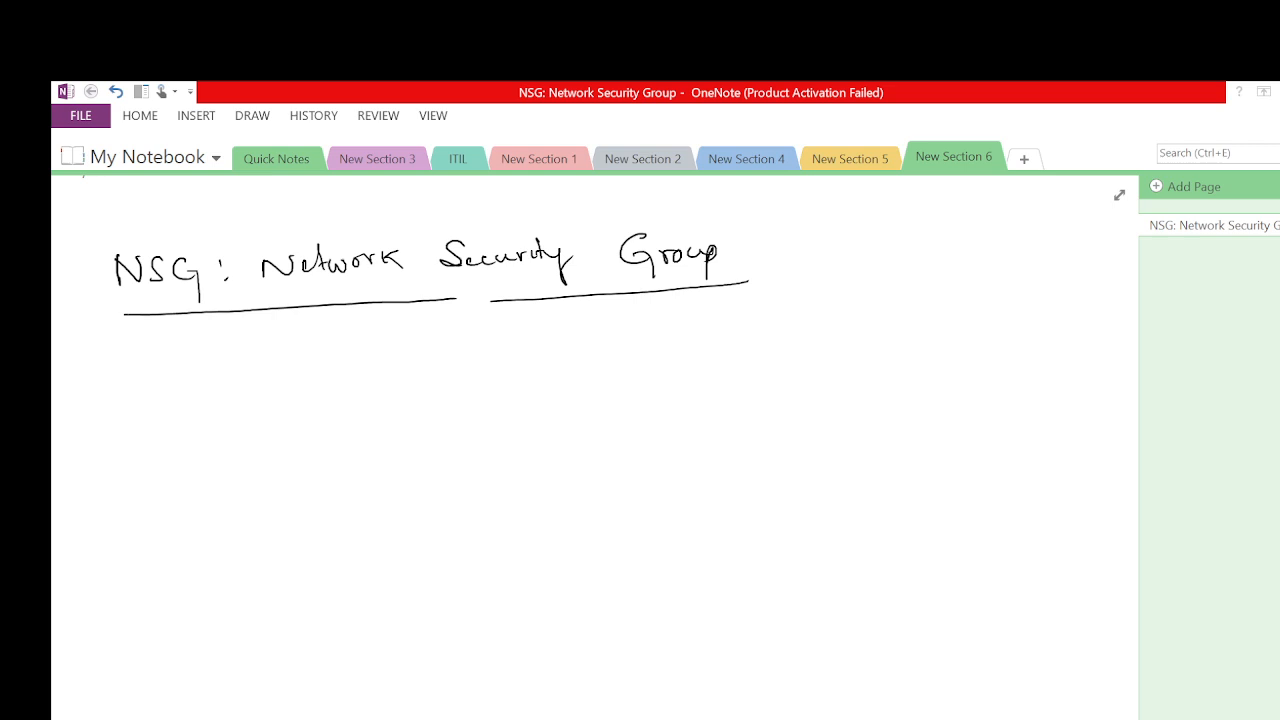
Handwrite two numbered items with circled numbers below the heading: 1 "NIC" and 2 "Subnet".
mouse_move(149, 357)
left_mouse_down()
mouse_move(134, 383)
mouse_move(155, 351)
mouse_move(211, 376)
mouse_move(227, 361)
left_mouse_up()
mouse_move(233, 361)
left_mouse_down()
mouse_move(233, 377)
mouse_move(262, 375)
left_mouse_up()
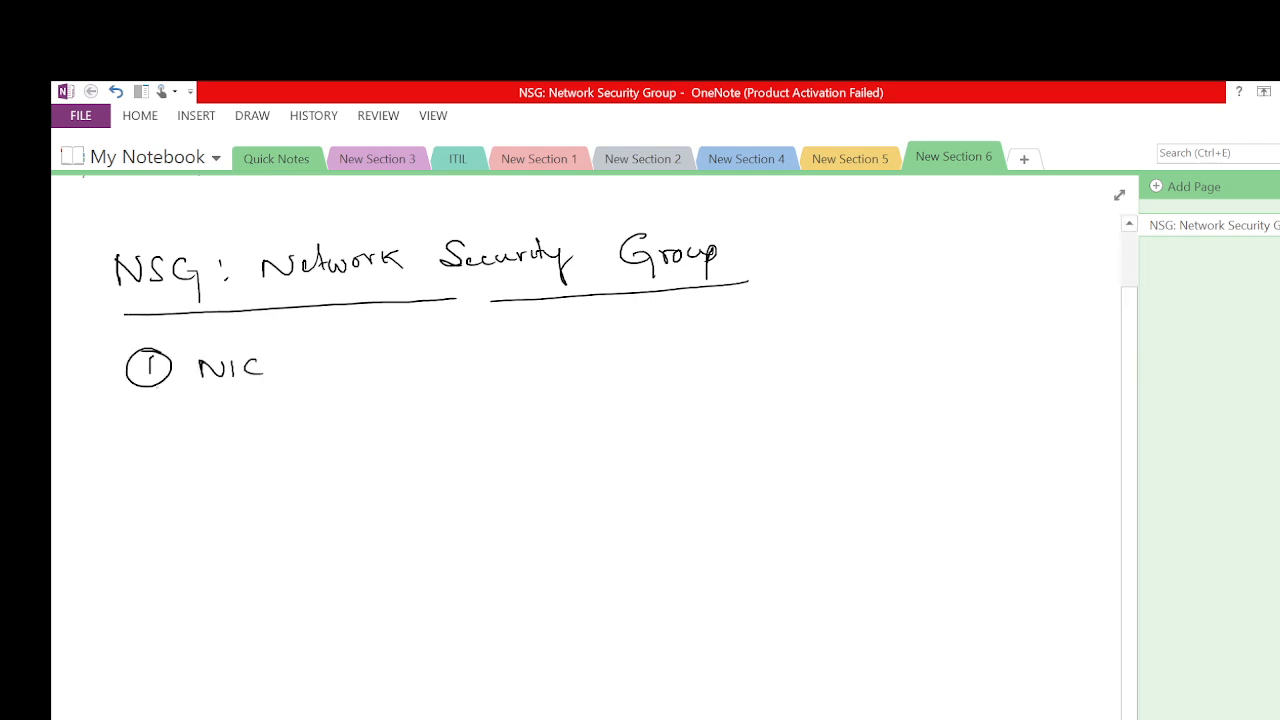
left_click_drag(131, 453, 150, 461)
mouse_move(117, 450)
left_mouse_down()
mouse_move(150, 446)
mouse_move(122, 450)
left_mouse_up()
mouse_move(228, 449)
left_mouse_down()
mouse_move(203, 474)
mouse_move(296, 470)
left_mouse_up()
mouse_move(303, 450)
left_mouse_down()
mouse_move(301, 474)
mouse_move(326, 461)
left_mouse_up()
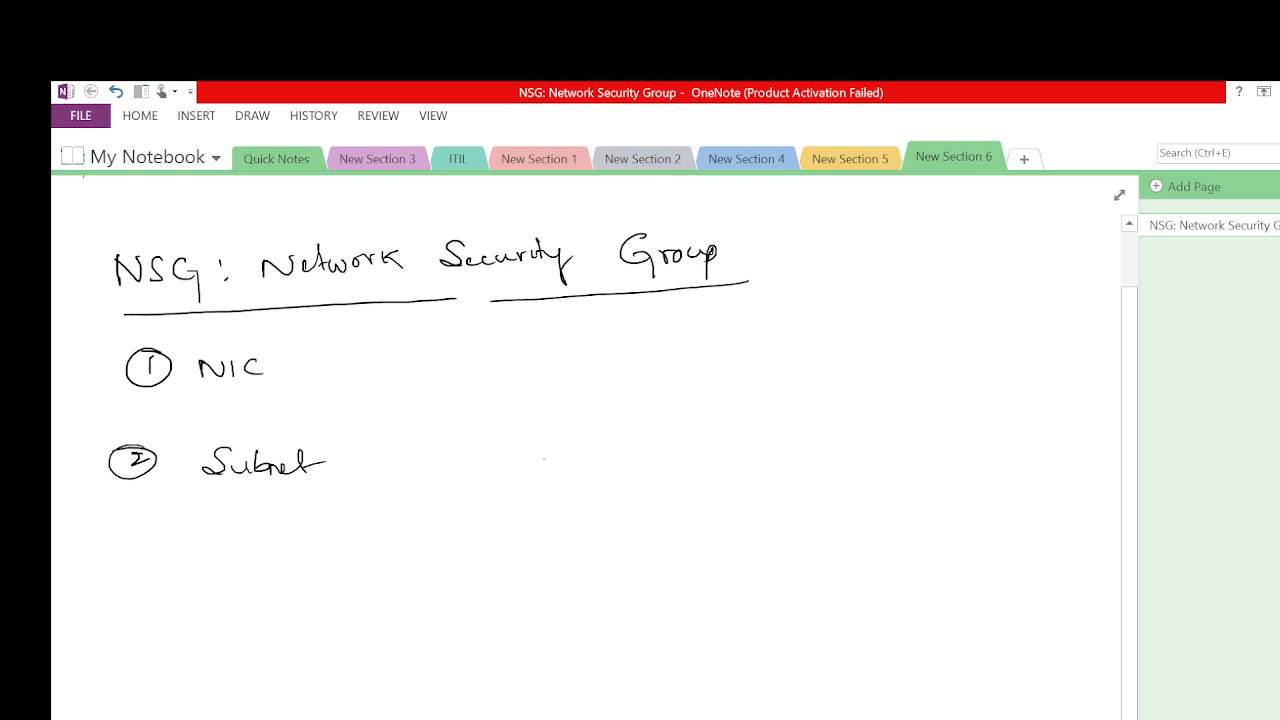
Draw an arrow after "NIC" leading to a small box divided by grid lines.
mouse_move(296, 375)
left_mouse_down()
mouse_move(348, 373)
mouse_move(349, 386)
left_mouse_up()
mouse_move(449, 349)
left_mouse_down()
mouse_move(453, 396)
mouse_move(519, 341)
mouse_move(520, 395)
left_mouse_up()
mouse_move(520, 395)
left_mouse_down()
mouse_move(455, 396)
mouse_move(524, 366)
mouse_move(512, 379)
mouse_move(526, 378)
mouse_move(470, 350)
mouse_move(469, 398)
left_mouse_up()
left_click_drag(499, 347, 498, 375)
left_click_drag(501, 375, 495, 399)
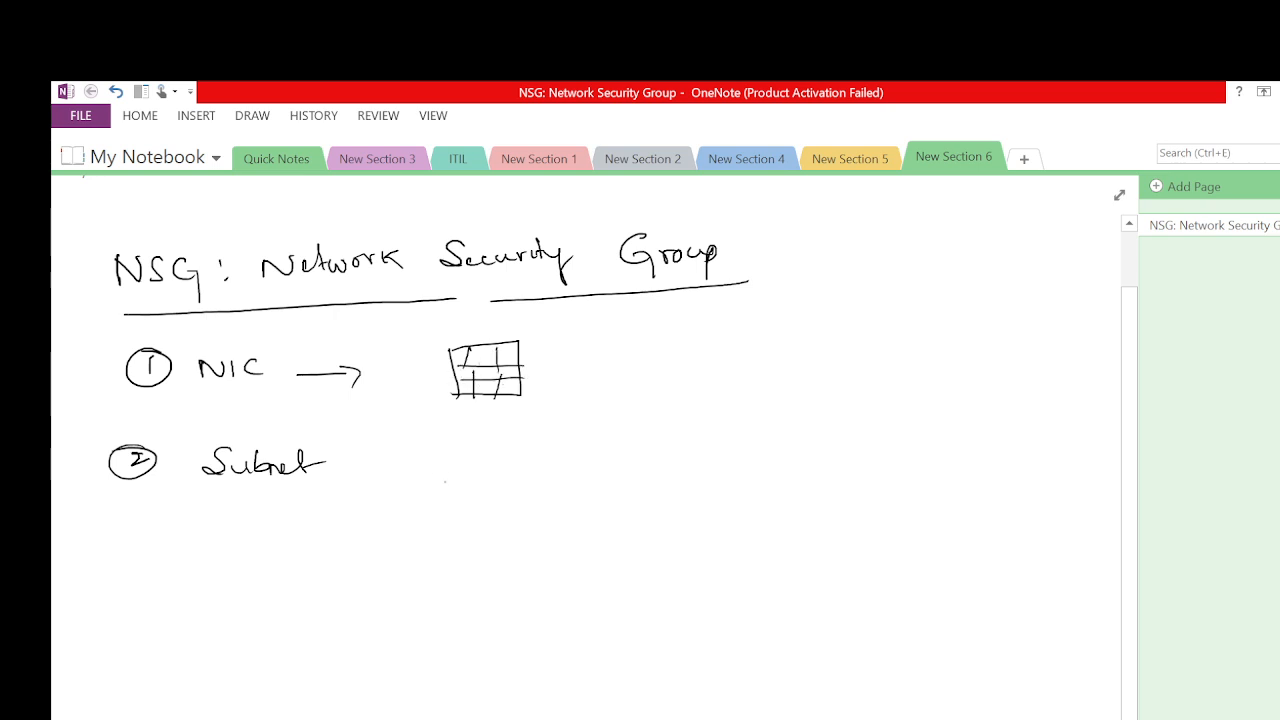
Draw a wide rectangle divided by grid lines beside "Subnet".
mouse_move(464, 461)
left_mouse_down()
mouse_move(551, 458)
mouse_move(463, 509)
mouse_move(564, 502)
mouse_move(484, 500)
mouse_move(509, 498)
left_mouse_up()
mouse_move(531, 470)
left_mouse_down()
mouse_move(529, 497)
mouse_move(539, 491)
left_mouse_up()
left_click_drag(464, 472, 567, 470)
left_click_drag(455, 490, 565, 487)
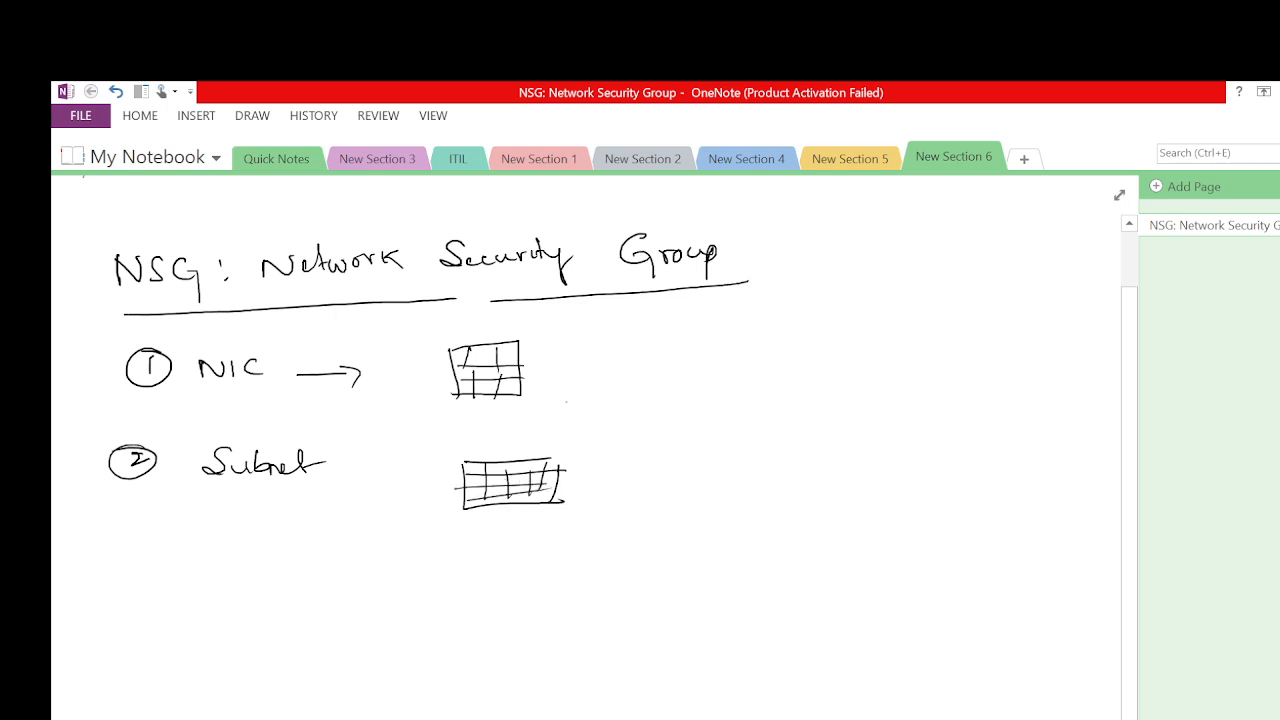
Draw a line from the NIC grid to a two-way bracket and label its branches "Inbound" and "Outbound".
mouse_move(522, 367)
left_mouse_down()
mouse_move(672, 365)
mouse_move(668, 408)
left_mouse_up()
left_click_drag(672, 337, 726, 331)
left_click_drag(672, 400, 726, 397)
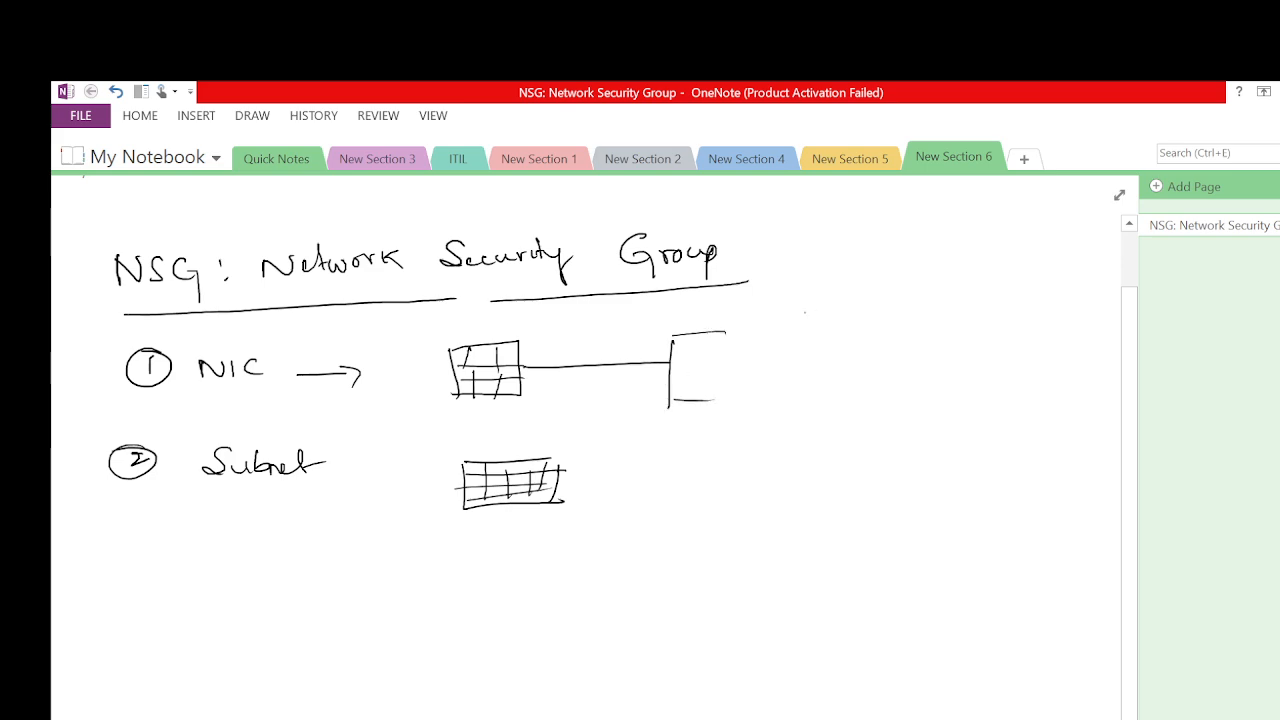
mouse_move(756, 313)
left_mouse_down()
mouse_move(756, 327)
mouse_move(846, 322)
mouse_move(874, 302)
mouse_move(852, 322)
left_mouse_up()
left_click(745, 403)
mouse_move(770, 388)
left_mouse_down()
mouse_move(764, 402)
mouse_move(810, 400)
left_mouse_up()
mouse_move(804, 394)
left_mouse_down()
mouse_move(820, 393)
mouse_move(800, 406)
left_mouse_up()
mouse_move(830, 384)
left_mouse_down()
mouse_move(822, 402)
mouse_move(890, 410)
left_mouse_up()
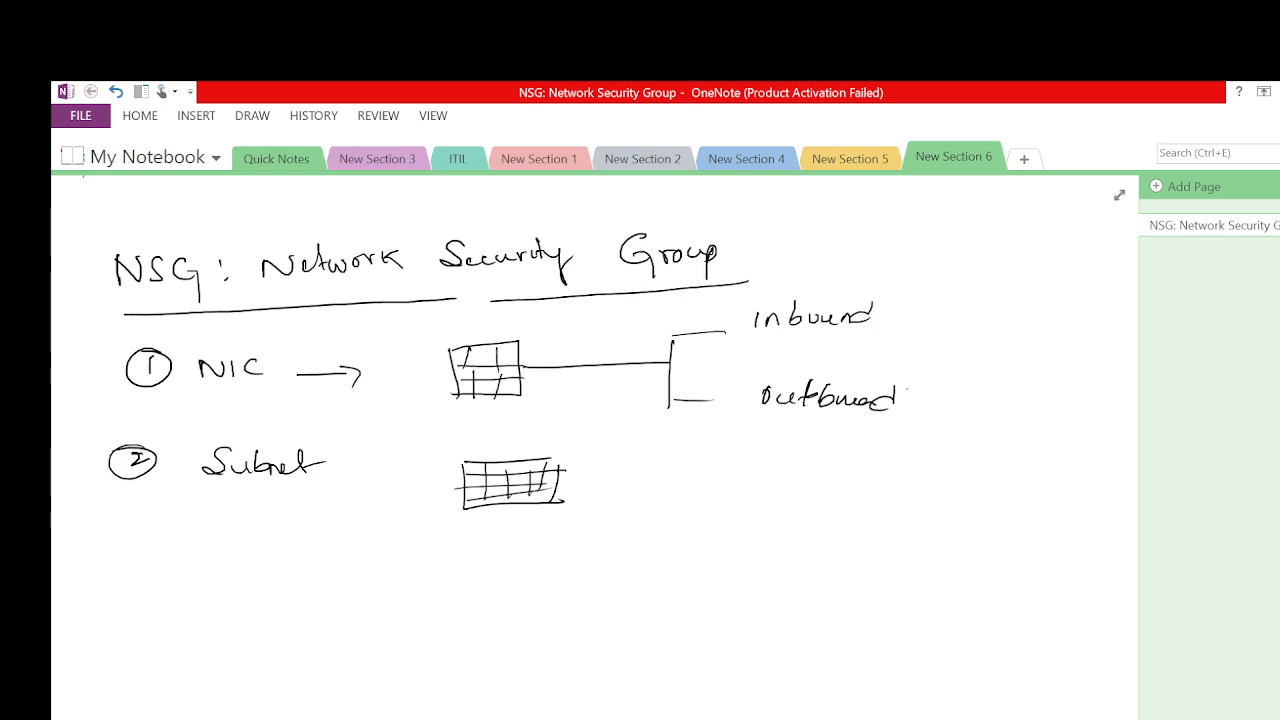
Handwrite "all incoming traffic - blocked" below the Subnet item.
scroll(590, 440, "down", 5)
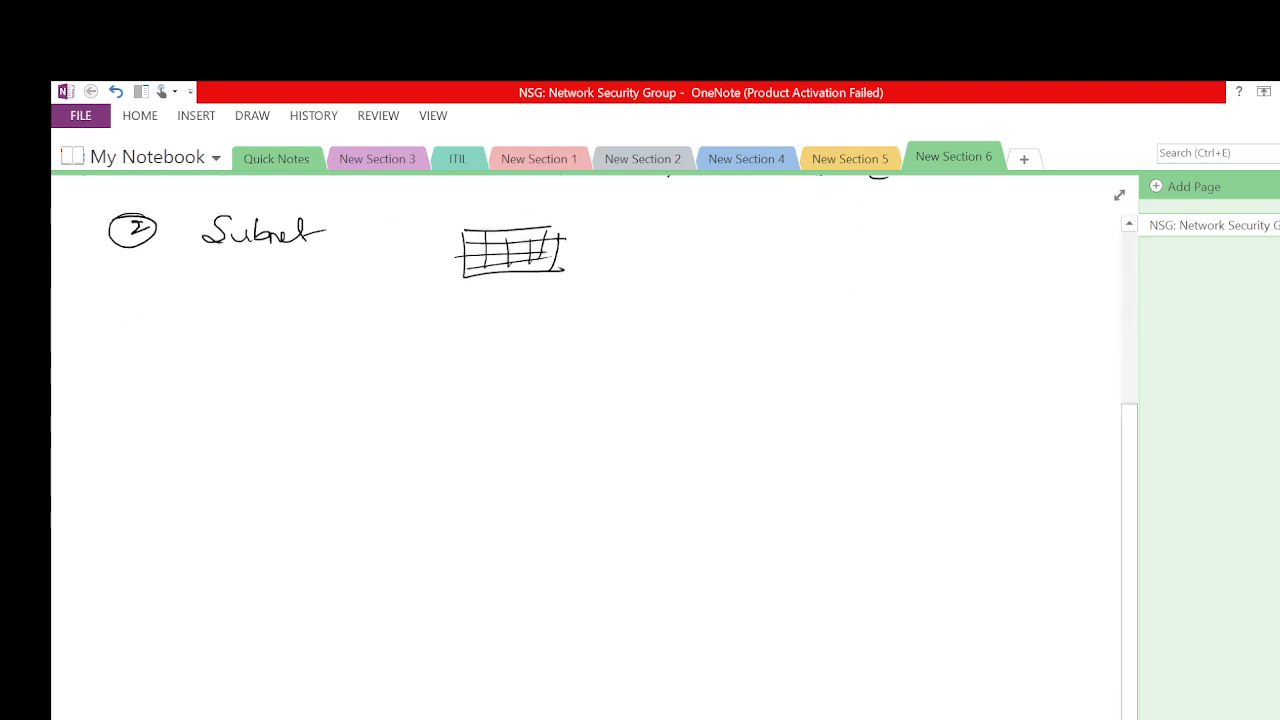
mouse_move(356, 375)
left_mouse_down()
mouse_move(388, 354)
mouse_move(387, 382)
mouse_move(514, 366)
mouse_move(526, 395)
left_mouse_up()
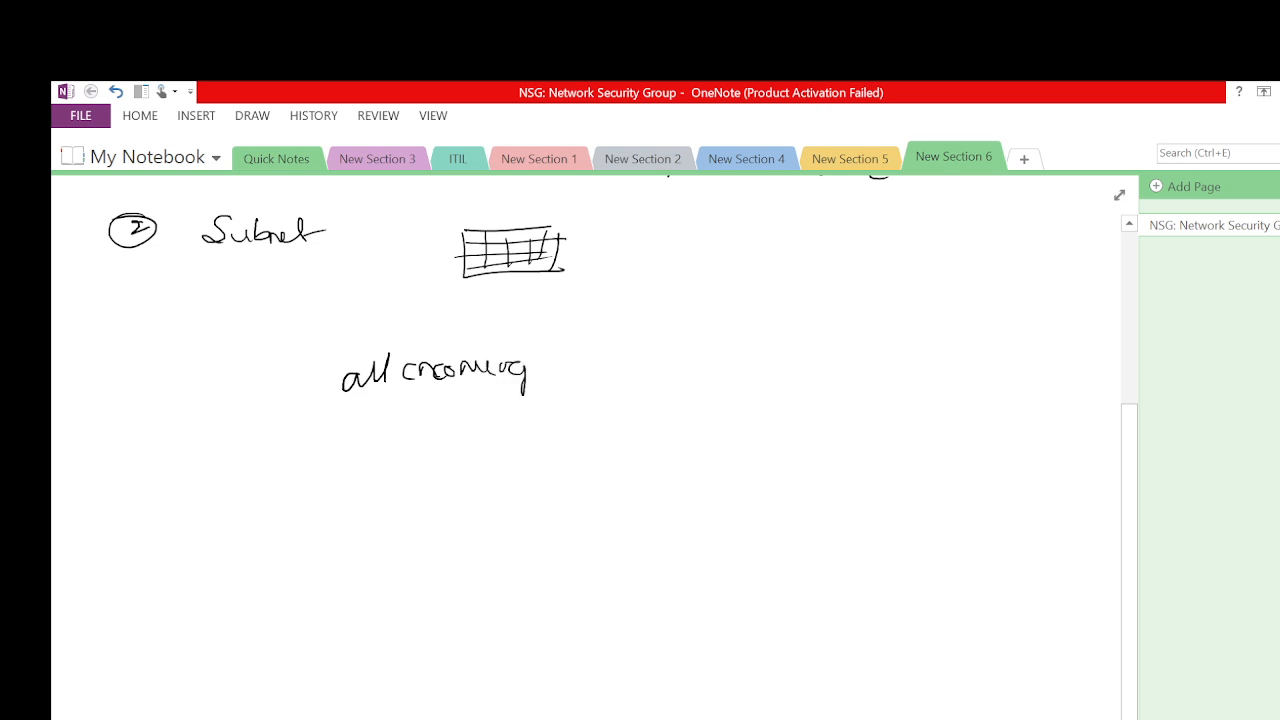
mouse_move(542, 325)
left_mouse_down()
mouse_move(576, 360)
mouse_move(836, 358)
mouse_move(872, 332)
mouse_move(874, 356)
left_mouse_up()
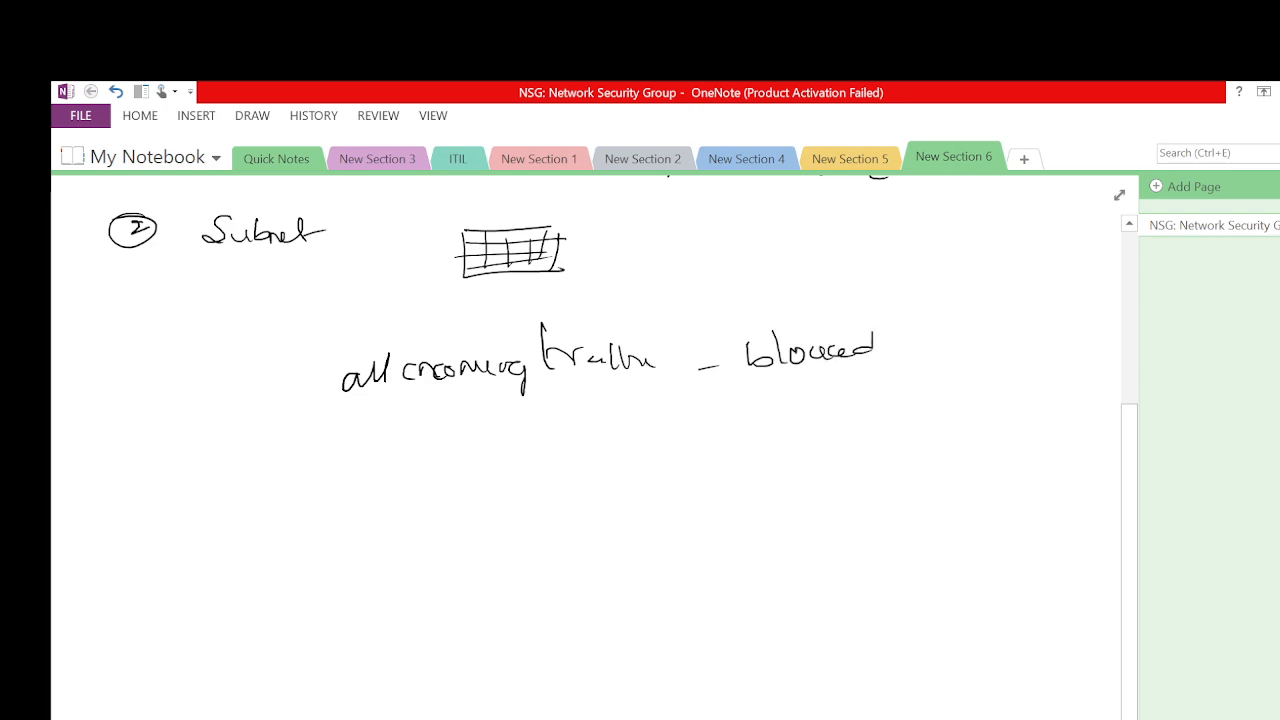
Handwrite "Outgoing → Allowed" below the incoming traffic line.
left_click_drag(406, 458, 434, 468)
mouse_move(440, 442)
left_mouse_down()
mouse_move(448, 472)
mouse_move(458, 460)
left_mouse_up()
mouse_move(480, 458)
left_mouse_down()
mouse_move(466, 462)
mouse_move(472, 498)
mouse_move(488, 466)
mouse_move(514, 464)
left_mouse_up()
mouse_move(518, 464)
left_mouse_down()
mouse_move(538, 464)
mouse_move(540, 500)
left_mouse_up()
left_click_drag(590, 461, 624, 461)
mouse_move(606, 452)
left_mouse_down()
mouse_move(606, 482)
mouse_move(698, 458)
left_mouse_up()
mouse_move(702, 454)
left_mouse_down()
mouse_move(712, 444)
mouse_move(716, 464)
mouse_move(730, 458)
left_mouse_up()
left_click_drag(740, 452, 798, 446)
mouse_move(810, 428)
left_mouse_down()
mouse_move(812, 452)
mouse_move(786, 450)
left_mouse_up()
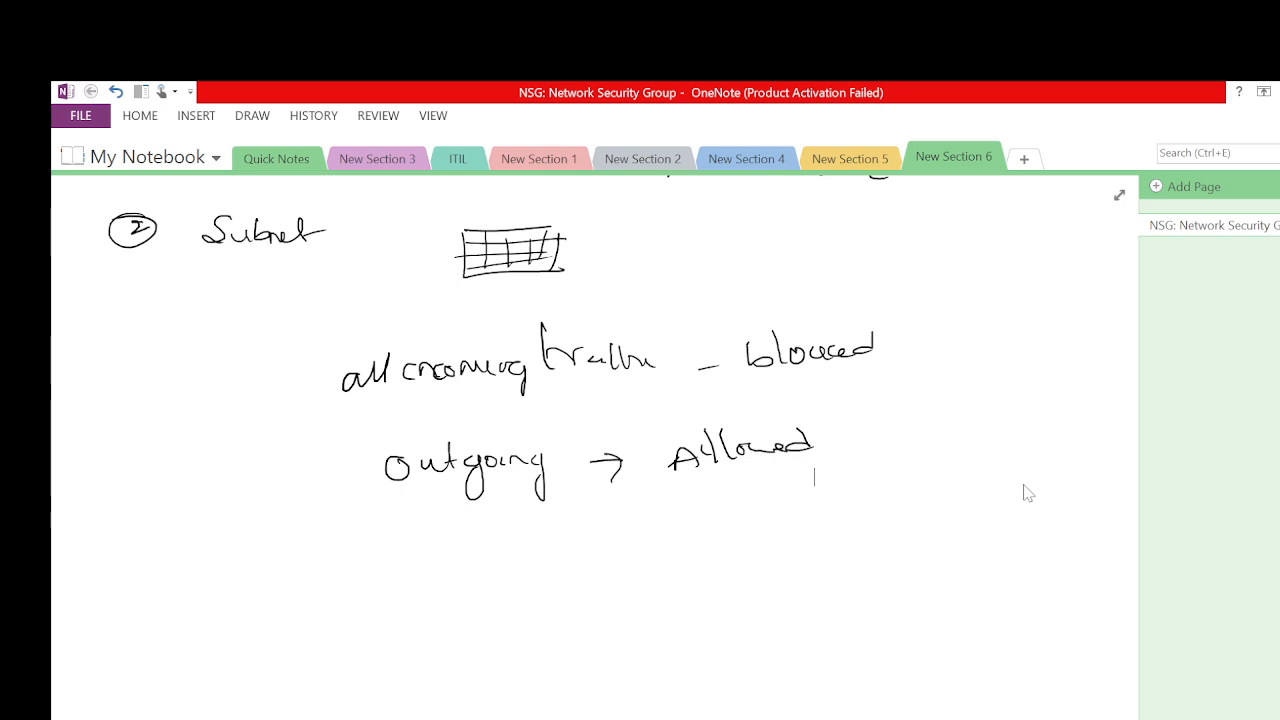
Start a new note further down the page with an underlined "NSG" and an arrow to "Inbound".
scroll(1023, 491, "down", 5)
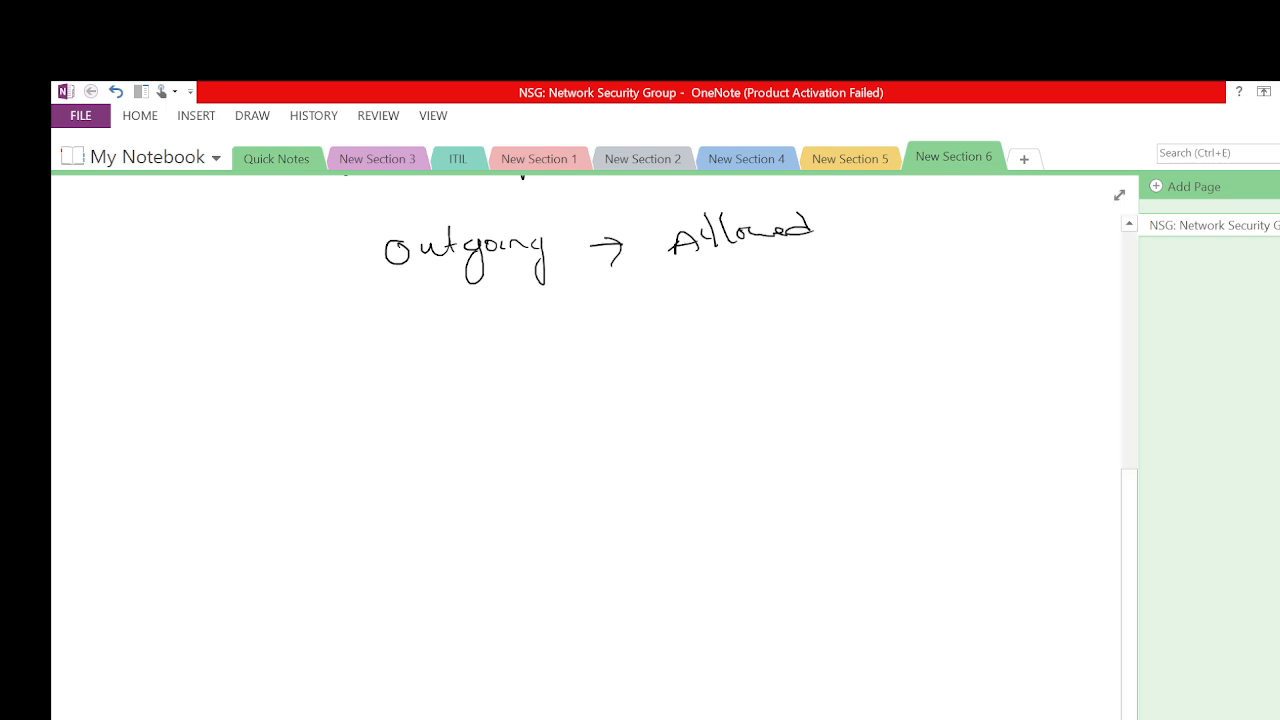
left_click_drag(109, 409, 142, 418)
mouse_move(158, 404)
left_mouse_down()
mouse_move(142, 424)
mouse_move(170, 441)
mouse_move(226, 426)
left_mouse_up()
left_click_drag(211, 418, 212, 440)
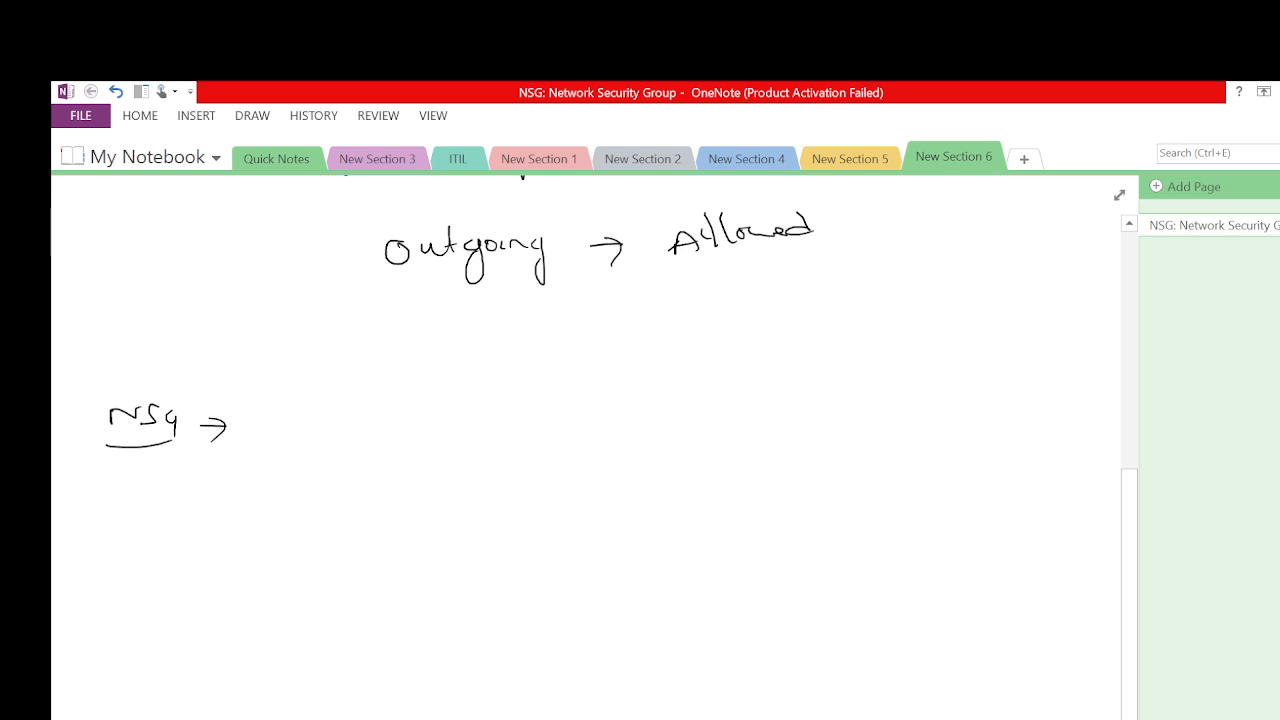
left_click_drag(280, 400, 281, 421)
left_click_drag(295, 409, 313, 423)
mouse_move(320, 386)
left_mouse_down()
mouse_move(338, 418)
mouse_move(368, 414)
left_mouse_up()
left_click_drag(370, 403, 394, 410)
left_click_drag(414, 385, 415, 413)
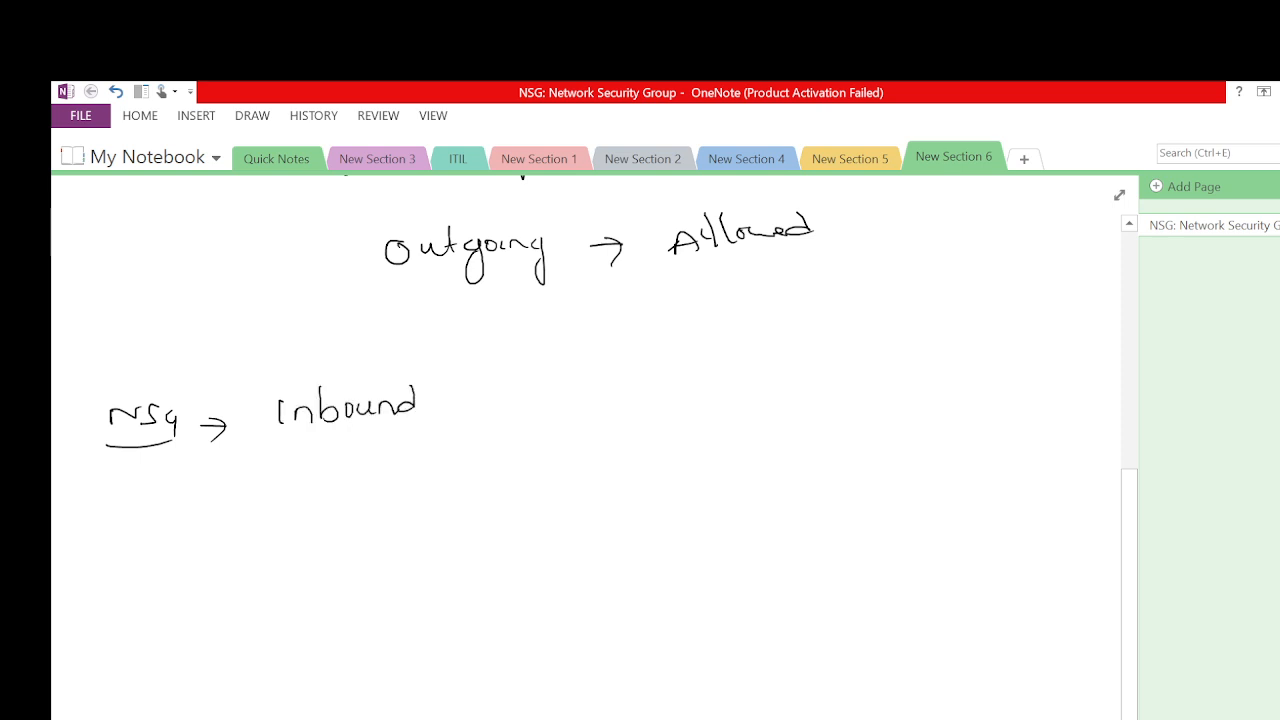
Draw a downward arrow under "Inbound" and write "add → Source → Source port" below it.
left_click_drag(311, 452, 312, 483)
mouse_move(322, 472)
left_mouse_down()
mouse_move(340, 476)
mouse_move(346, 530)
mouse_move(386, 498)
mouse_move(428, 518)
mouse_move(414, 532)
left_mouse_up()
mouse_move(496, 500)
left_mouse_down()
mouse_move(476, 528)
mouse_move(540, 512)
mouse_move(646, 512)
mouse_move(630, 521)
mouse_move(738, 506)
mouse_move(788, 522)
mouse_move(830, 506)
left_mouse_up()
left_click_drag(836, 496, 860, 488)
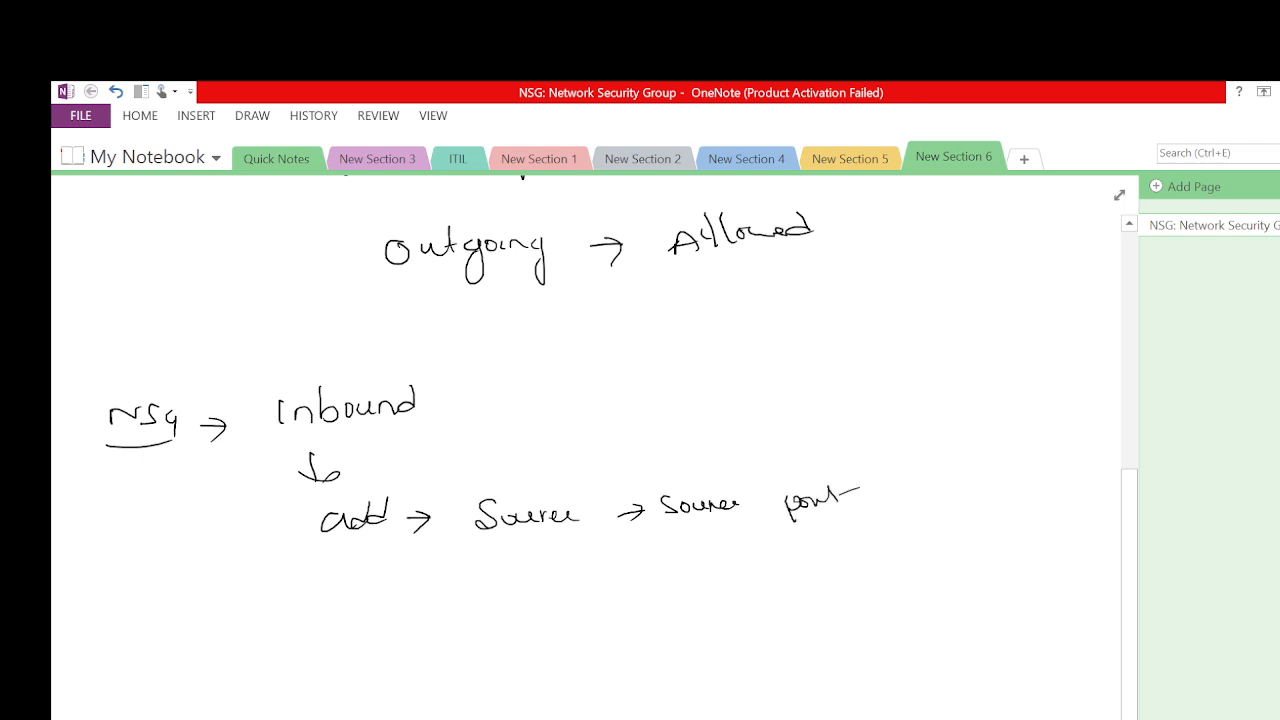
Add the line "→ Destination → Dest port" below the source line.
left_click_drag(410, 612, 452, 608)
mouse_move(444, 602)
left_mouse_down()
mouse_move(452, 616)
mouse_move(488, 612)
left_mouse_up()
left_click_drag(484, 602, 520, 606)
left_click_drag(532, 600, 540, 602)
mouse_move(548, 584)
left_mouse_down()
mouse_move(556, 610)
mouse_move(566, 604)
left_mouse_up()
left_click_drag(568, 600, 766, 602)
left_click_drag(762, 588, 786, 592)
left_click_drag(790, 588, 812, 590)
mouse_move(806, 582)
left_mouse_down()
mouse_move(866, 596)
mouse_move(936, 566)
left_mouse_up()
Add the protocol line "→ TCP | UDP" below the destination line.
scroll(590, 450, "down", 5)
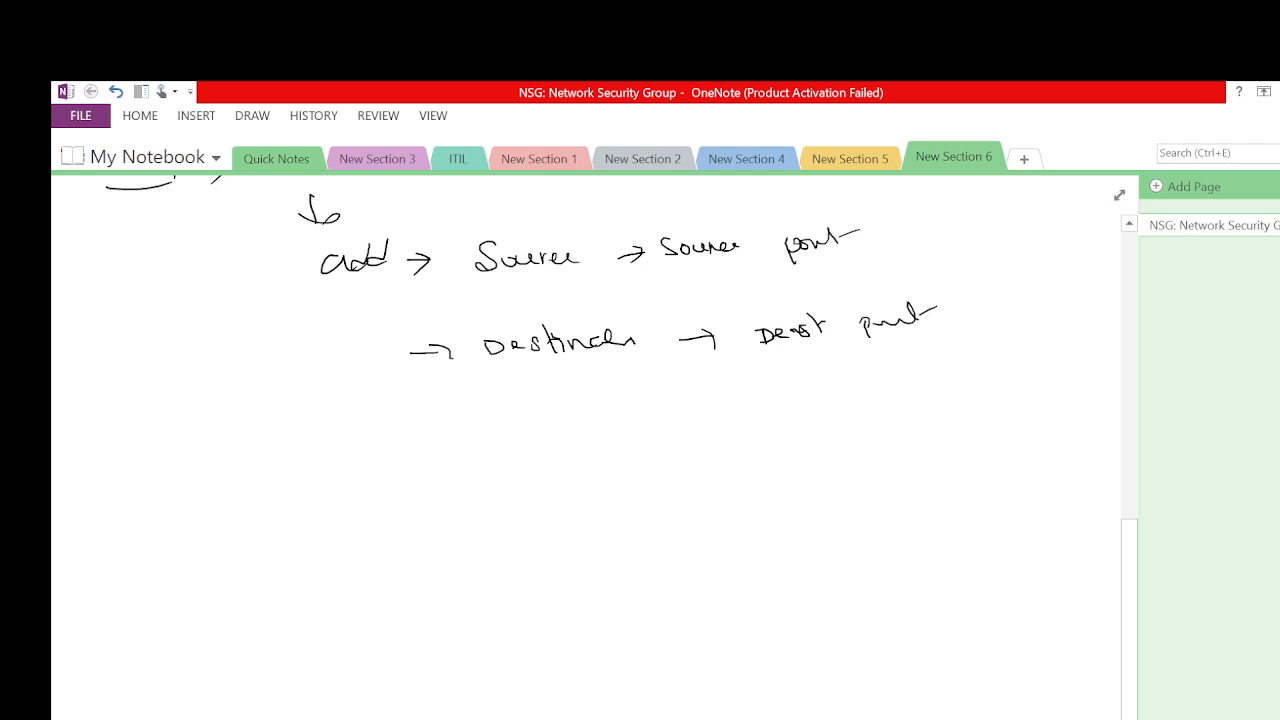
left_click_drag(425, 450, 456, 449)
left_click_drag(436, 440, 444, 467)
left_click_drag(530, 439, 531, 458)
left_click_drag(523, 440, 547, 437)
mouse_move(565, 434)
left_mouse_down()
mouse_move(558, 447)
mouse_move(579, 446)
left_mouse_up()
mouse_move(586, 436)
left_mouse_down()
mouse_move(586, 460)
mouse_move(691, 432)
left_mouse_up()
left_click_drag(701, 433, 706, 450)
left_click_drag(722, 433, 723, 457)
mouse_move(723, 432)
left_mouse_down()
mouse_move(736, 427)
mouse_move(724, 443)
left_mouse_up()
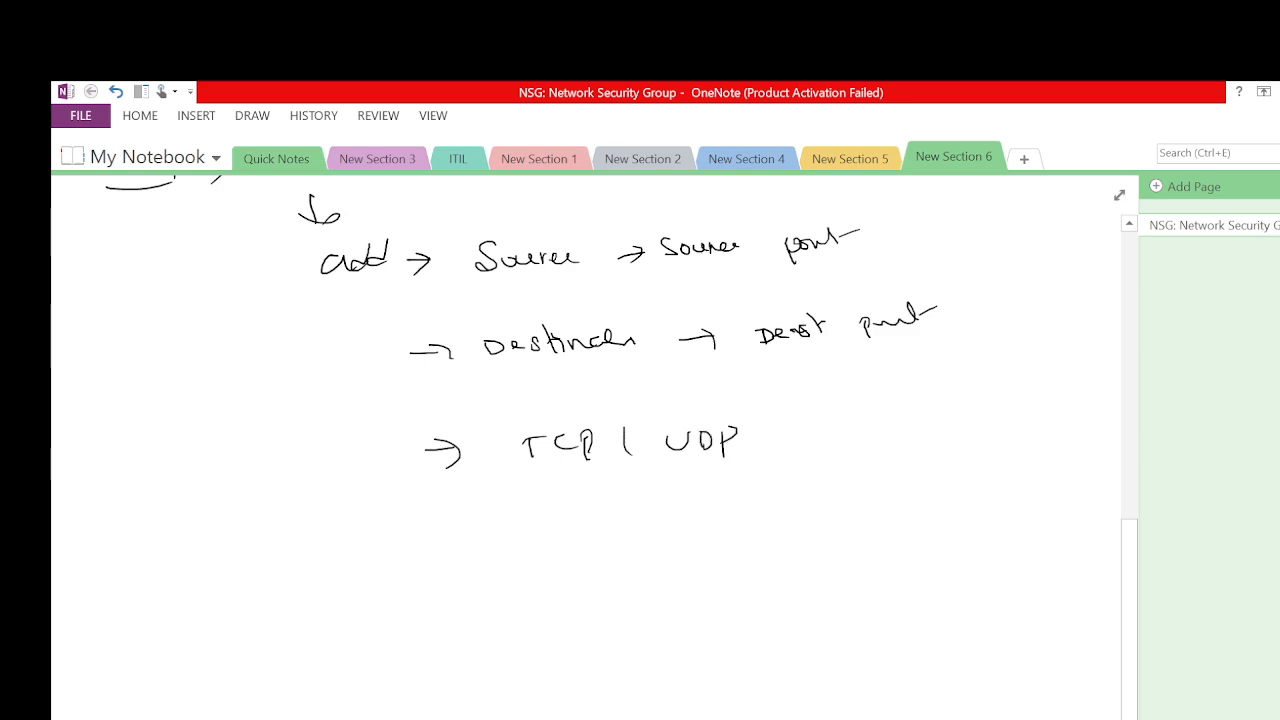
Write "(IP, ASG, NSG)" in parentheses after "TCP | UDP".
mouse_move(826, 420)
left_mouse_down()
mouse_move(802, 428)
mouse_move(828, 456)
mouse_move(876, 420)
left_mouse_up()
mouse_move(867, 422)
left_mouse_down()
mouse_move(868, 446)
mouse_move(892, 438)
left_mouse_up()
mouse_move(900, 430)
left_mouse_down()
mouse_move(903, 458)
mouse_move(902, 444)
left_mouse_up()
left_click_drag(923, 446, 968, 432)
mouse_move(995, 422)
left_mouse_down()
mouse_move(977, 433)
mouse_move(1001, 434)
left_mouse_up()
mouse_move(1003, 434)
left_mouse_down()
mouse_move(1098, 416)
mouse_move(1110, 430)
left_mouse_up()
left_click_drag(1100, 398, 1098, 448)
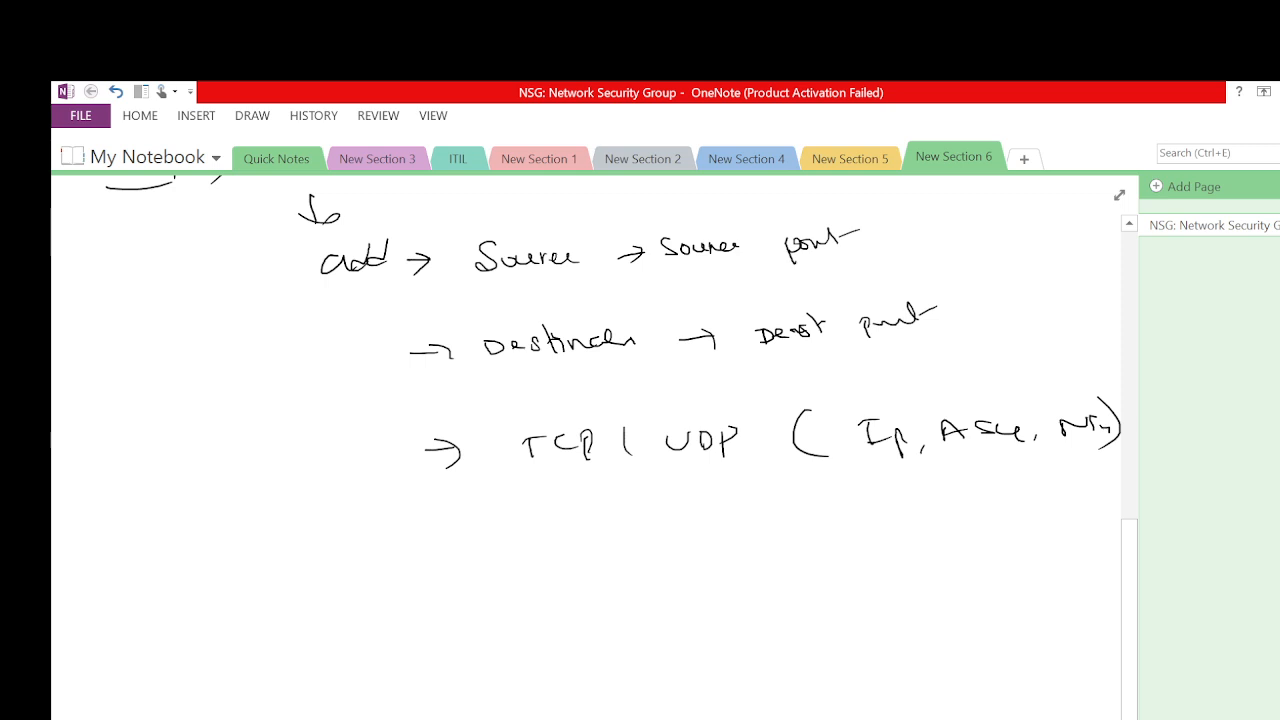
Add the line "→ priority" below the protocol line.
left_click_drag(438, 564, 456, 562)
mouse_move(453, 551)
left_mouse_down()
mouse_move(466, 562)
mouse_move(448, 575)
left_mouse_up()
mouse_move(534, 553)
left_mouse_down()
mouse_move(537, 590)
mouse_move(548, 562)
mouse_move(586, 550)
left_mouse_up()
left_click_drag(590, 551, 627, 541)
left_click_drag(632, 552, 650, 542)
left_click_drag(655, 545, 681, 587)
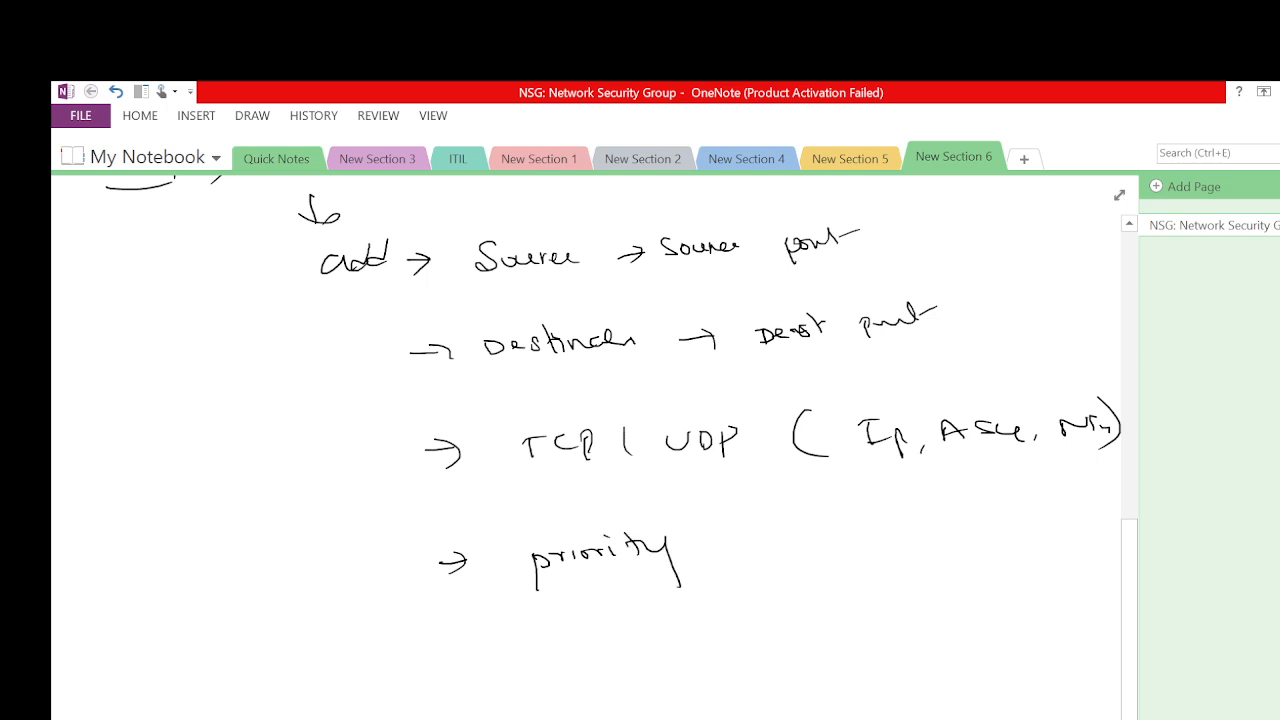
Write the range "(100 → 65500)" in parentheses after "priority".
mouse_move(718, 517)
left_mouse_down()
mouse_move(707, 549)
mouse_move(733, 562)
left_mouse_up()
mouse_move(751, 540)
left_mouse_down()
mouse_move(740, 557)
mouse_move(776, 550)
left_mouse_up()
mouse_move(785, 535)
left_mouse_down()
mouse_move(793, 549)
mouse_move(860, 536)
mouse_move(851, 553)
left_mouse_up()
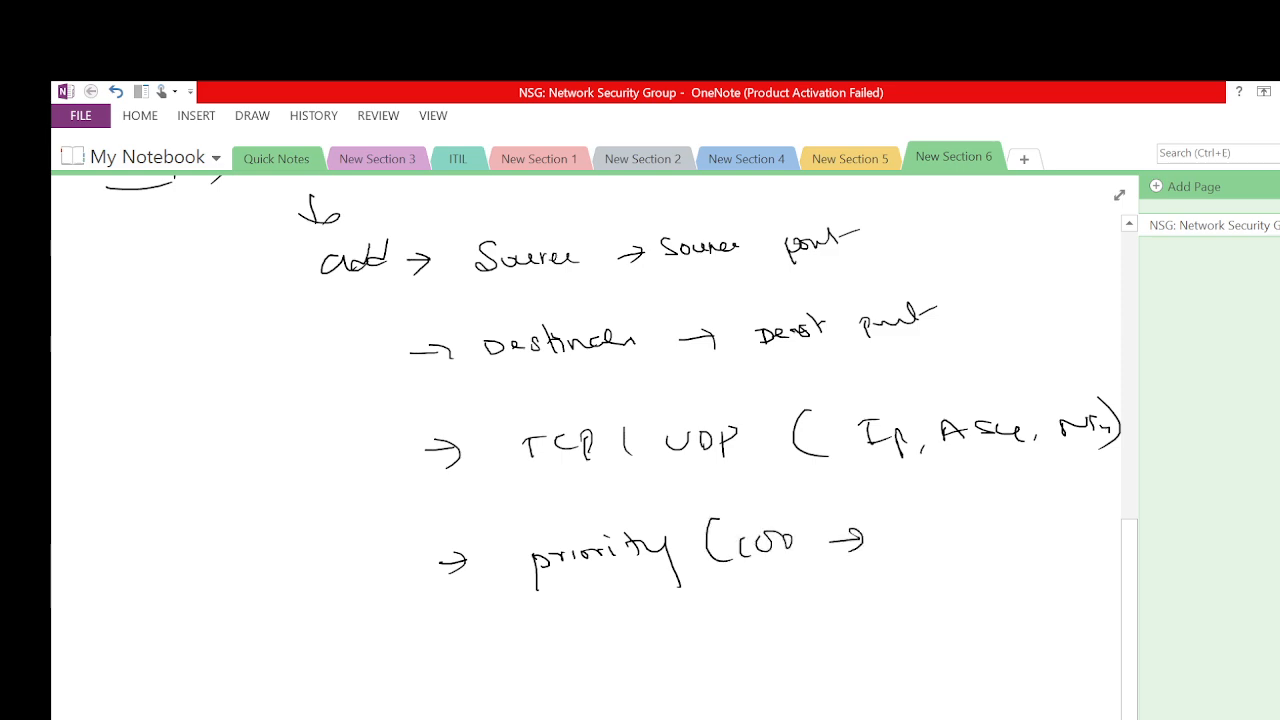
mouse_move(946, 505)
left_mouse_down()
mouse_move(938, 530)
mouse_move(972, 530)
left_mouse_up()
mouse_move(978, 506)
left_mouse_down()
mouse_move(998, 502)
mouse_move(1012, 522)
mouse_move(1040, 504)
left_mouse_up()
left_click_drag(1062, 500, 1064, 530)
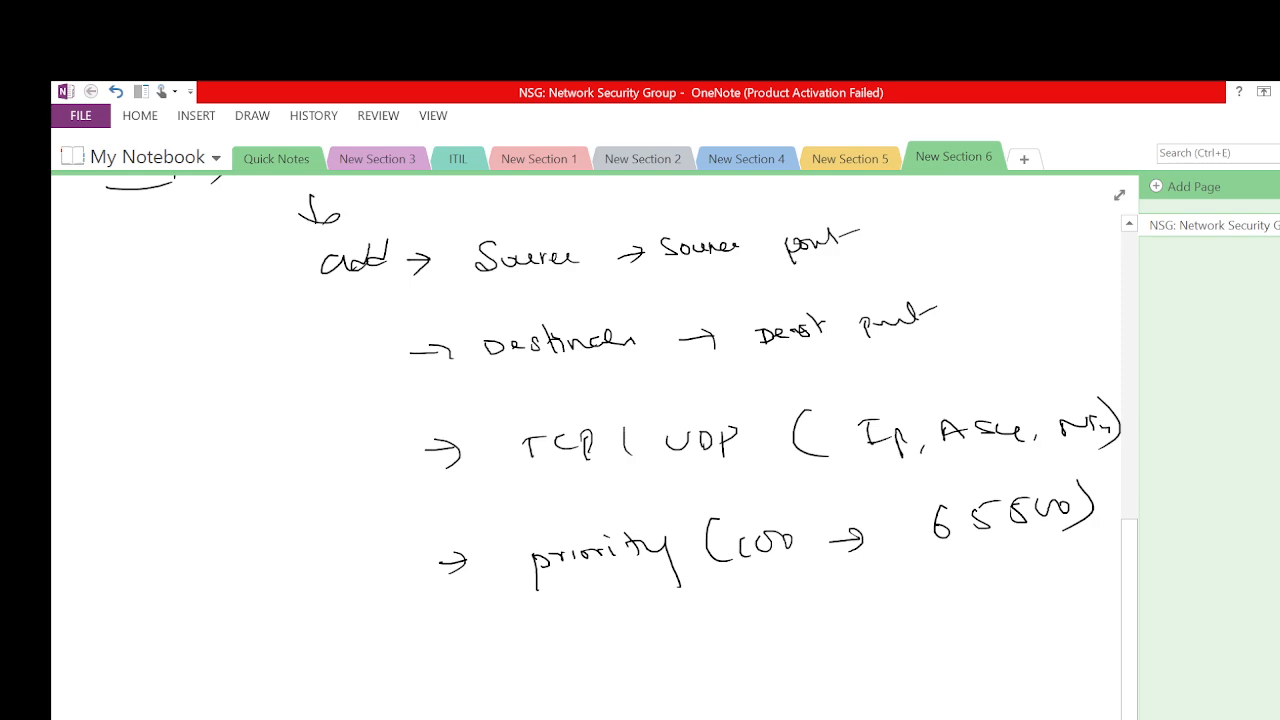
Circle the word "priority" in the inbound rule notes.
scroll(595, 450, "down", 3)
scroll(595, 450, "down", 2)
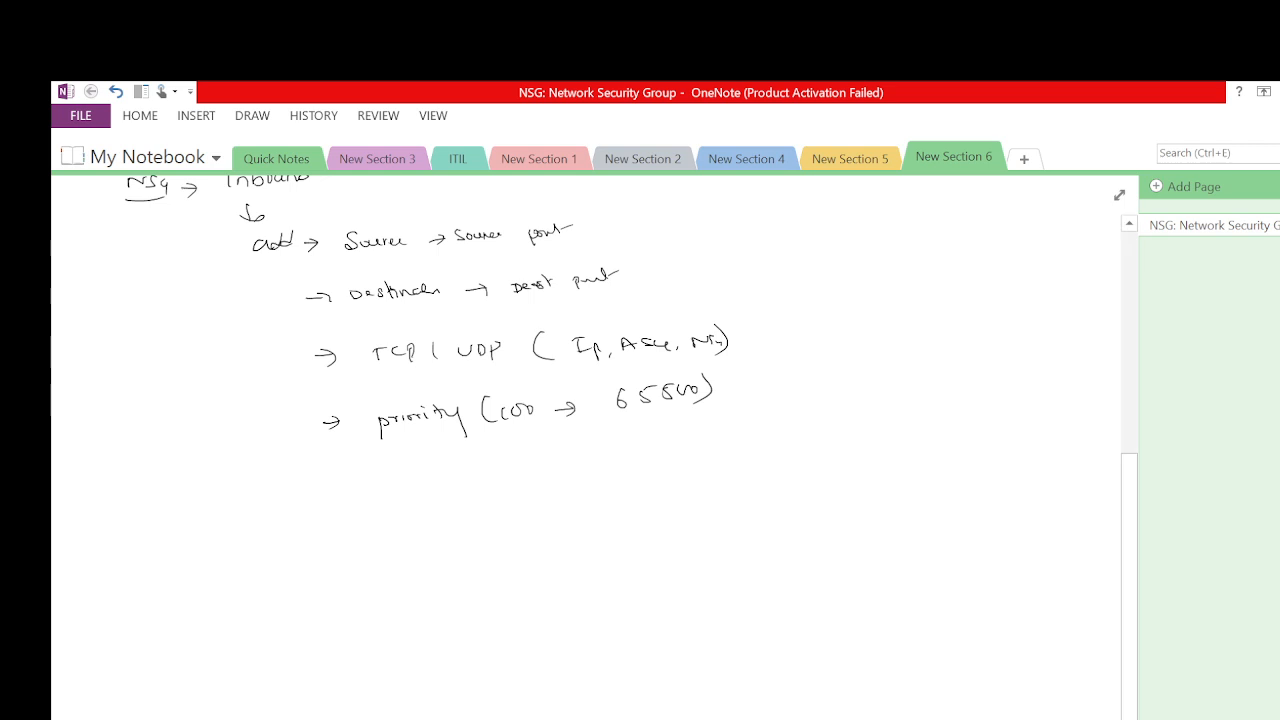
mouse_move(464, 381)
left_mouse_down()
mouse_move(382, 384)
mouse_move(382, 464)
mouse_move(484, 398)
mouse_move(438, 386)
left_mouse_up()
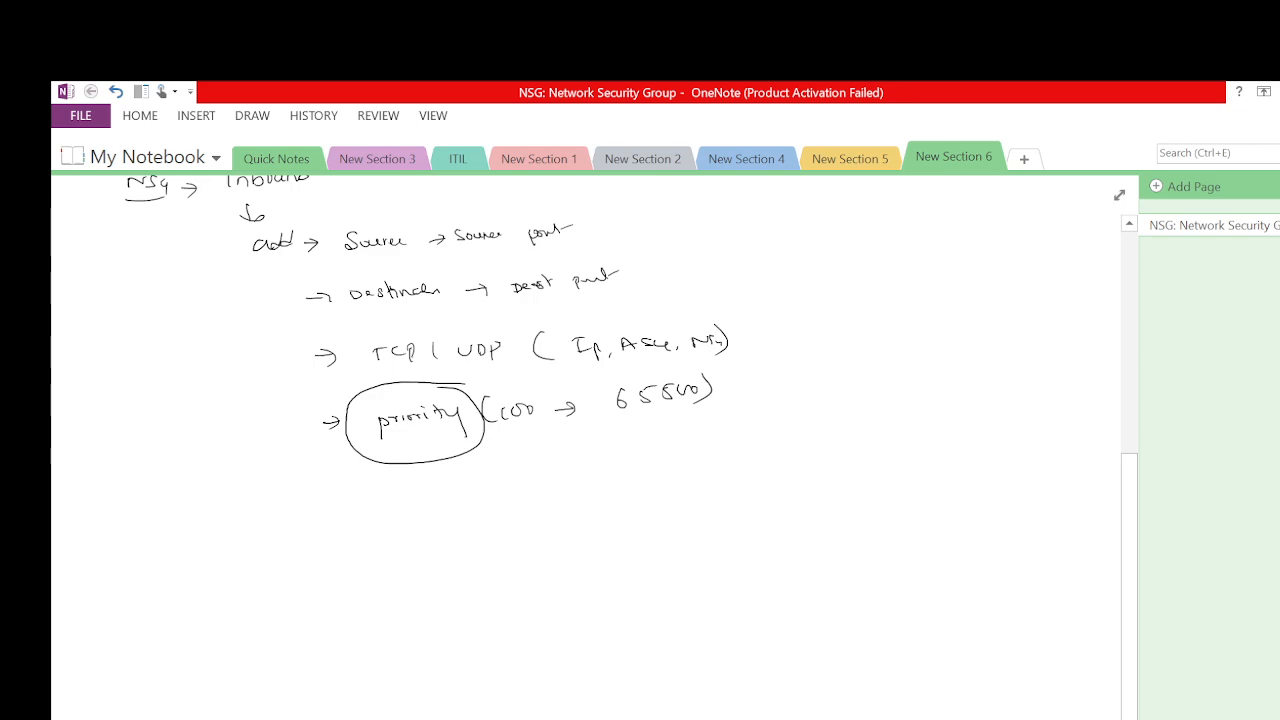
Write a first example rule below the priority line: "Rule 100 RDP 3389 allowed".
mouse_move(194, 566)
left_mouse_down()
mouse_move(194, 588)
mouse_move(242, 586)
left_mouse_up()
left_click_drag(246, 580, 316, 582)
left_click_drag(326, 571, 342, 572)
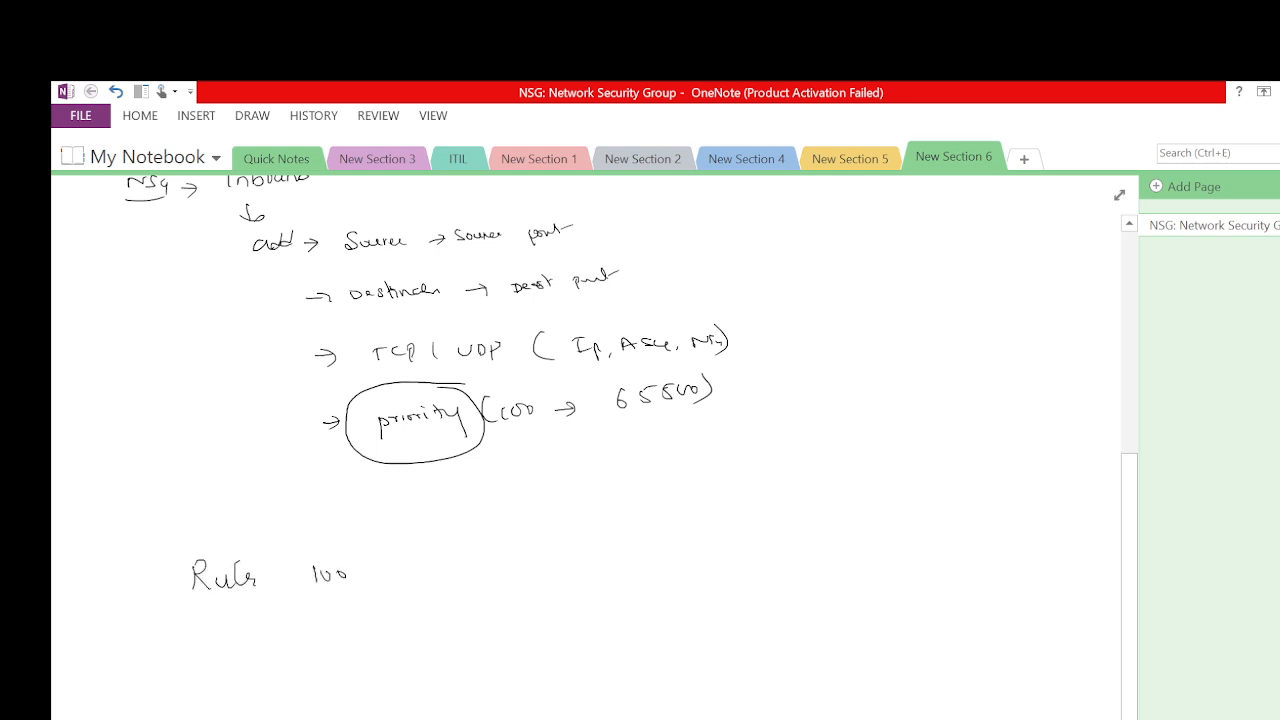
mouse_move(444, 560)
left_mouse_down()
mouse_move(445, 588)
mouse_move(460, 586)
left_mouse_up()
left_click_drag(472, 570, 484, 576)
mouse_move(496, 566)
left_mouse_down()
mouse_move(498, 592)
mouse_move(500, 580)
left_mouse_up()
mouse_move(608, 556)
left_mouse_down()
mouse_move(610, 576)
mouse_move(639, 566)
mouse_move(628, 576)
left_mouse_up()
mouse_move(671, 554)
left_mouse_down()
mouse_move(660, 566)
mouse_move(668, 556)
left_mouse_up()
mouse_move(696, 556)
left_mouse_down()
mouse_move(682, 564)
mouse_move(697, 580)
left_mouse_up()
mouse_move(801, 551)
left_mouse_down()
mouse_move(828, 540)
mouse_move(860, 556)
mouse_move(928, 554)
left_mouse_up()
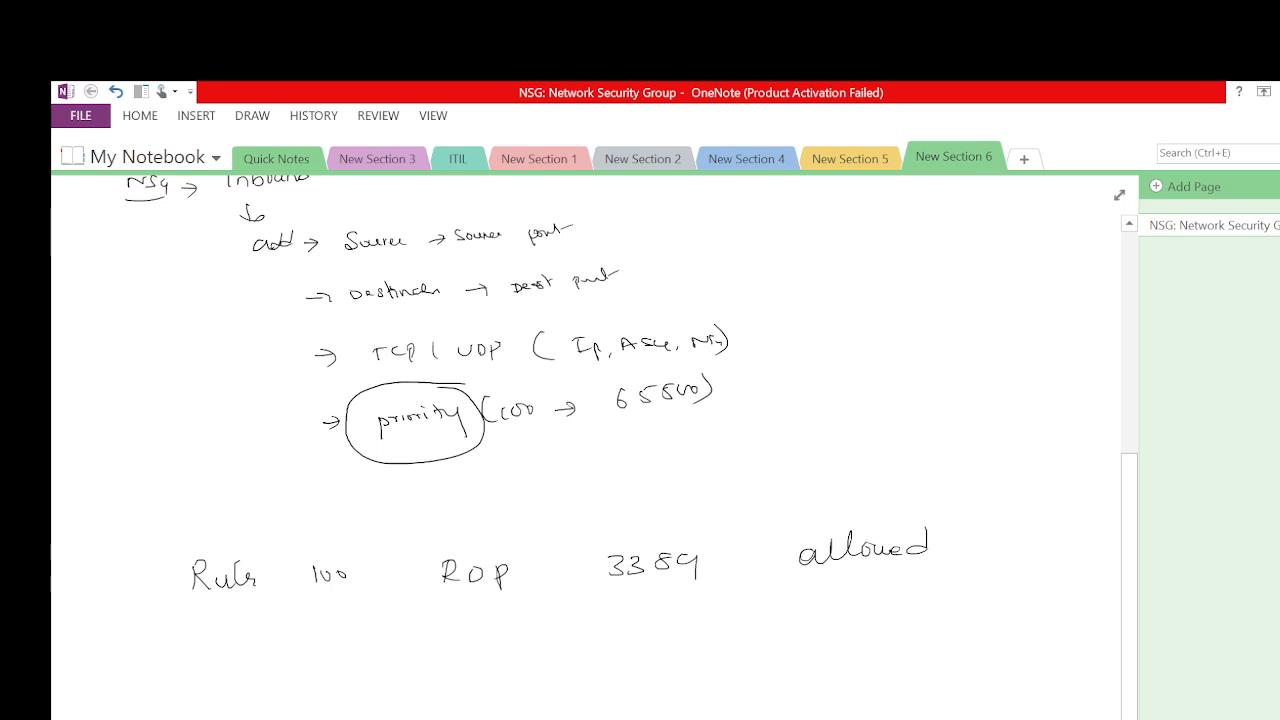
Write a second example rule beneath the first: "Rule 2 200 RDP 3389 Denied".
mouse_move(198, 664)
left_mouse_down()
mouse_move(200, 686)
mouse_move(286, 676)
left_mouse_up()
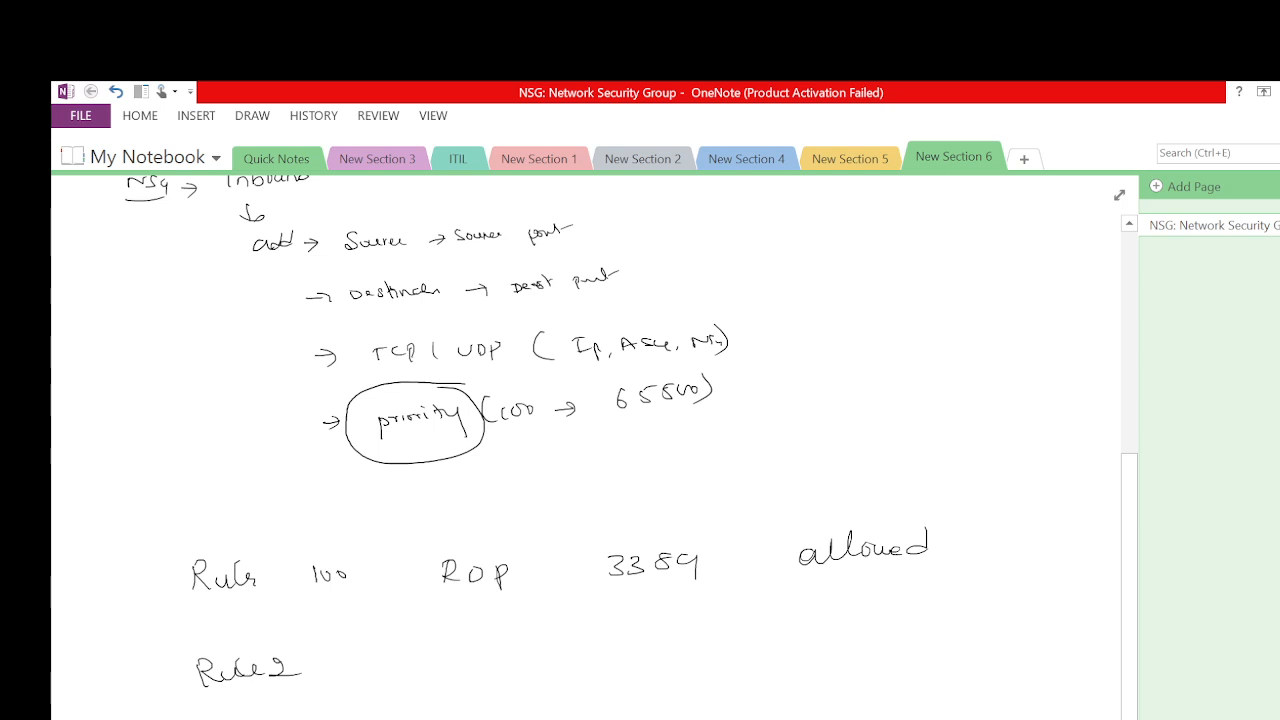
left_click_drag(324, 658, 370, 664)
mouse_move(440, 648)
left_mouse_down()
mouse_move(464, 672)
mouse_move(500, 680)
mouse_move(503, 664)
left_mouse_up()
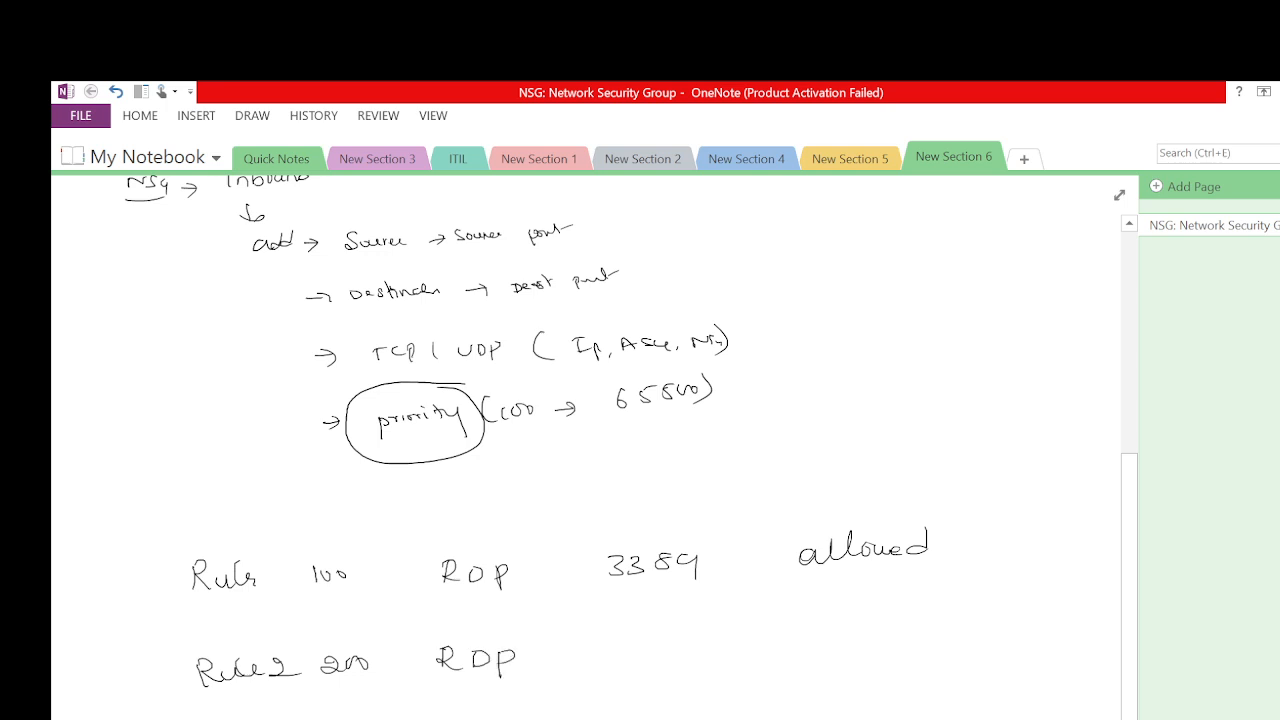
mouse_move(616, 646)
left_mouse_down()
mouse_move(626, 660)
mouse_move(612, 666)
left_mouse_up()
left_click_drag(638, 648, 638, 666)
left_click_drag(658, 648, 660, 660)
left_click_drag(672, 648, 689, 670)
mouse_move(818, 632)
left_mouse_down()
mouse_move(822, 650)
mouse_move(916, 640)
mouse_move(934, 616)
left_mouse_up()
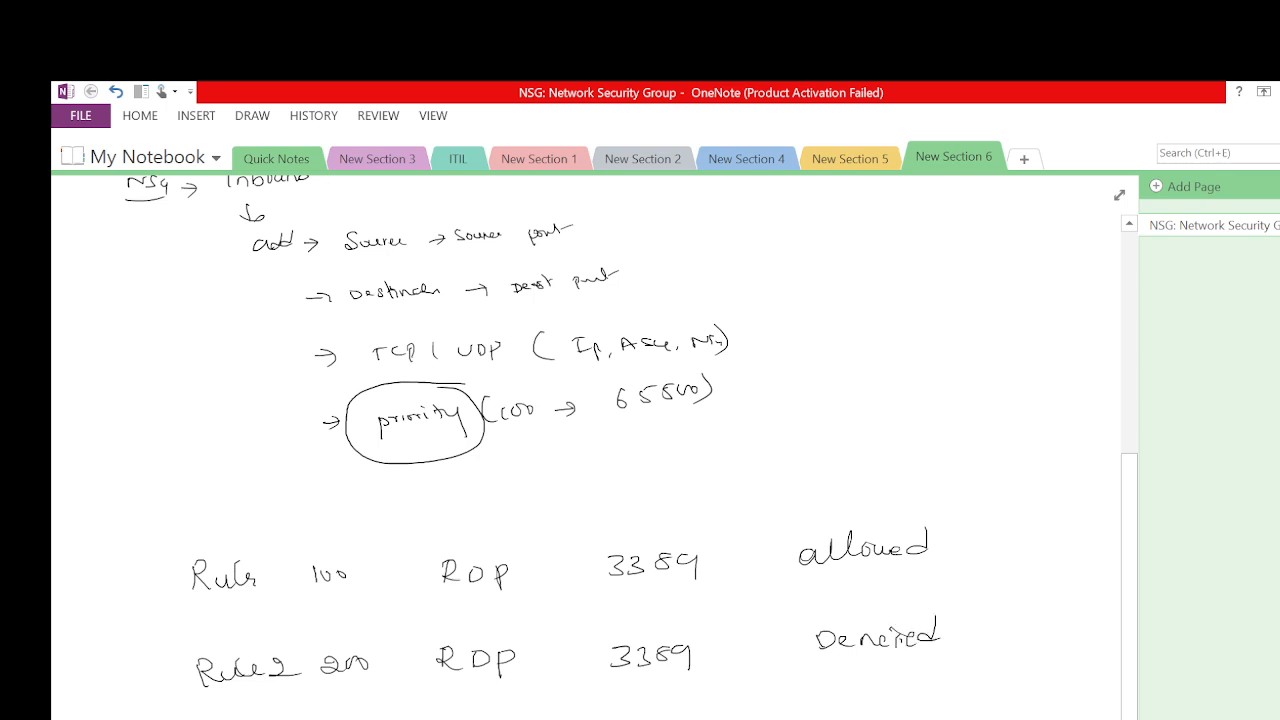
Join the two example rules with a curly brace at their ends and circle the priorities 100 and 200.
left_click_drag(966, 525, 958, 646)
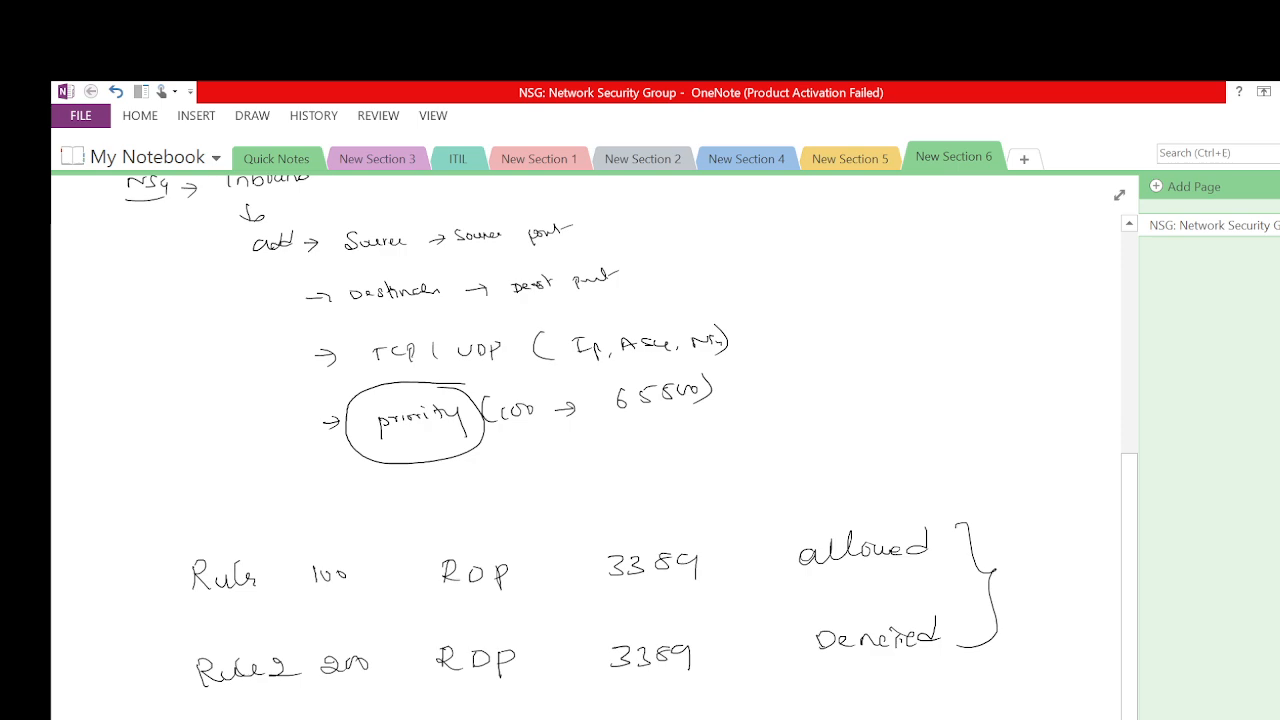
mouse_move(346, 550)
left_mouse_down()
mouse_move(302, 556)
mouse_move(305, 582)
mouse_move(360, 560)
mouse_move(340, 551)
left_mouse_up()
mouse_move(356, 643)
left_mouse_down()
mouse_move(305, 672)
mouse_move(388, 682)
mouse_move(378, 645)
left_mouse_up()
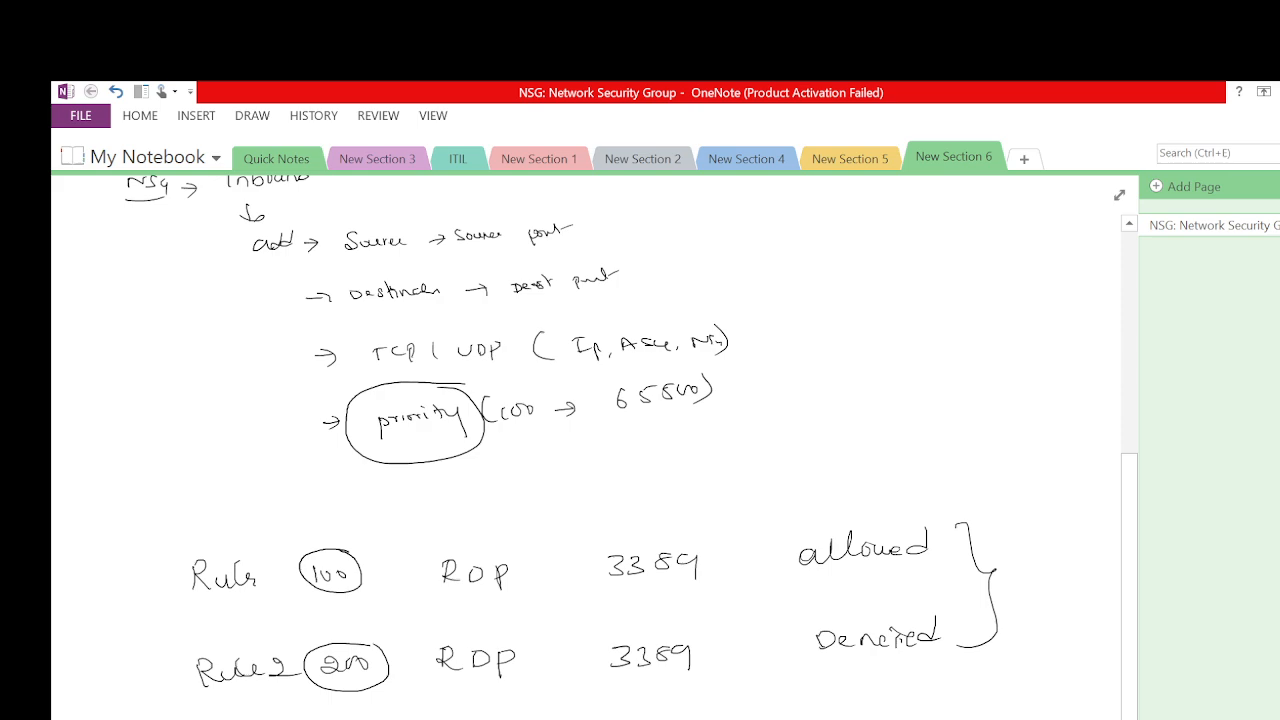
Emphasize the first rule with a second circle around 100 and a circle around "allowed".
scroll(590, 440, "down", 5)
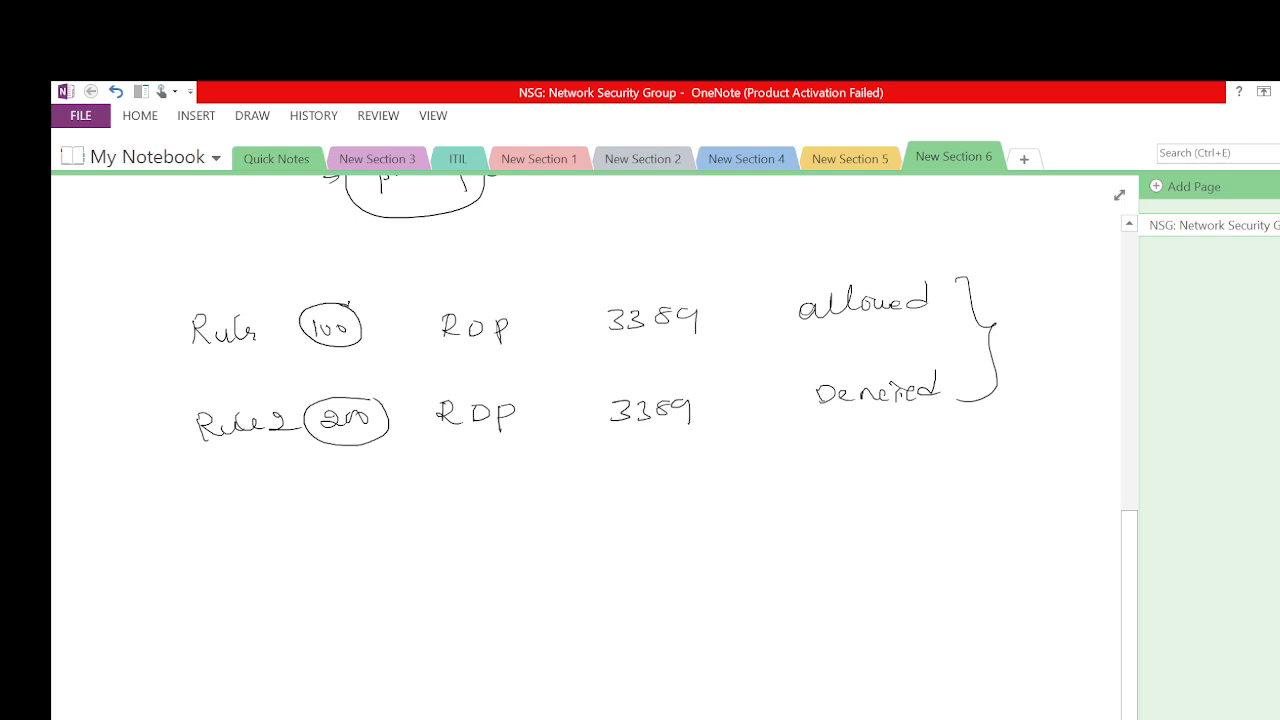
mouse_move(338, 300)
left_mouse_down()
mouse_move(304, 300)
mouse_move(290, 326)
mouse_move(326, 345)
mouse_move(368, 340)
left_mouse_up()
mouse_move(906, 278)
left_mouse_down()
mouse_move(864, 274)
mouse_move(786, 300)
mouse_move(856, 331)
mouse_move(970, 312)
mouse_move(906, 270)
mouse_move(870, 270)
left_mouse_up()
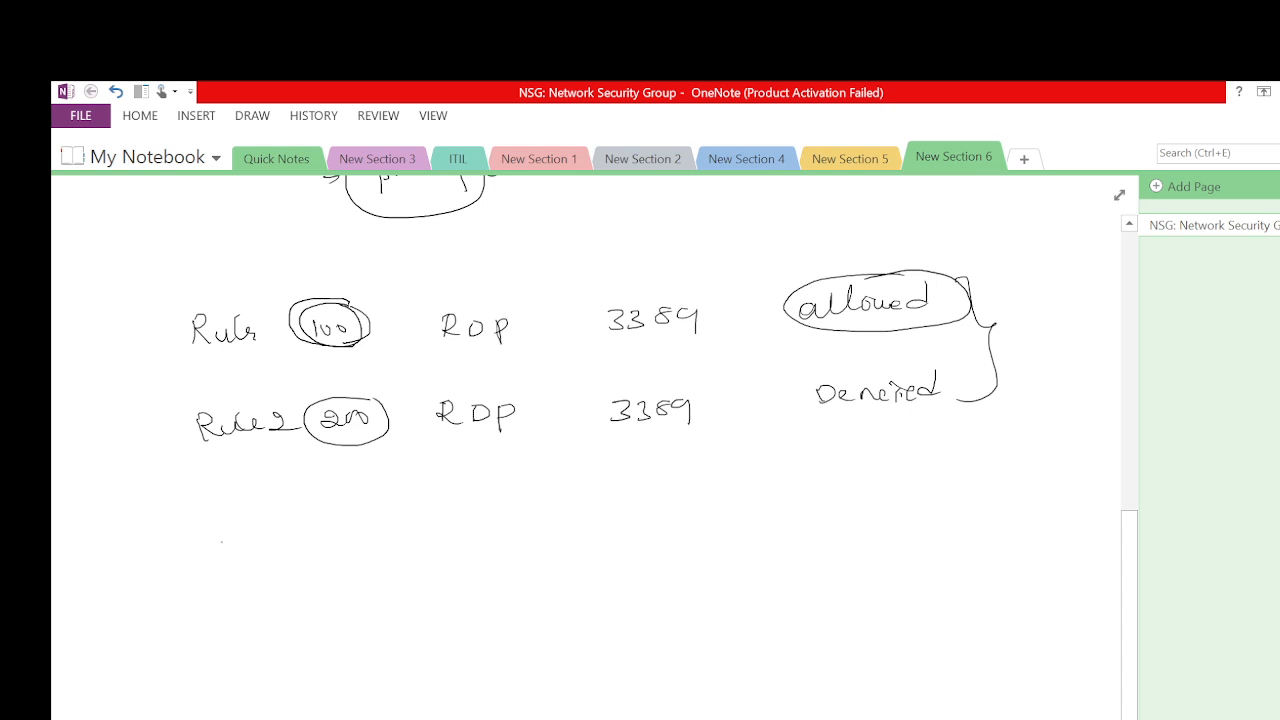
Handwrite "Lesser the priority (No) → more" below the two example rules.
mouse_move(222, 521)
left_mouse_down()
mouse_move(223, 550)
mouse_move(268, 549)
left_mouse_up()
mouse_move(277, 538)
left_mouse_down()
mouse_move(270, 552)
mouse_move(320, 540)
mouse_move(380, 550)
mouse_move(406, 522)
left_mouse_up()
mouse_move(402, 515)
left_mouse_down()
mouse_move(404, 550)
mouse_move(424, 550)
left_mouse_up()
mouse_move(425, 545)
left_mouse_down()
mouse_move(482, 566)
mouse_move(483, 546)
mouse_move(508, 534)
left_mouse_up()
left_click_drag(518, 536, 556, 534)
left_click_drag(552, 540, 600, 530)
mouse_move(596, 538)
left_mouse_down()
mouse_move(602, 558)
mouse_move(714, 540)
mouse_move(700, 553)
mouse_move(650, 526)
mouse_move(606, 530)
mouse_move(614, 554)
left_mouse_up()
left_click_drag(650, 514, 668, 548)
mouse_move(771, 545)
left_mouse_down()
mouse_move(788, 527)
mouse_move(800, 540)
left_mouse_up()
left_click_drag(814, 526, 858, 536)
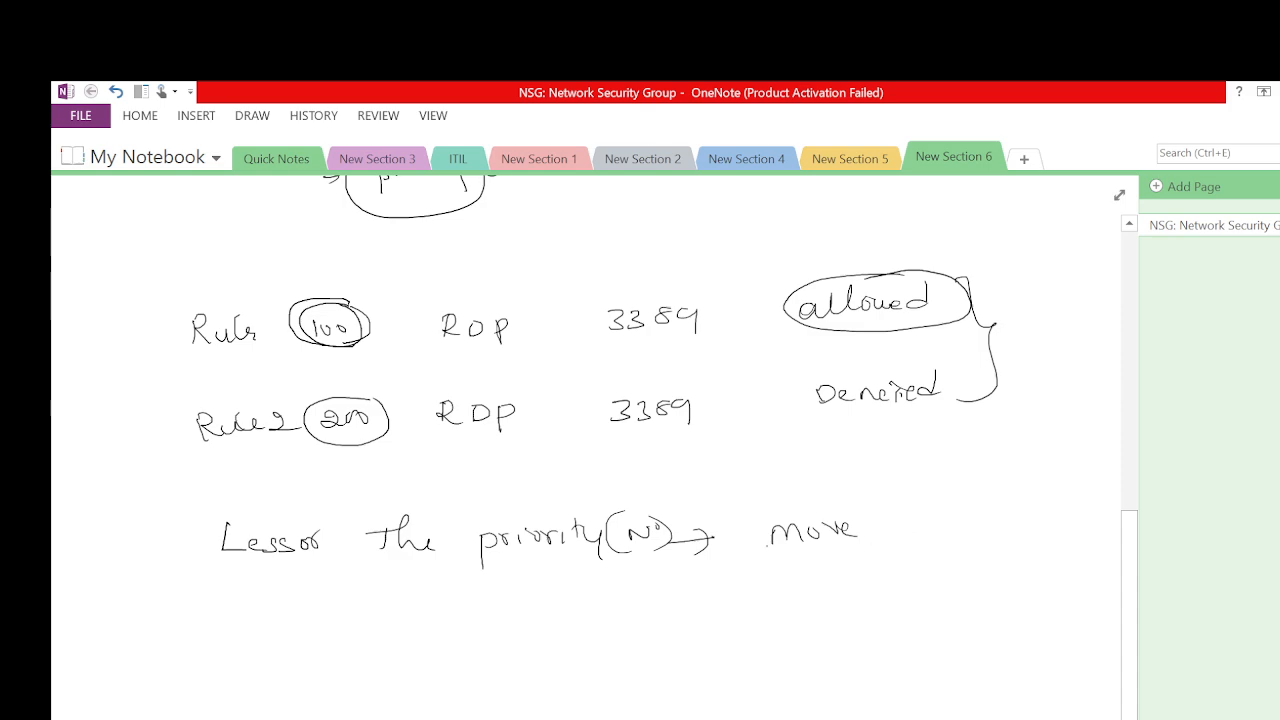
Cross out "more" and write "higher priority" in its place.
left_click_drag(772, 540, 856, 530)
mouse_move(888, 490)
left_mouse_down()
mouse_move(896, 530)
mouse_move(946, 554)
left_mouse_up()
mouse_move(952, 498)
left_mouse_down()
mouse_move(968, 528)
mouse_move(978, 522)
left_mouse_up()
left_click_drag(982, 526, 990, 514)
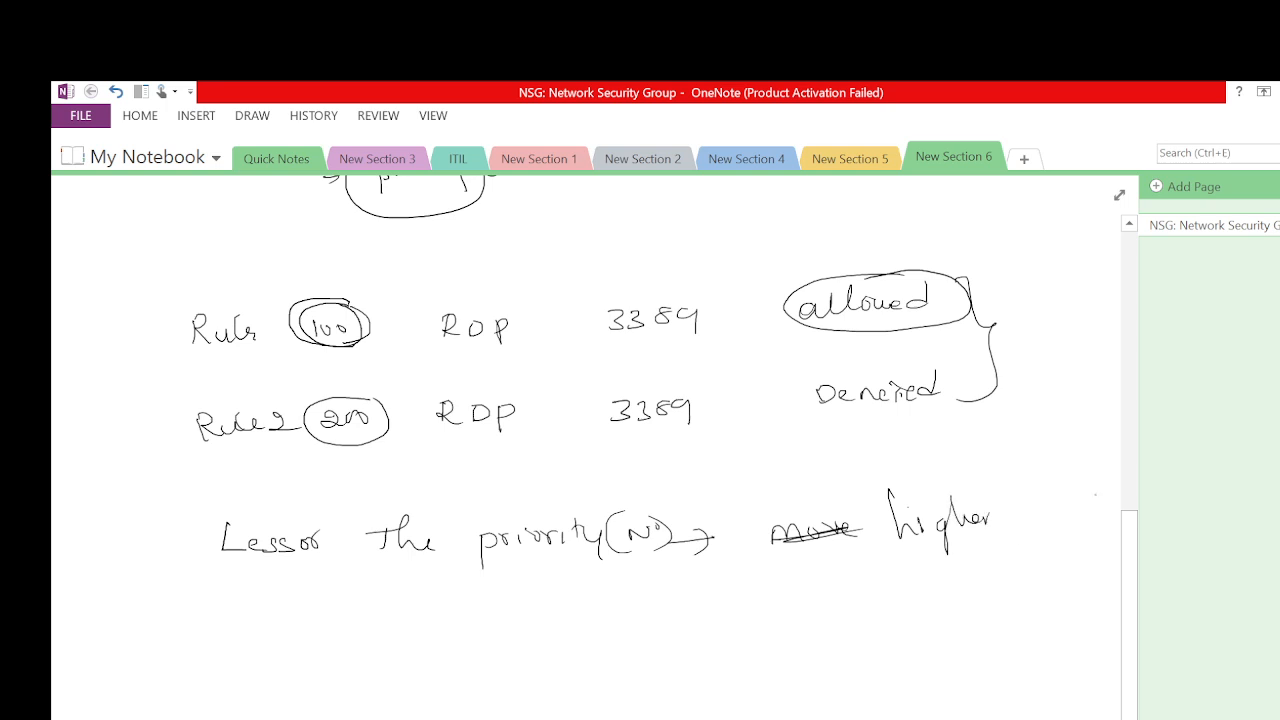
left_click_drag(920, 580, 1002, 582)
left_click_drag(1004, 580, 1020, 616)
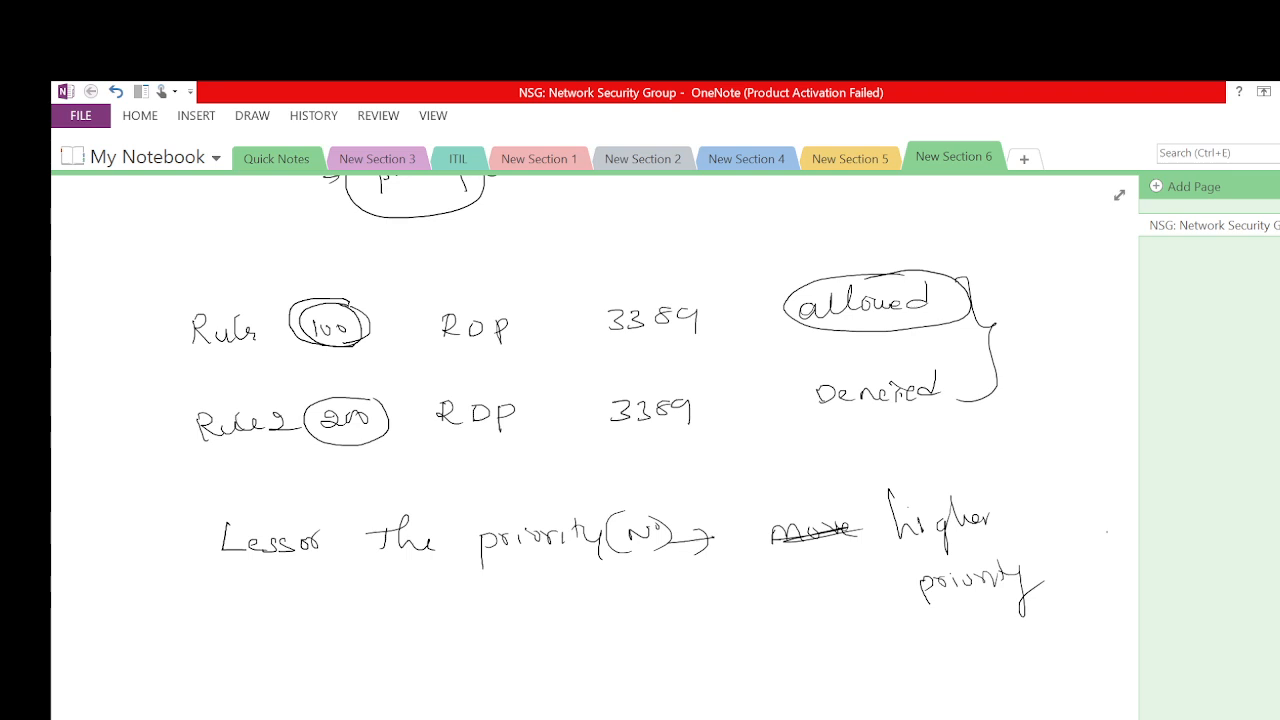
scroll(1044, 378, "down", 5)
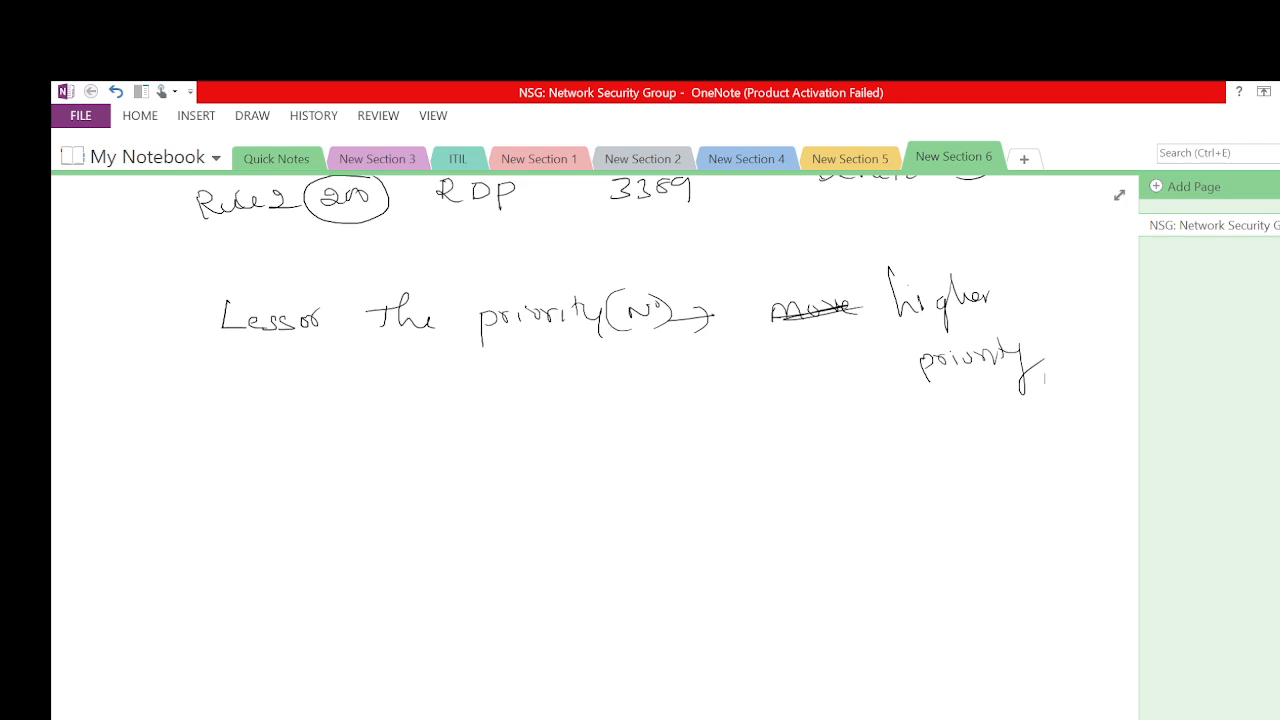
Handwrite "Telephone Apple (10 ser)" as an example below the priority note.
scroll(1044, 378, "down", 2)
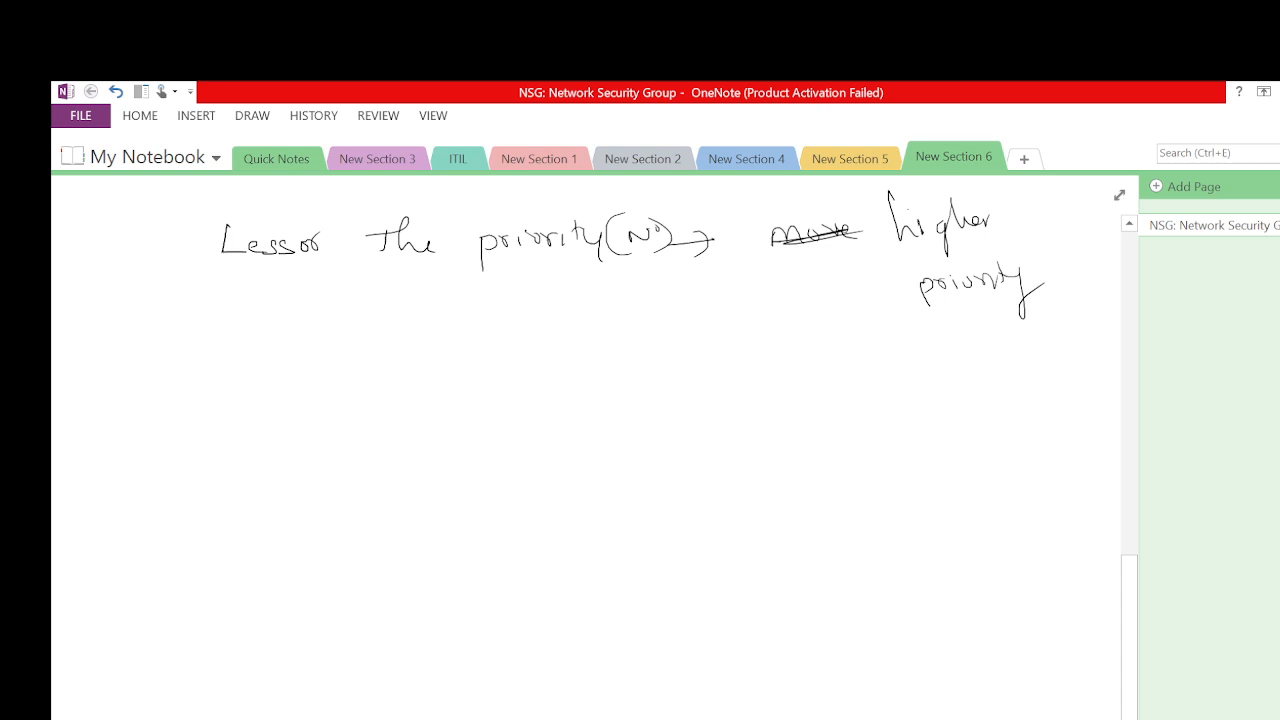
mouse_move(201, 384)
left_mouse_down()
mouse_move(200, 409)
mouse_move(221, 381)
left_mouse_up()
mouse_move(231, 391)
left_mouse_down()
mouse_move(221, 399)
mouse_move(238, 402)
left_mouse_up()
mouse_move(240, 373)
left_mouse_down()
mouse_move(250, 392)
mouse_move(283, 401)
mouse_move(418, 371)
left_mouse_up()
mouse_move(401, 386)
left_mouse_down()
mouse_move(438, 384)
mouse_move(460, 400)
left_mouse_up()
mouse_move(470, 385)
left_mouse_down()
mouse_move(476, 363)
mouse_move(495, 380)
left_mouse_up()
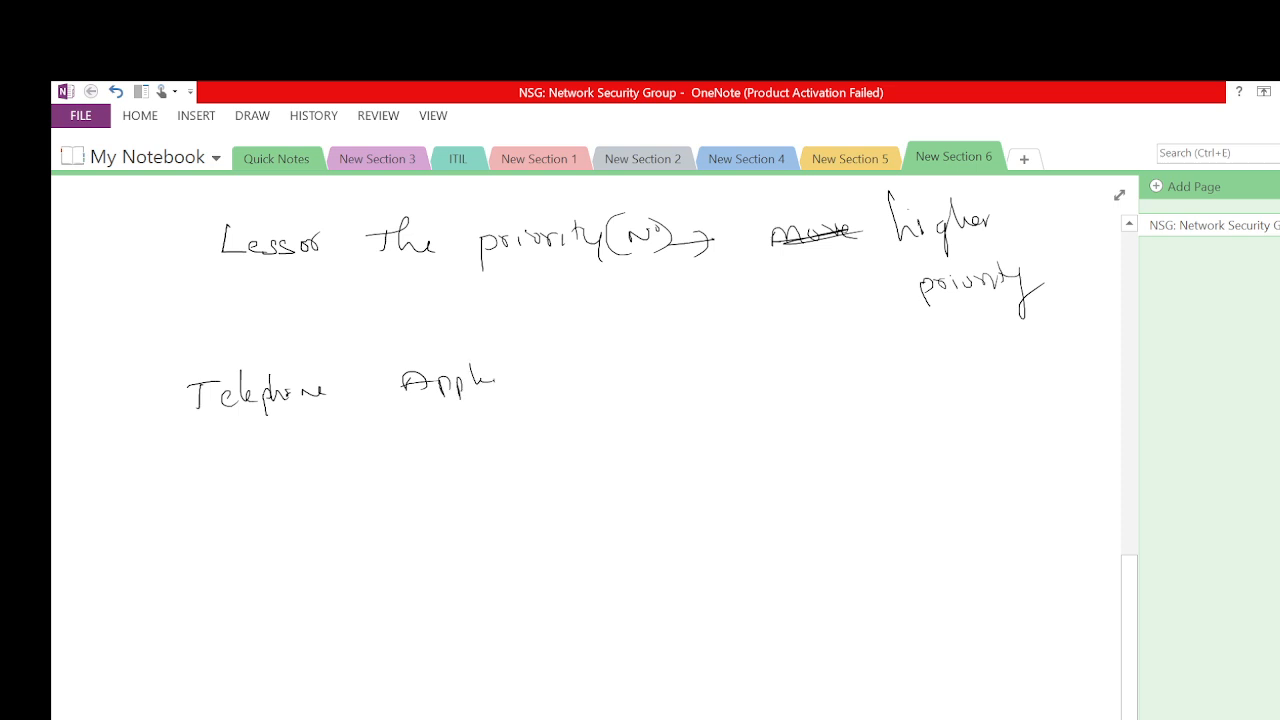
mouse_move(596, 357)
left_mouse_down()
mouse_move(584, 378)
mouse_move(604, 390)
left_mouse_up()
left_click_drag(614, 376, 618, 388)
mouse_move(632, 370)
left_mouse_down()
mouse_move(630, 384)
mouse_move(644, 368)
left_mouse_up()
mouse_move(686, 366)
left_mouse_down()
mouse_move(678, 382)
mouse_move(708, 374)
mouse_move(708, 396)
left_mouse_up()
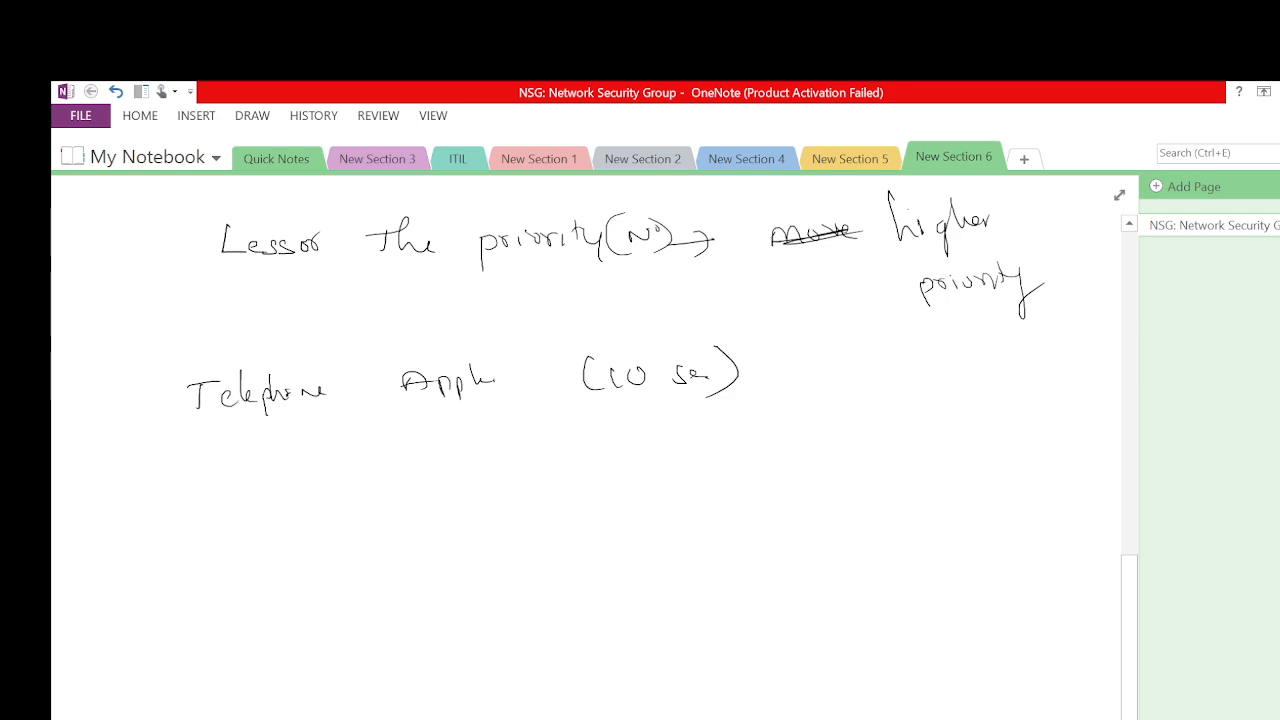
Handwrite "RG → TP01" below the example, with a branch arrow leading to "10 ser".
mouse_move(222, 466)
left_mouse_down()
mouse_move(222, 494)
mouse_move(256, 492)
mouse_move(276, 510)
mouse_move(308, 488)
left_mouse_up()
left_click_drag(296, 492, 302, 500)
mouse_move(342, 474)
left_mouse_down()
mouse_move(342, 492)
mouse_move(354, 470)
mouse_move(362, 494)
mouse_move(378, 482)
mouse_move(394, 492)
left_mouse_up()
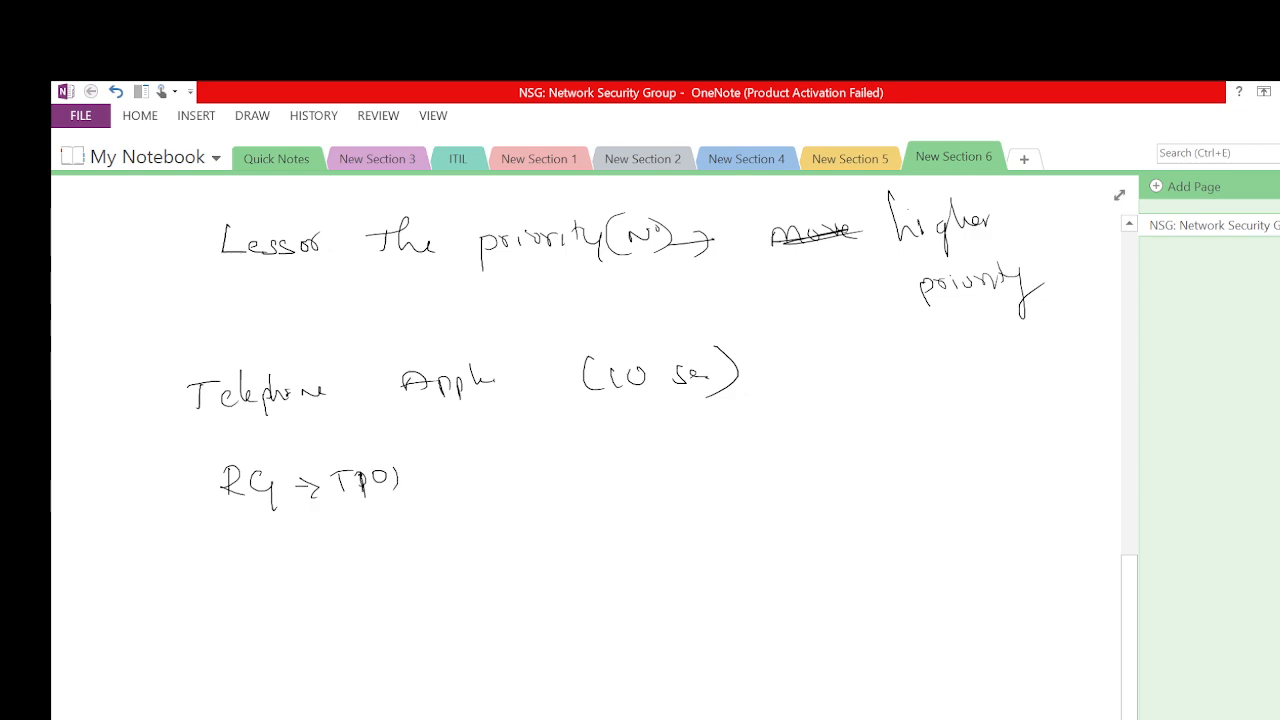
left_click_drag(308, 488, 326, 490)
left_click_drag(262, 538, 312, 594)
left_click_drag(386, 570, 393, 588)
mouse_move(414, 572)
left_mouse_down()
mouse_move(440, 584)
mouse_move(510, 574)
left_mouse_up()
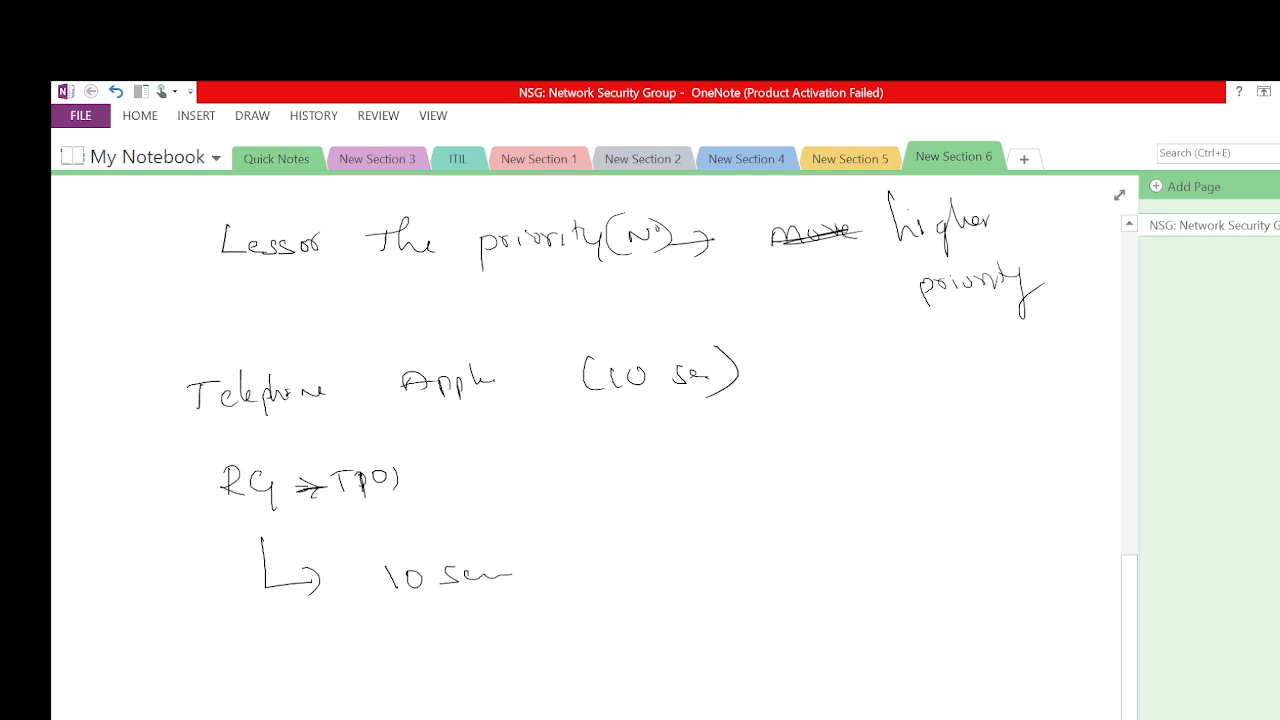
Add a second branch arrow, bracket the group with a curly brace, and write "Subnet → NSG01" beside it, underlined with a downward arrow.
mouse_move(276, 599)
left_mouse_down()
mouse_move(336, 661)
mouse_move(324, 674)
left_mouse_up()
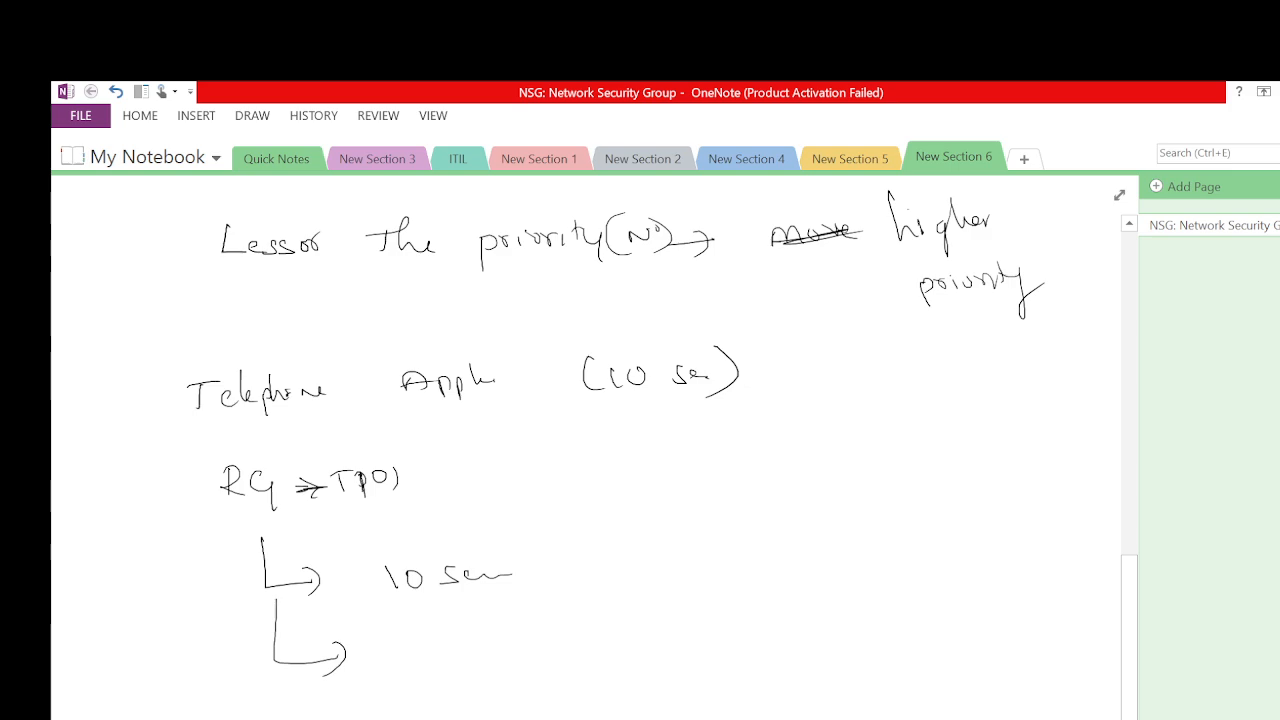
mouse_move(562, 470)
left_mouse_down()
mouse_move(598, 620)
mouse_move(503, 666)
left_mouse_up()
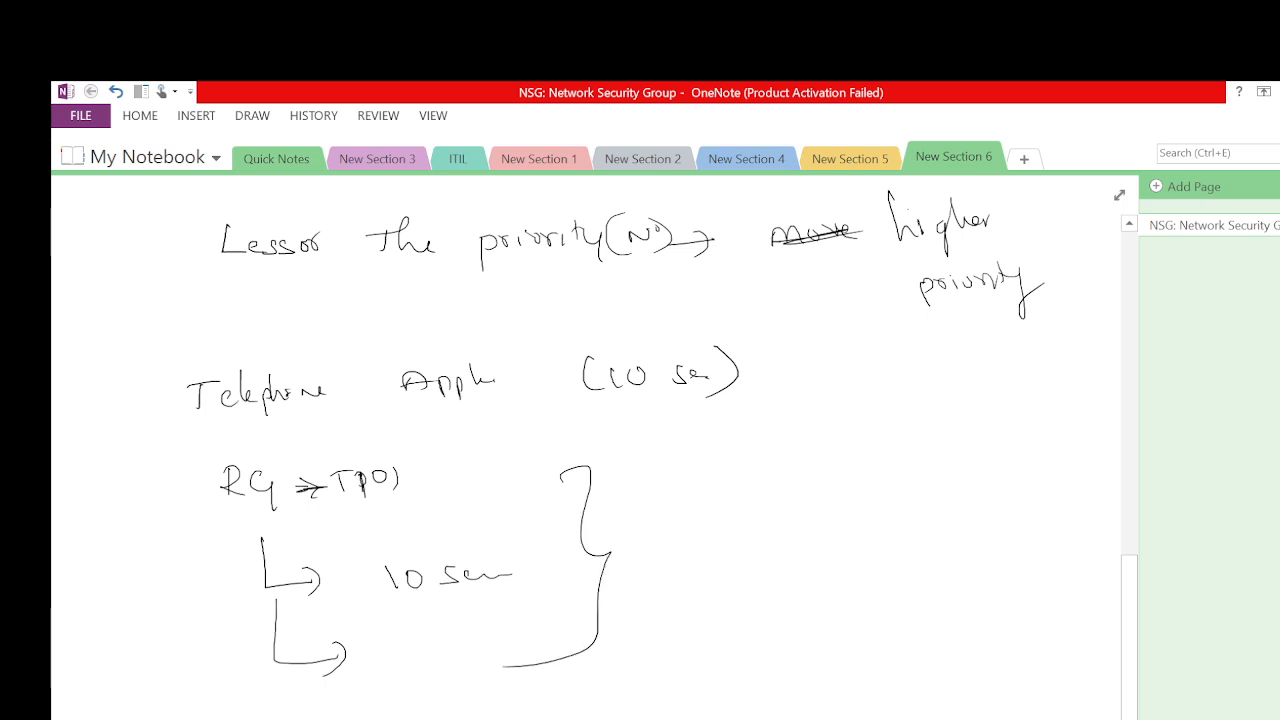
mouse_move(690, 542)
left_mouse_down()
mouse_move(676, 566)
mouse_move(810, 546)
mouse_move(884, 546)
mouse_move(882, 562)
mouse_move(958, 526)
mouse_move(960, 546)
mouse_move(1010, 568)
mouse_move(1036, 540)
mouse_move(1050, 556)
left_mouse_up()
left_click_drag(946, 574, 1018, 564)
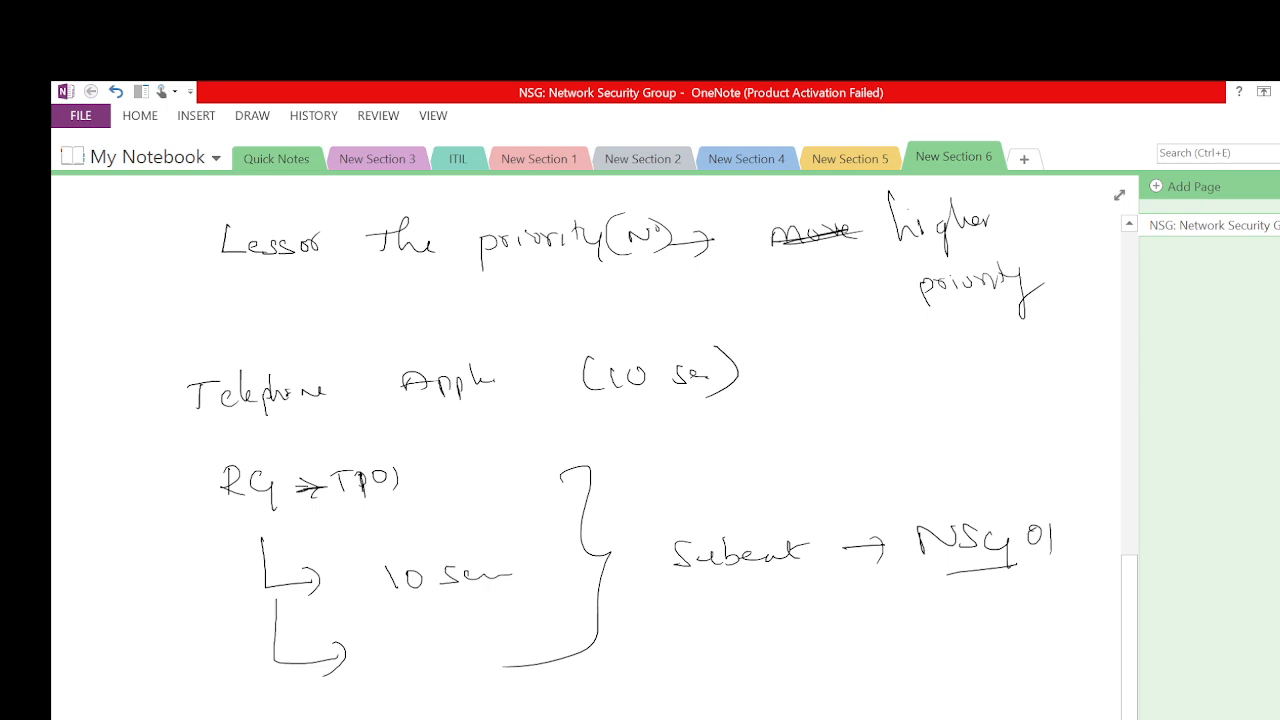
mouse_move(972, 578)
left_mouse_down()
mouse_move(970, 616)
mouse_move(990, 608)
left_mouse_up()
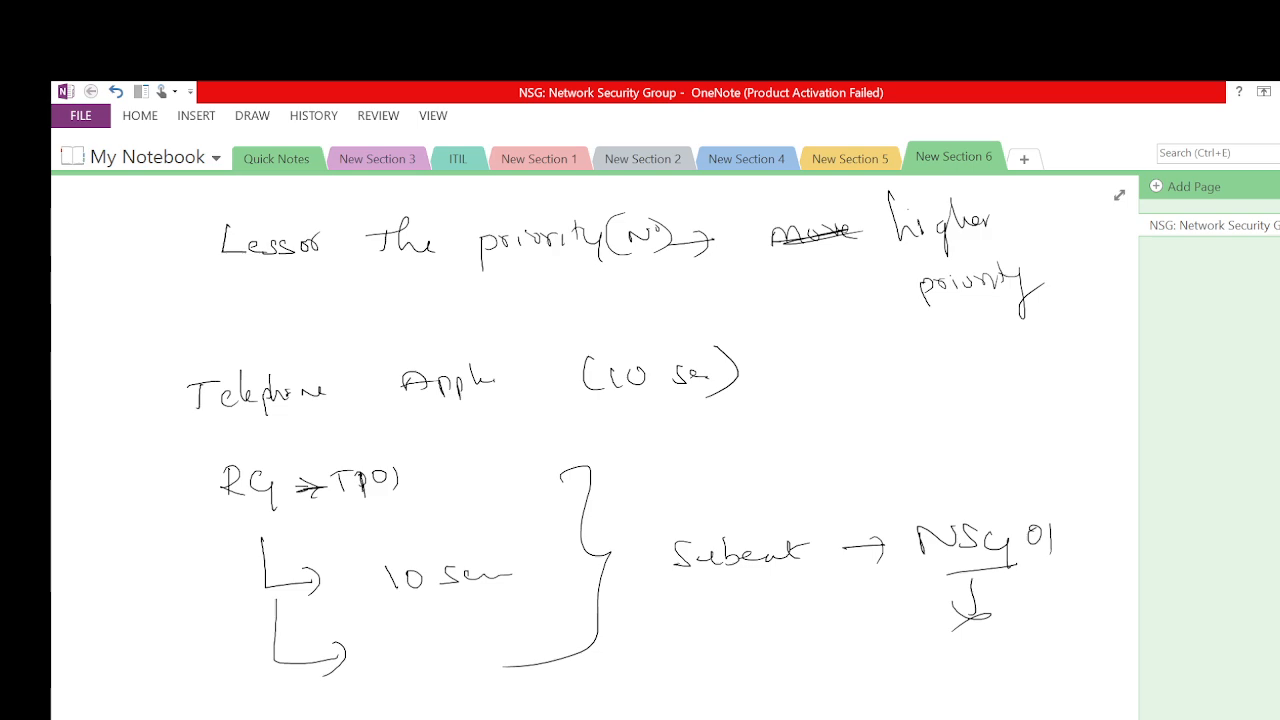
Review the handwritten notes from the NSG title through the rule examples to the NSG01 subnet sketch.
scroll(594, 447, "up", 10)
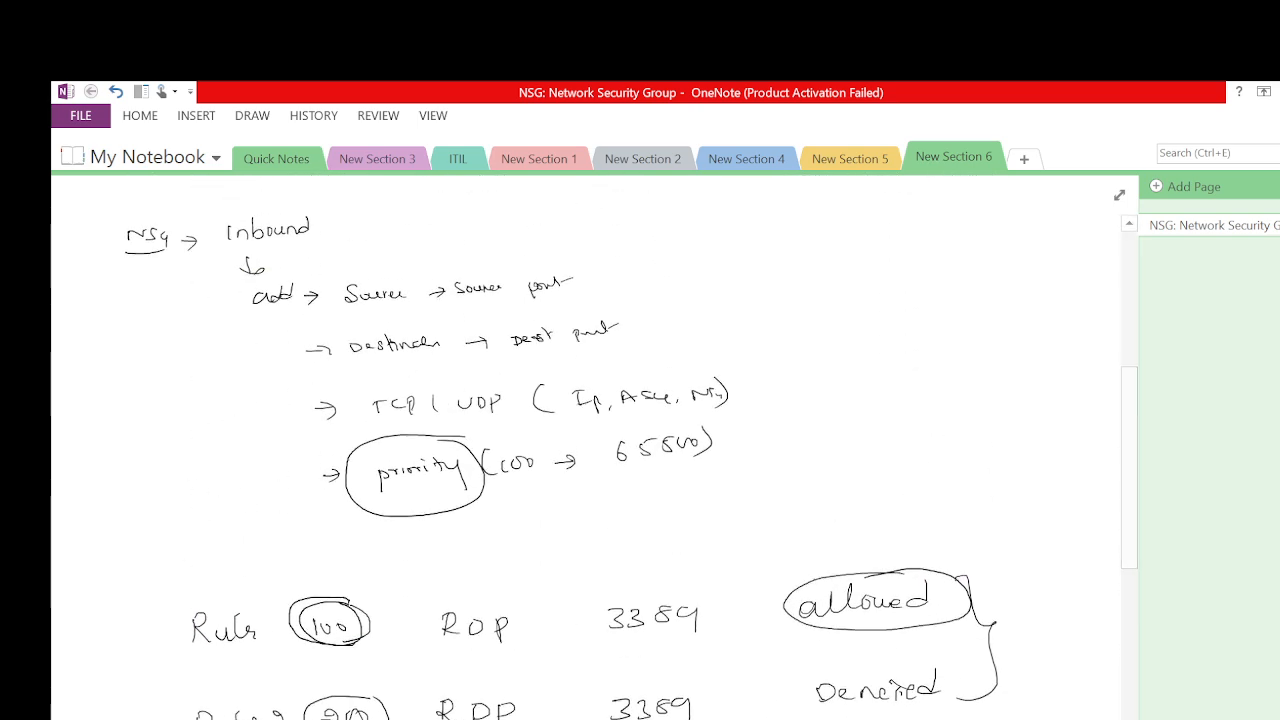
scroll(594, 447, "up", 7)
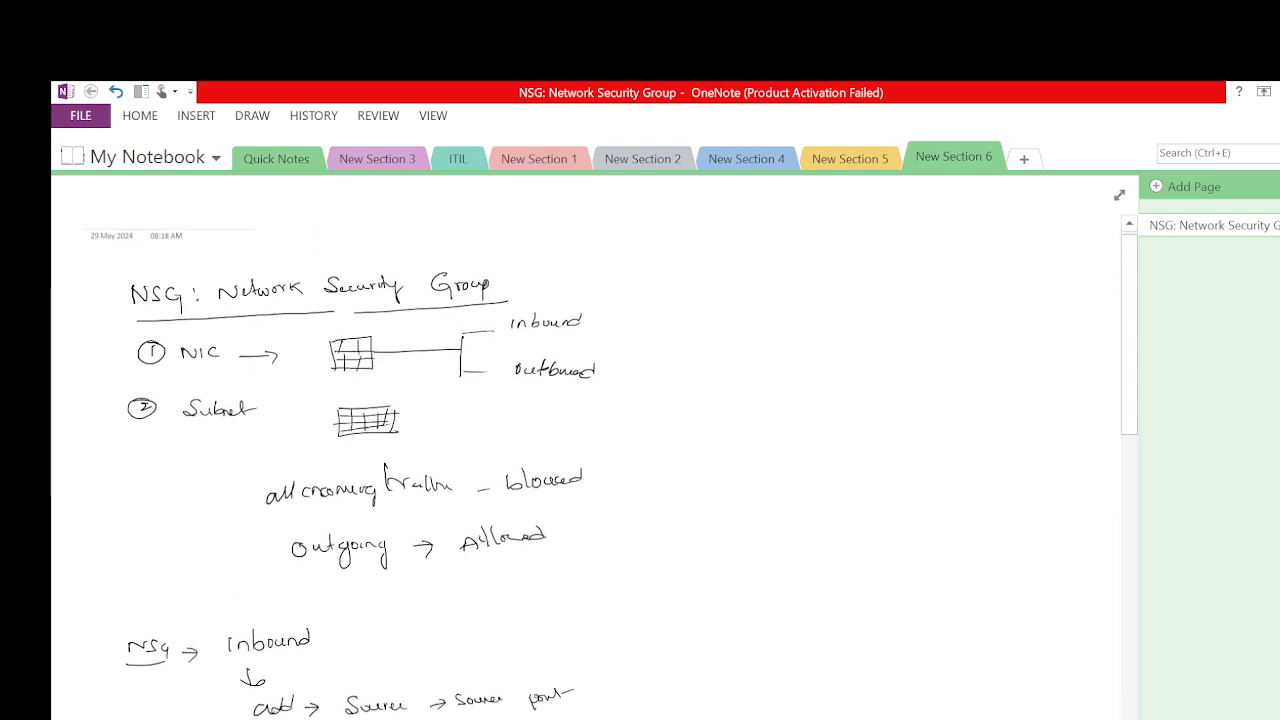
scroll(612, 445, "down", 11)
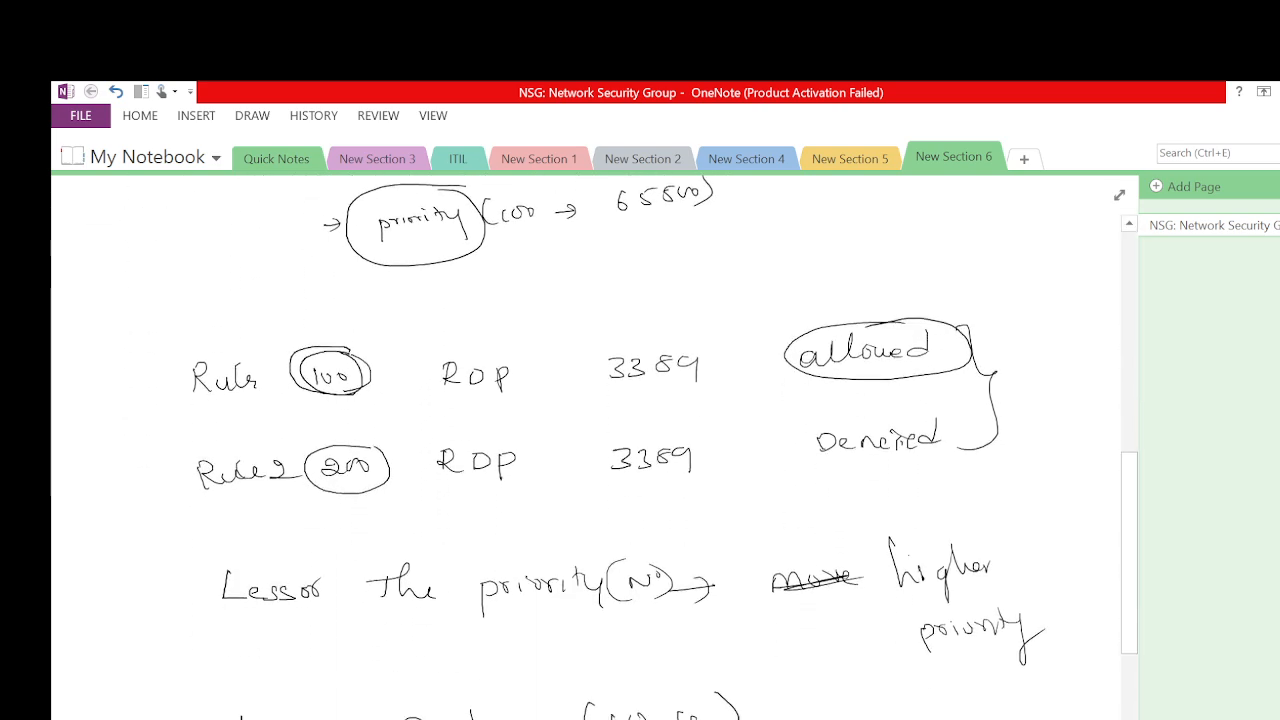
scroll(612, 445, "down", 1)
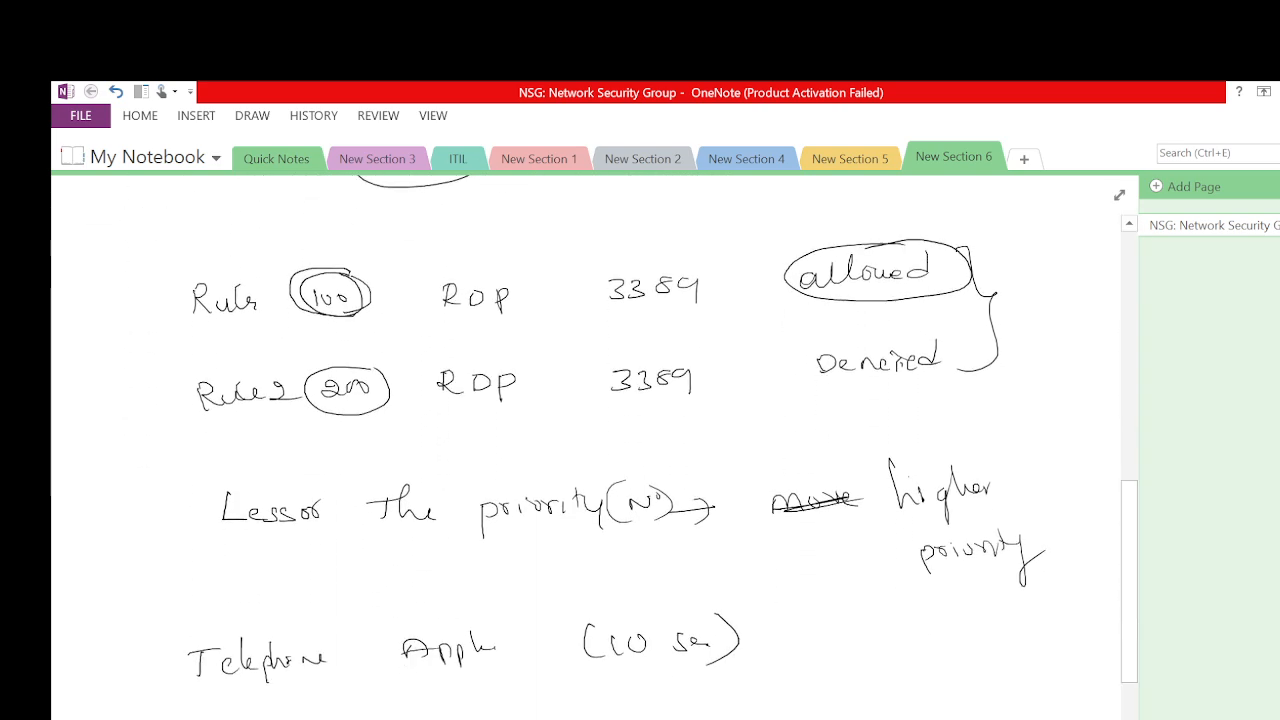
scroll(612, 447, "down", 1)
scroll(612, 447, "down", 5)
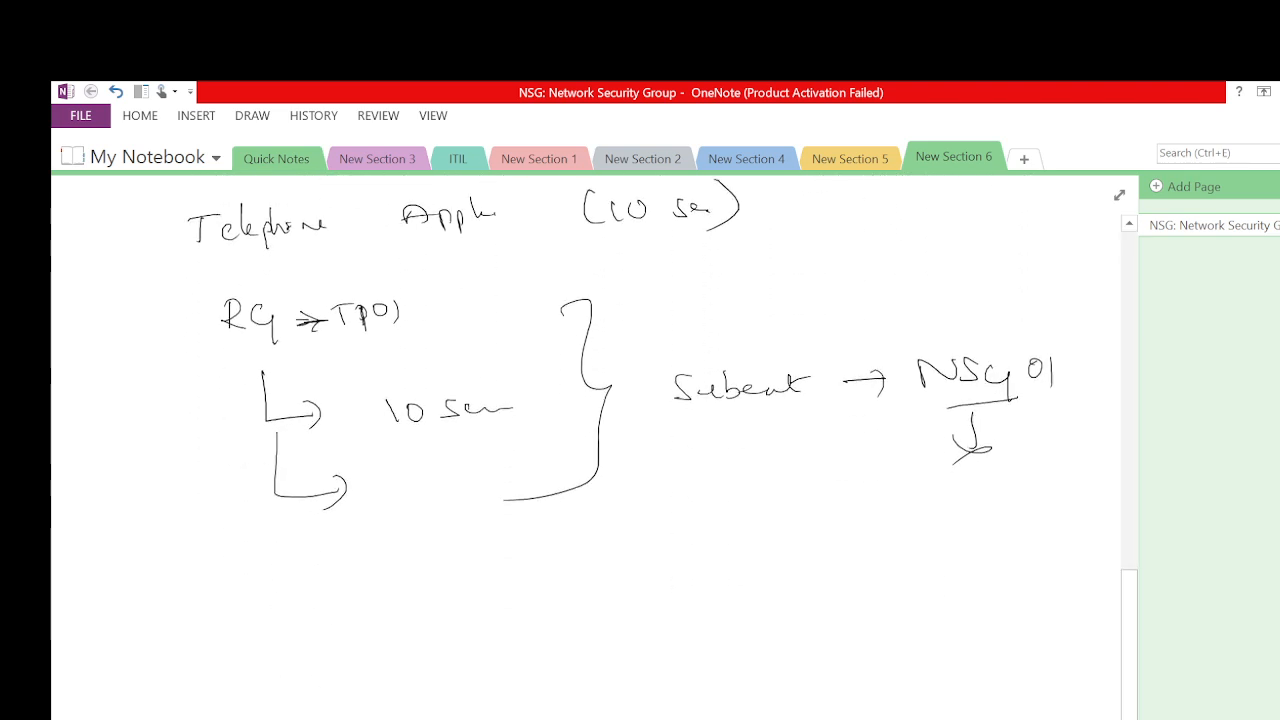
scroll(612, 447, "down", 1)
scroll(612, 447, "up", 2)
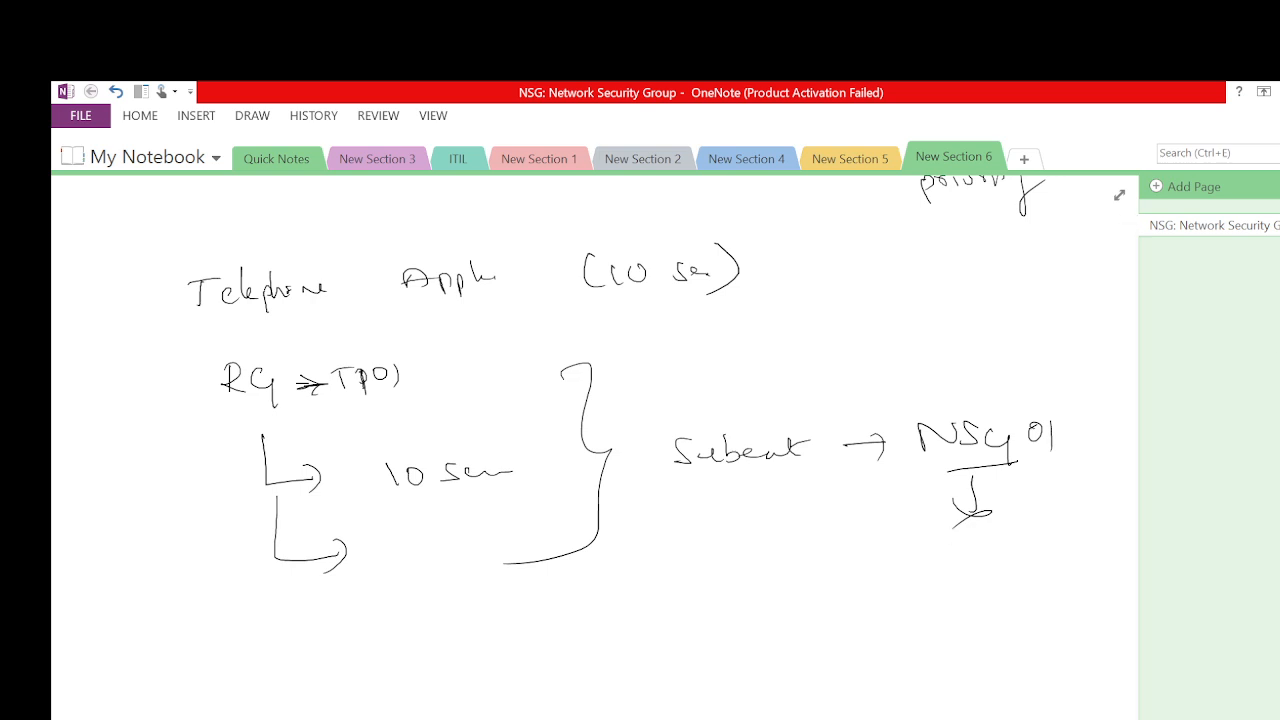
Switch to the Azure portal in the browser and start the virtual machines LB-VM01 and LB-VM02.
left_click(1279, 92)
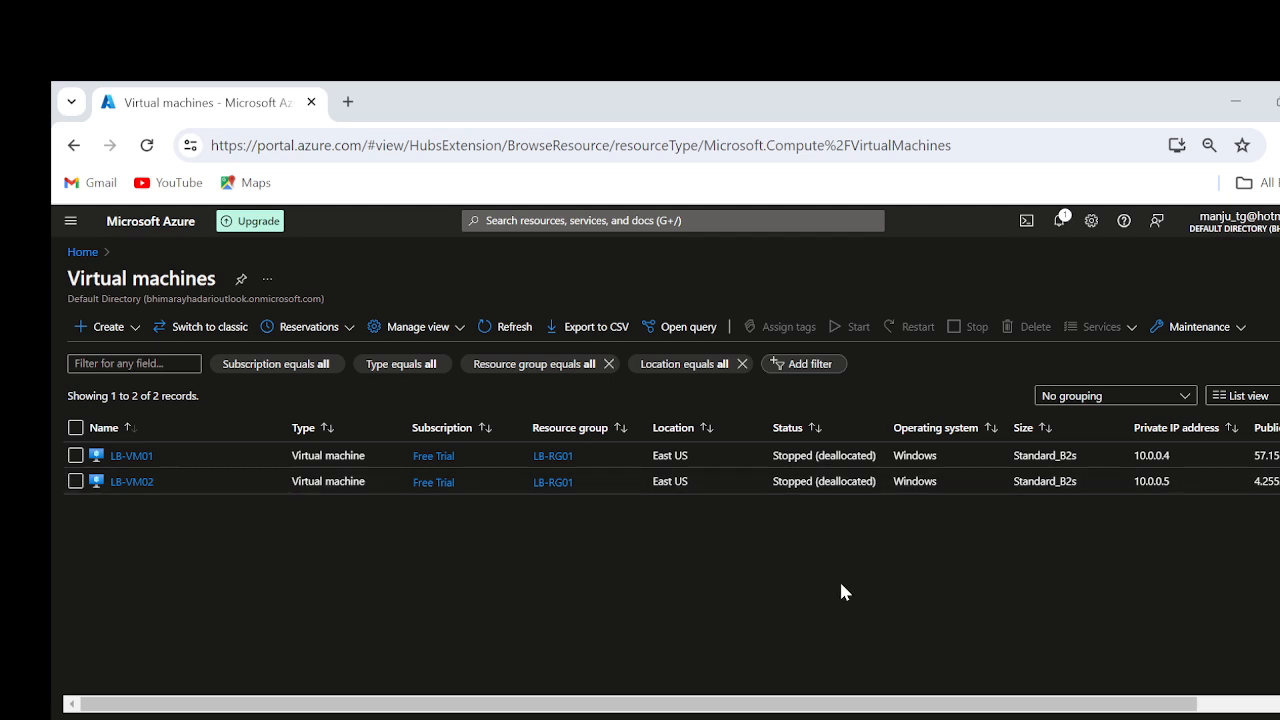
left_click(130, 457)
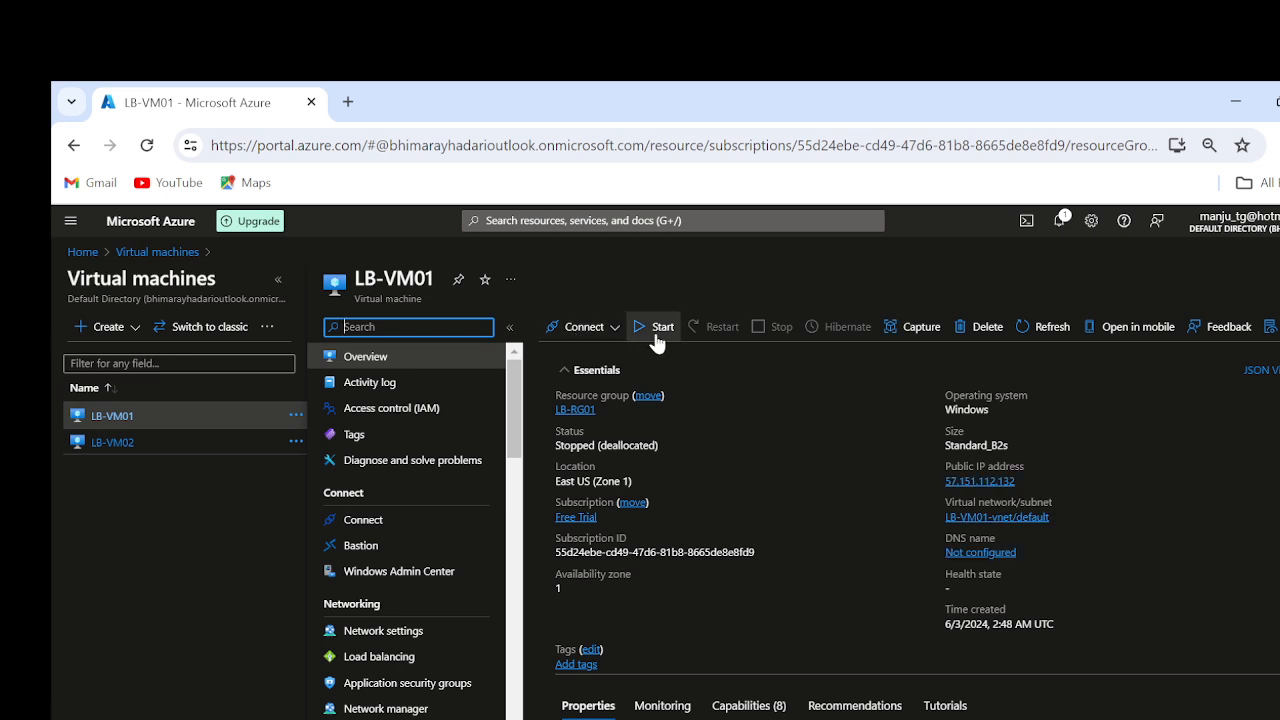
left_click(658, 328)
left_click(97, 441)
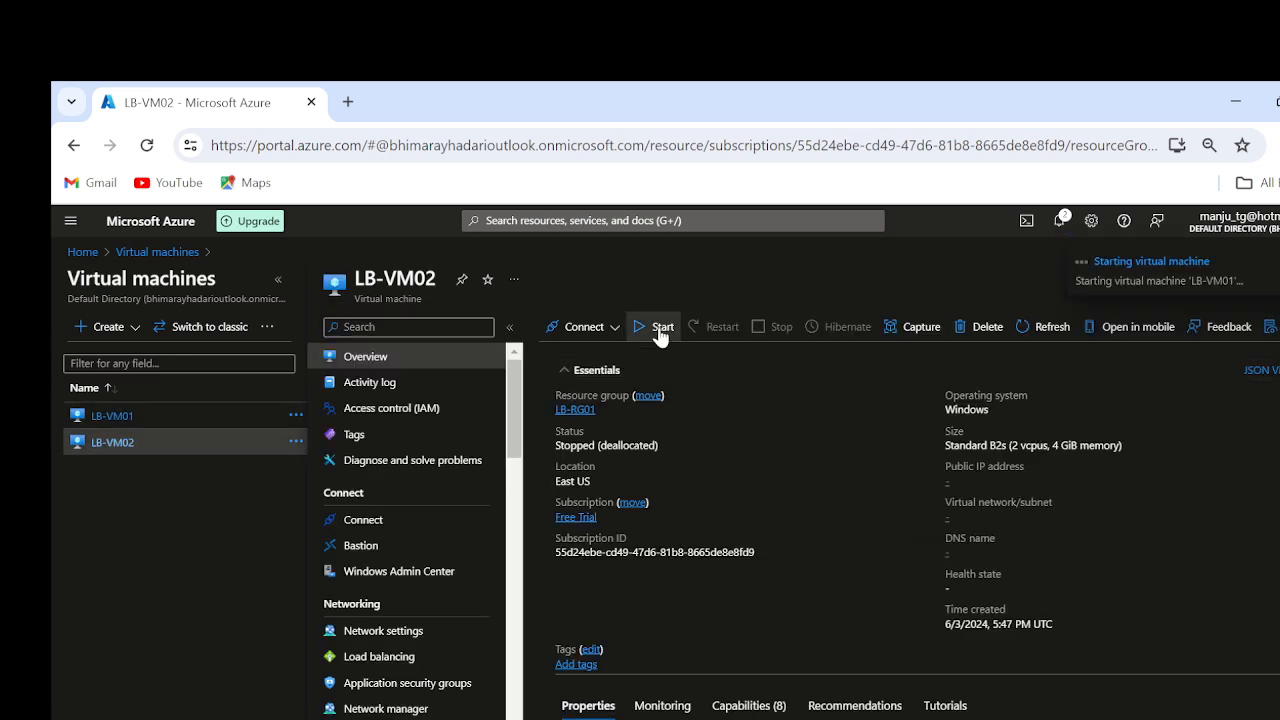
left_click(658, 327)
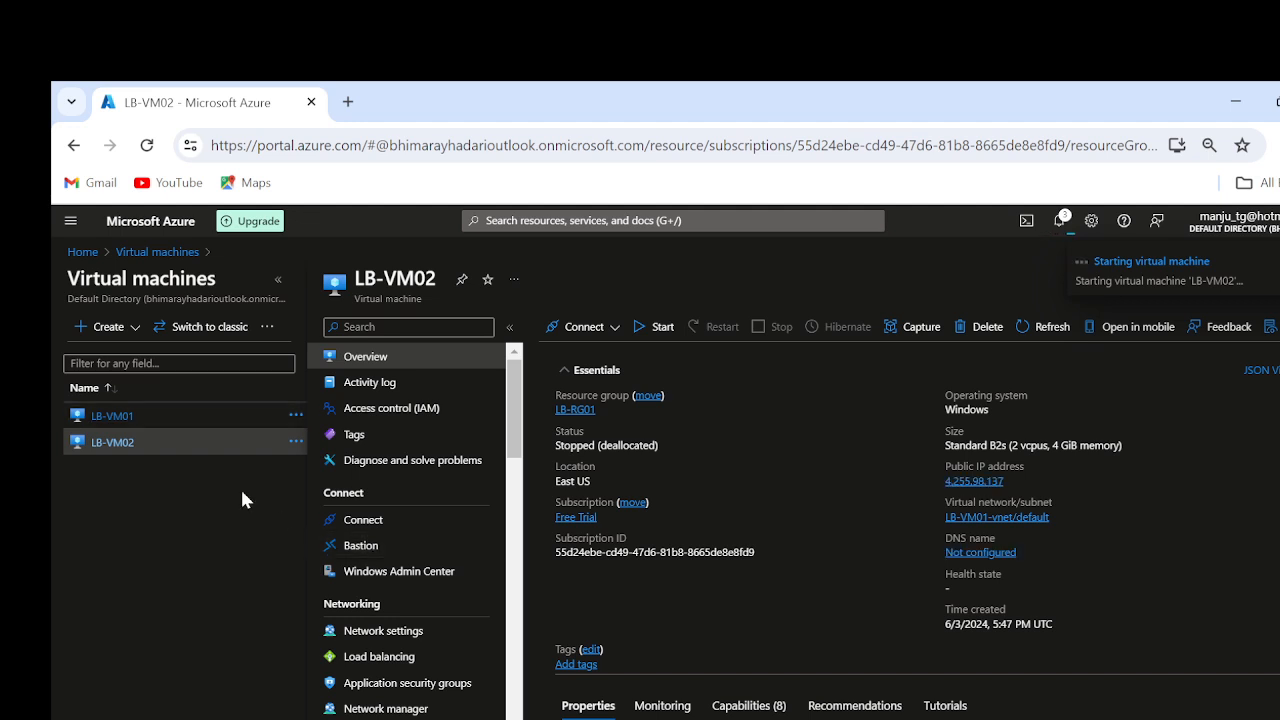
Open the network settings of LB-VM01 and bring its network security group rules into view.
left_click(112, 418)
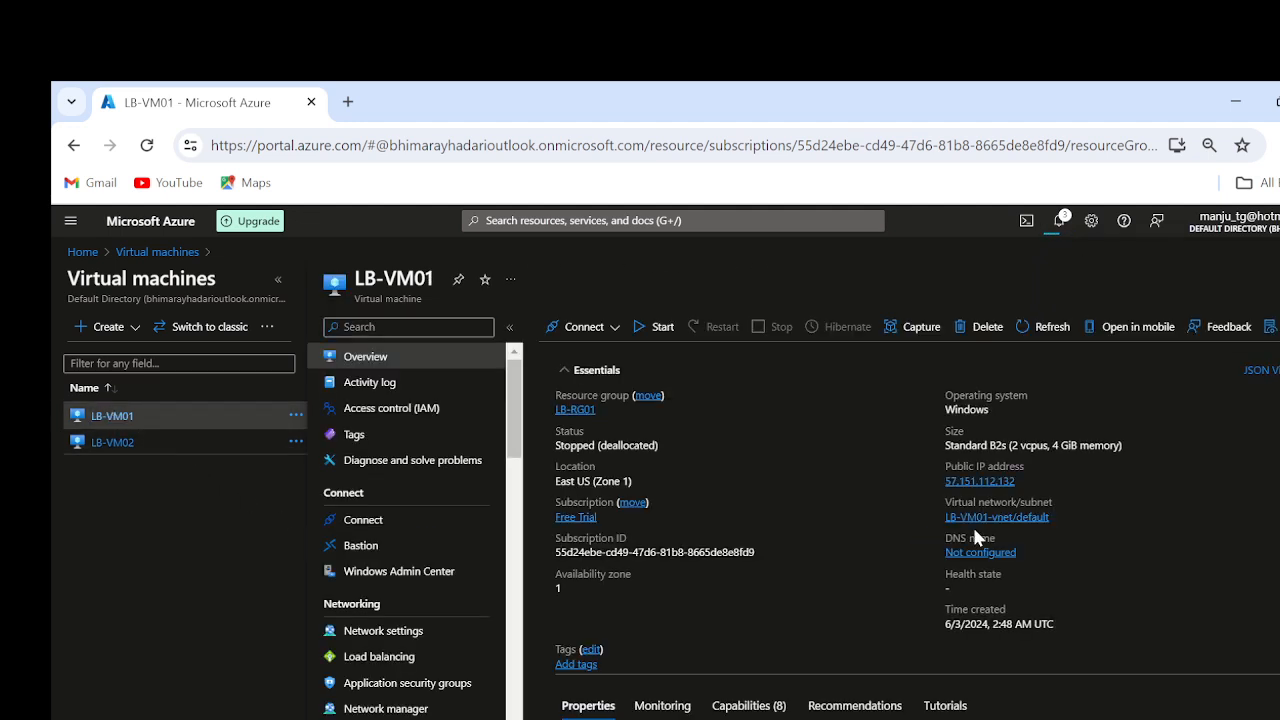
scroll(1258, 607, "down", 1)
scroll(1258, 607, "down", 1)
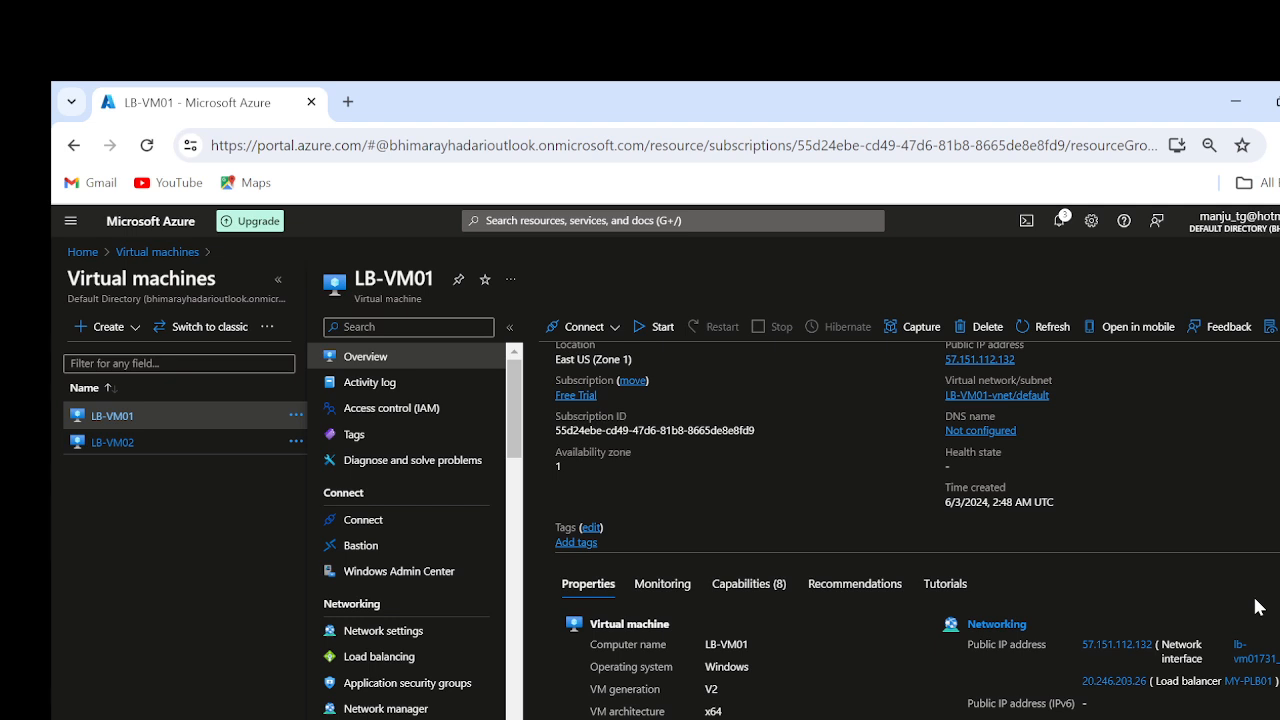
left_click(389, 641)
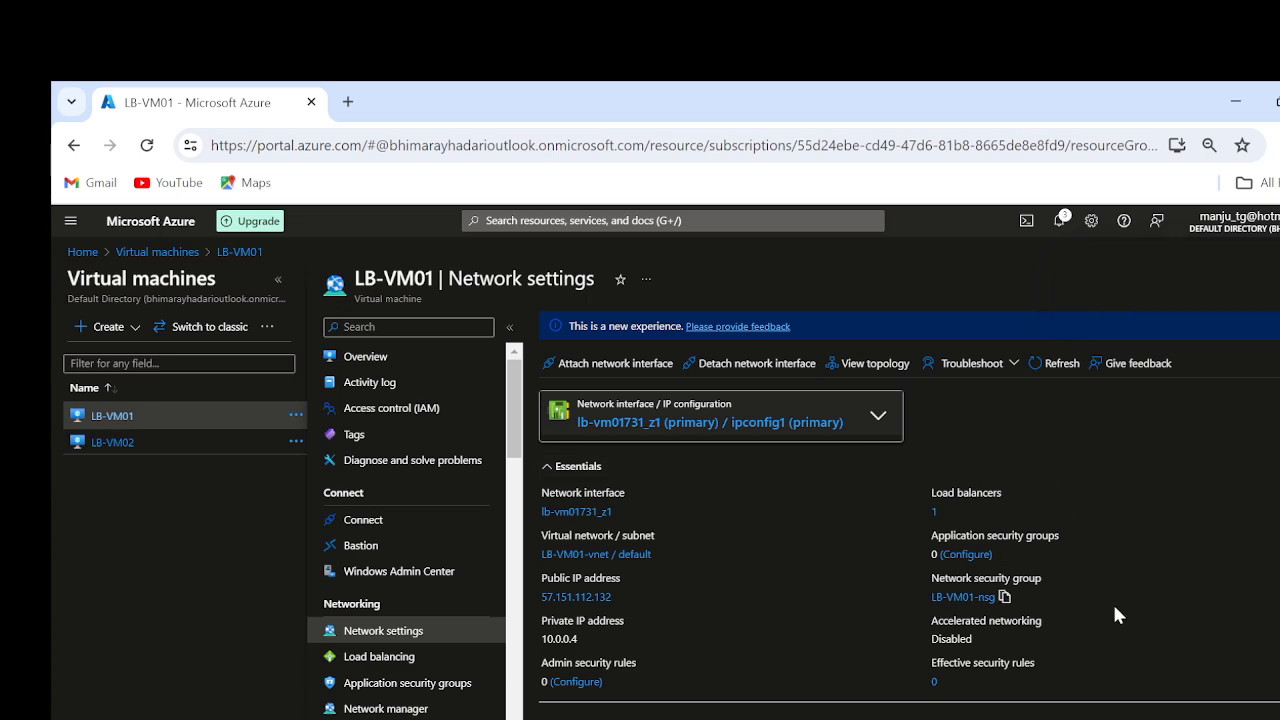
scroll(1114, 608, "down", 2)
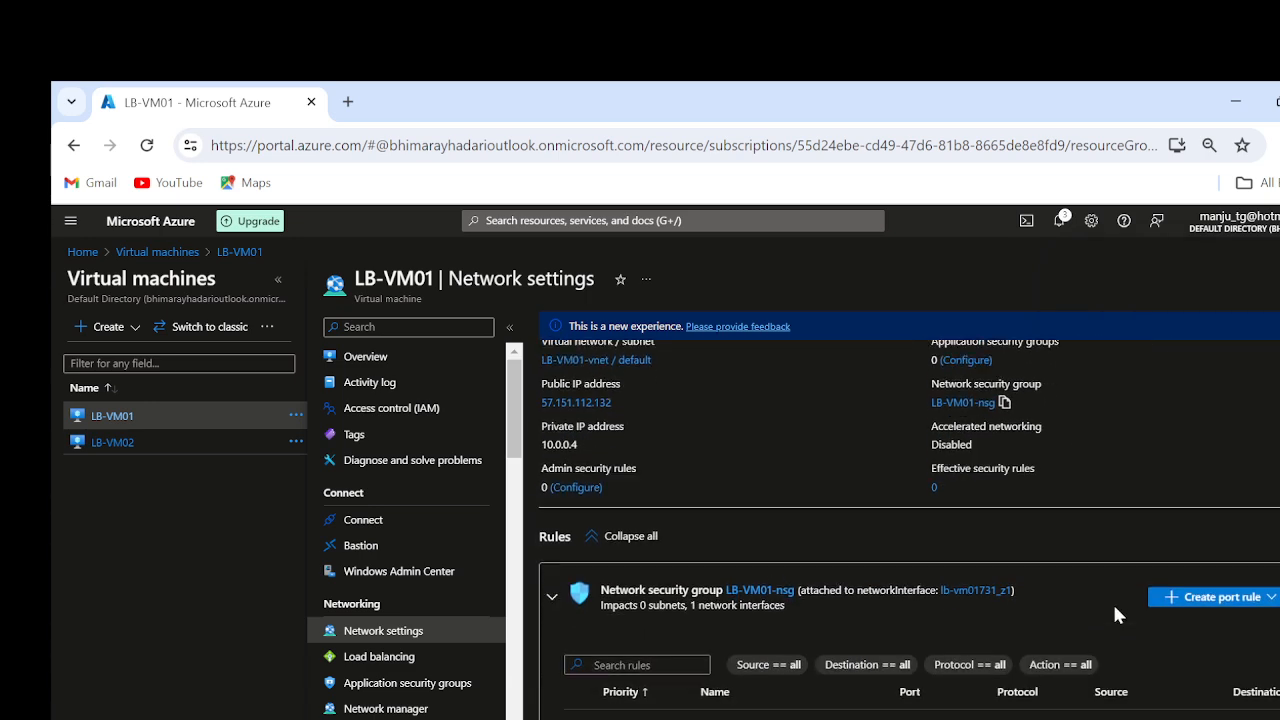
scroll(1114, 607, "down", 2)
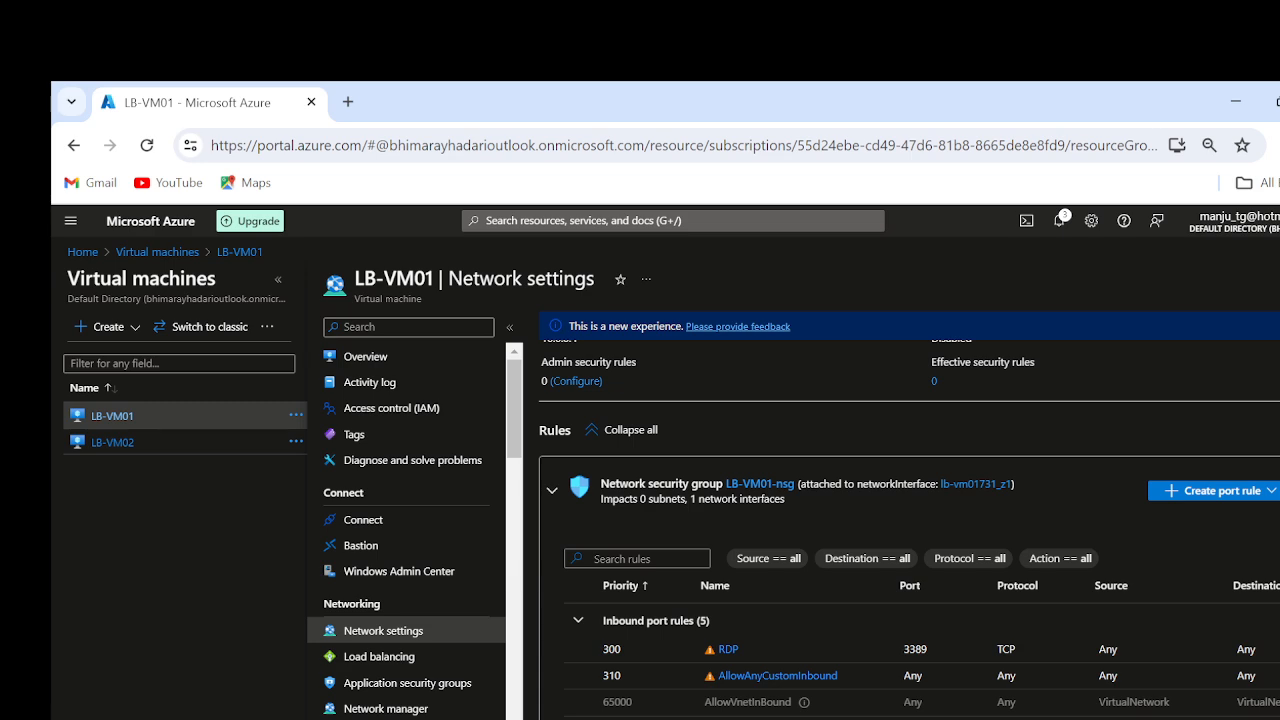
Highlight "networkInterface" in the LB-VM01-nsg attachment description and examine the inbound port rules beneath it.
double_click(896, 484)
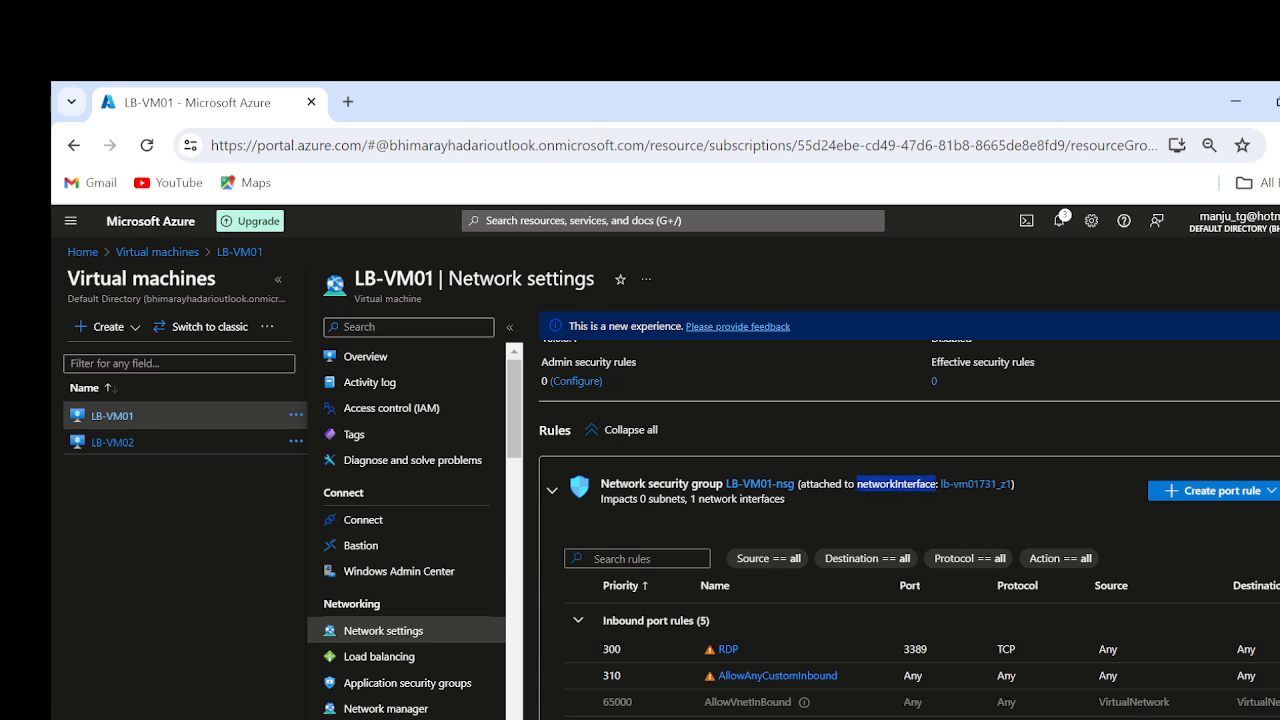
left_click(890, 524)
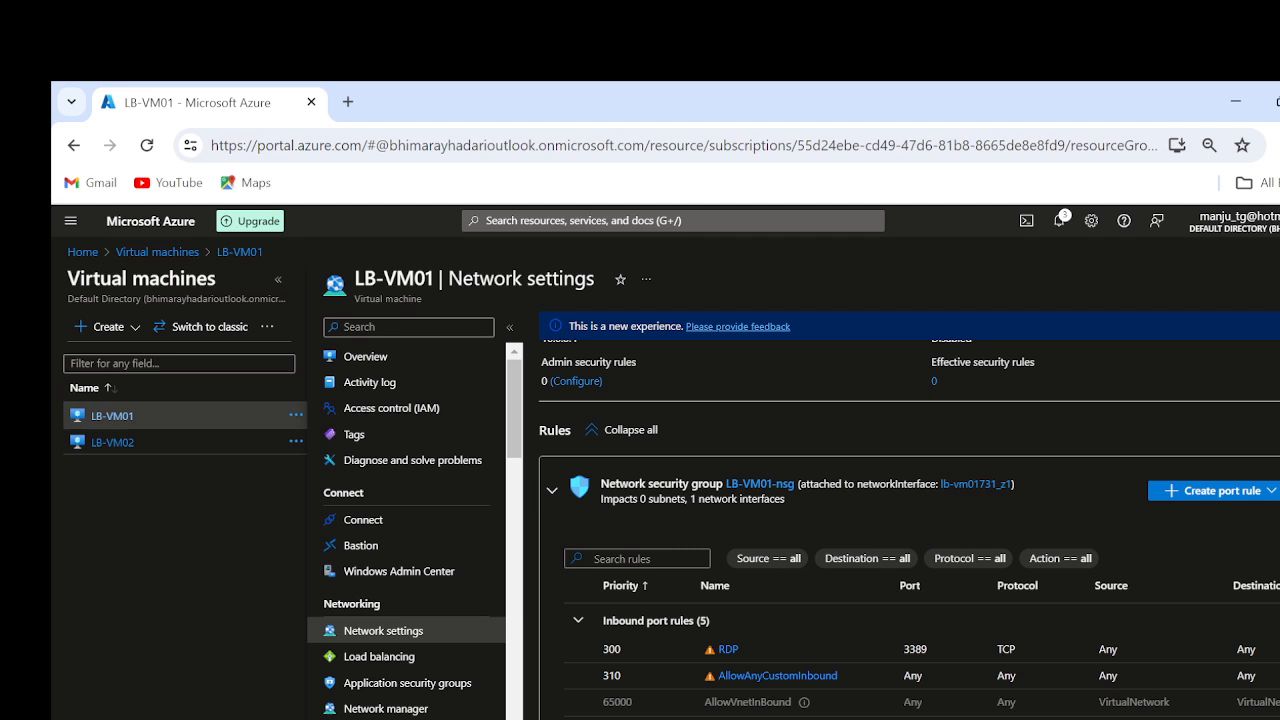
double_click(896, 484)
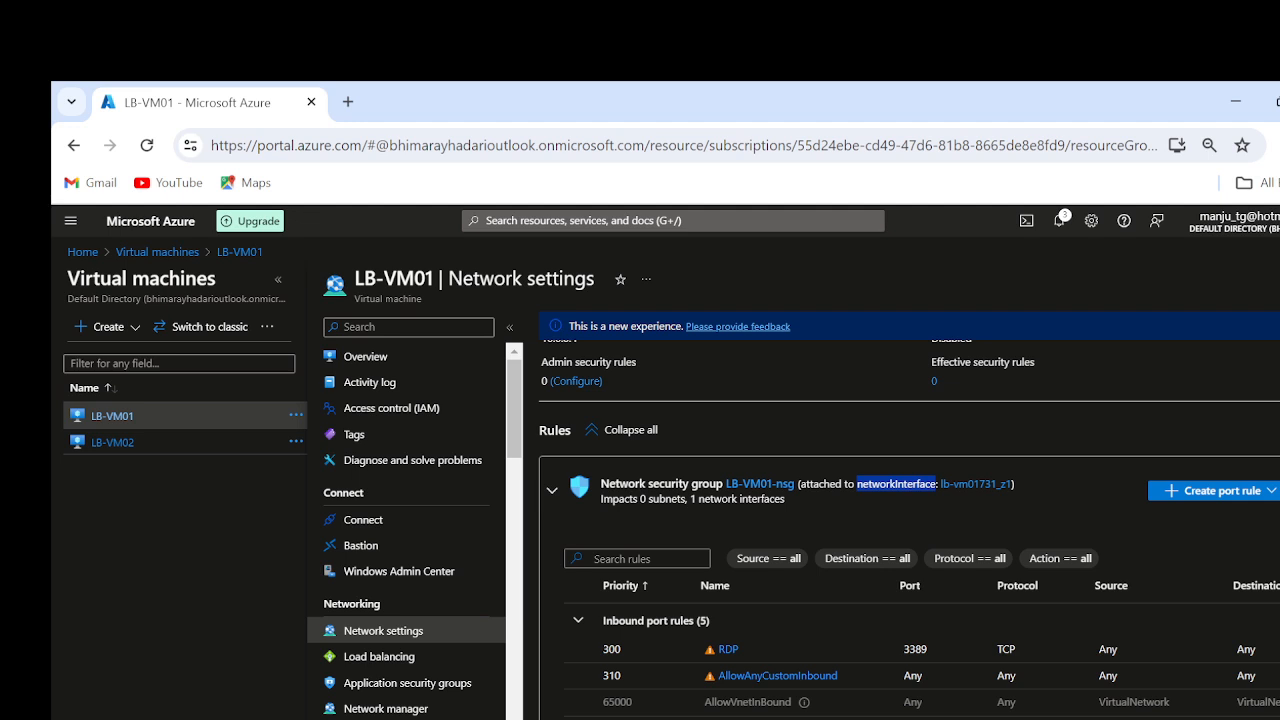
scroll(986, 700, "down", 2)
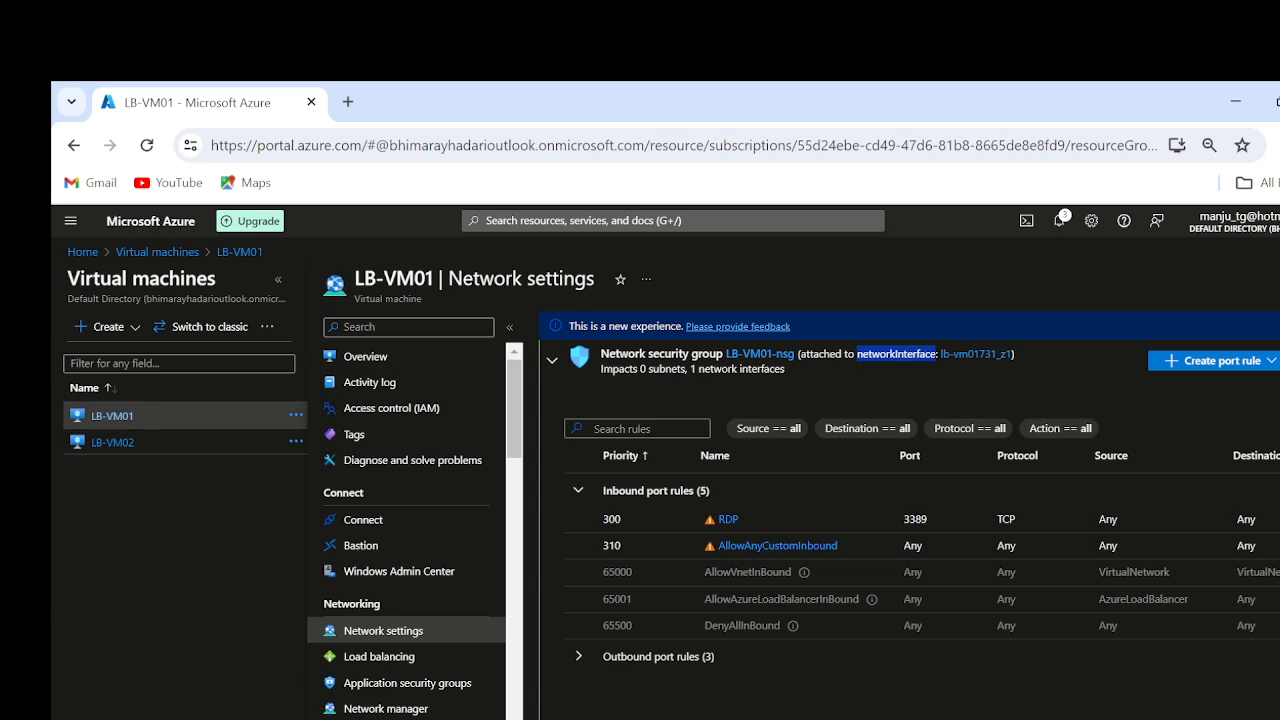
Open the LB-VM01-nsg network security group and examine its inbound and outbound security rules.
left_click(762, 354)
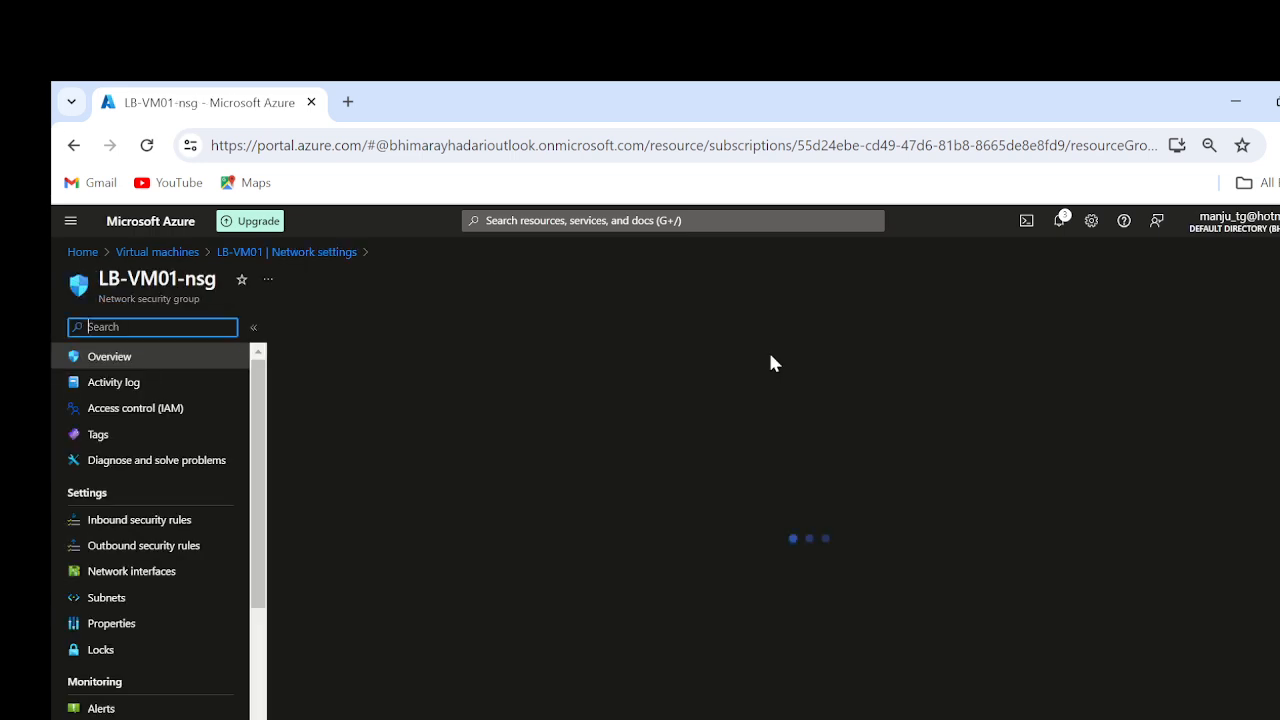
left_click(143, 519)
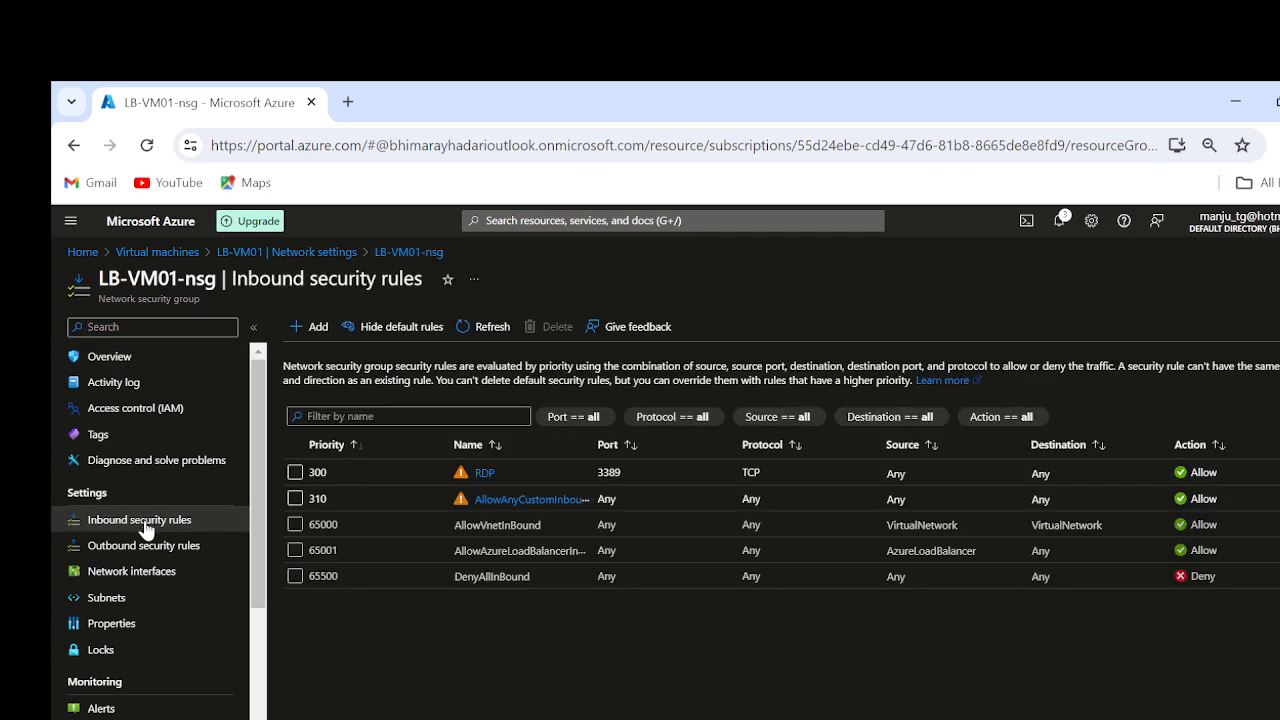
left_click(130, 546)
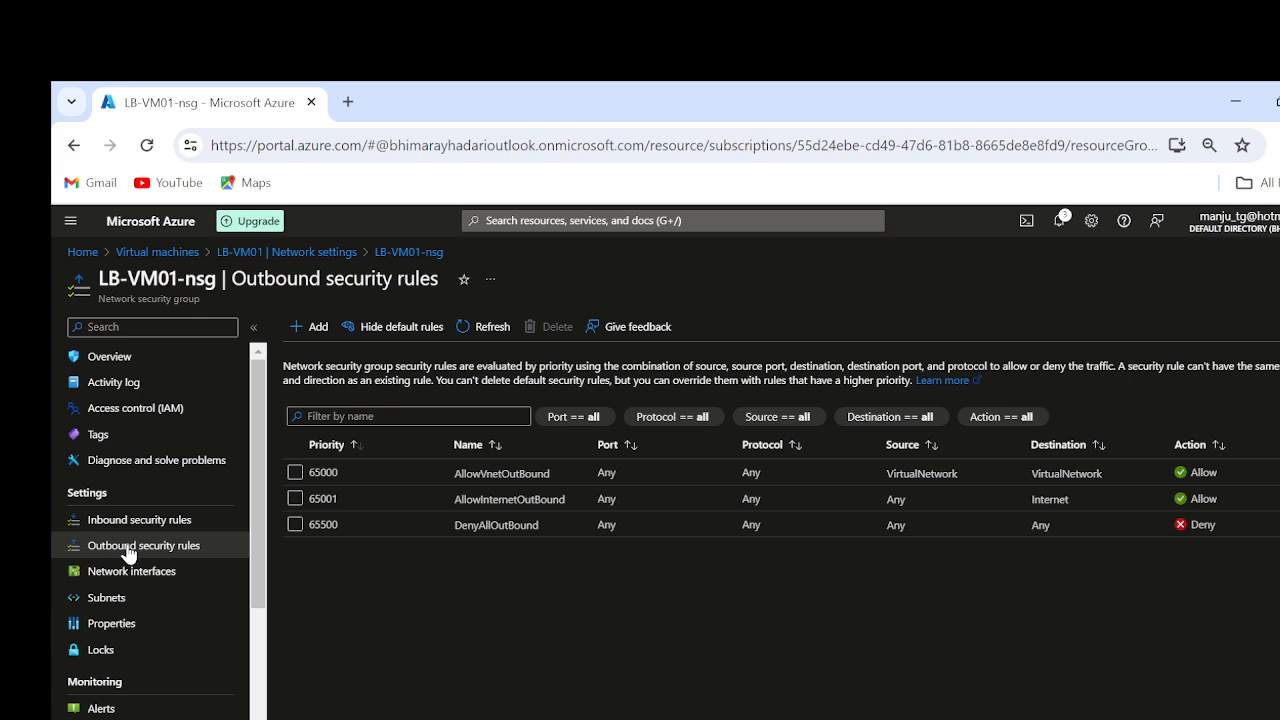
Search the portal for "network secu" and open the Network security groups service.
left_click(560, 217)
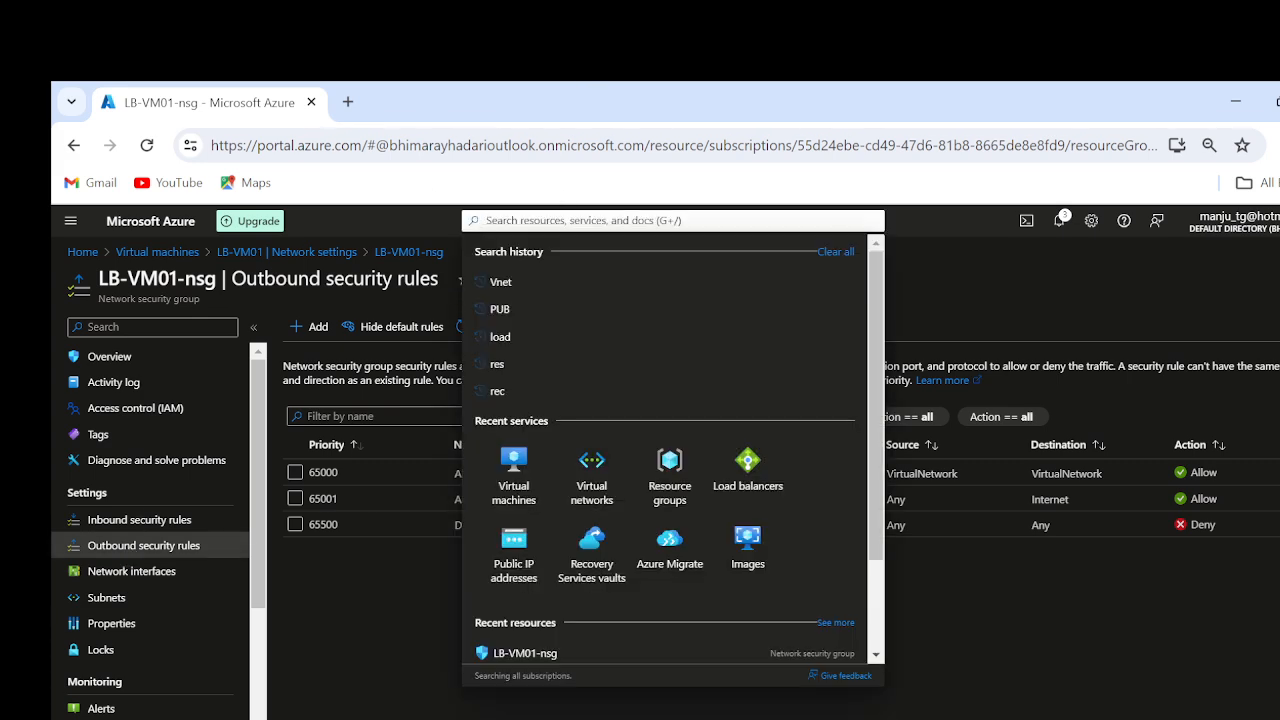
type("net")
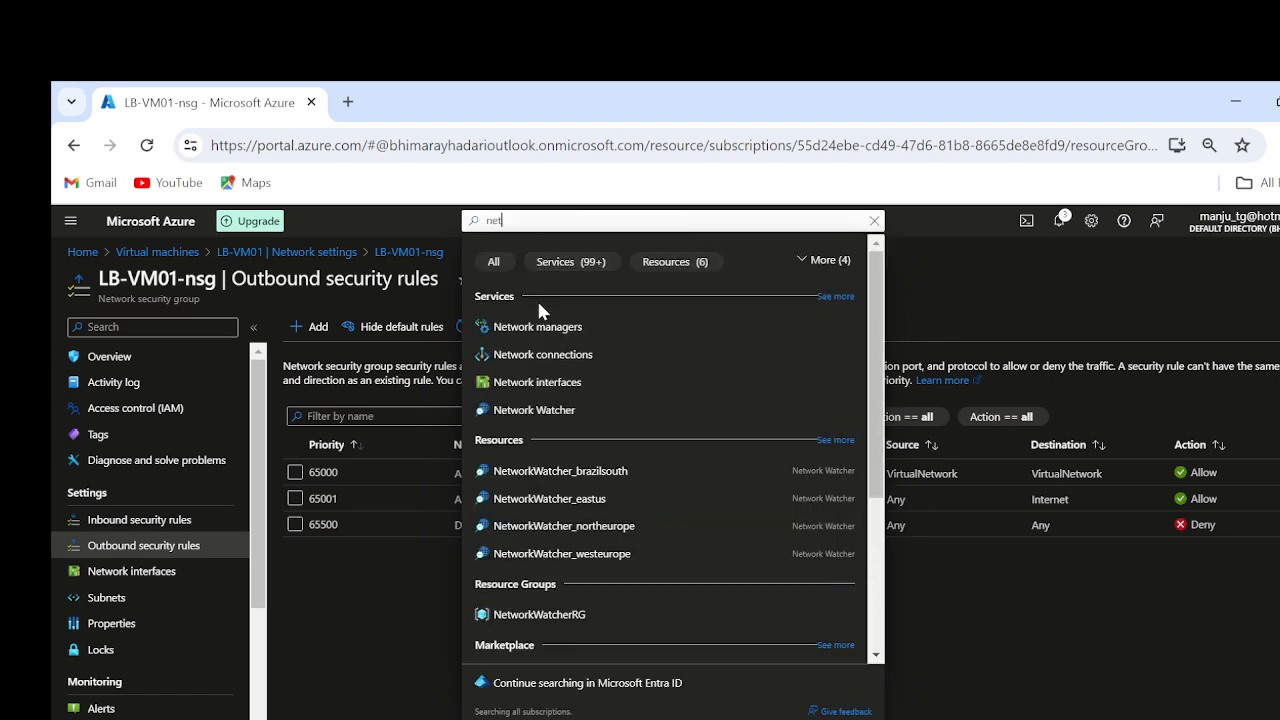
type("wor")
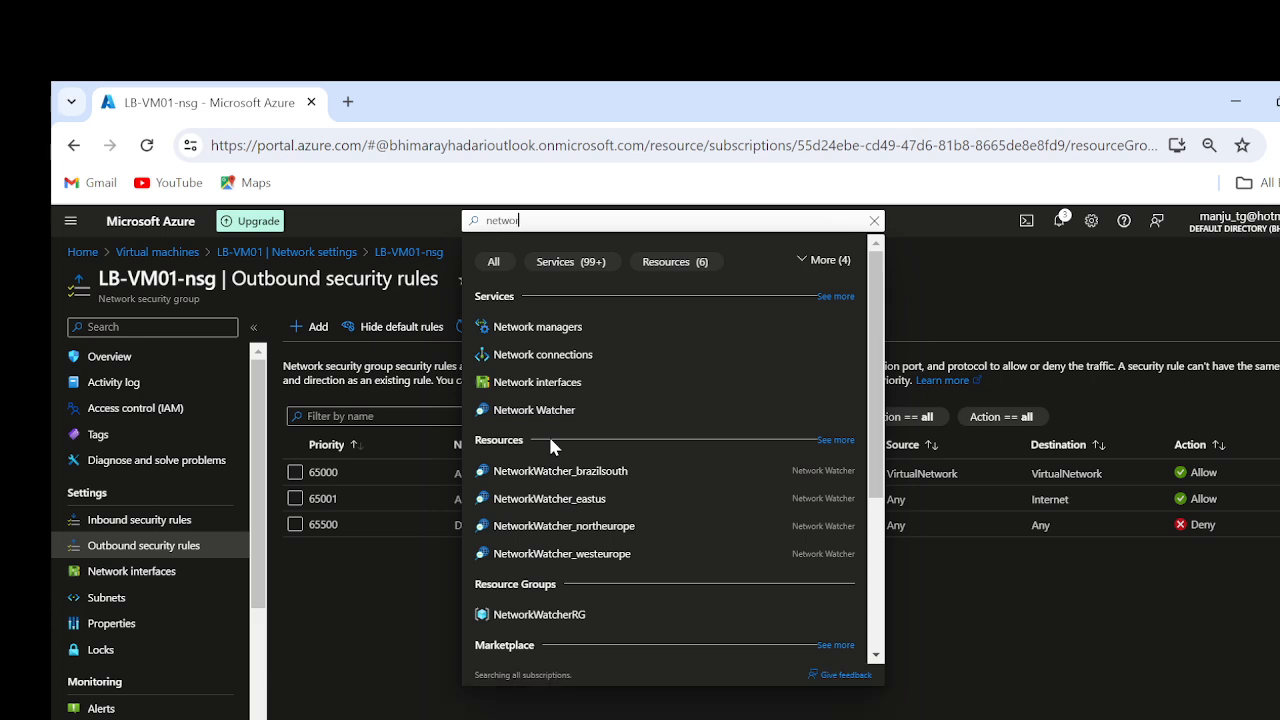
type("k secu")
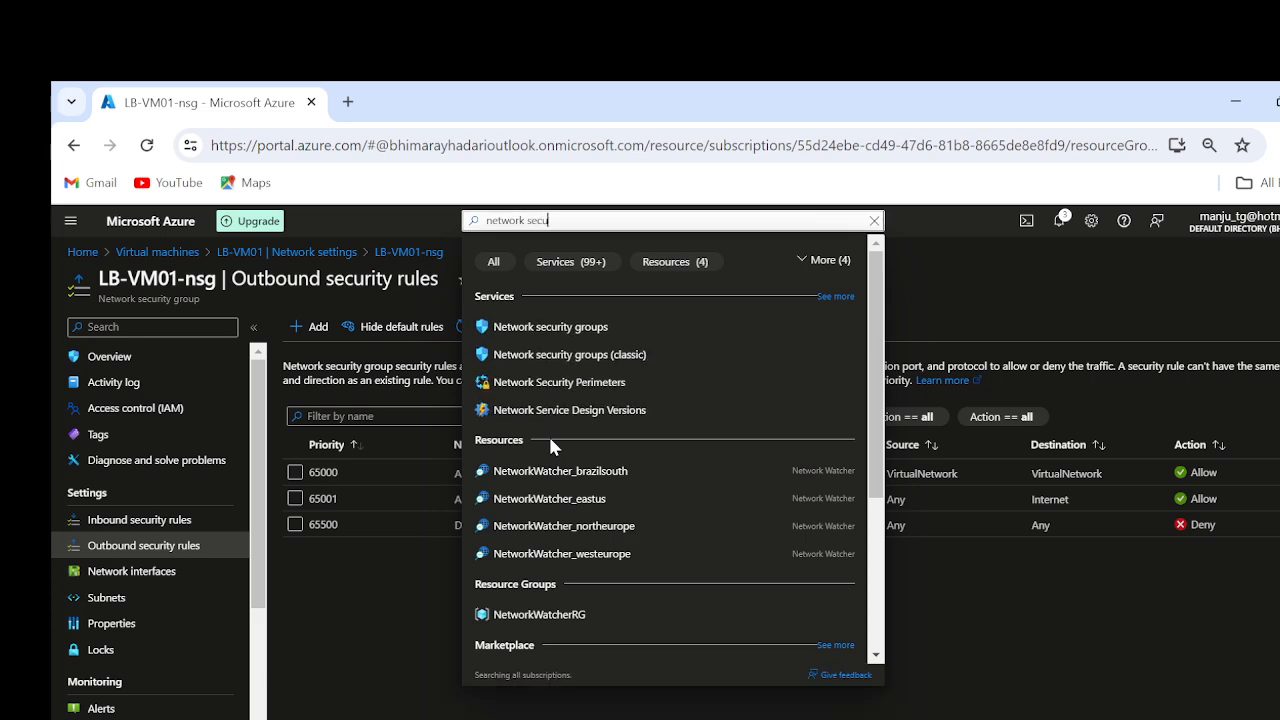
left_click(536, 328)
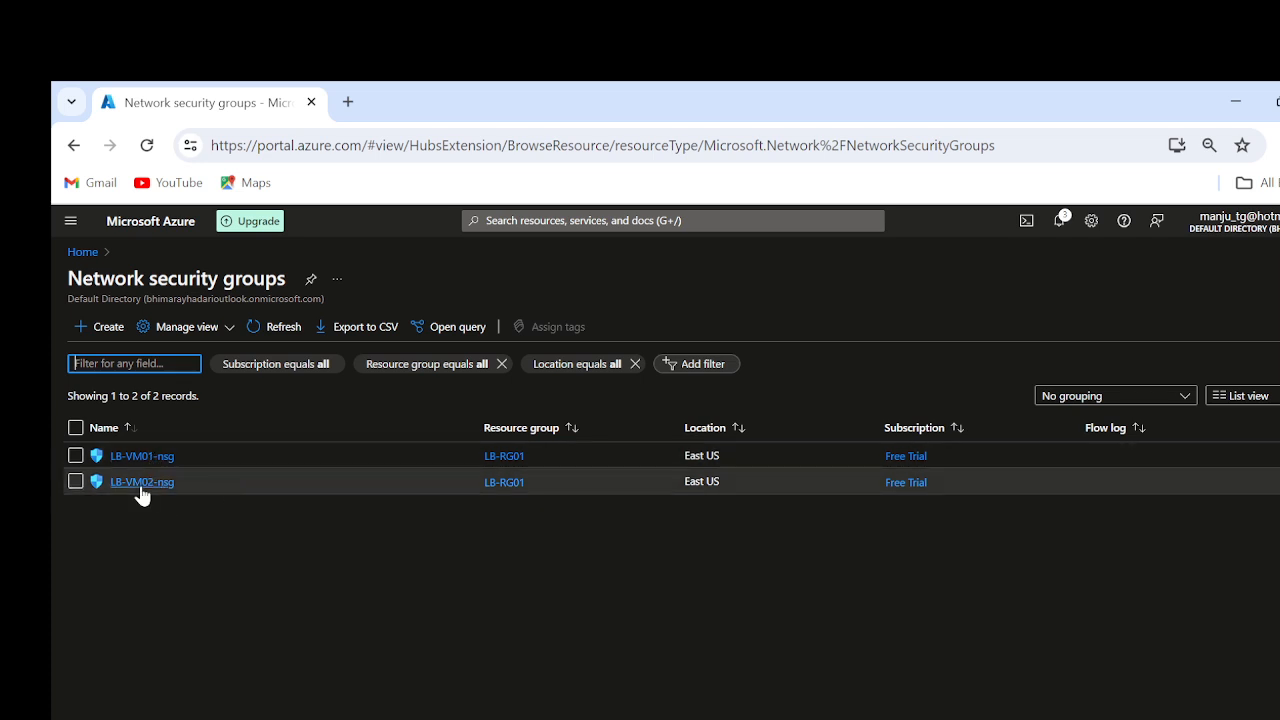
Open the inbound security rules of LB-VM01-nsg and collapse the list of network security groups.
left_click(136, 456)
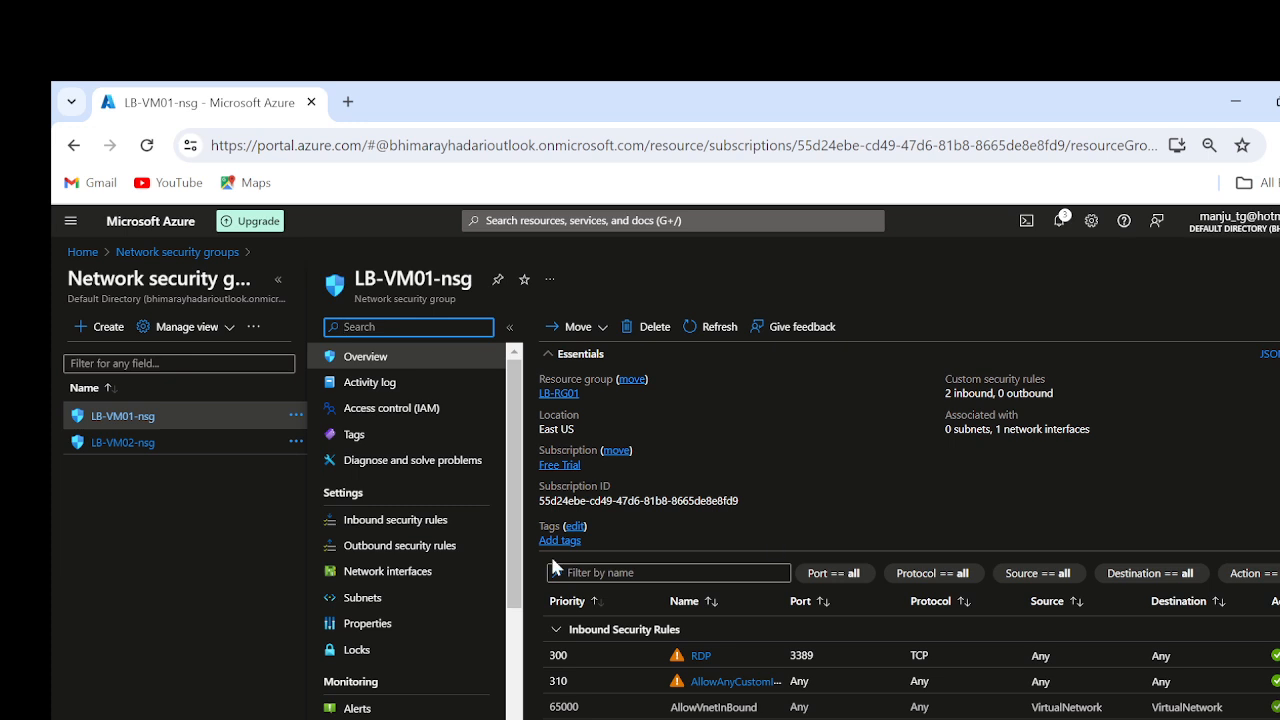
left_click(377, 522)
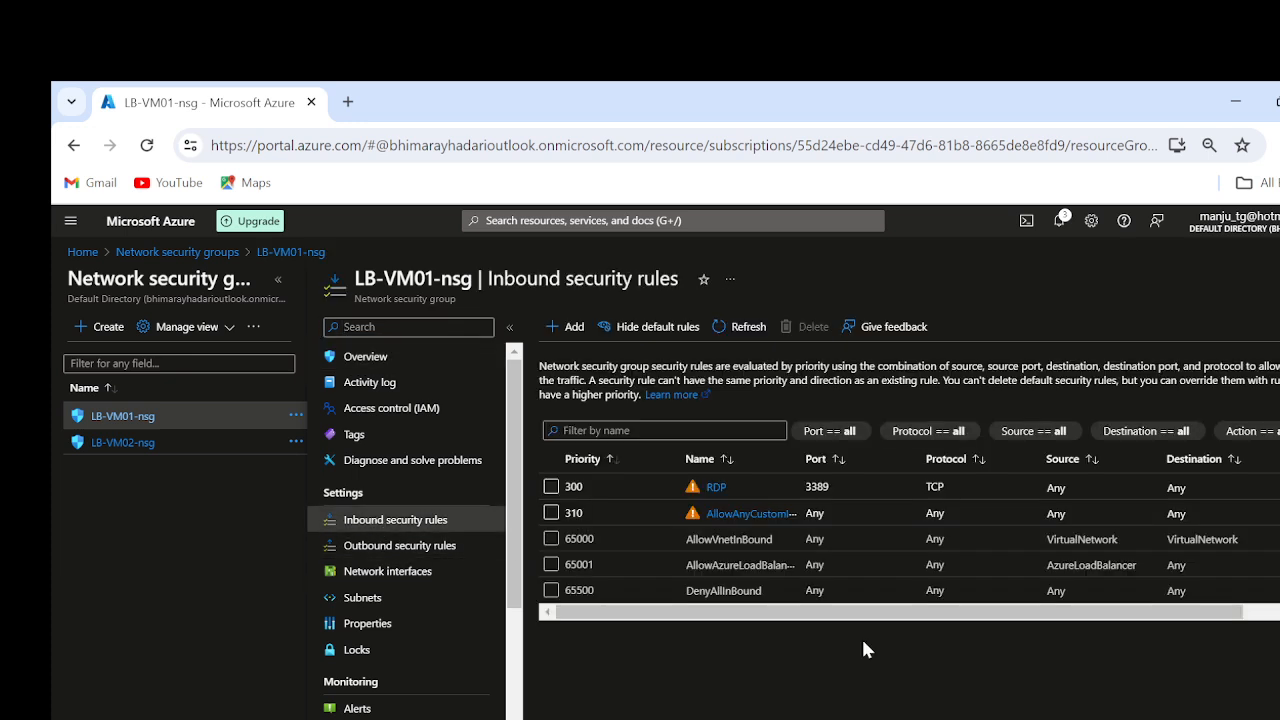
left_click(278, 279)
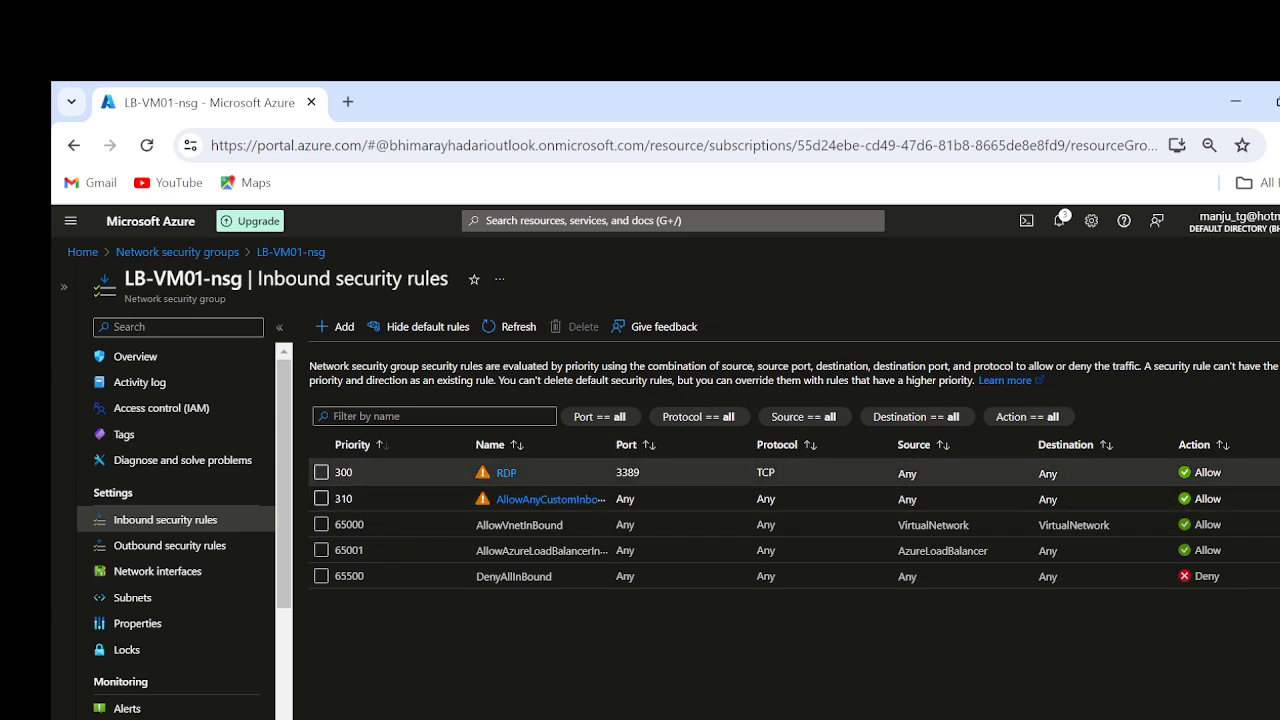
Compare the priority, port and action of the DenyAllInBound rule with those of the RDP rule, highlighting the values under discussion.
double_click(434, 701)
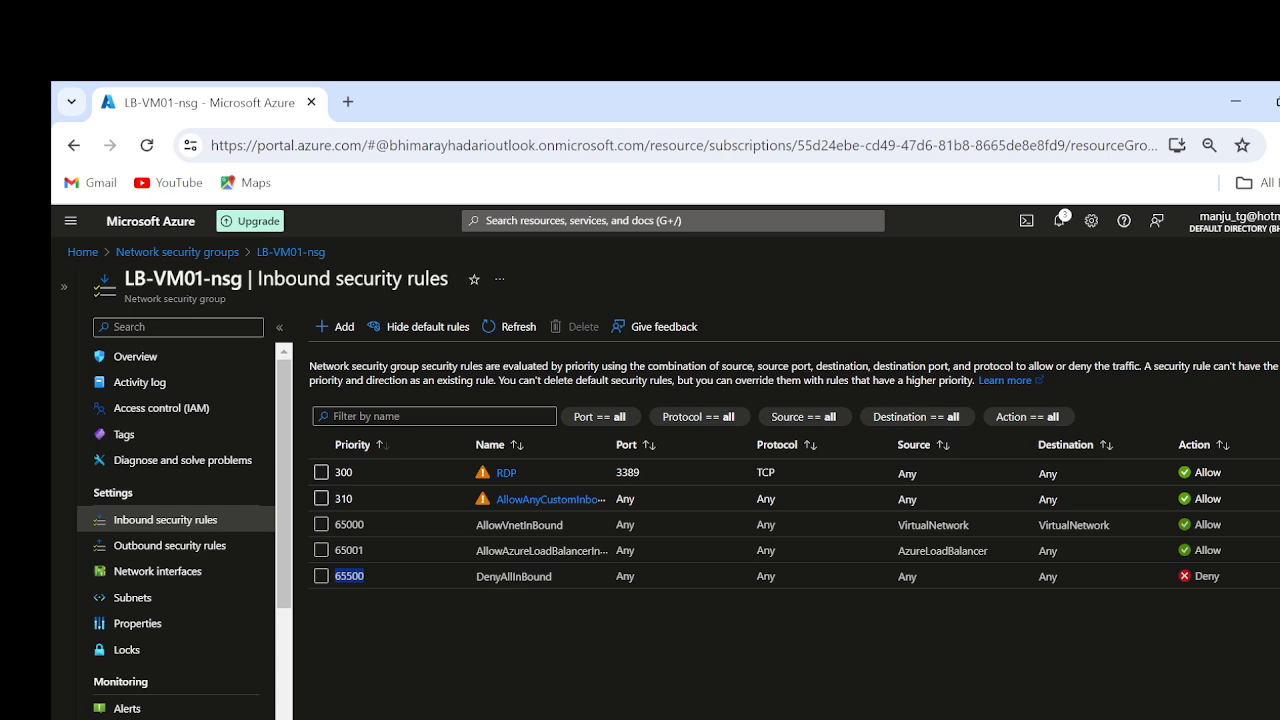
double_click(513, 576)
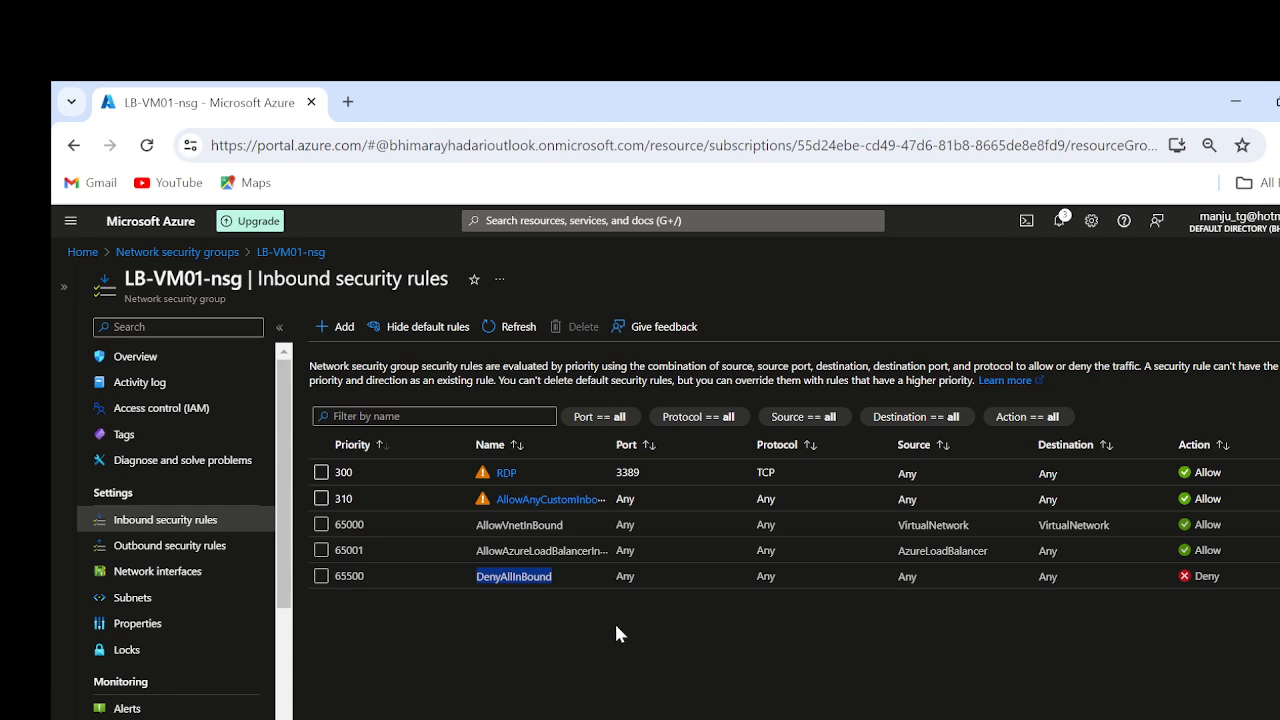
left_click(623, 562)
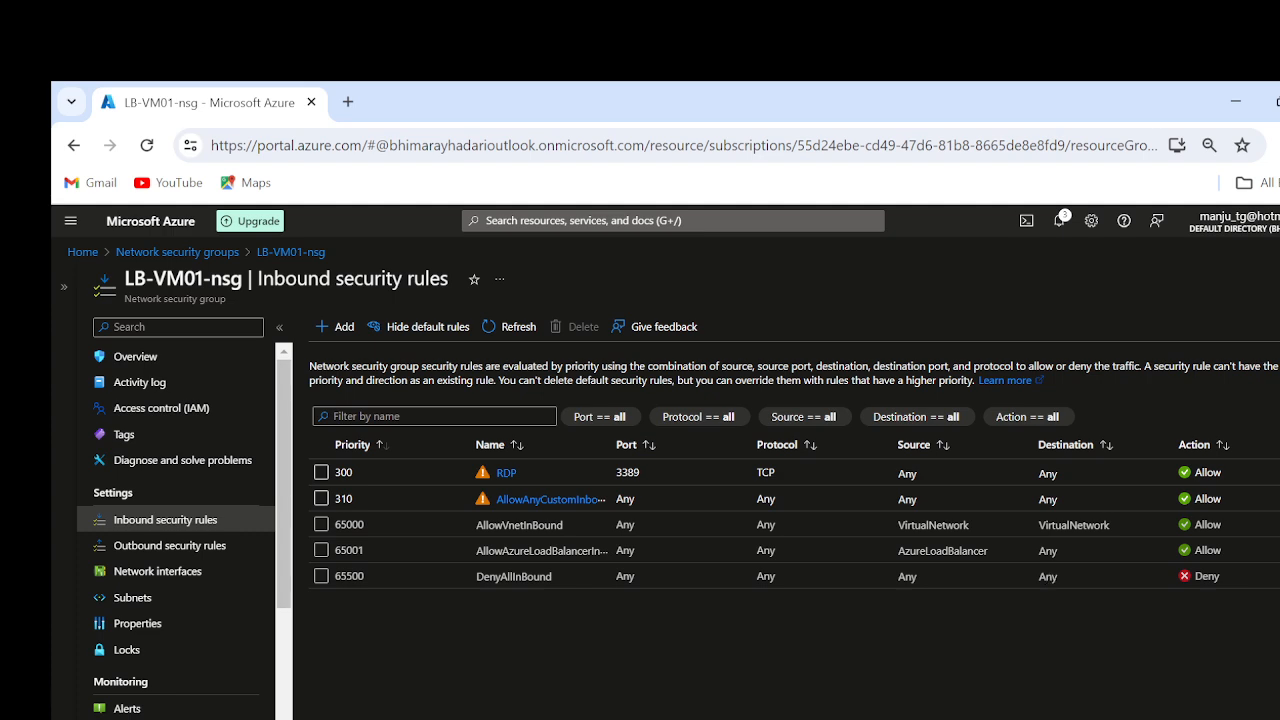
double_click(1210, 576)
left_click(420, 660)
double_click(349, 576)
left_click(345, 472)
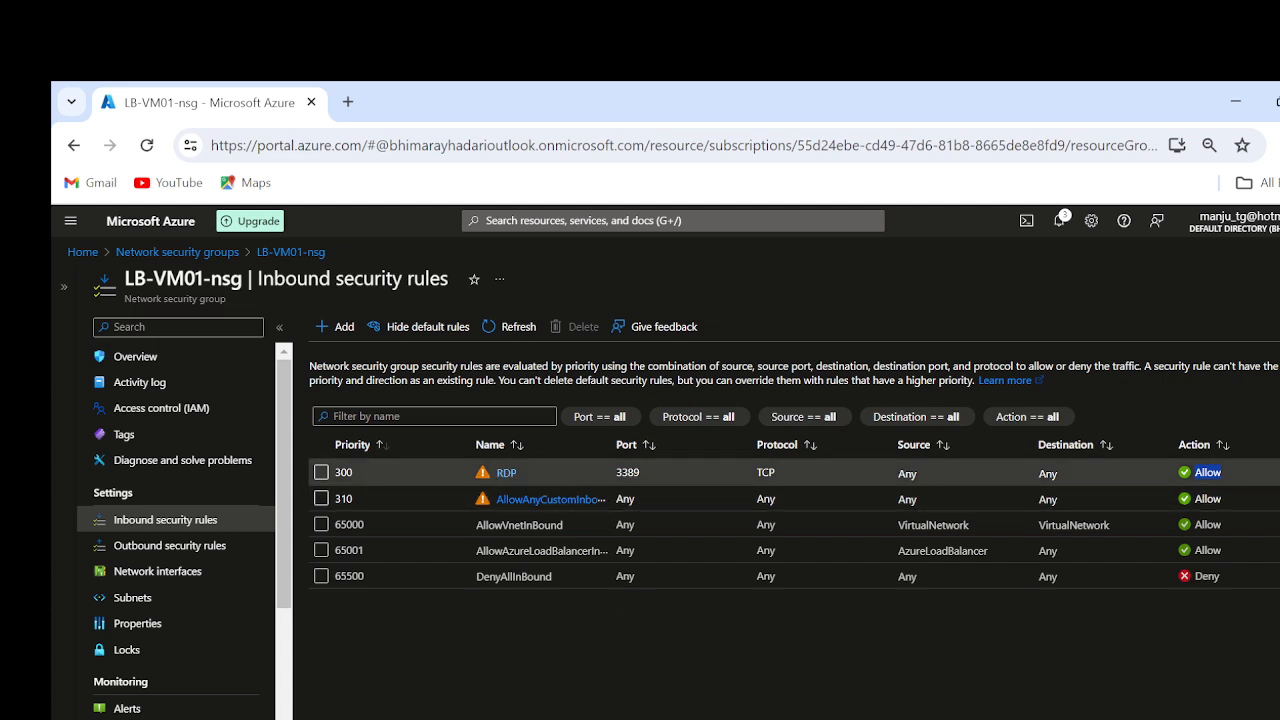
double_click(625, 576)
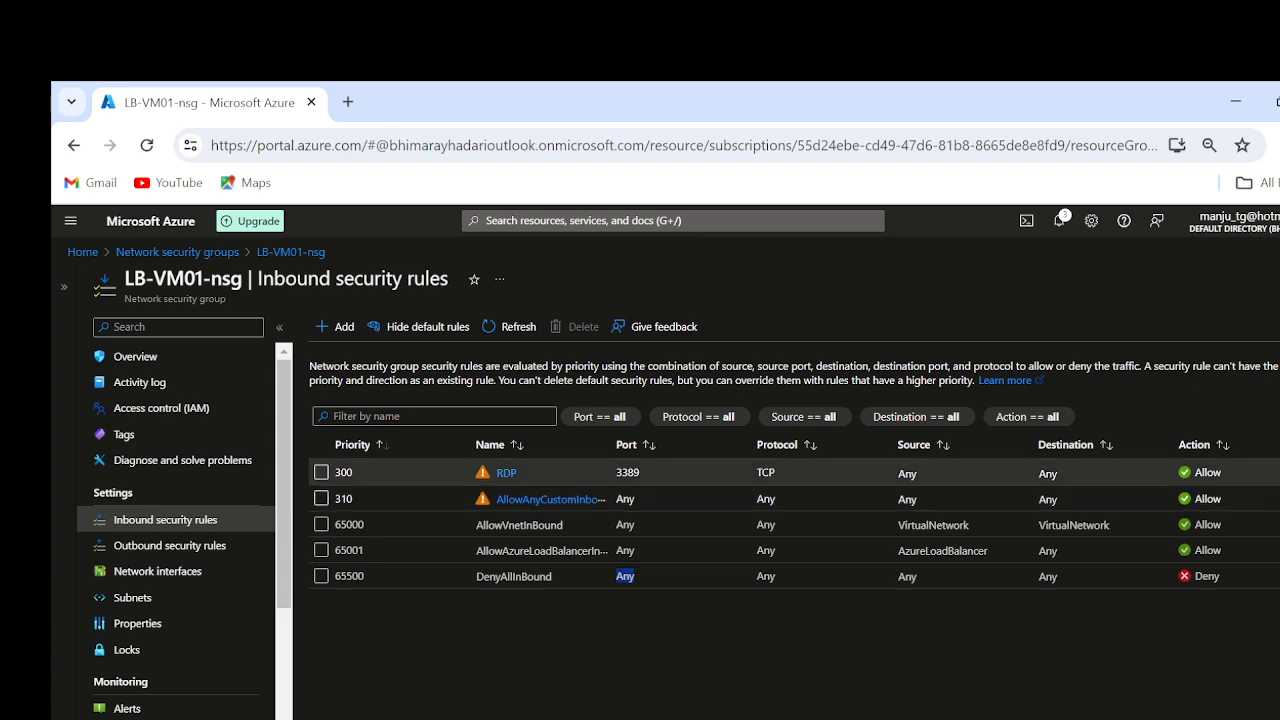
double_click(627, 473)
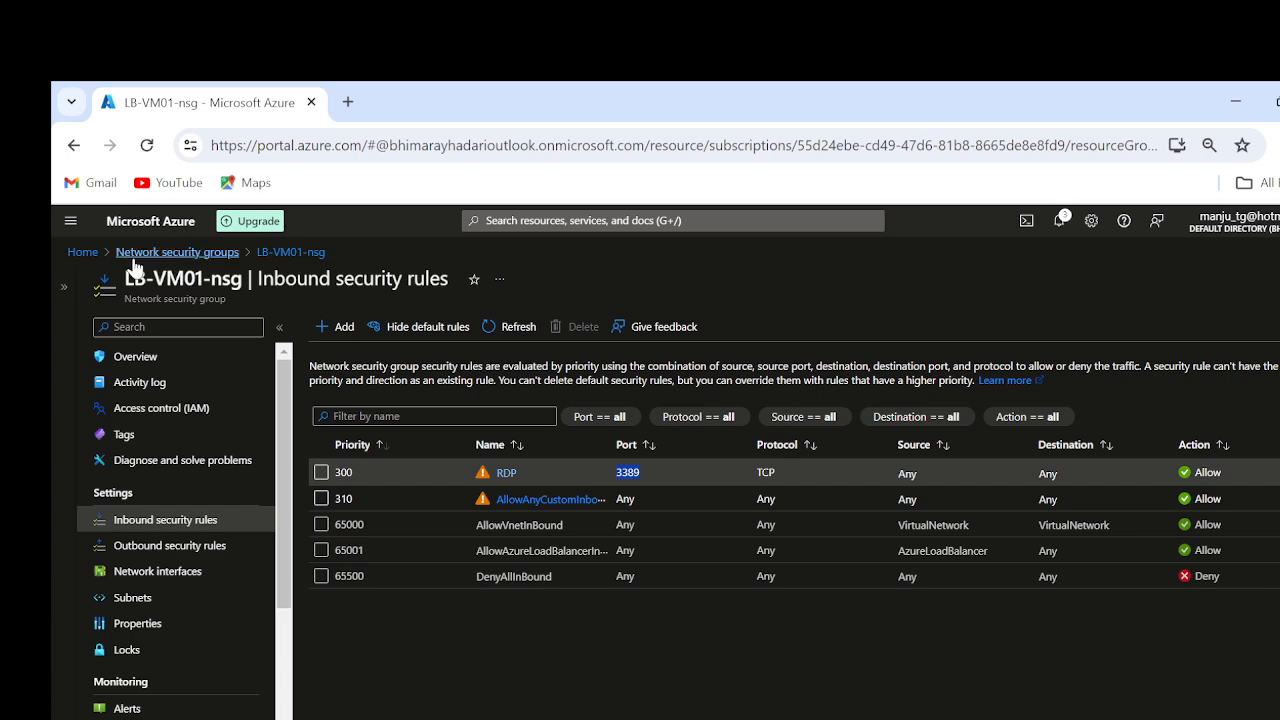
Go to the connection page of virtual machine LB-VM01 and download its RDP file.
left_click(81, 252)
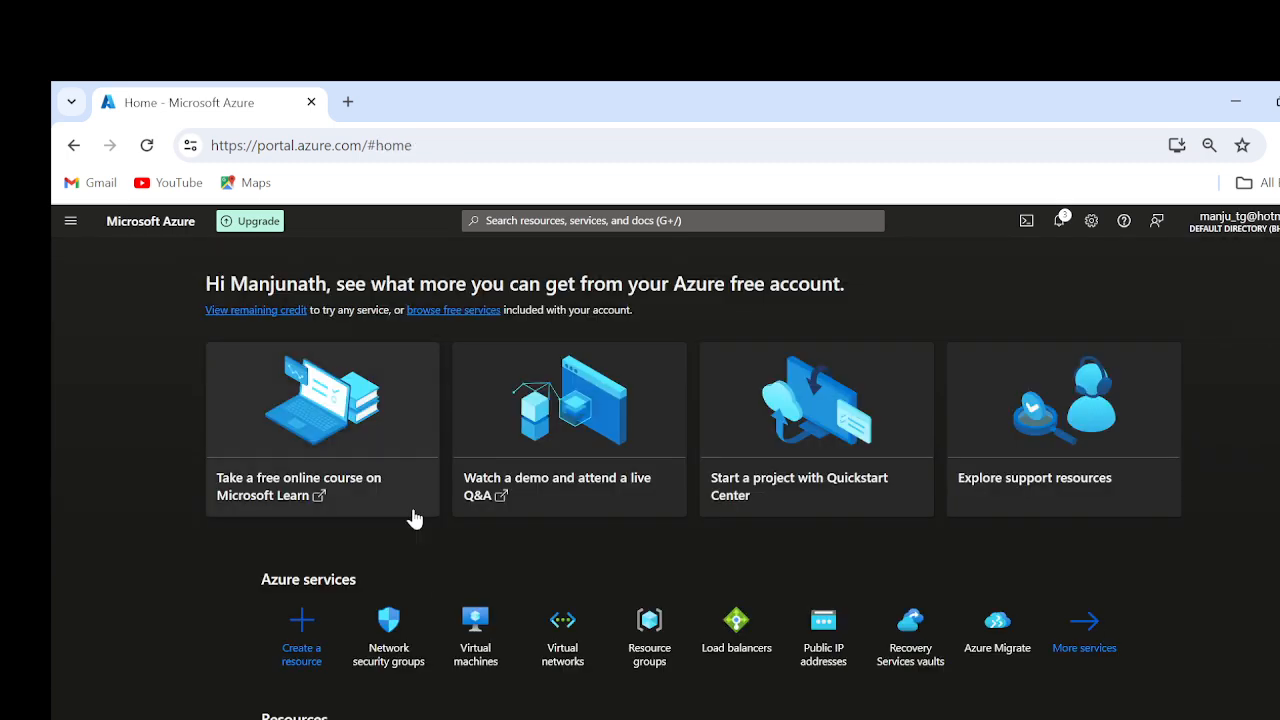
left_click(478, 636)
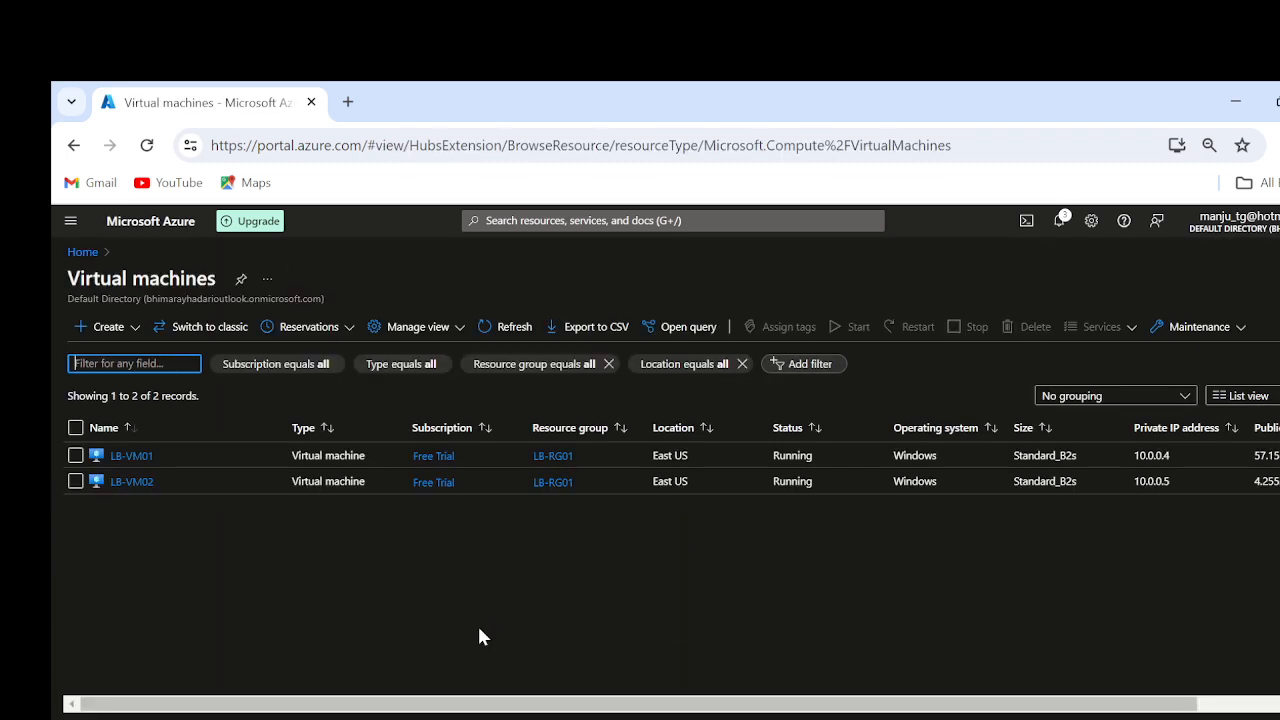
left_click(140, 457)
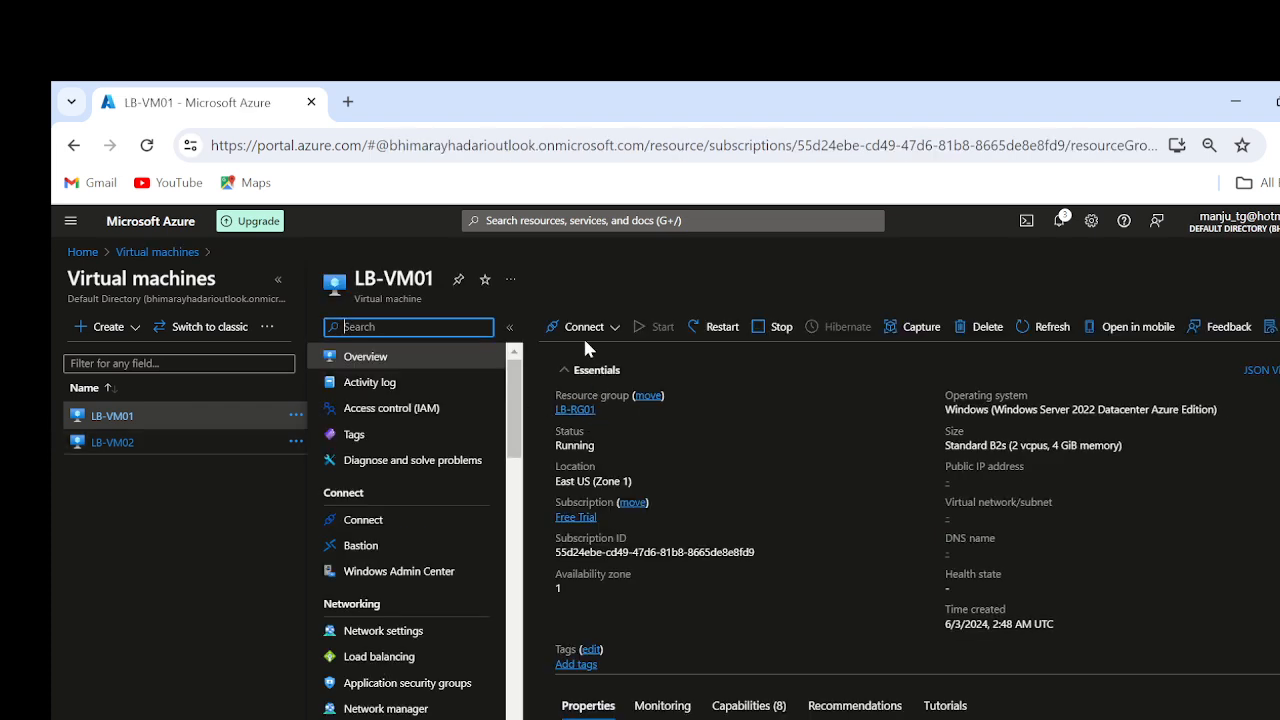
left_click(584, 327)
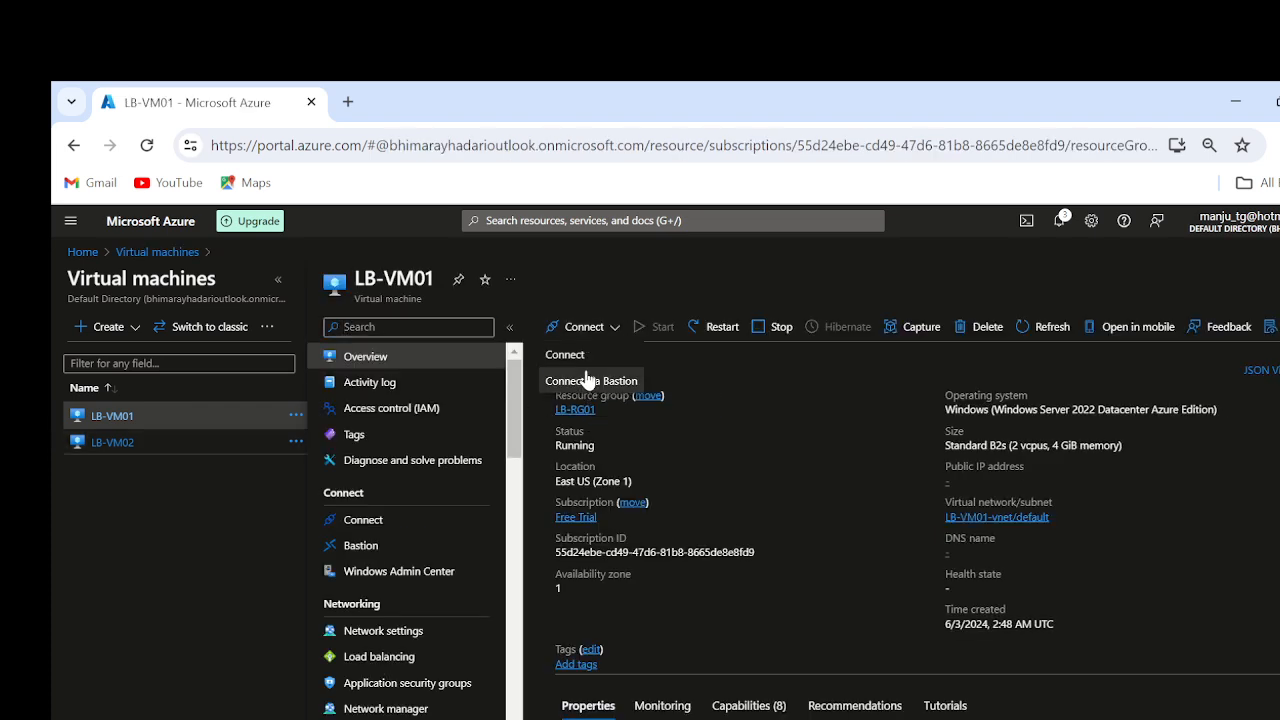
left_click(590, 358)
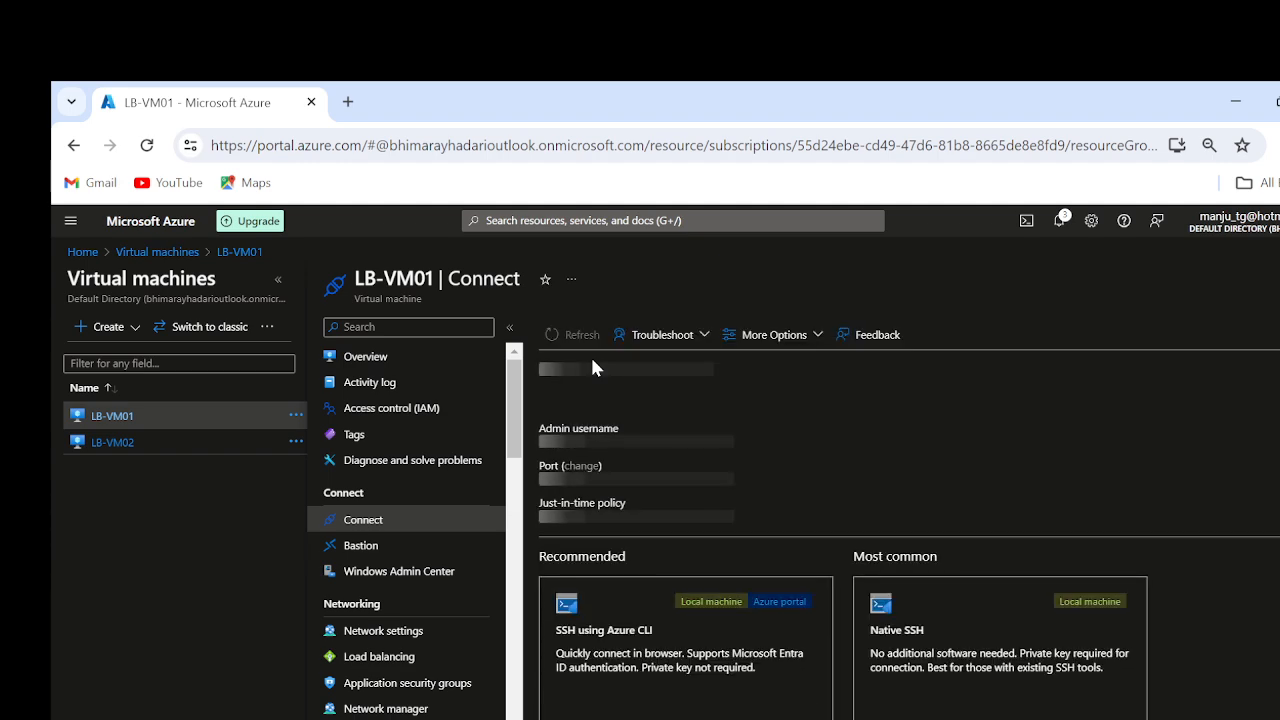
scroll(1115, 535, "down", 1)
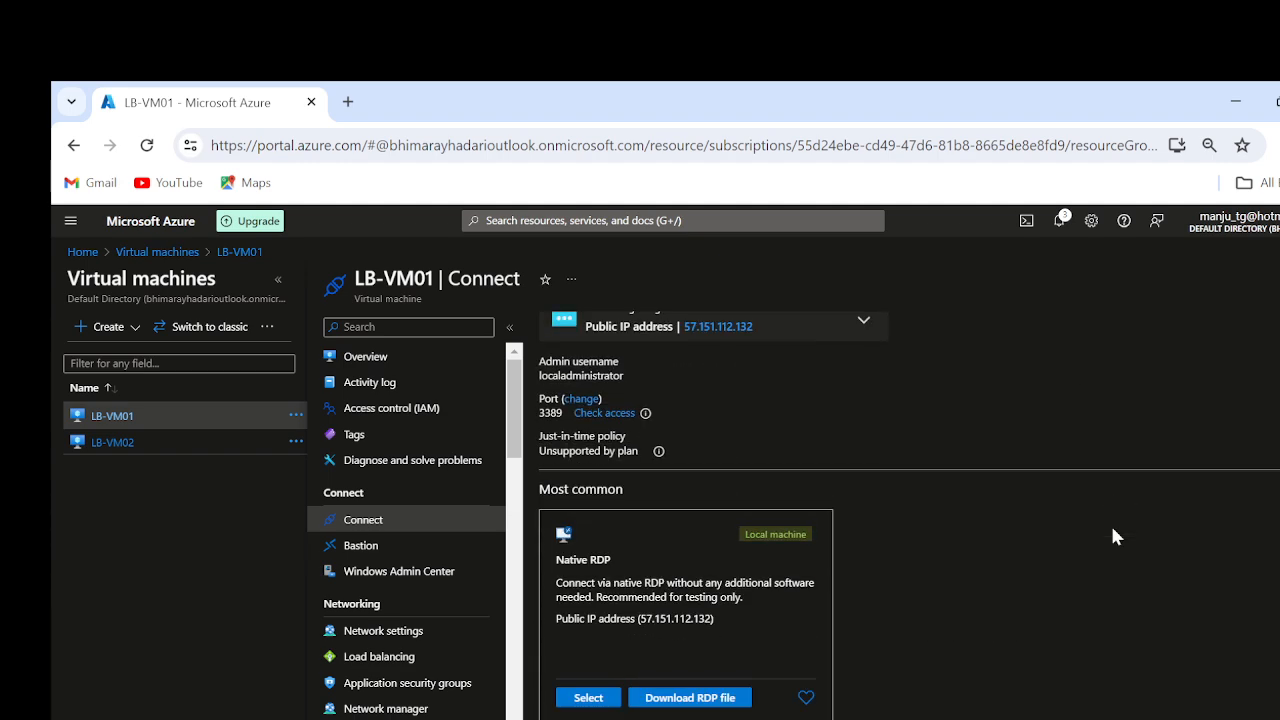
left_click(675, 697)
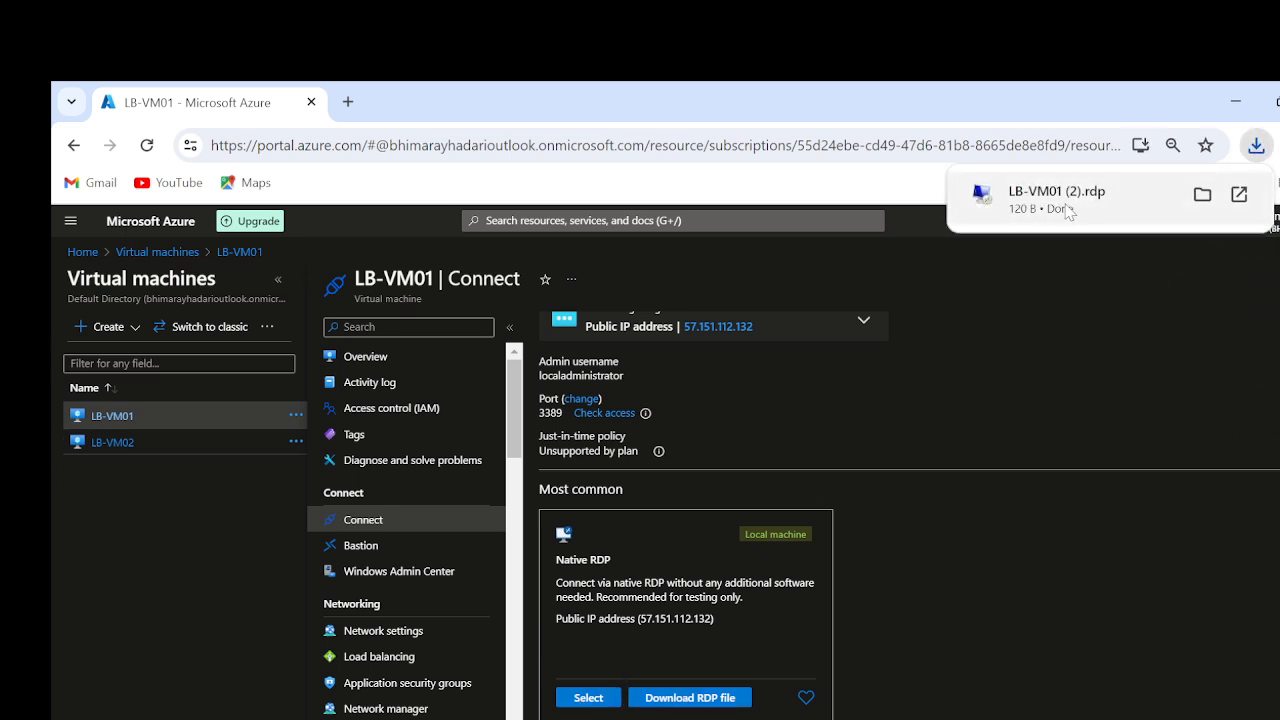
Open the downloaded RDP file and connect to LB-VM01, entering the administrator account password and accepting the publisher and certificate warnings.
left_click(1068, 209)
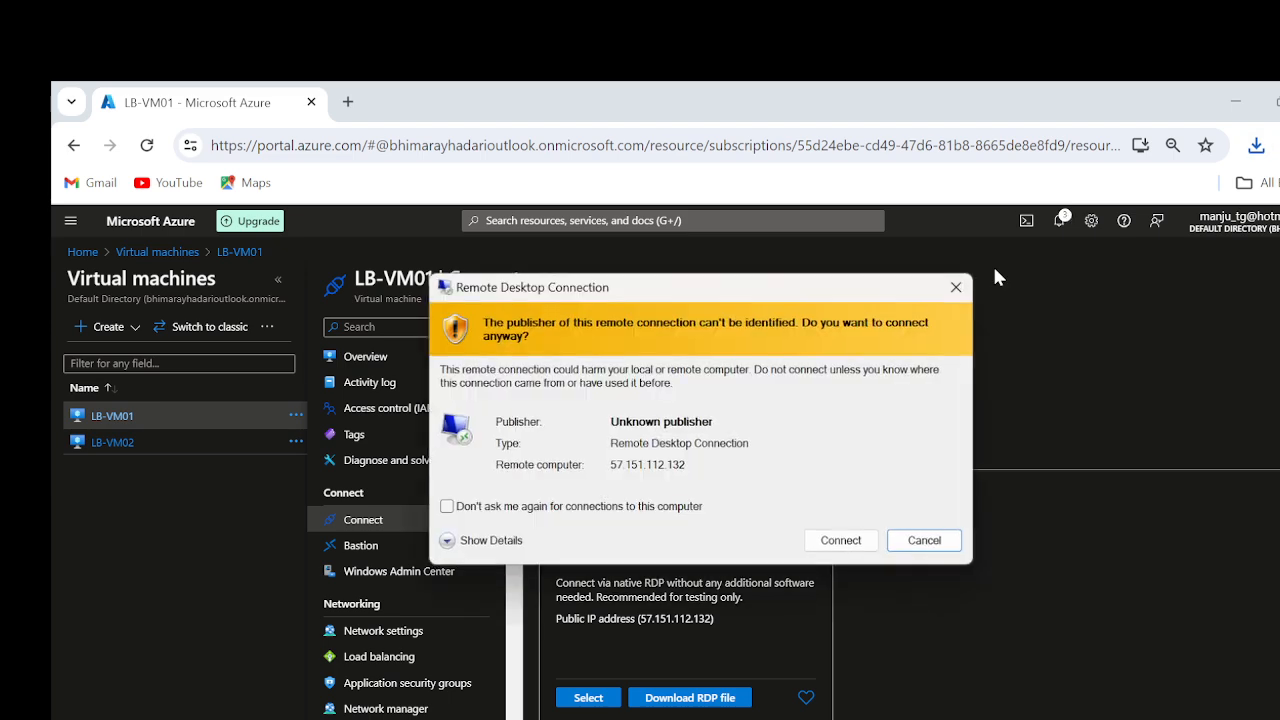
left_click(838, 540)
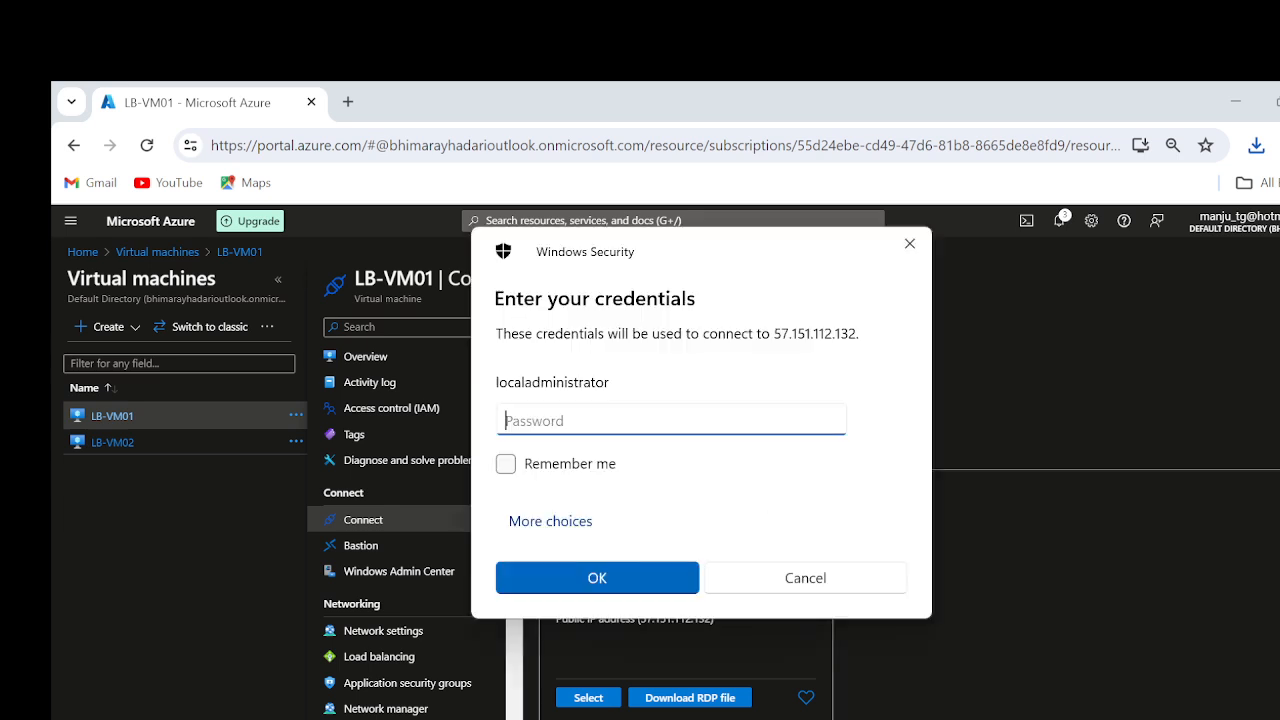
type("************")
key("Return")
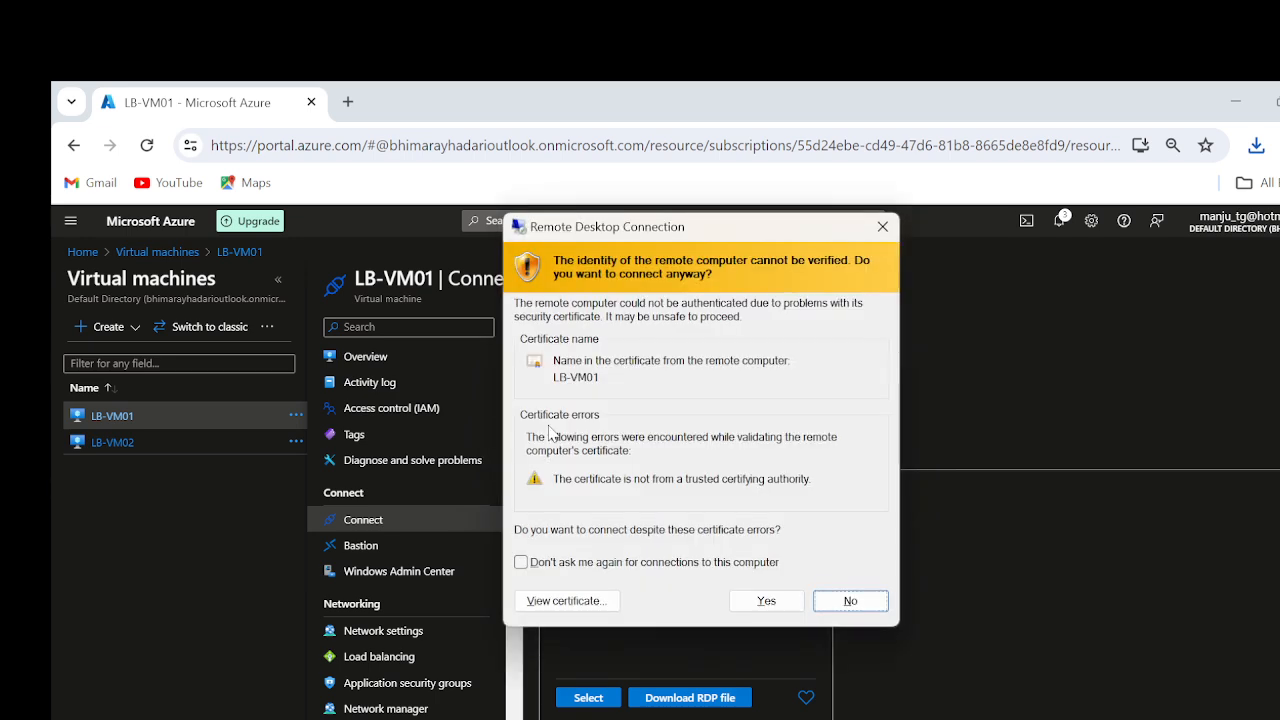
left_click(766, 600)
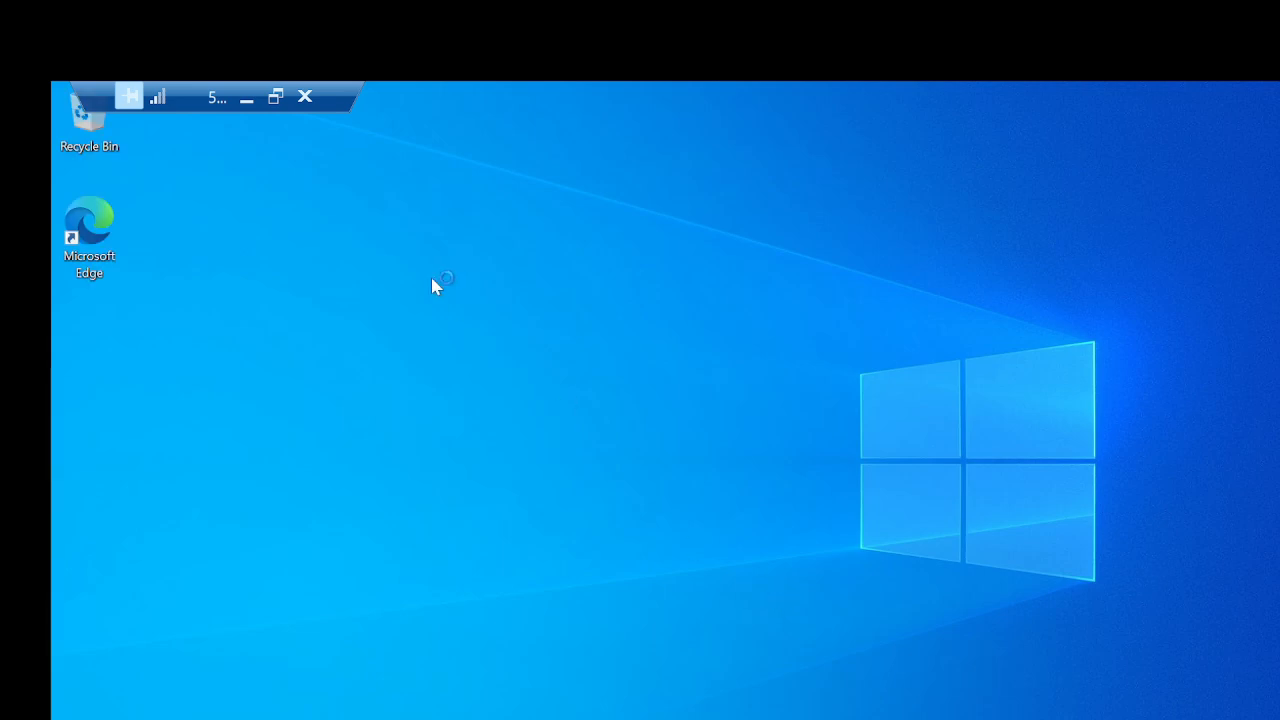
Open a command prompt on the remote desktop and run whoami and hostname.
key("super+r")
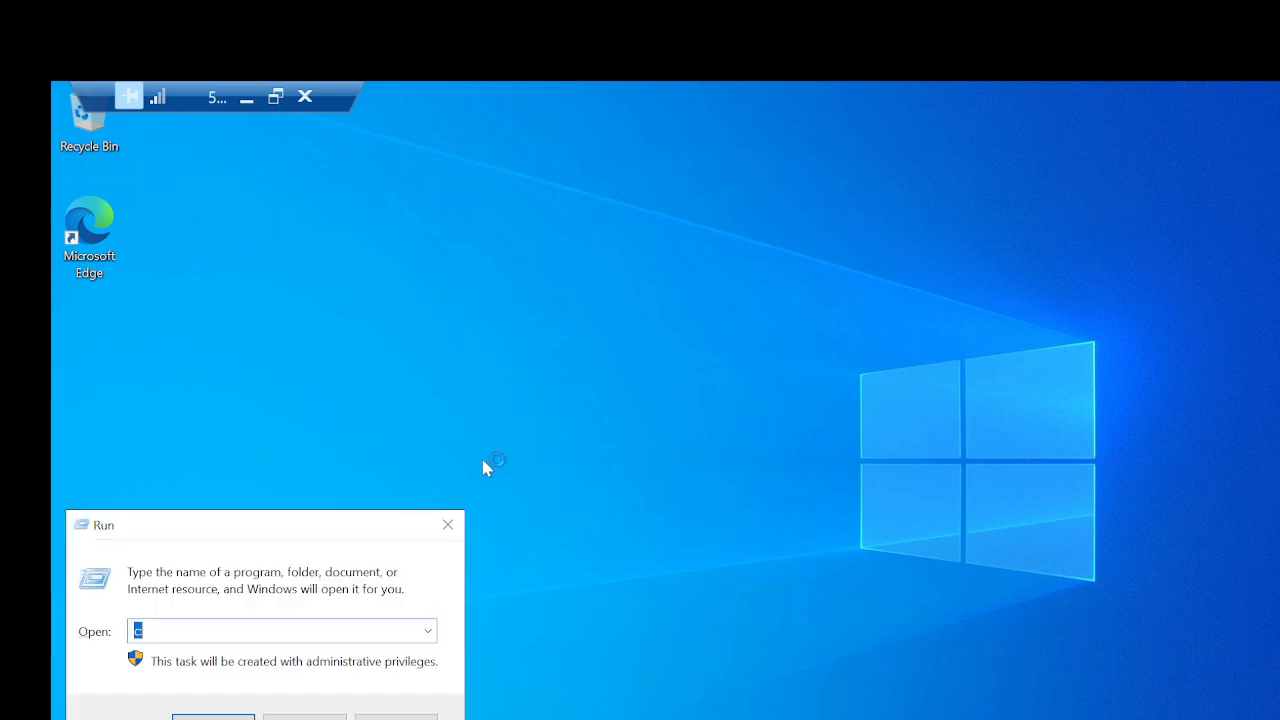
type("cmd")
key("Return")
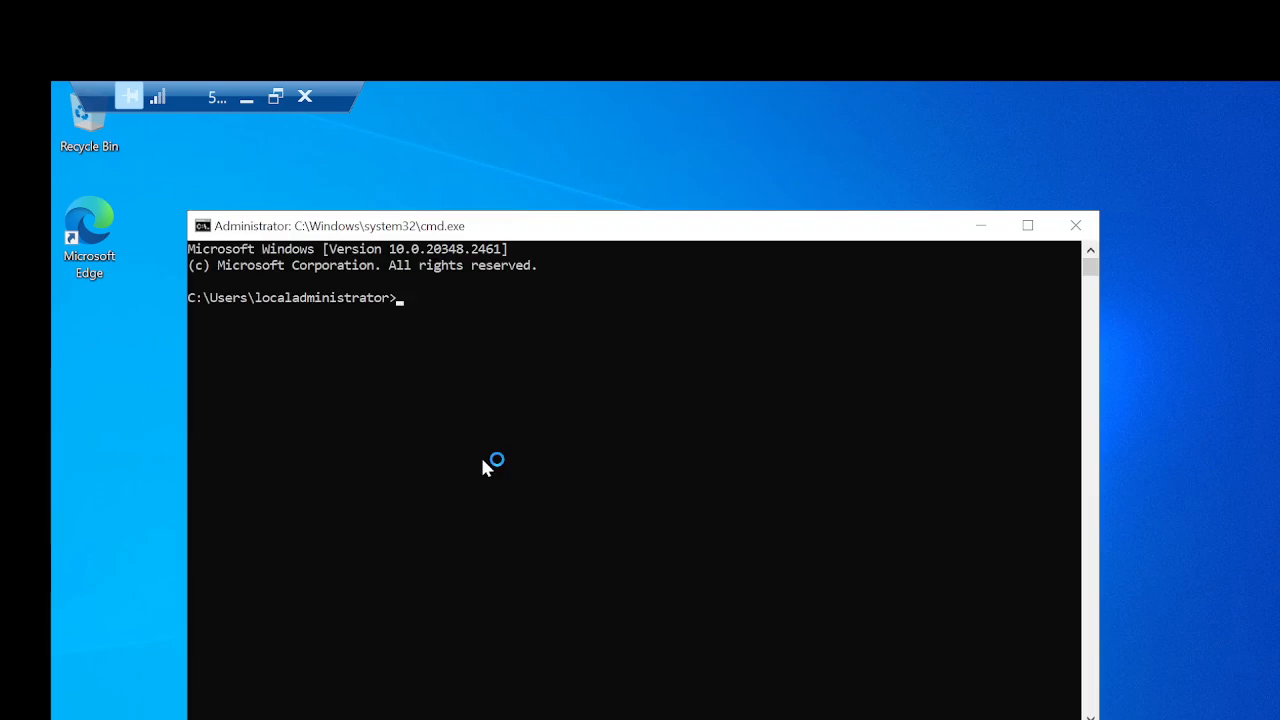
left_click(640, 577)
type("whoami")
key("Return")
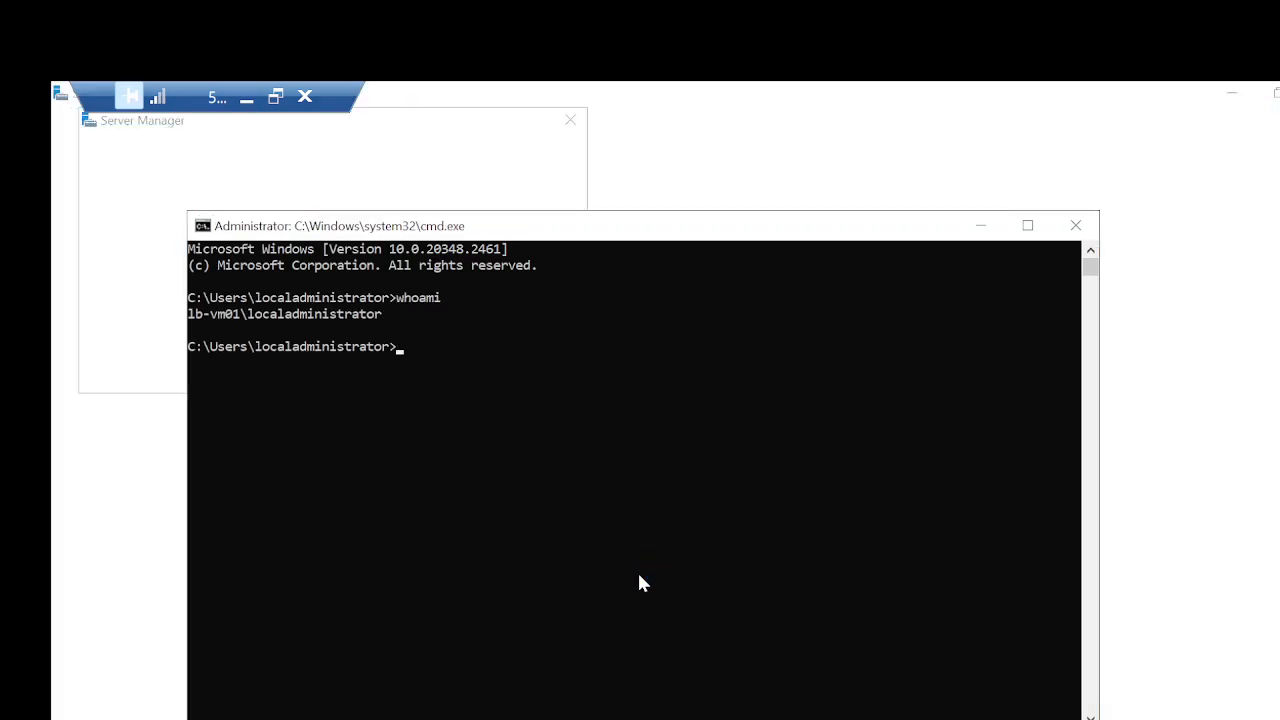
type("hostname")
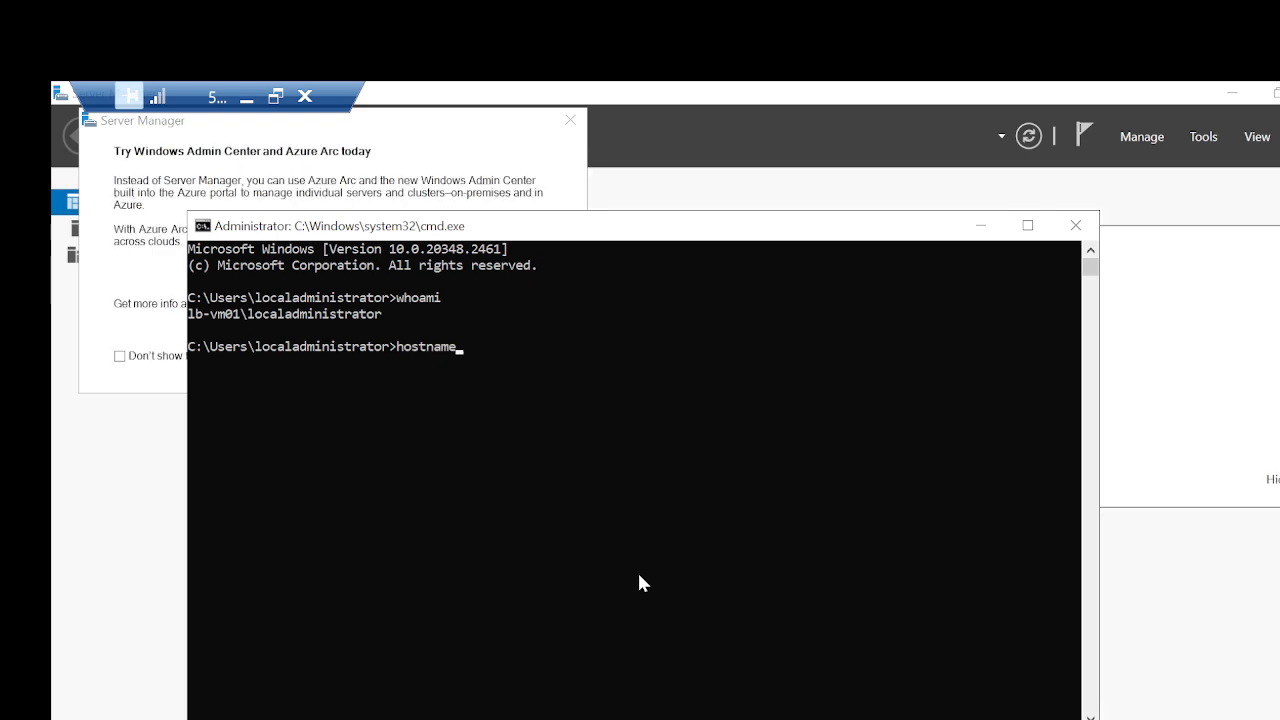
key("Return")
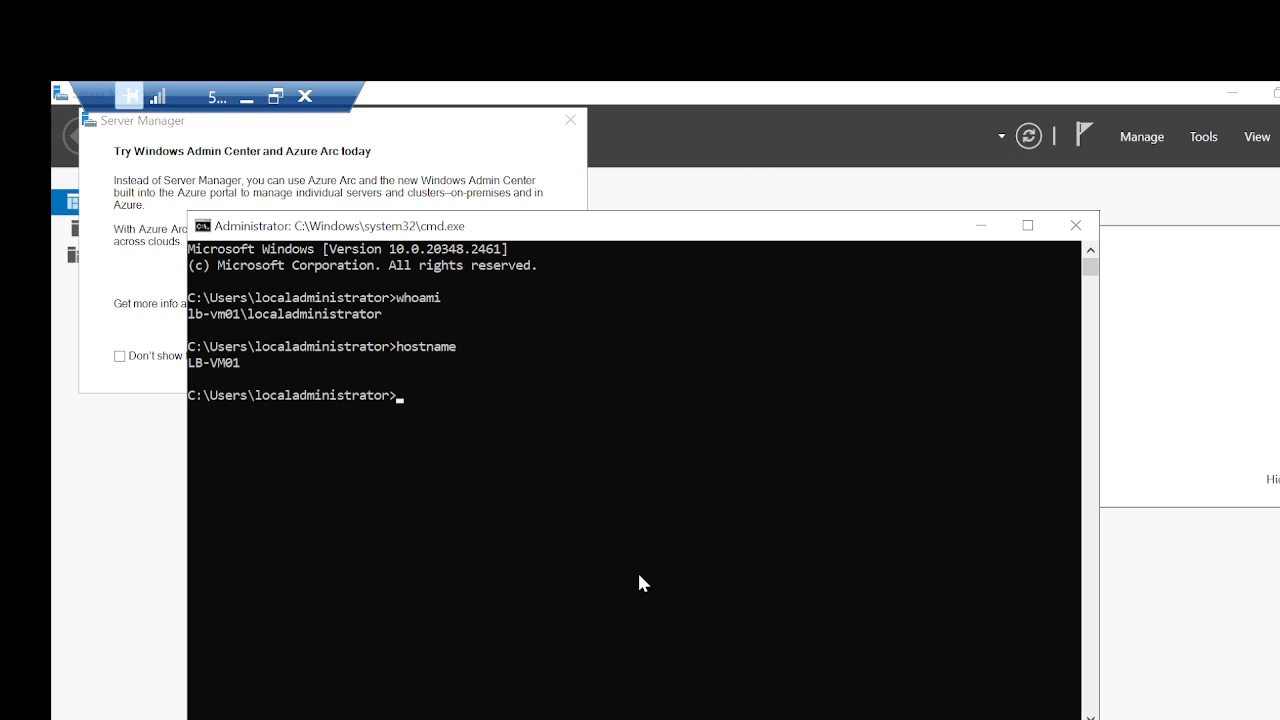
Minimize the remote session and open the inbound security rules of LB-VM01-nsg from the portal's Network security groups service.
left_click(250, 99)
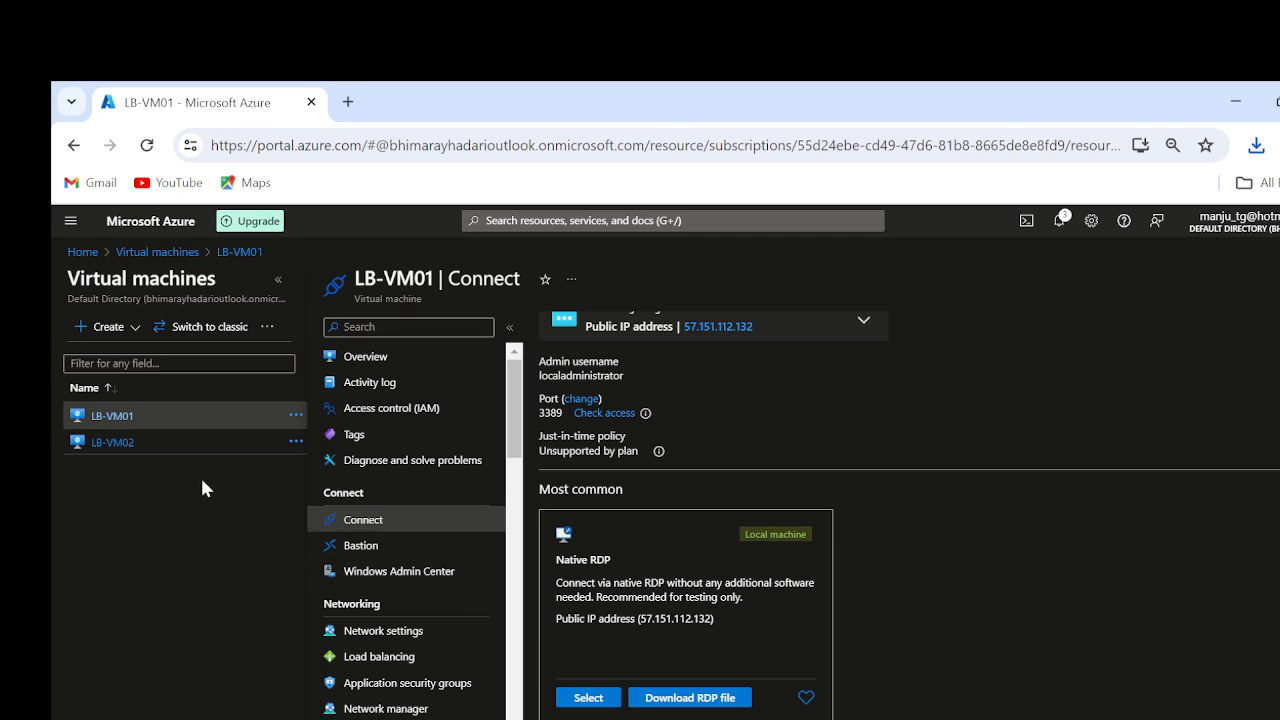
left_click(84, 252)
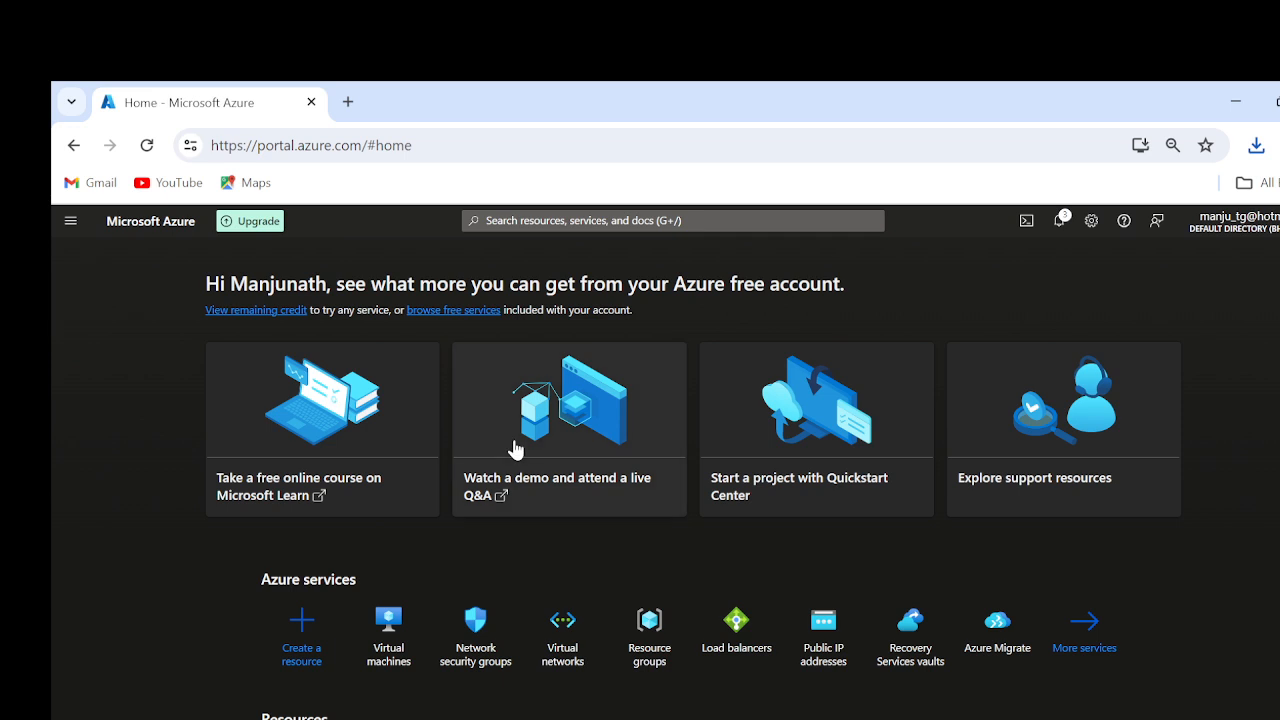
left_click(478, 655)
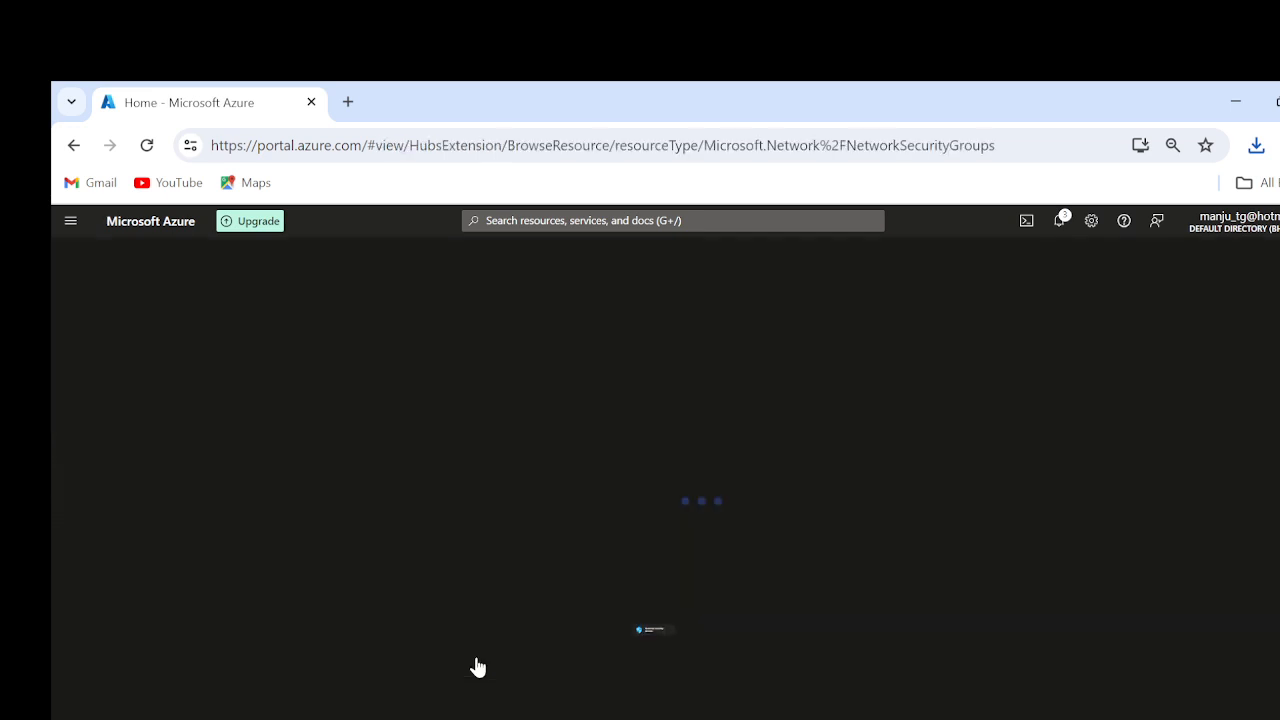
left_click(140, 457)
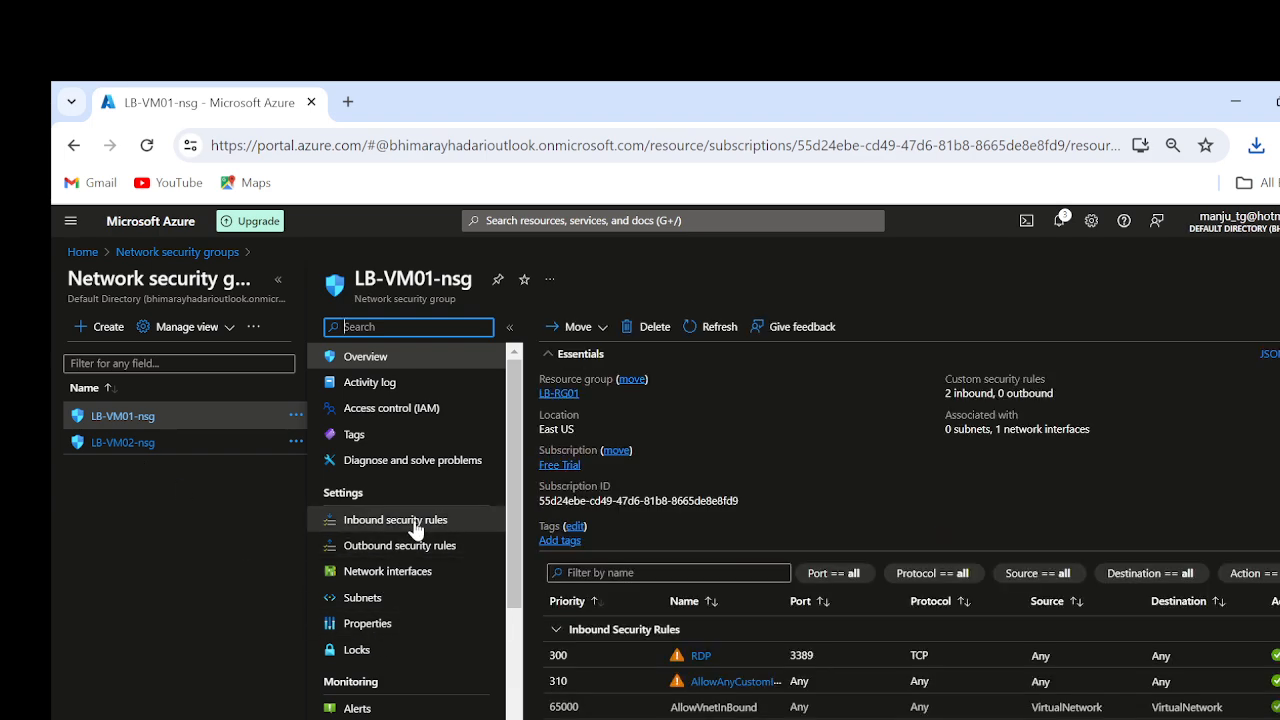
left_click(418, 521)
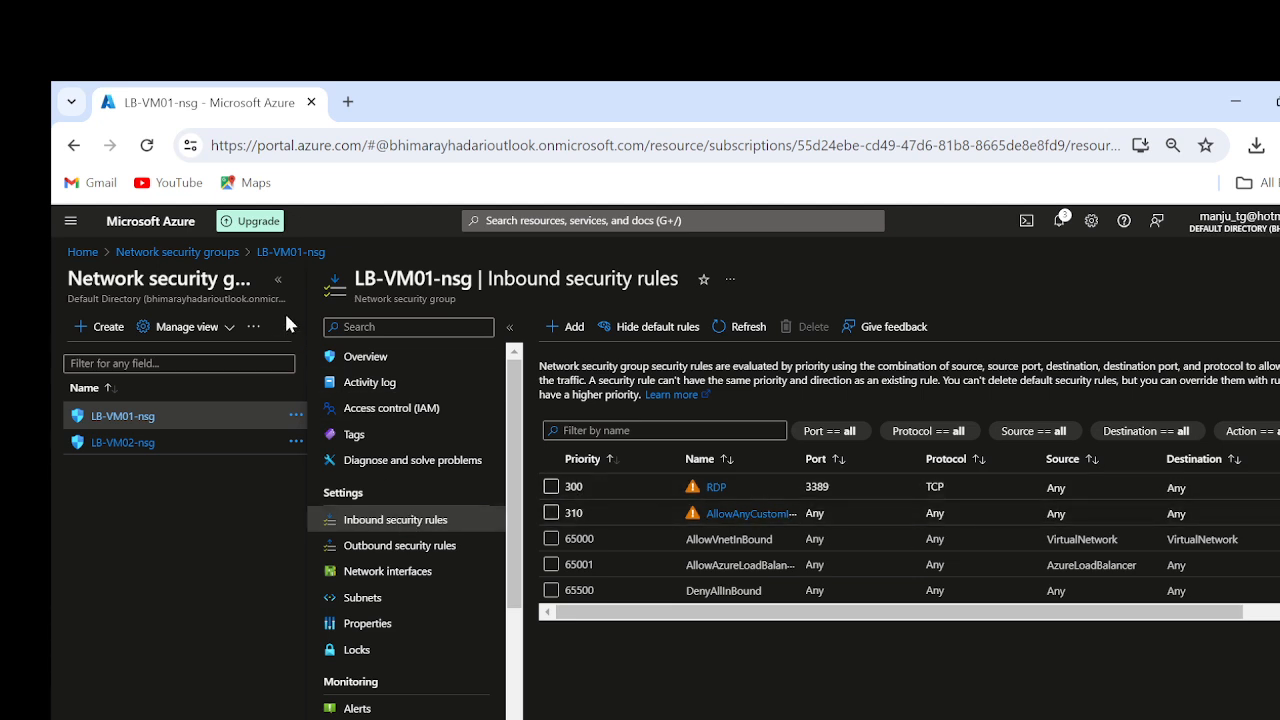
Delete the RDP inbound rule for port 3389 from LB-VM01-nsg and disconnect the open remote session to LB-VM01.
left_click(278, 280)
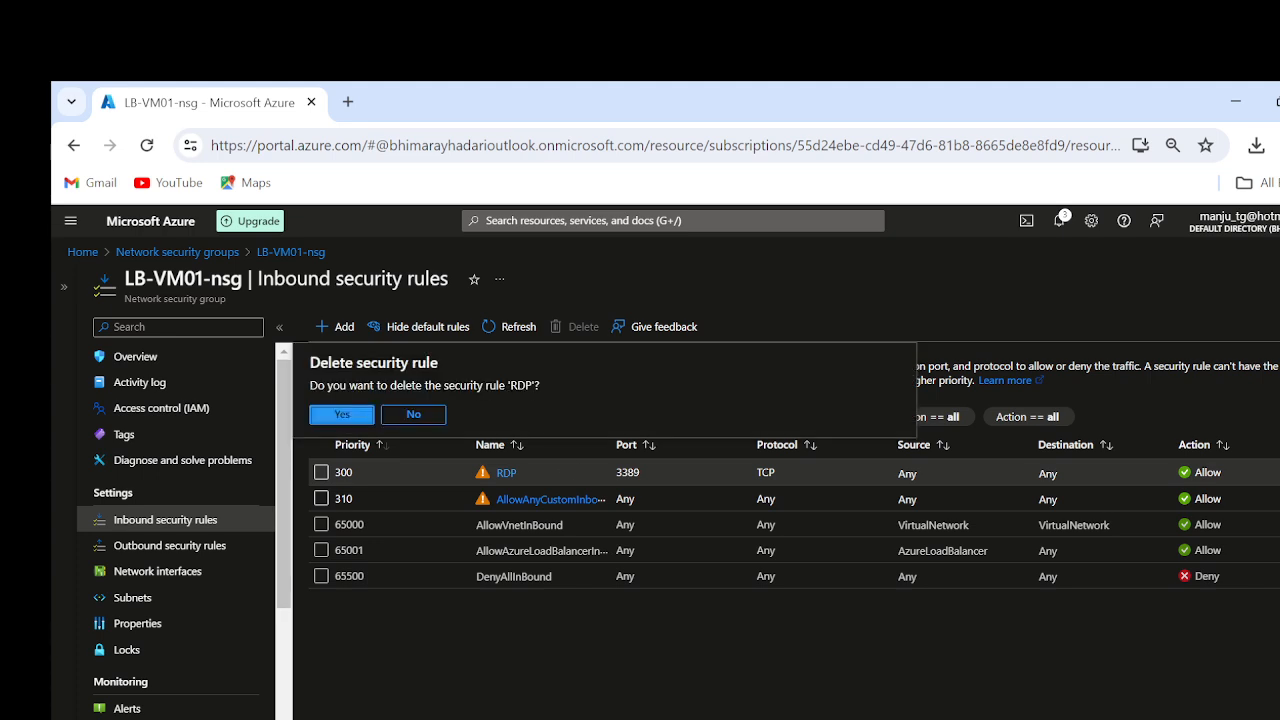
left_click(340, 413)
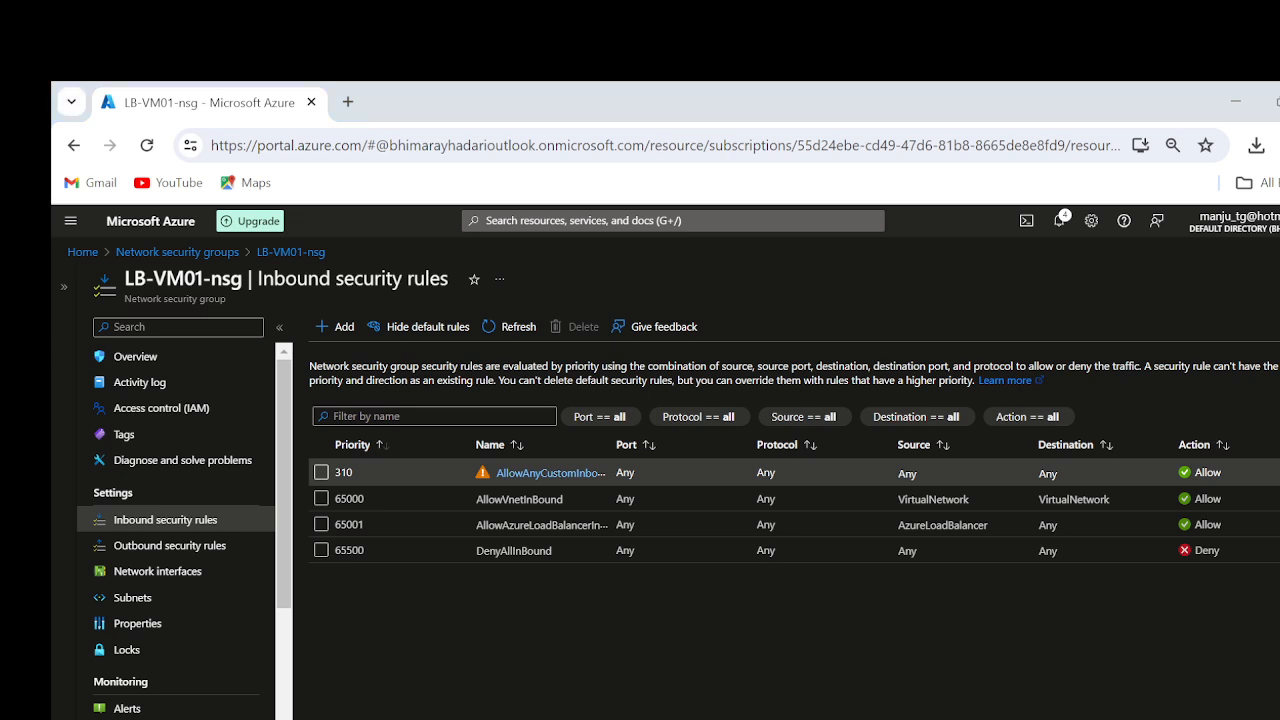
left_click(882, 686)
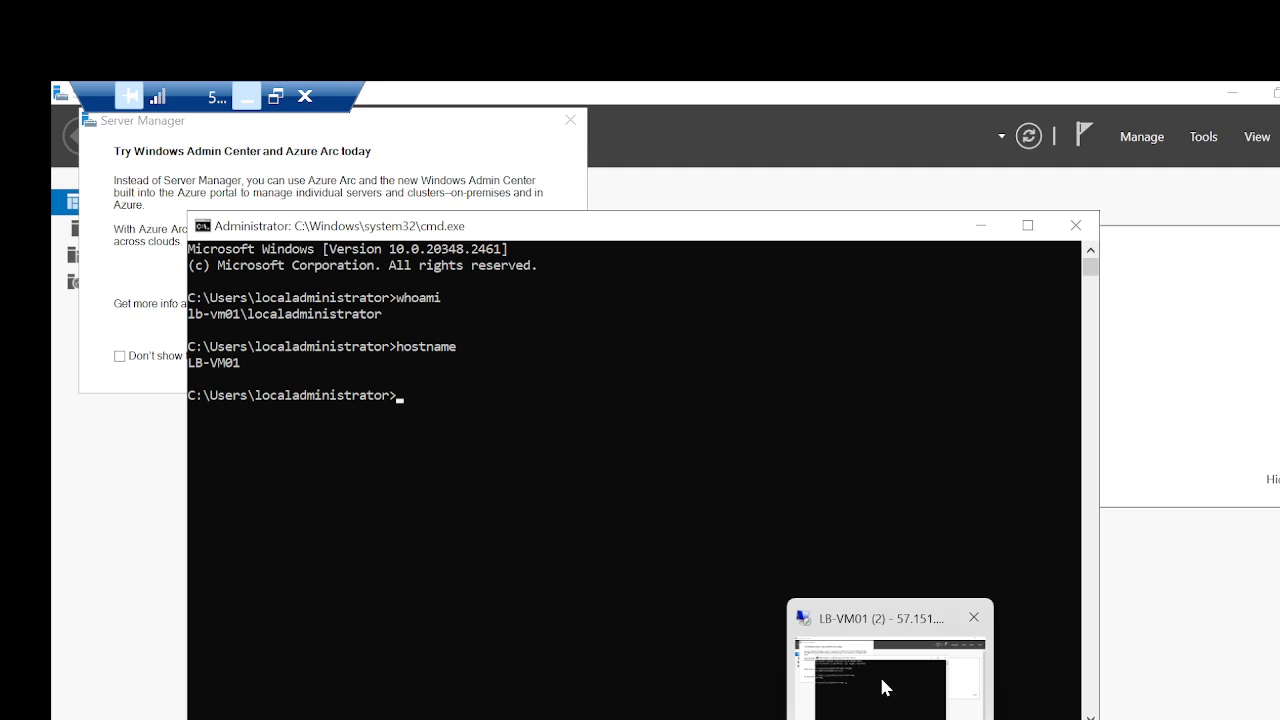
left_click(305, 96)
left_click(754, 482)
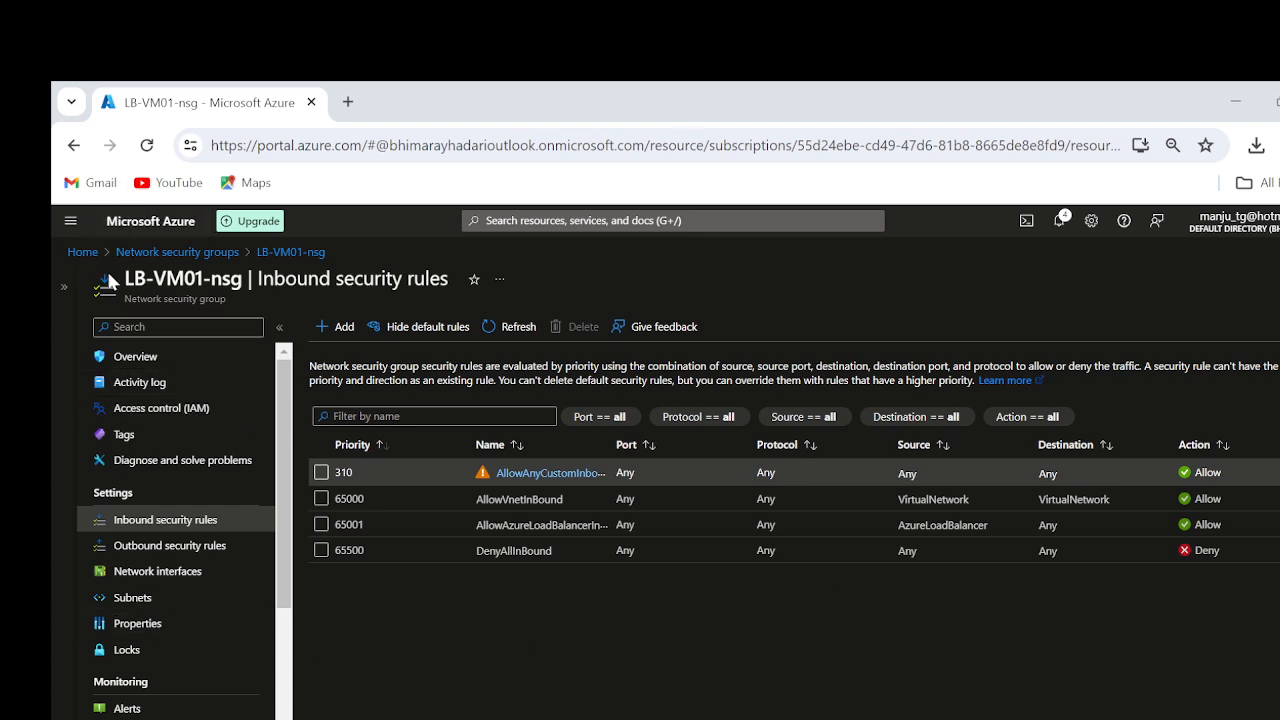
Test access to LB-VM01 by reopening the downloaded RDP file, accepting the publisher warning and cancelling at the credentials request.
left_click(1257, 146)
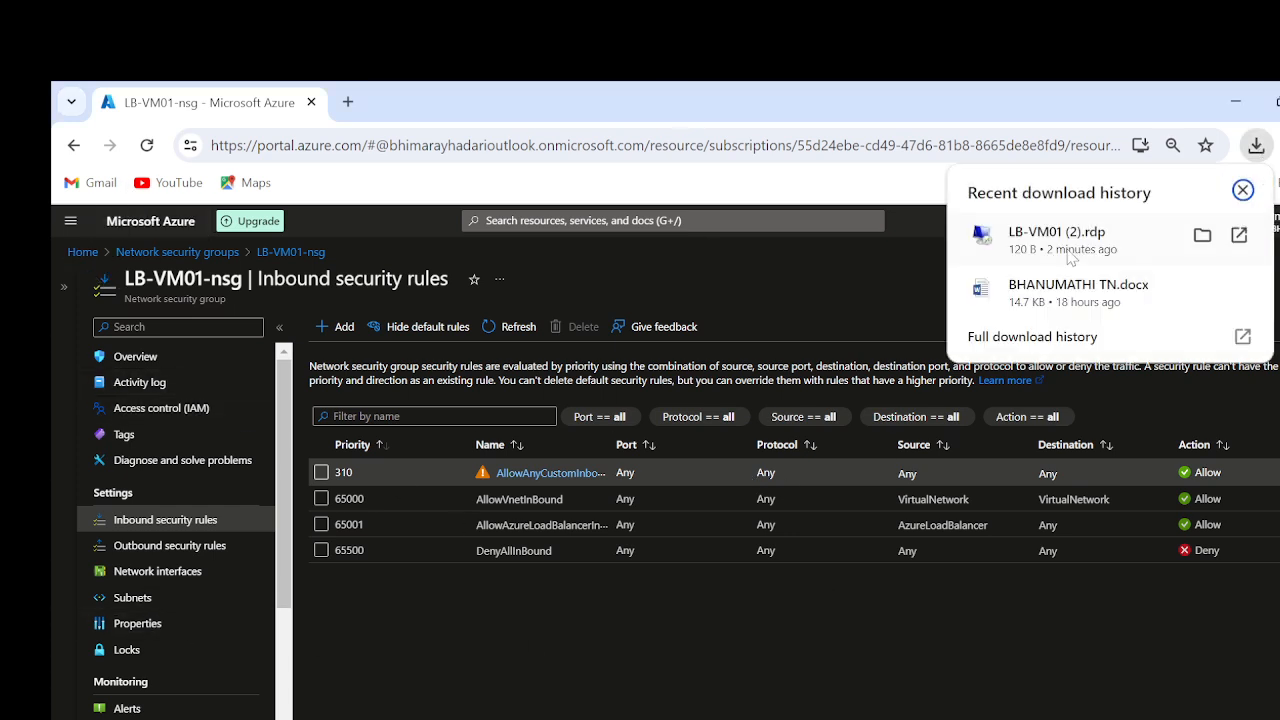
left_click(1054, 258)
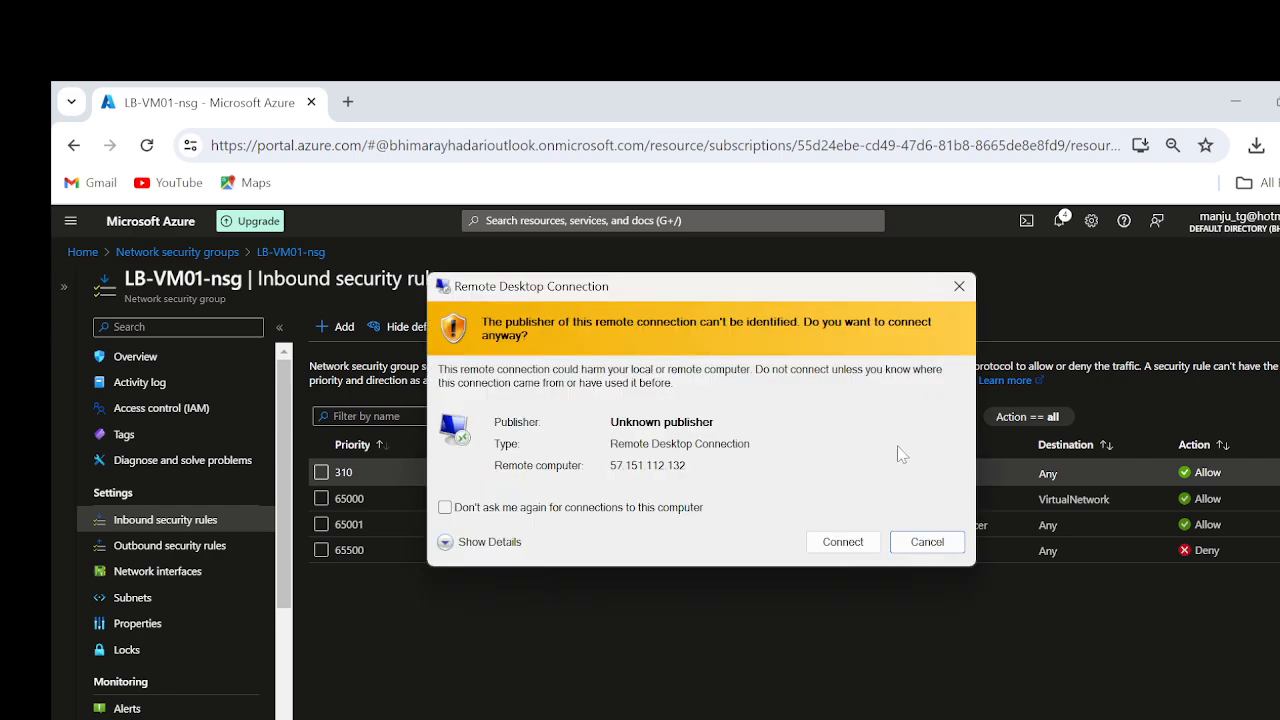
left_click(843, 541)
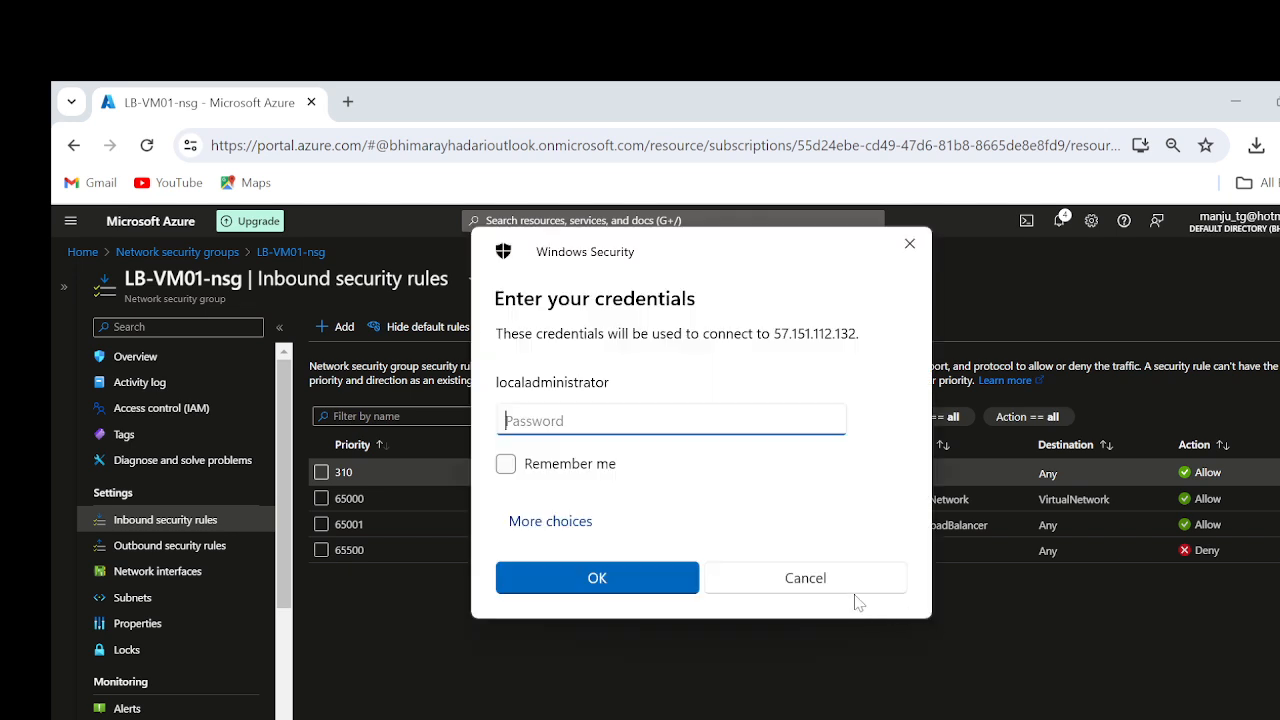
left_click(836, 578)
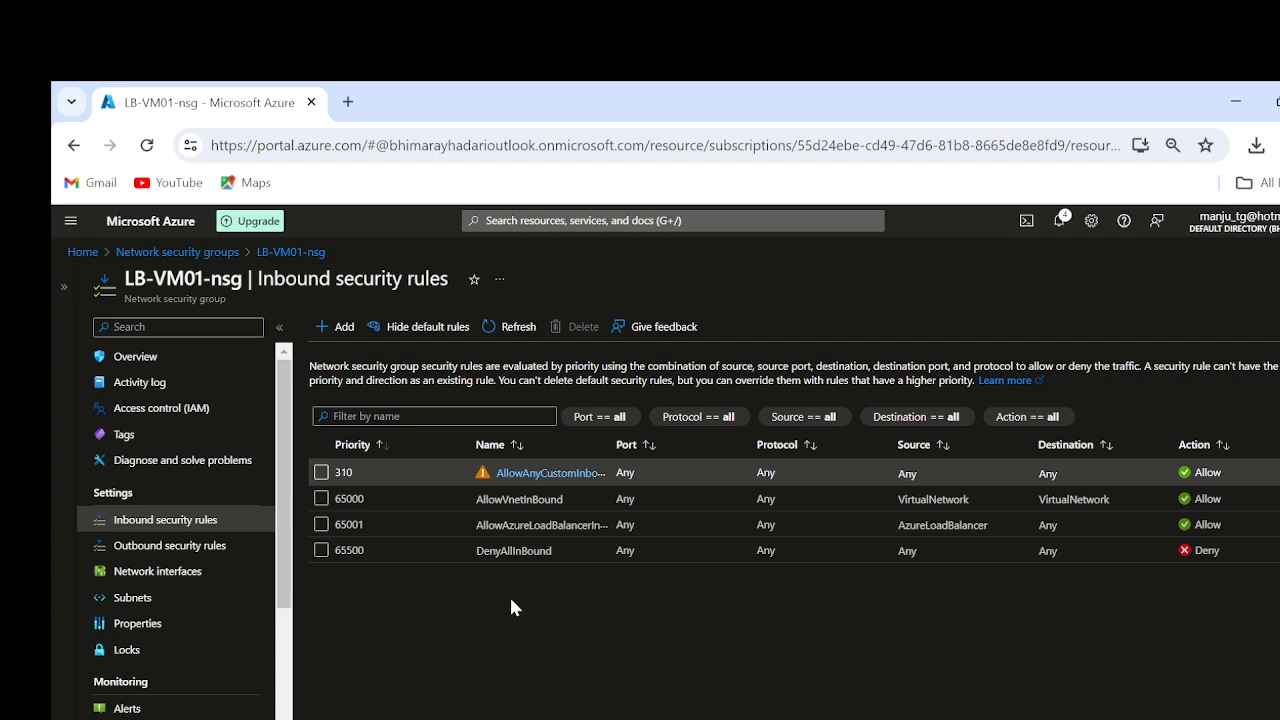
Return to the virtual machines list and try to connect to LB-VM01 with the downloaded RDP file, dismissing any error.
scroll(265, 630, "down", 3)
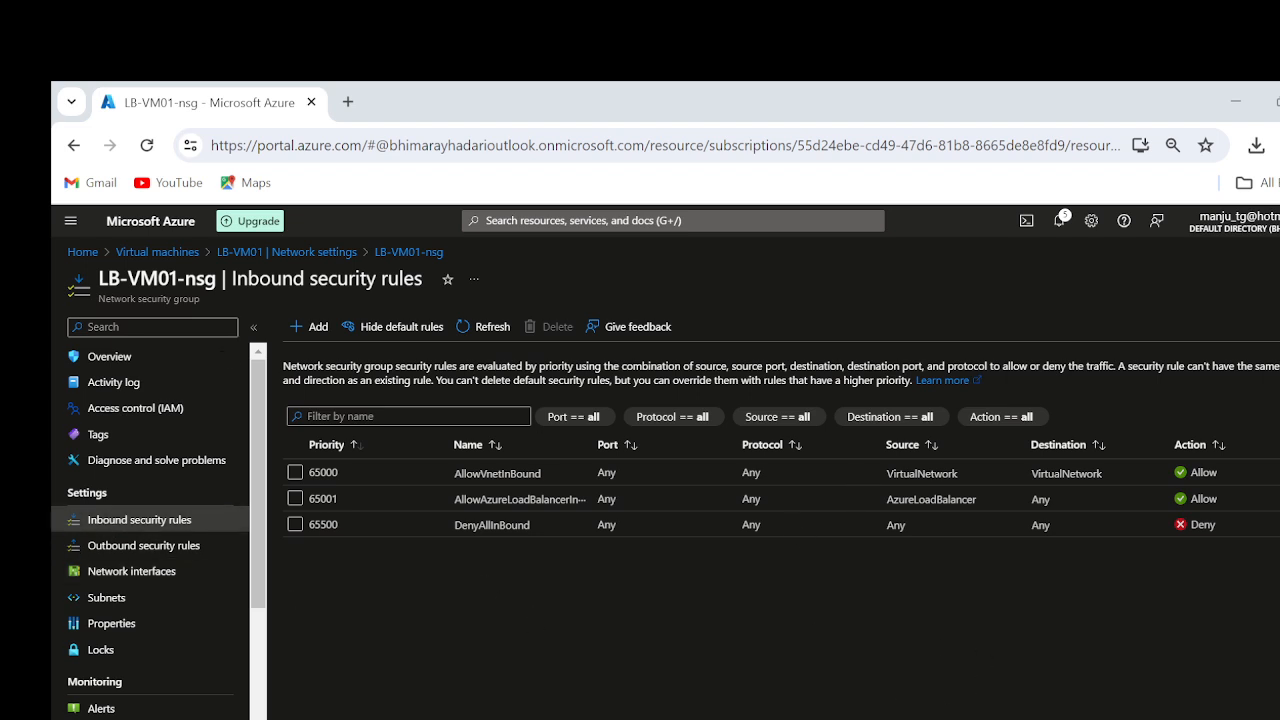
left_click(171, 250)
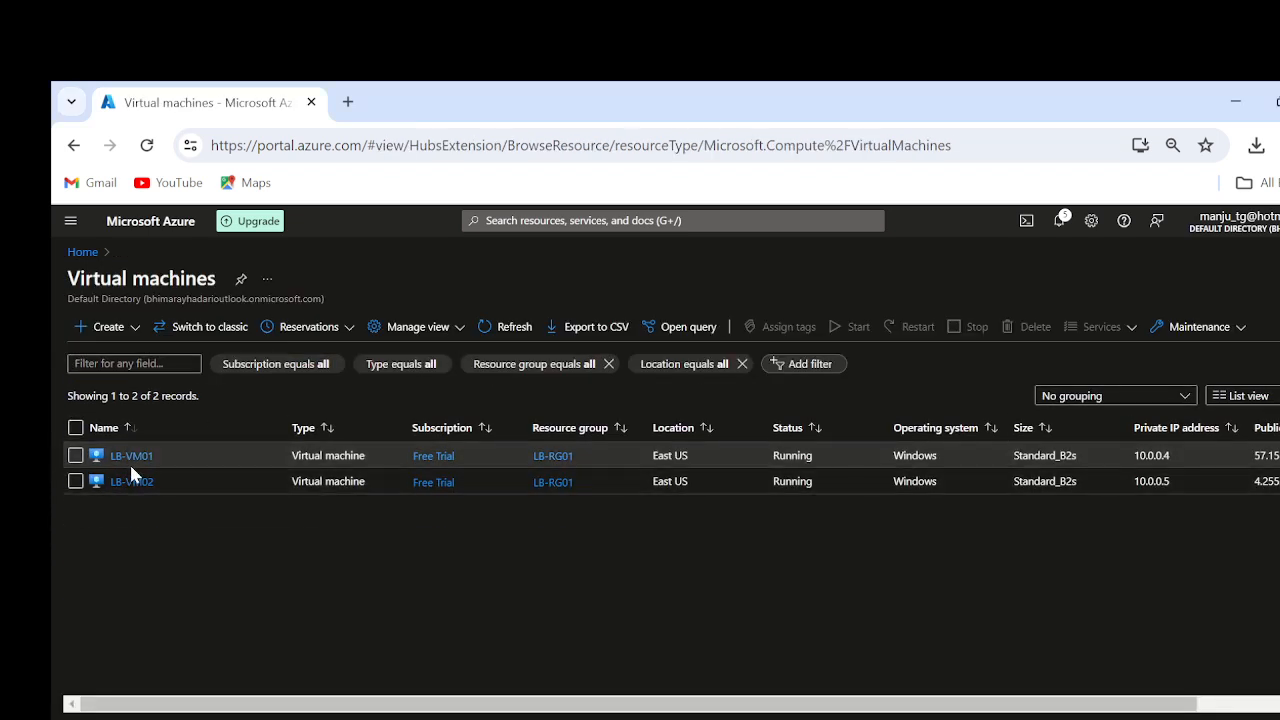
left_click(1256, 145)
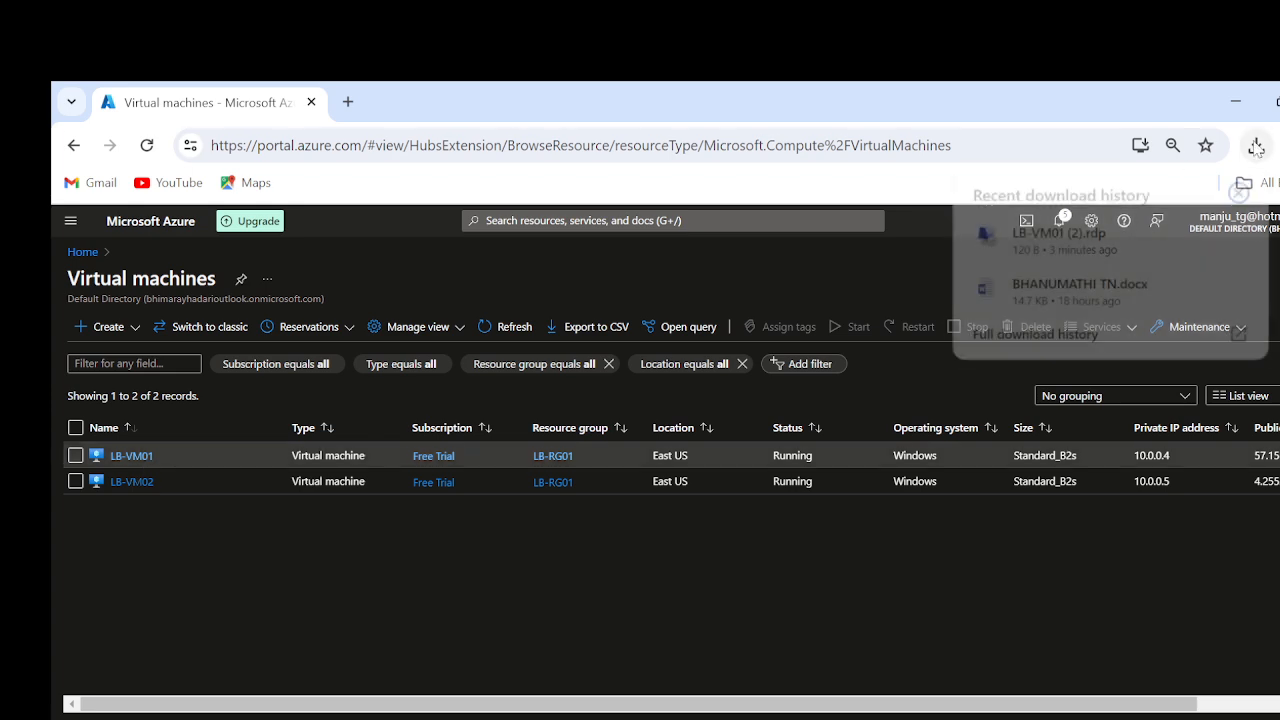
left_click(1057, 238)
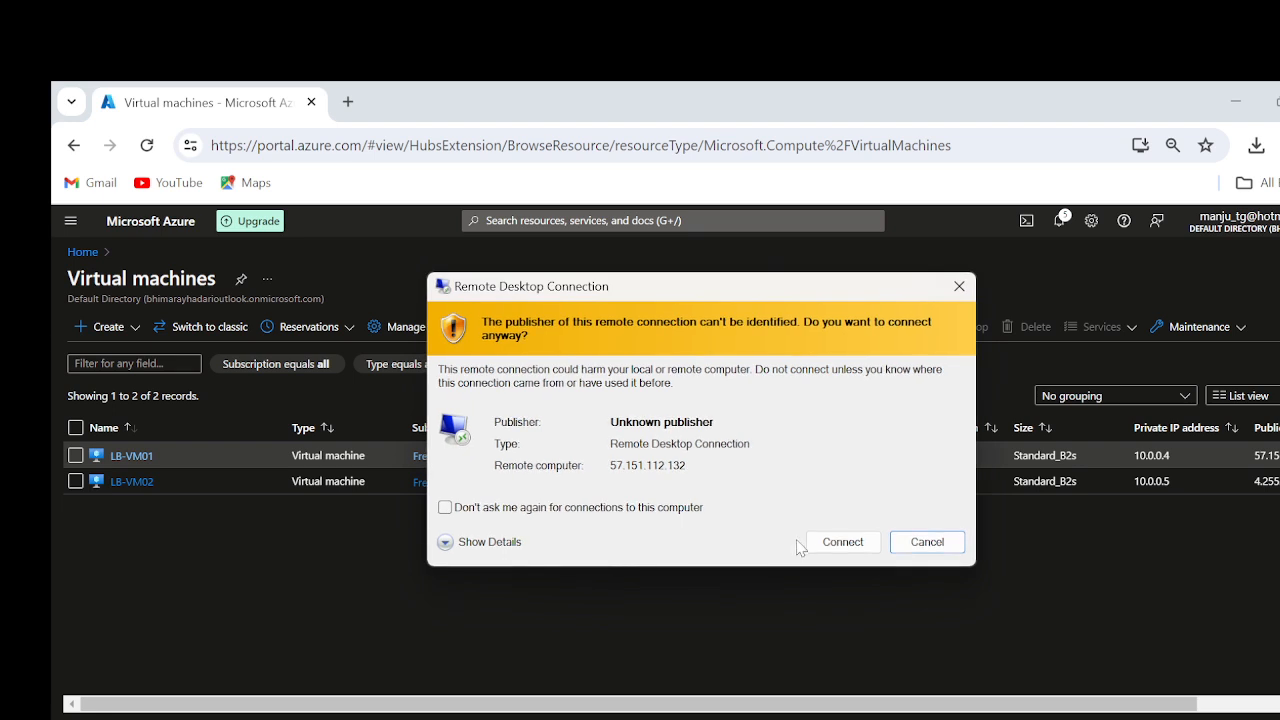
left_click(834, 545)
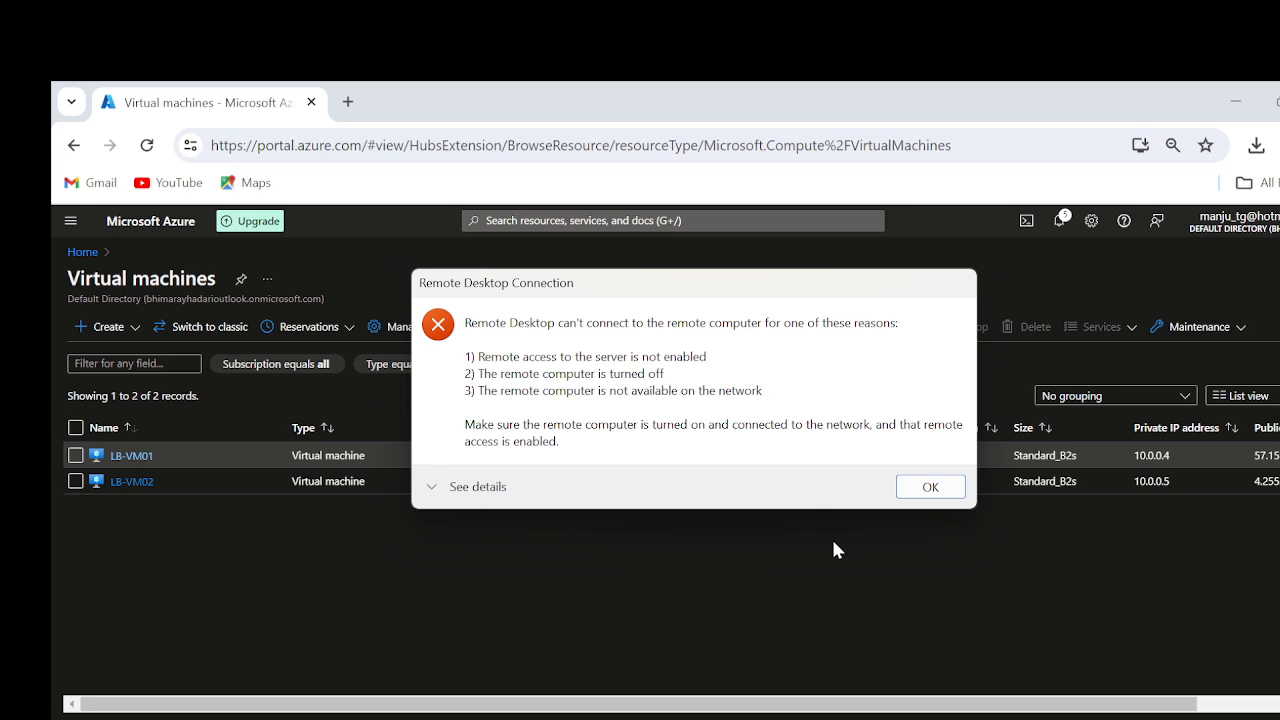
left_click(940, 490)
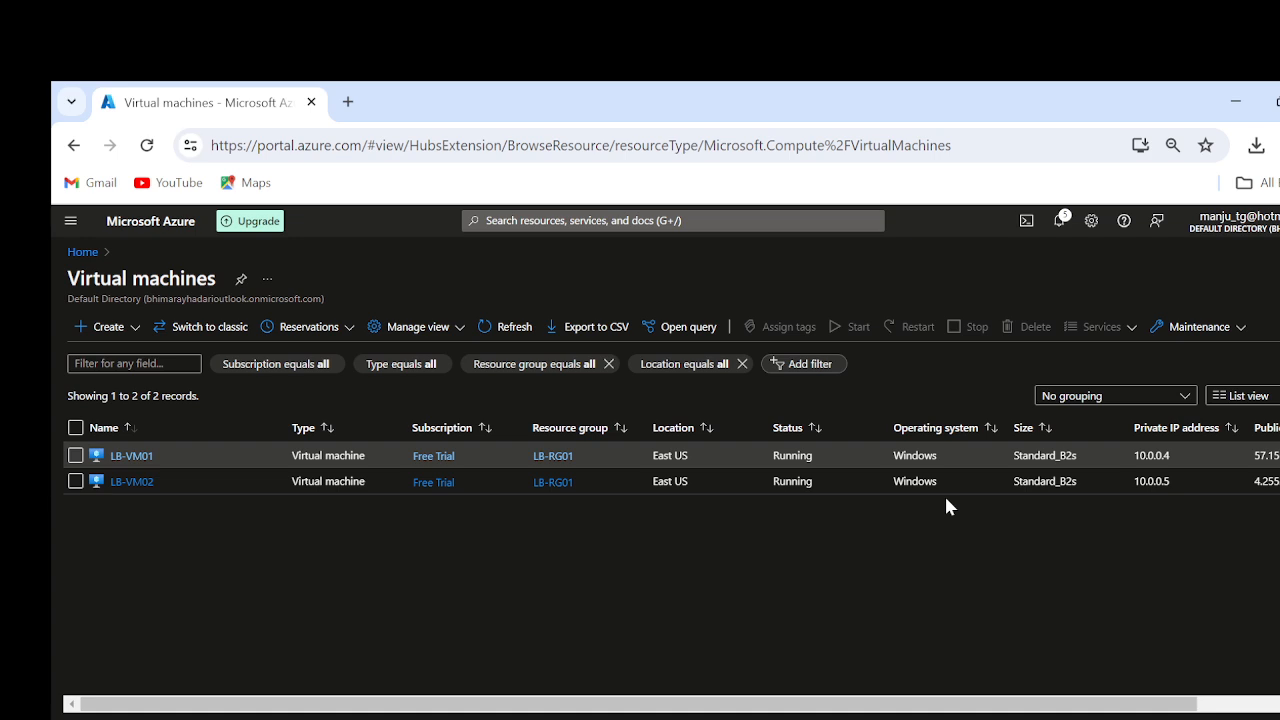
Open the inbound security rules of LB-VM01-nsg through the network settings of virtual machine LB-VM01.
left_click(131, 455)
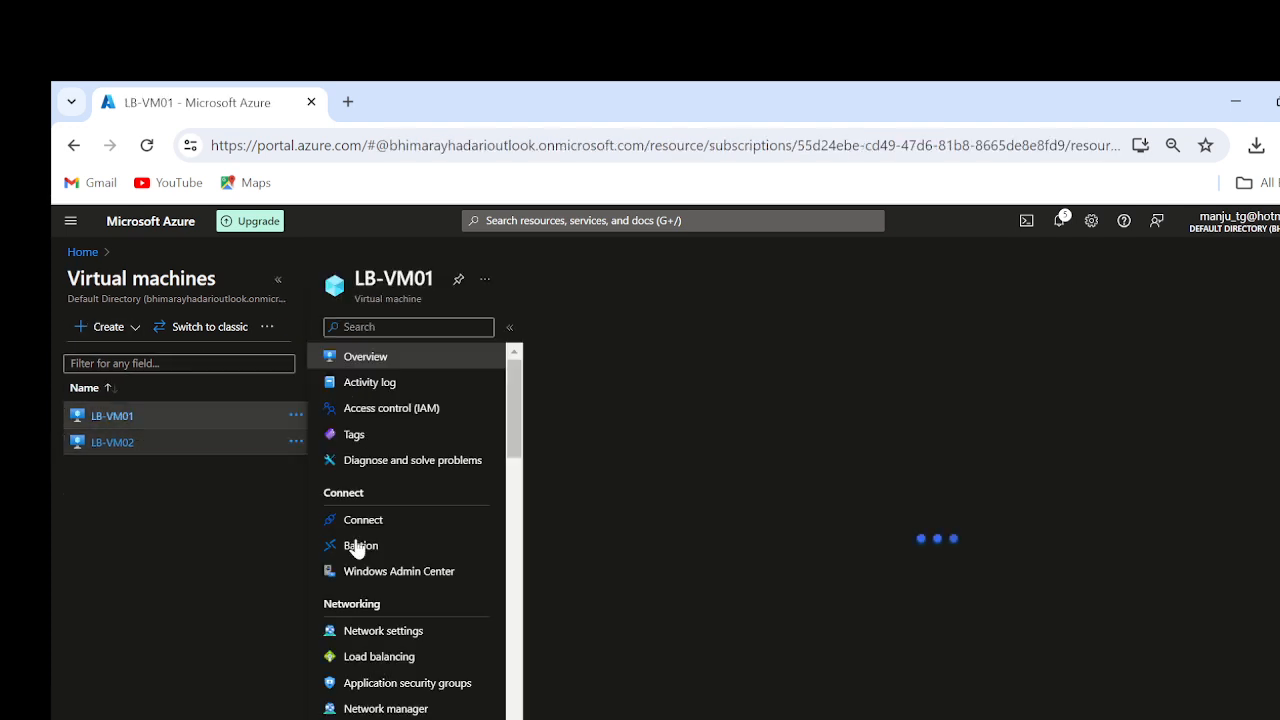
left_click(362, 634)
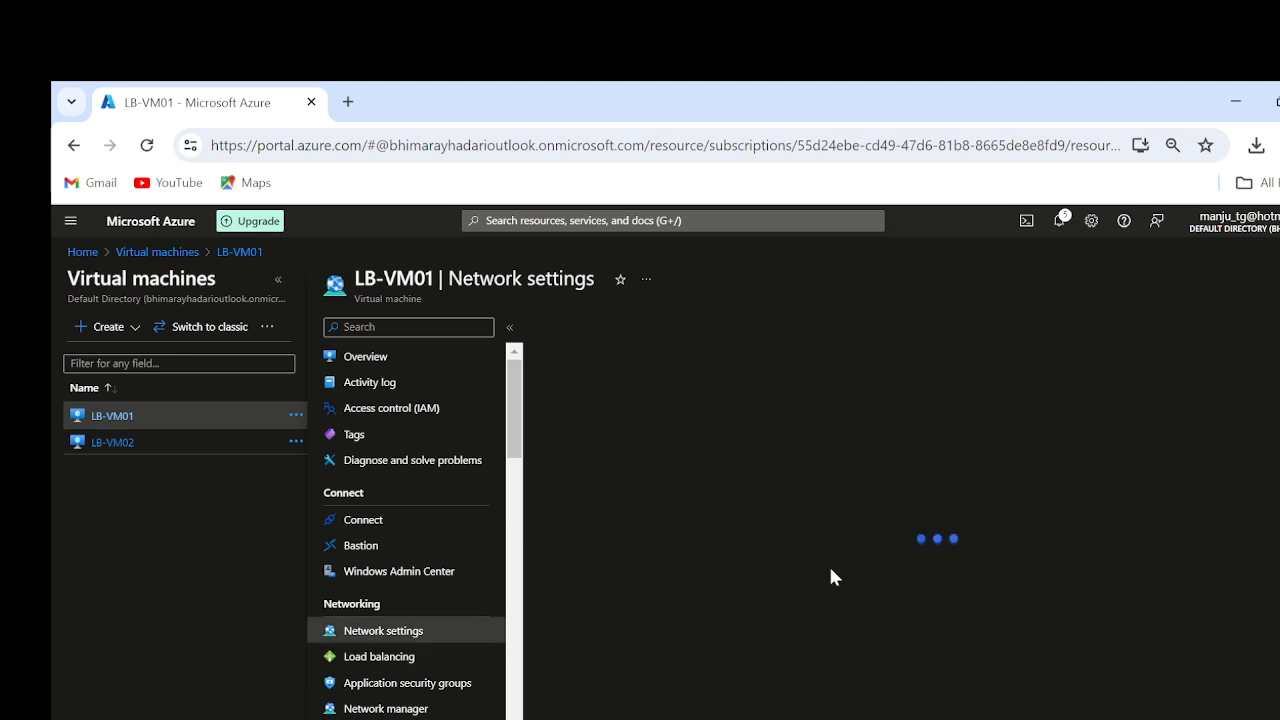
scroll(1096, 583, "down", 3)
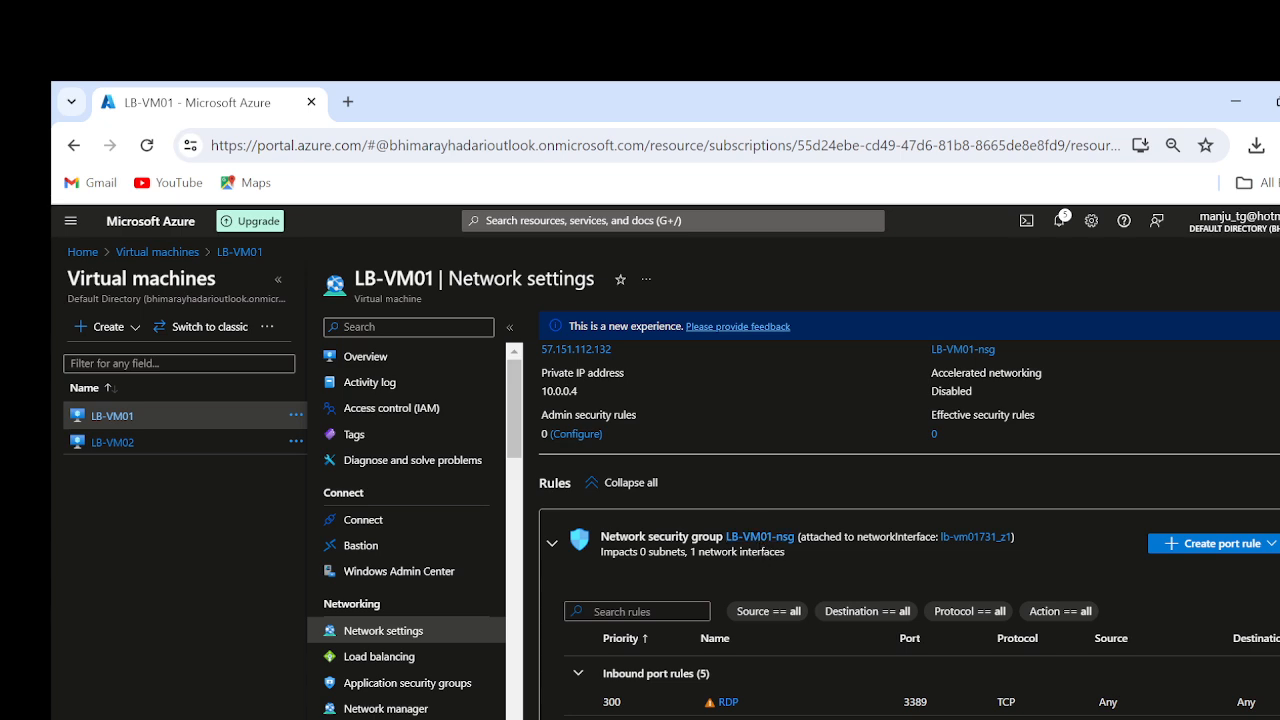
left_click(752, 537)
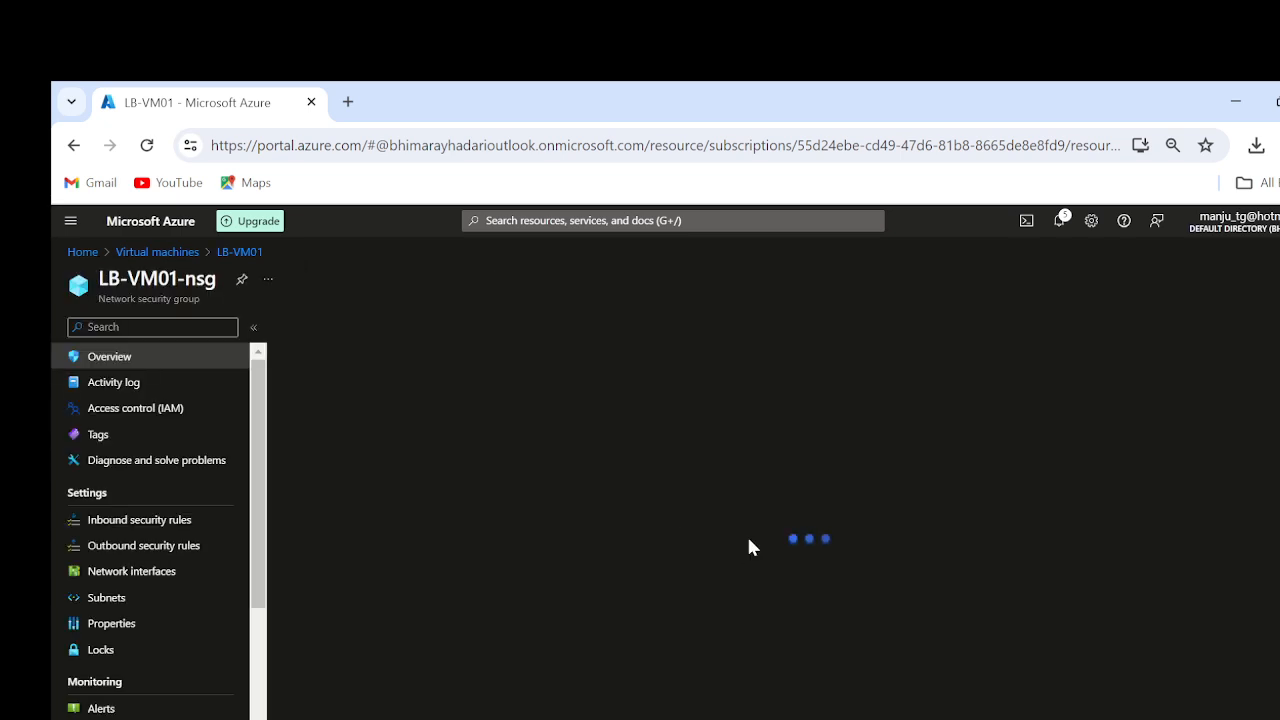
left_click(140, 522)
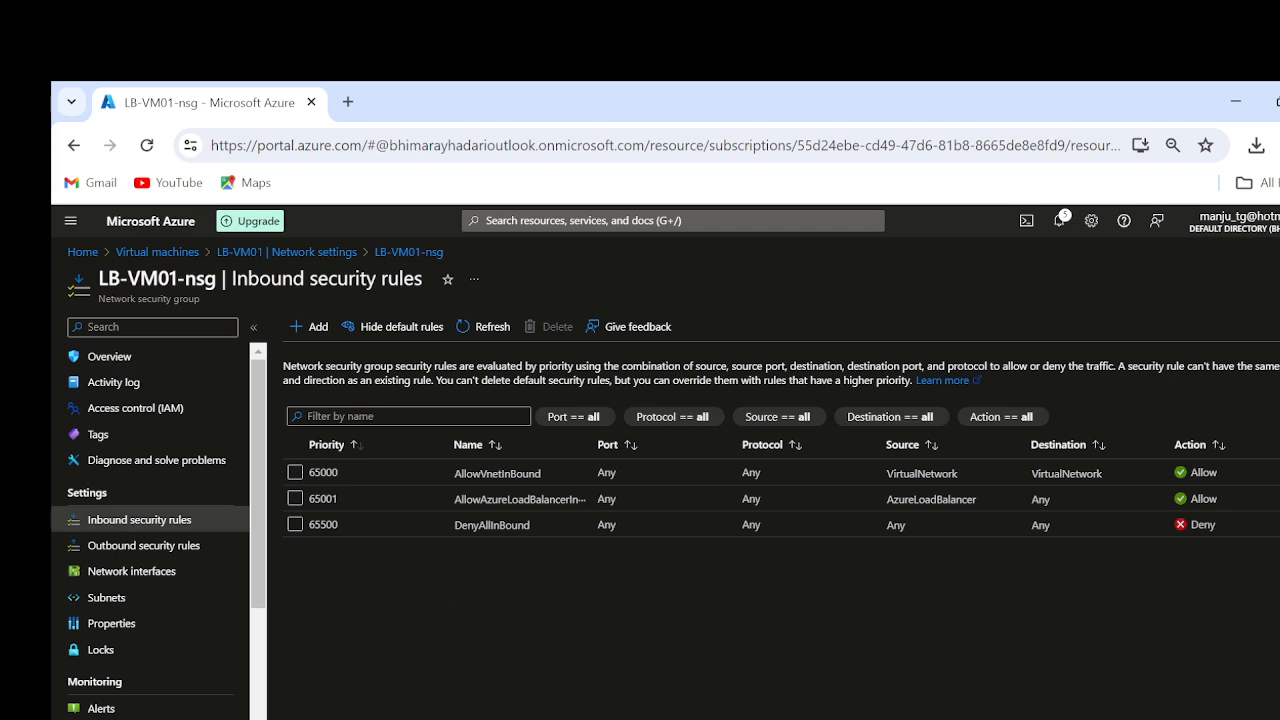
Start a new inbound security rule with source Any, source port range *, destination Any and destination port 3389.
left_click(329, 339)
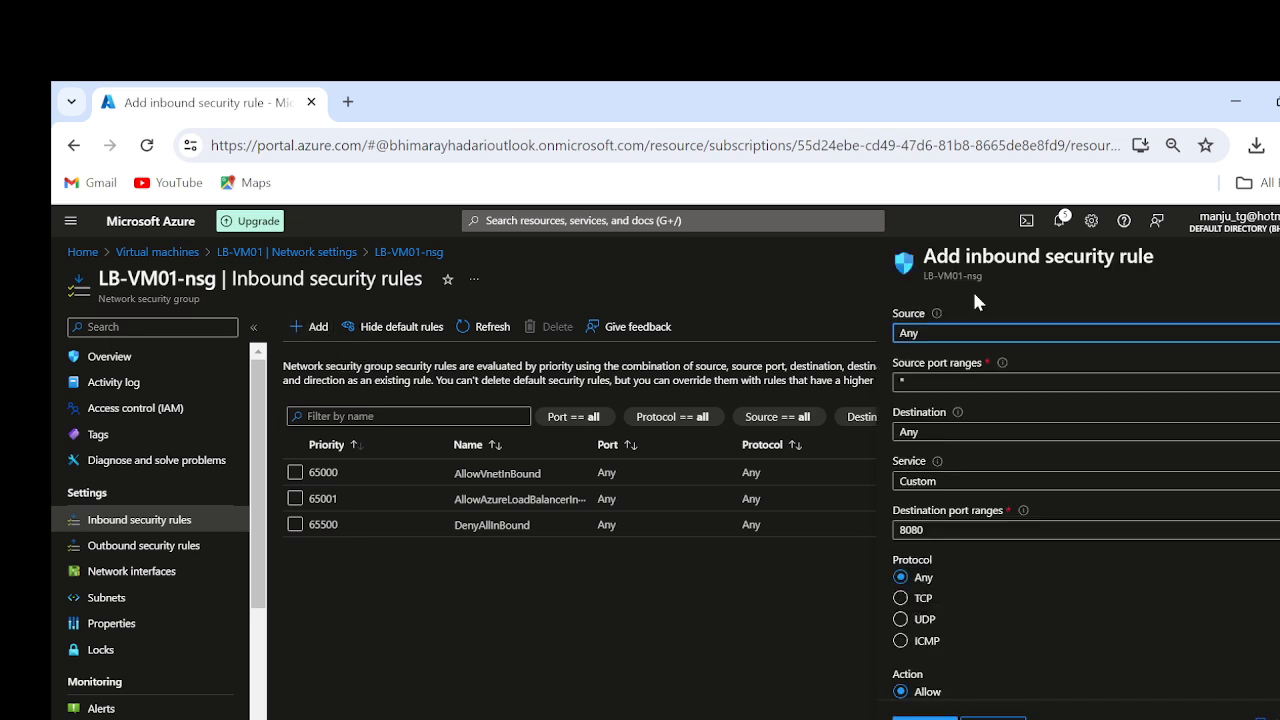
left_click(941, 337)
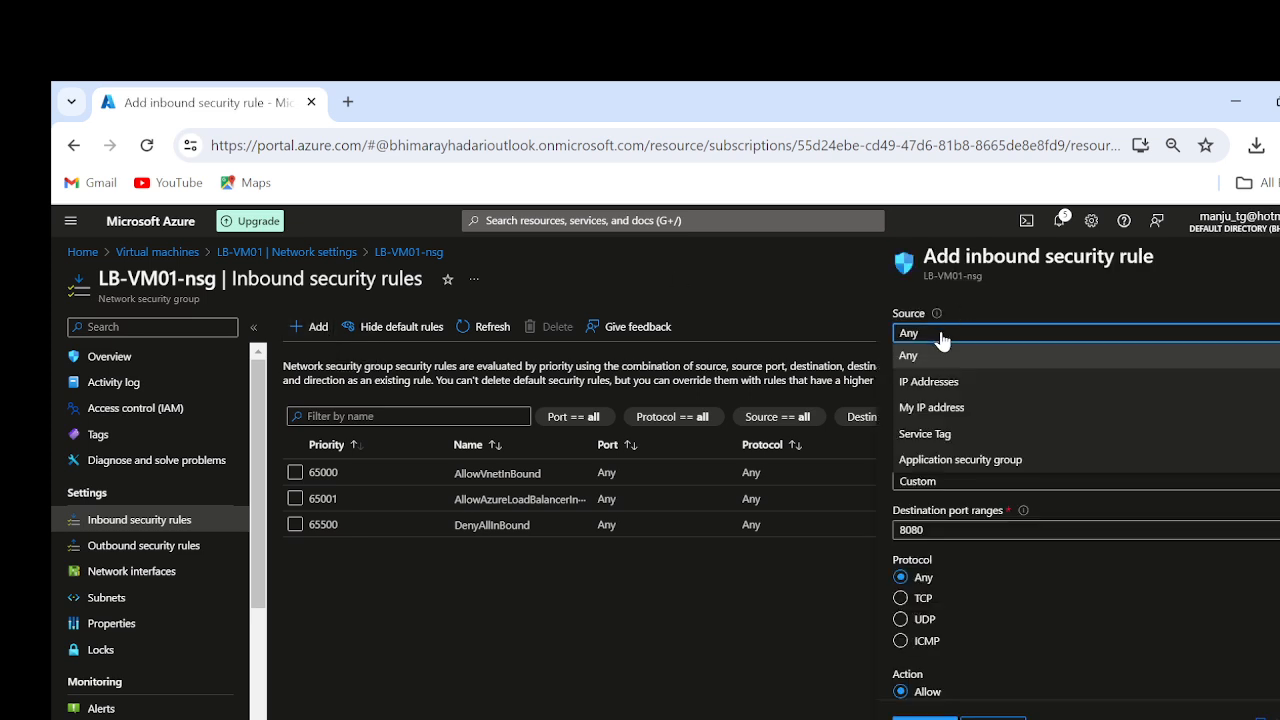
left_click(996, 314)
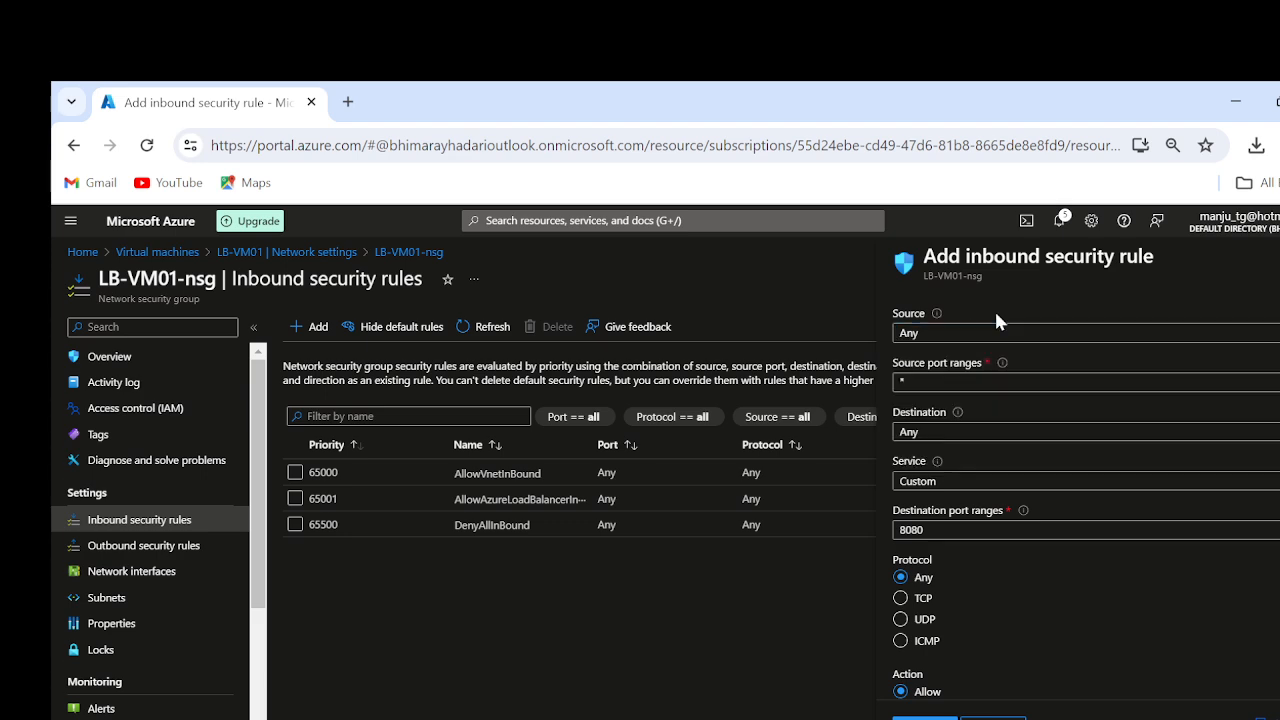
left_click(940, 382)
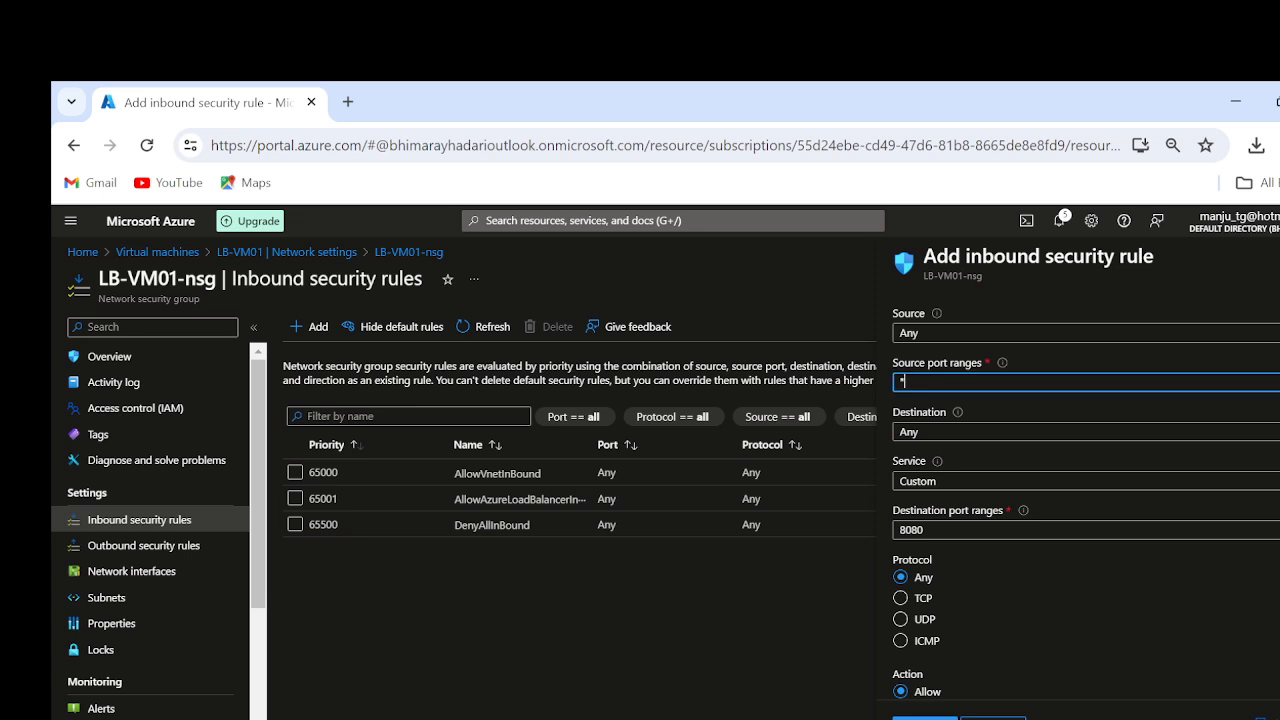
type("338")
key("BackSpace")
key("BackSpace")
key("BackSpace")
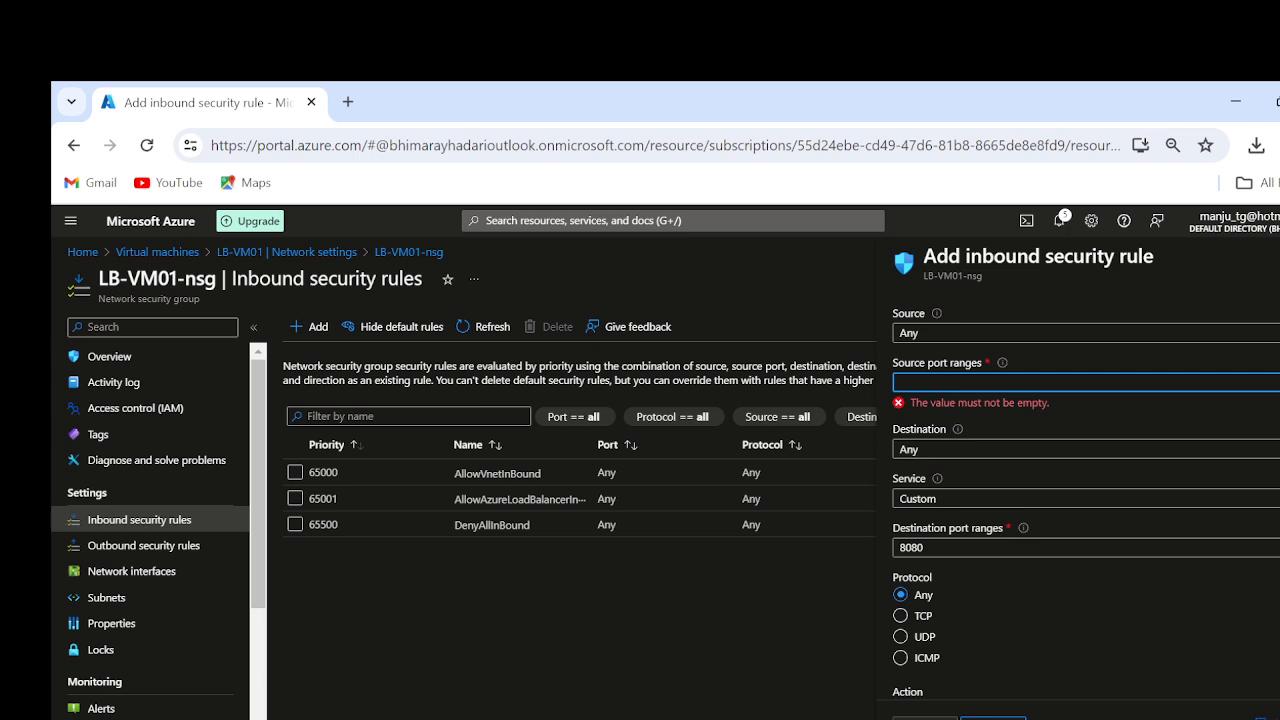
left_click(935, 432)
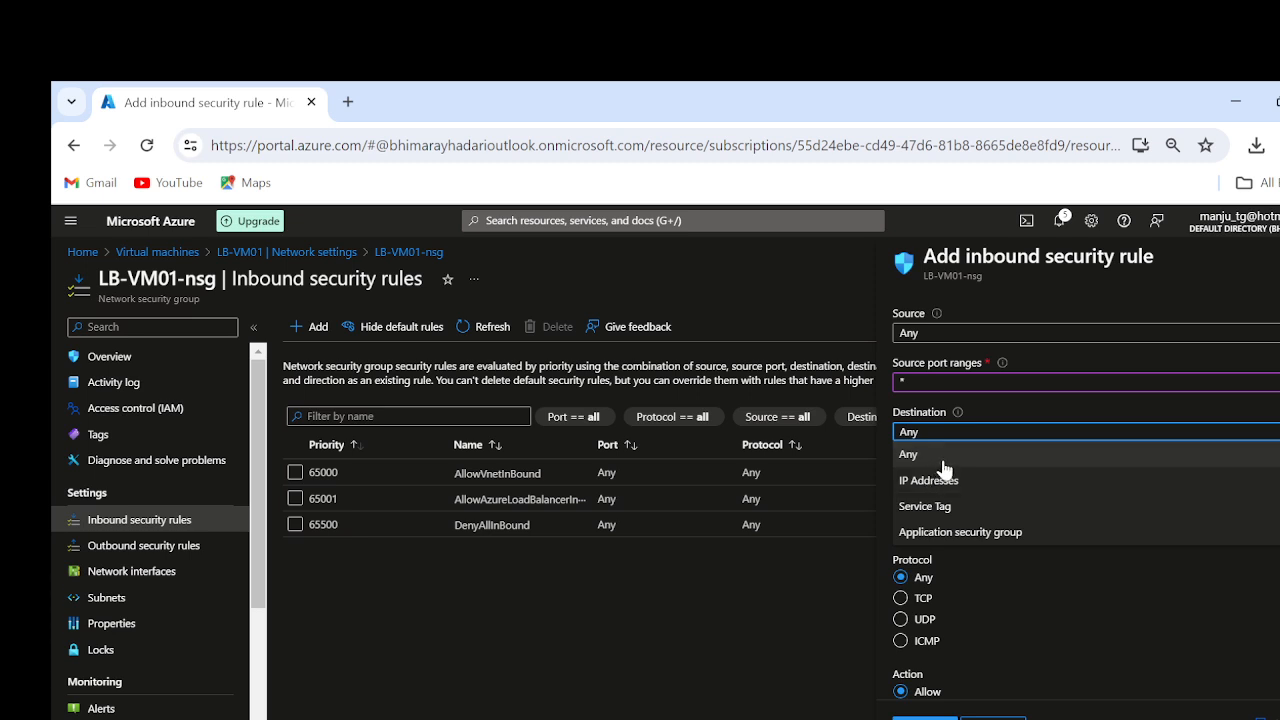
left_click(945, 458)
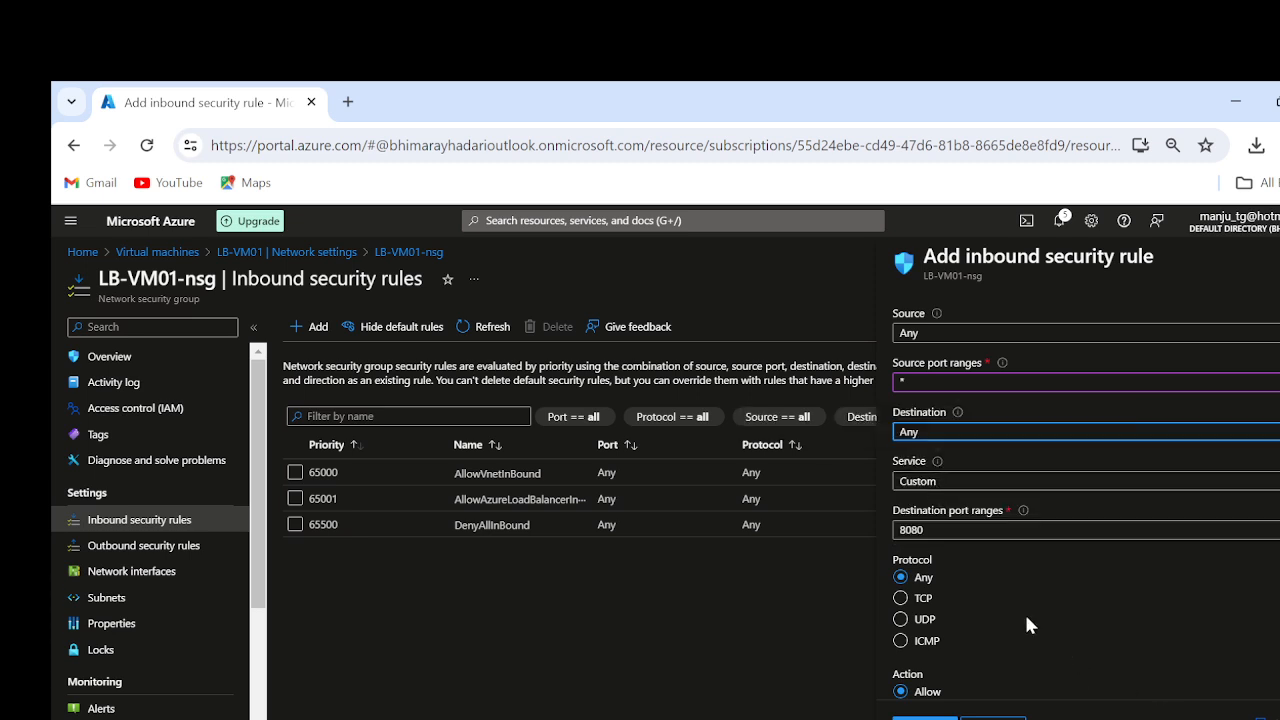
double_click(914, 530)
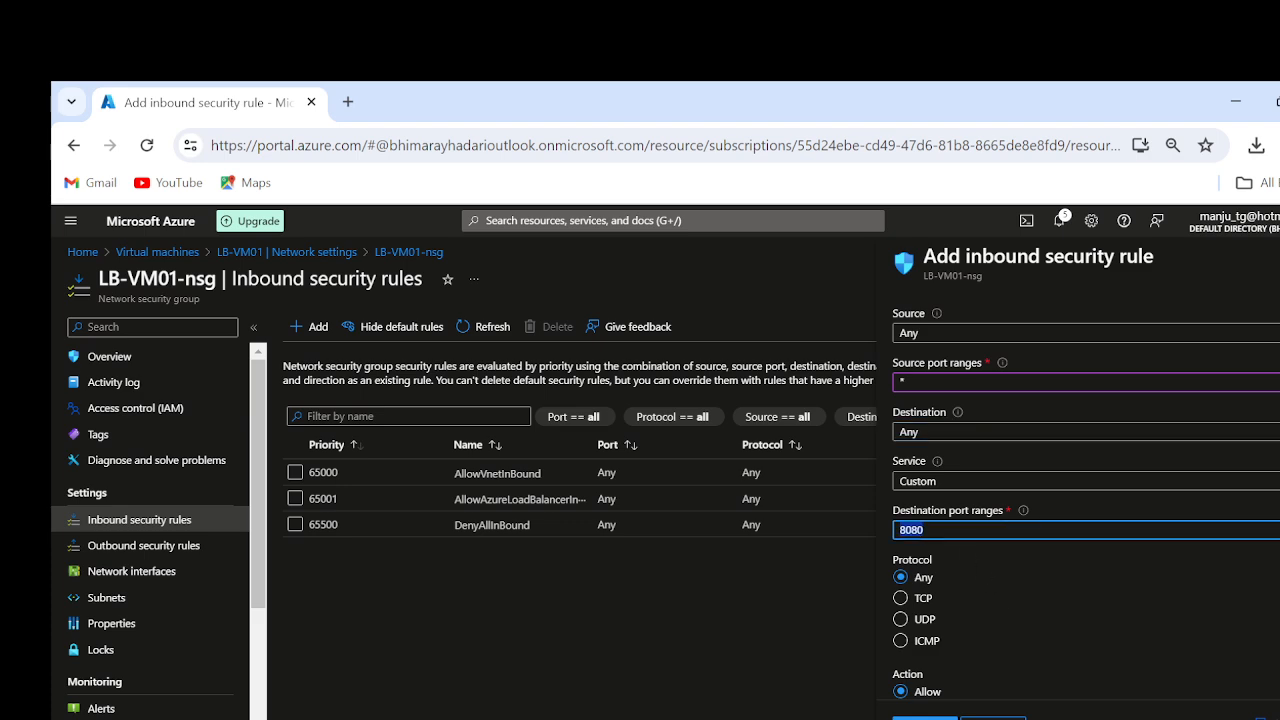
type("3389")
left_click(1101, 652)
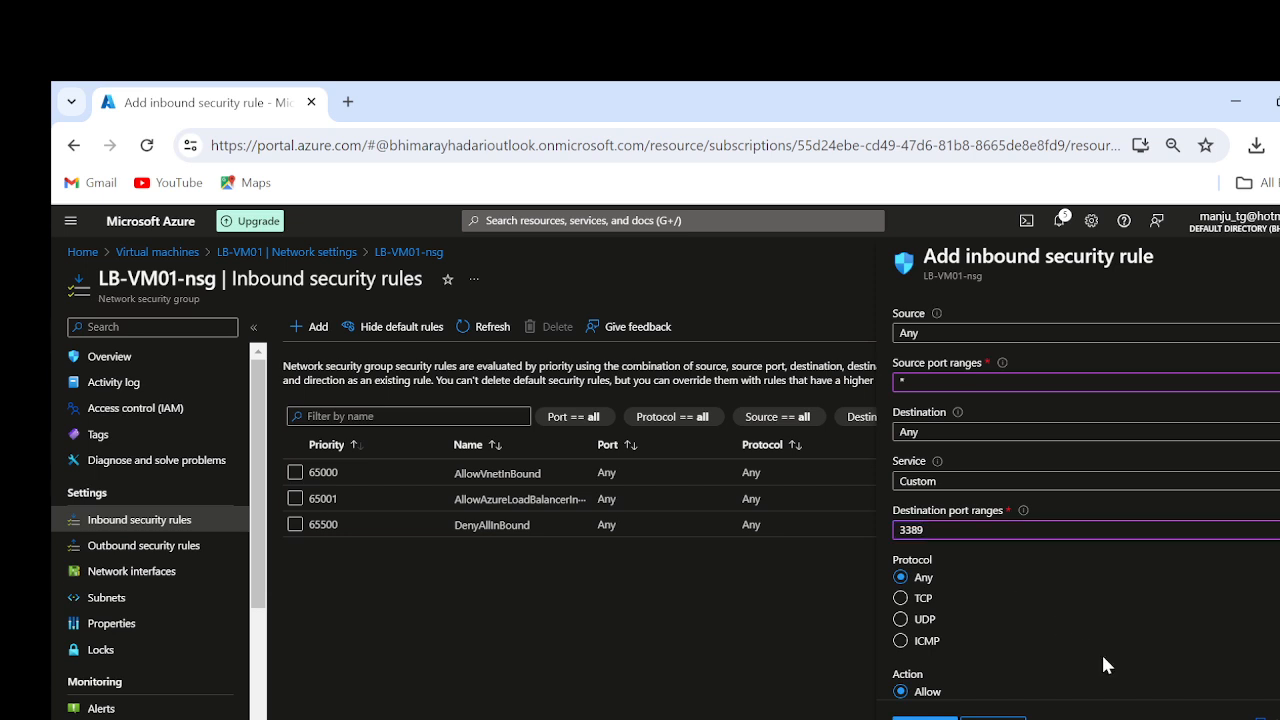
Keep priority 100, name the rule RDP, describe it as "RDP to the VM i Azure" and add it to LB-VM01-nsg.
scroll(1101, 652, "down", 3)
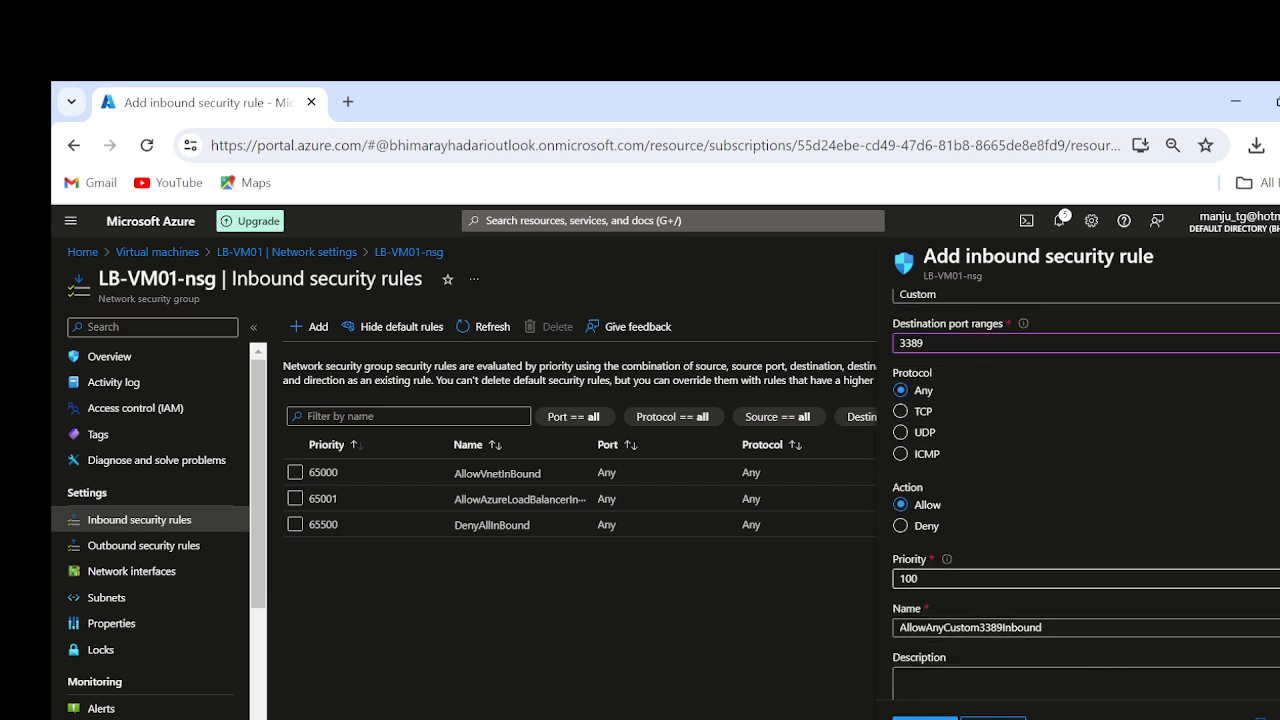
double_click(910, 578)
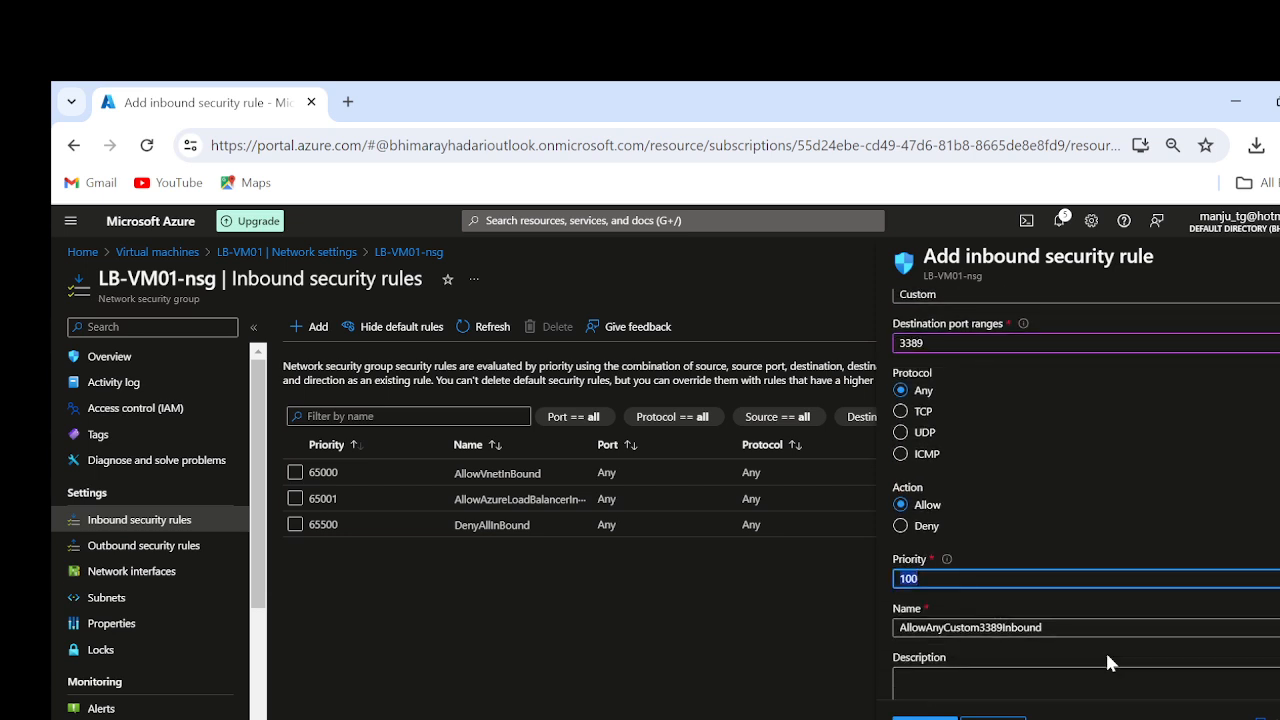
left_click_drag(1092, 629, 578, 614)
type("RDP")
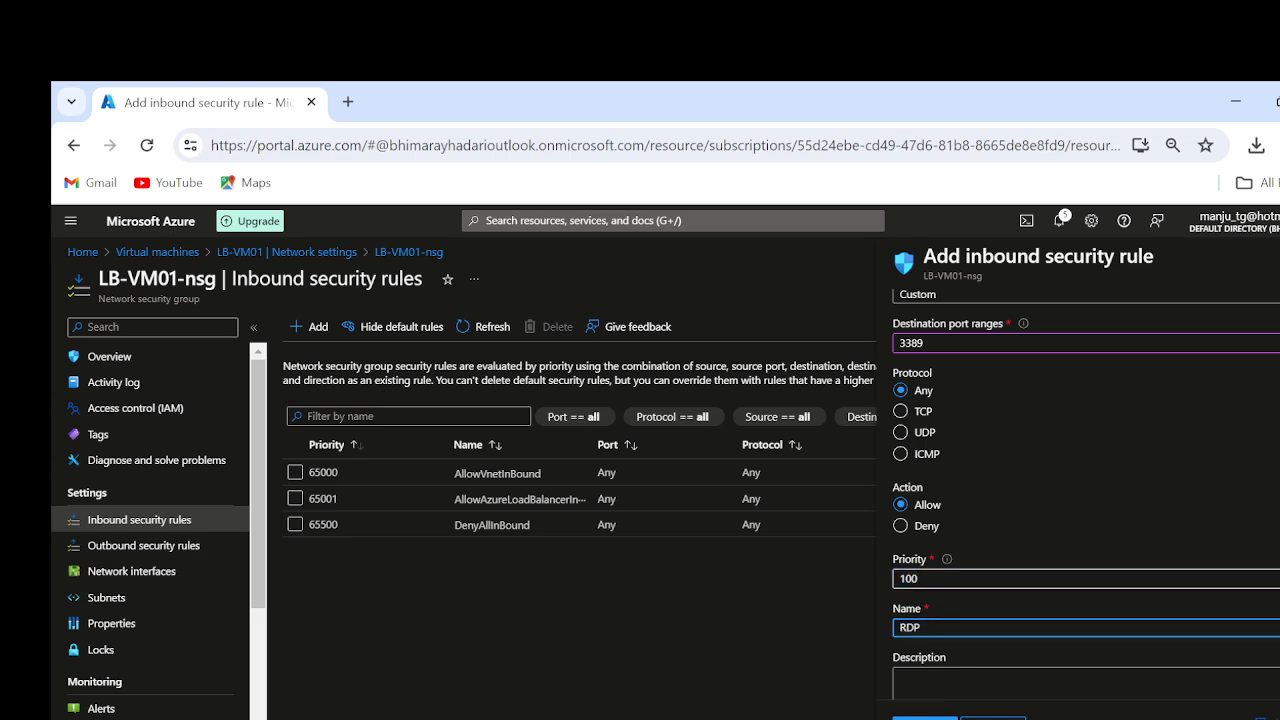
key("Tab")
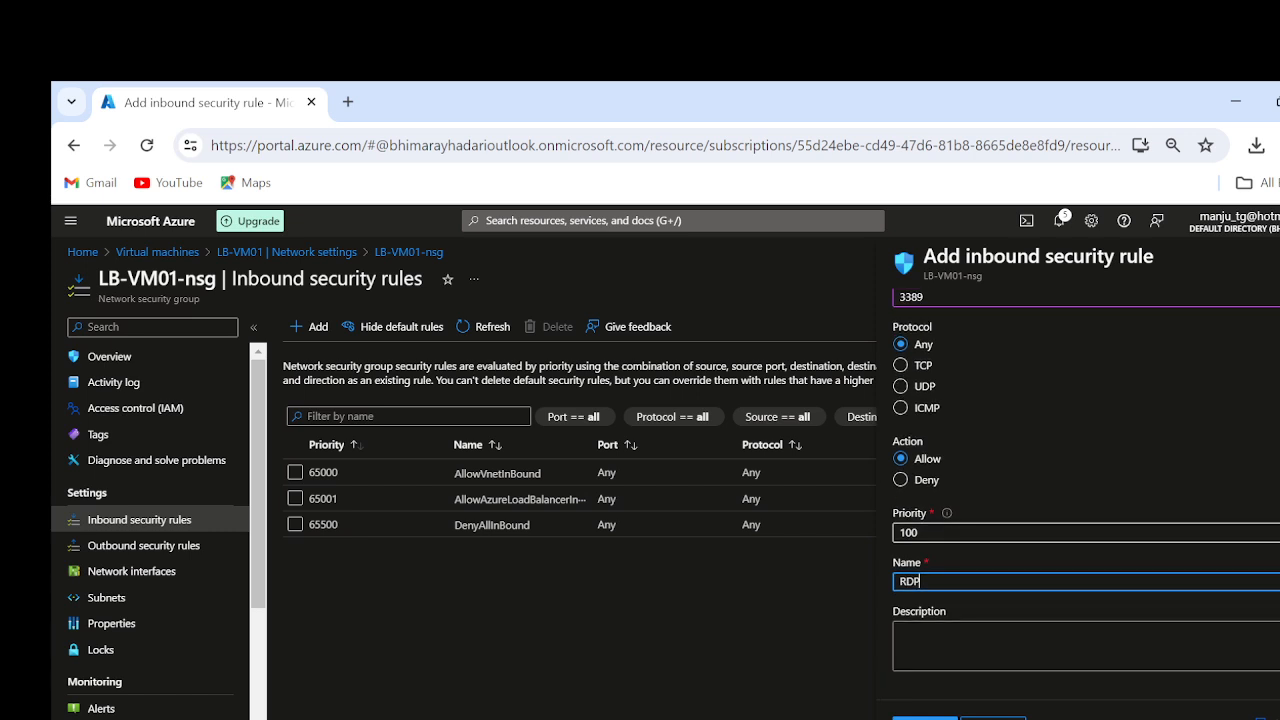
type("RDP to te")
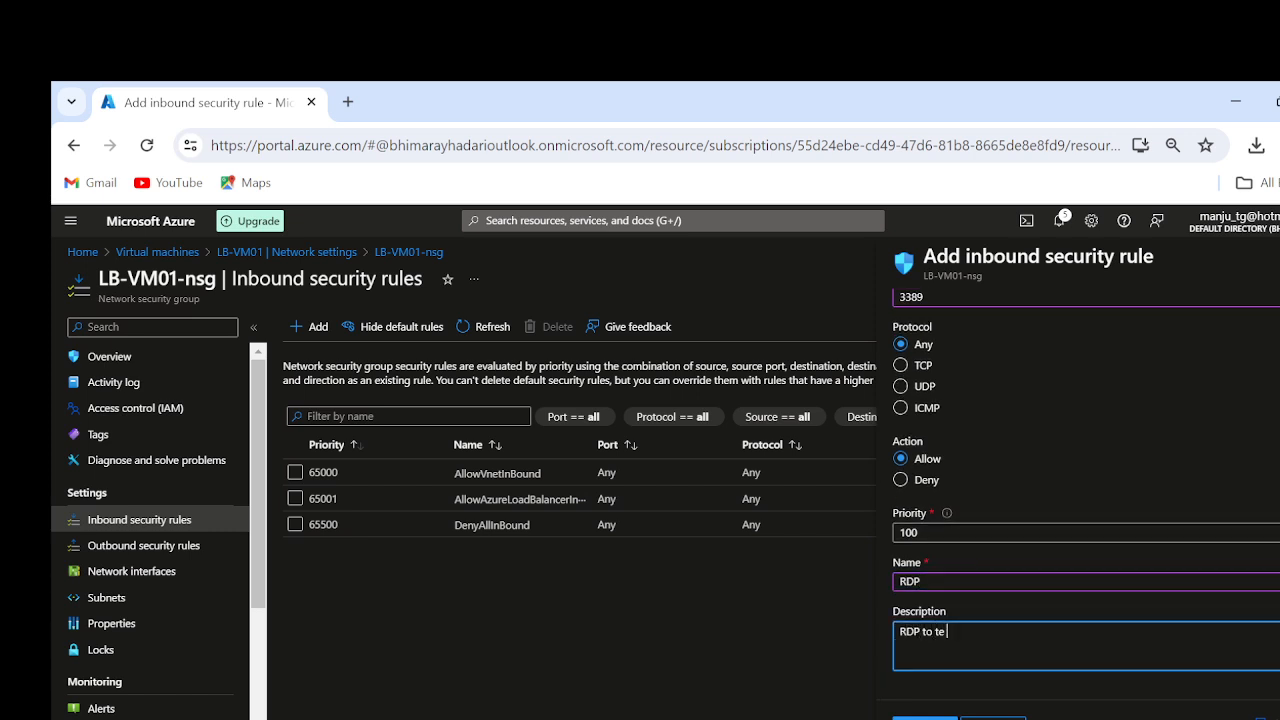
key("BackSpace")
type("h")
key("BackSpace")
type("he VM i Azure")
left_click(935, 718)
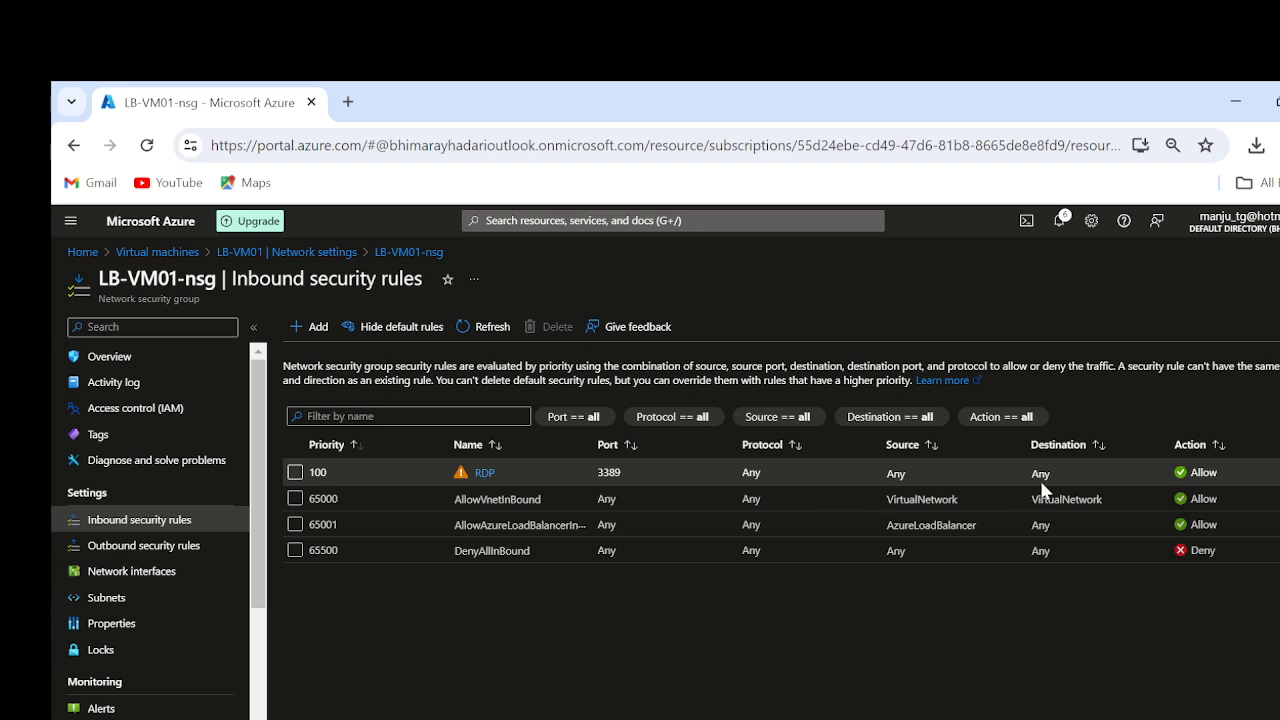
Return to the virtual machines list and try again to connect to LB-VM01 with the downloaded file LB-VM01 (2).rdp.
left_click(145, 251)
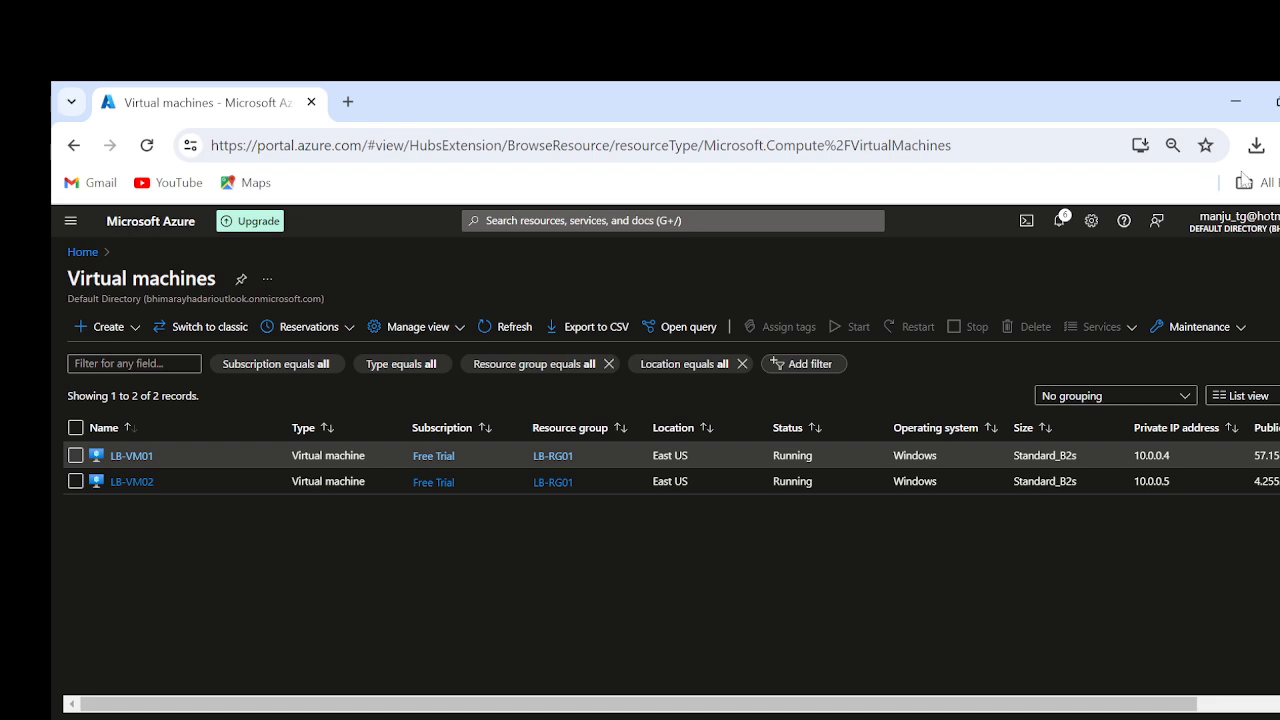
left_click(1256, 145)
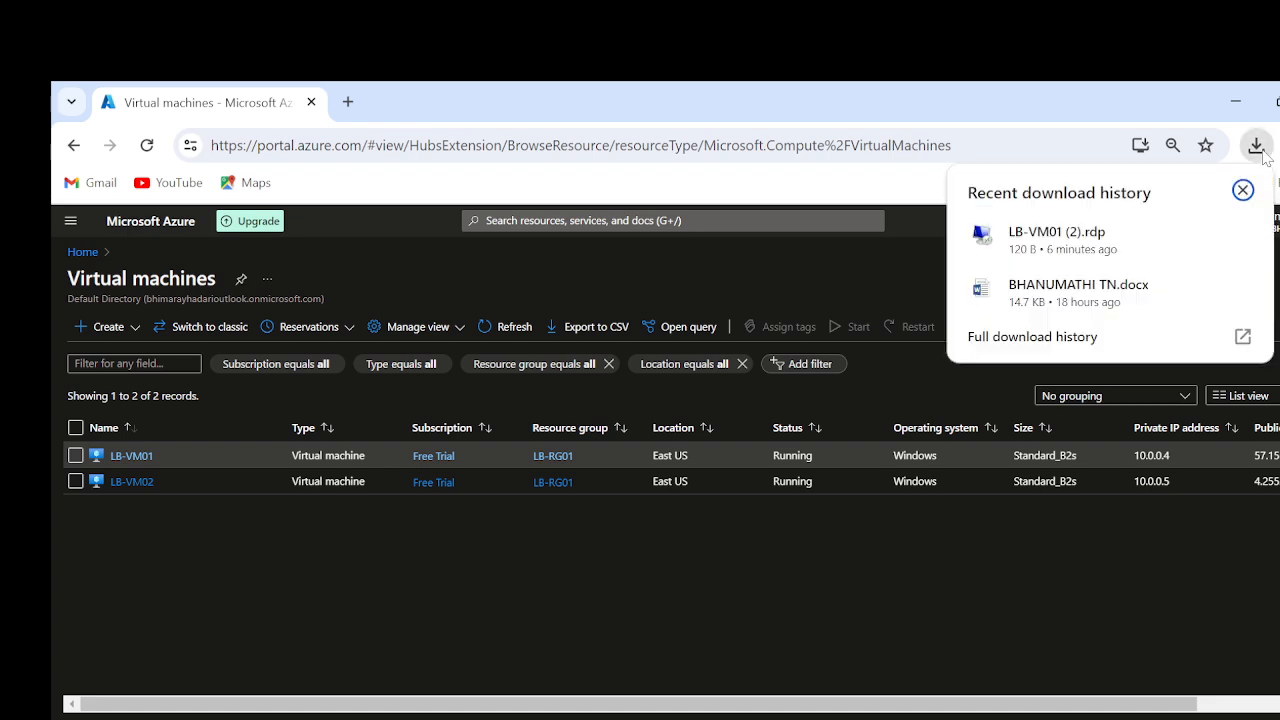
left_click(1046, 248)
left_click(850, 550)
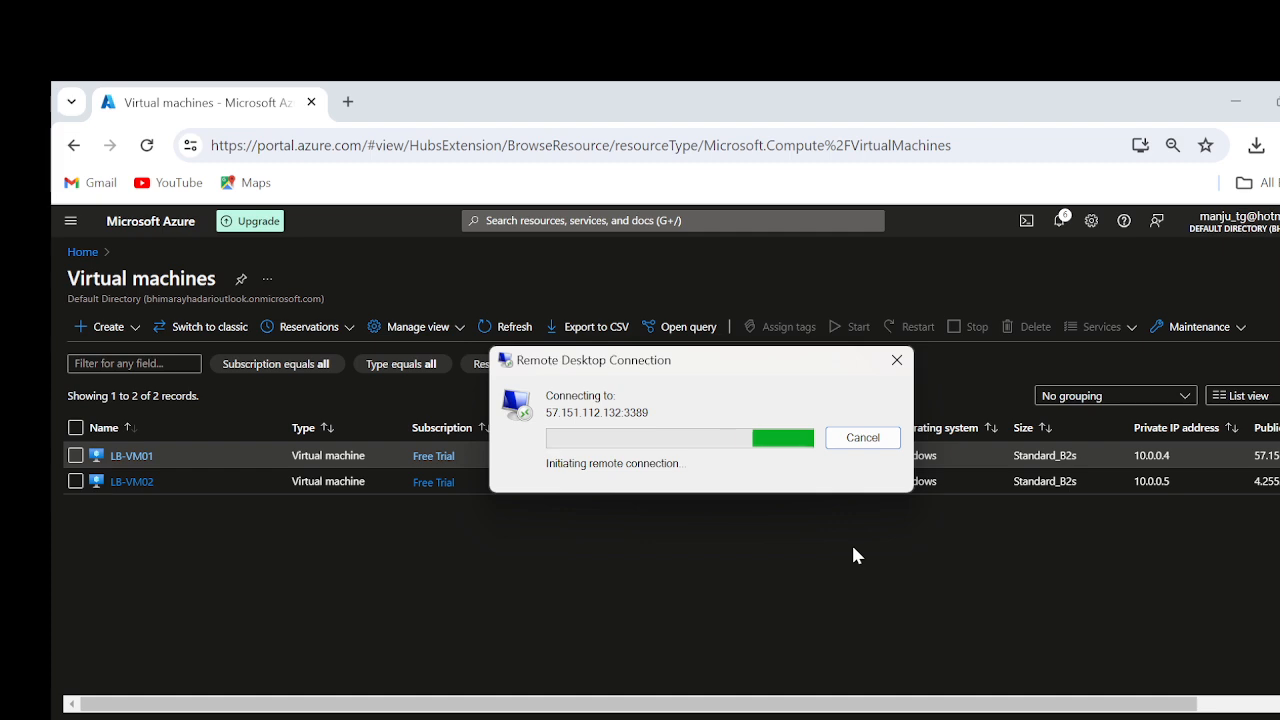
left_click(930, 487)
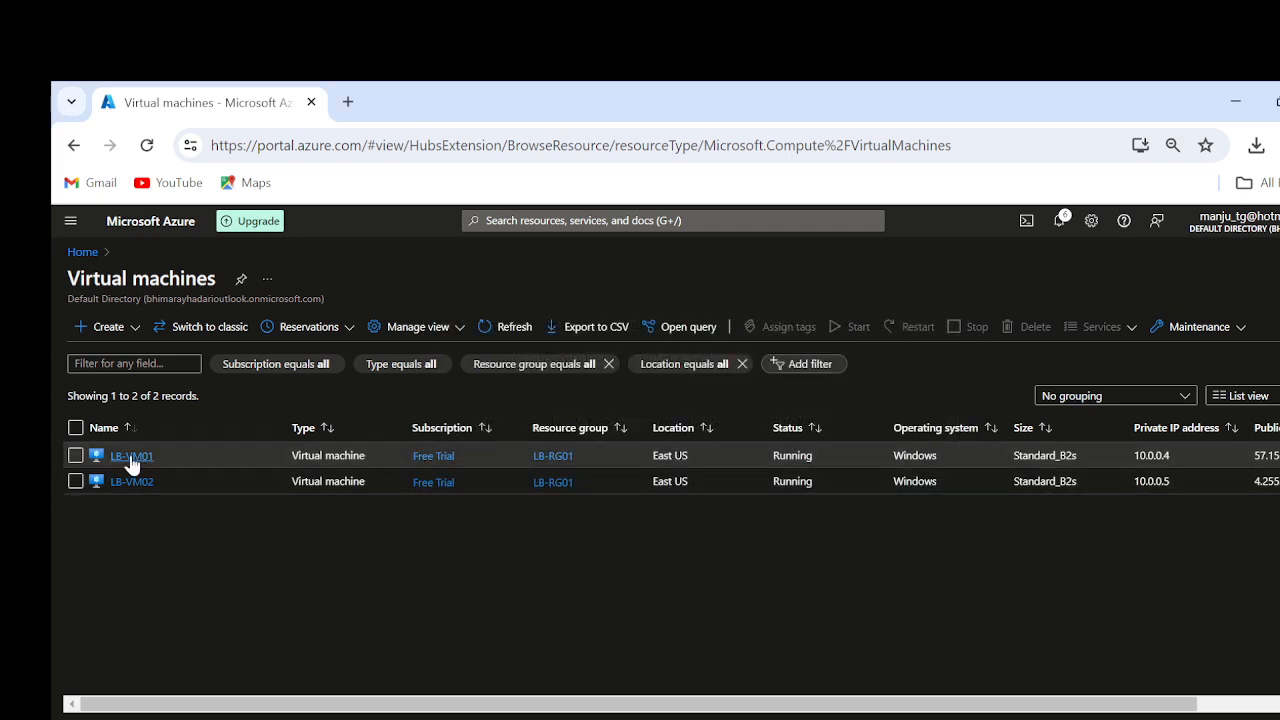
Refresh the virtual machines list, open LB-VM01's public IP configuration from its properties and copy the IP address.
left_click(507, 326)
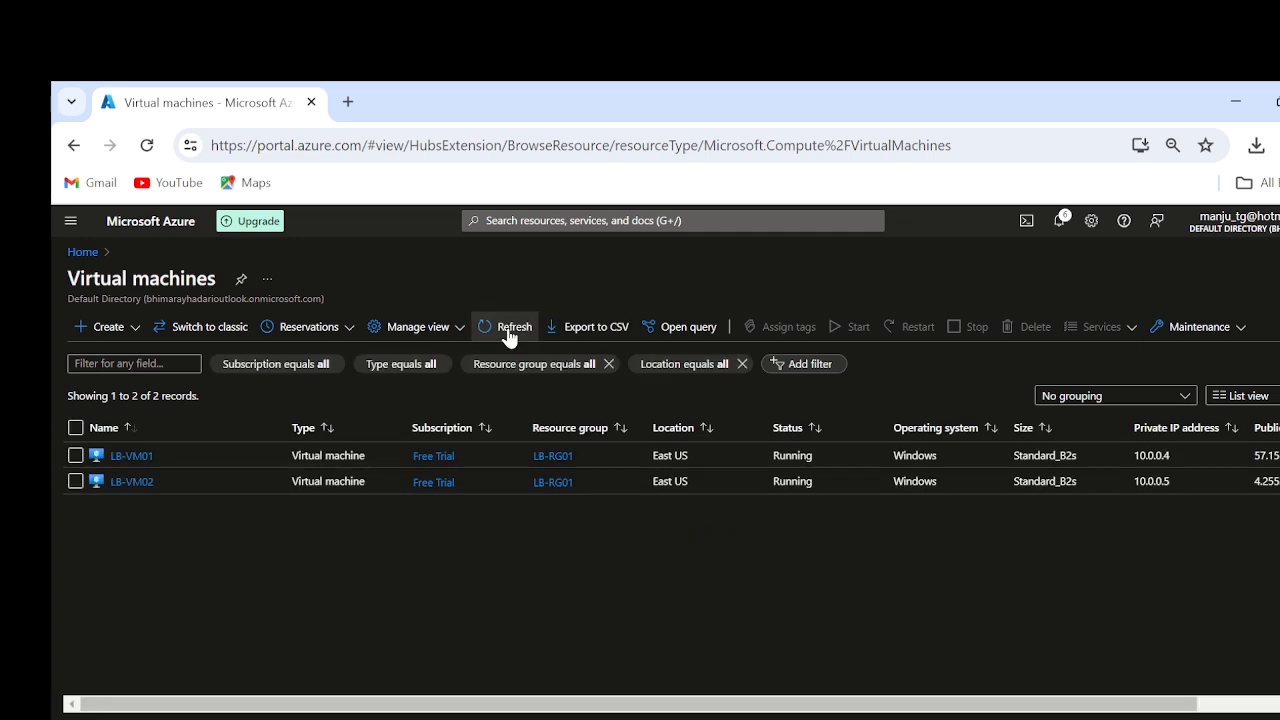
left_click(131, 455)
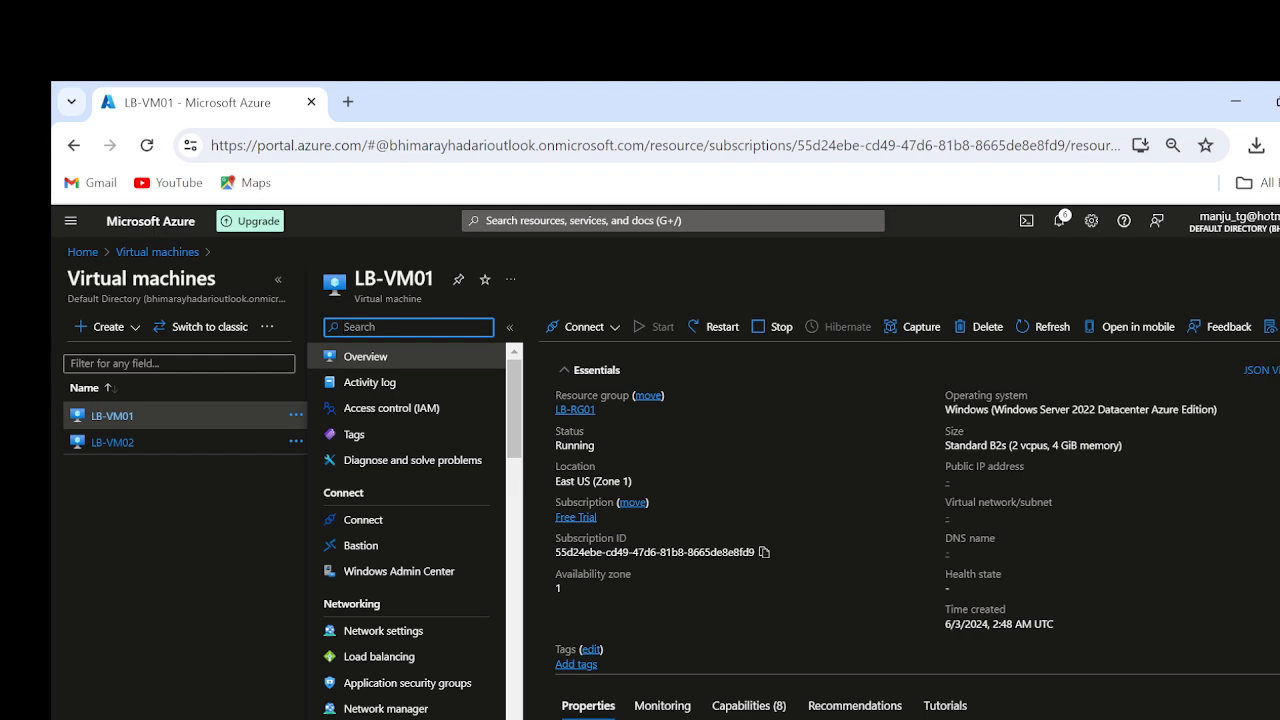
scroll(1098, 636, "down", 3)
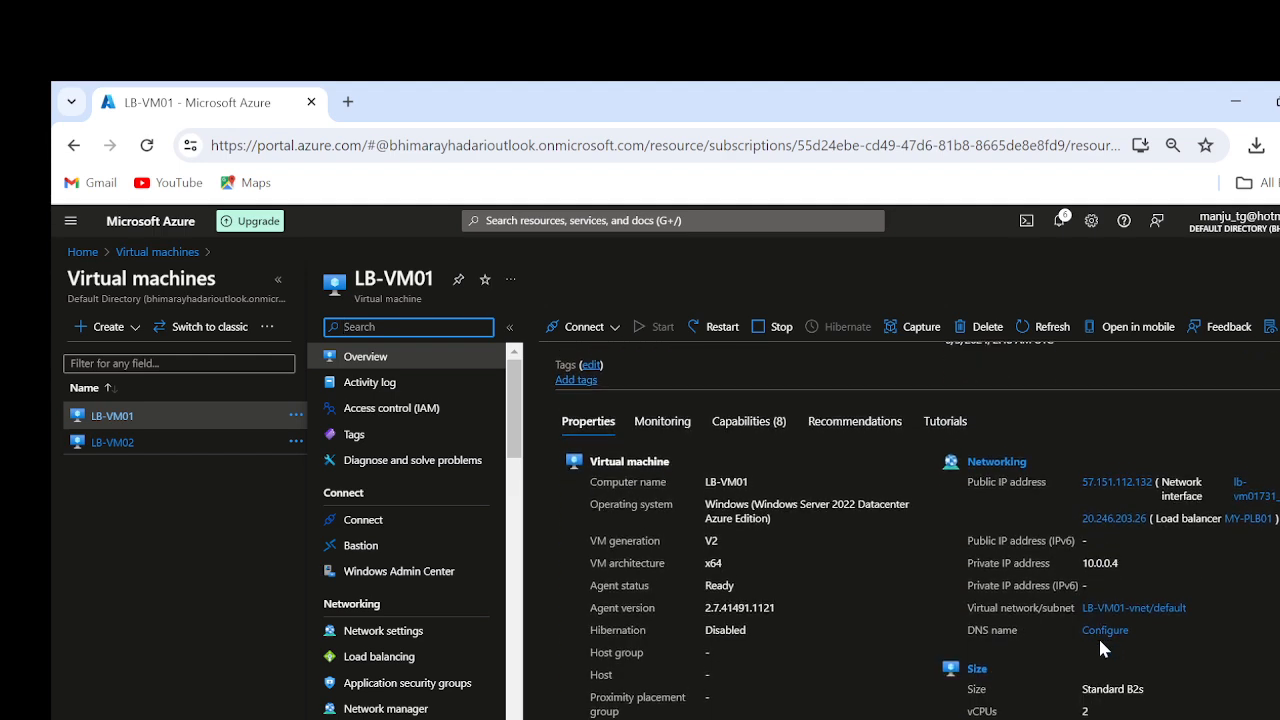
left_click(1083, 477)
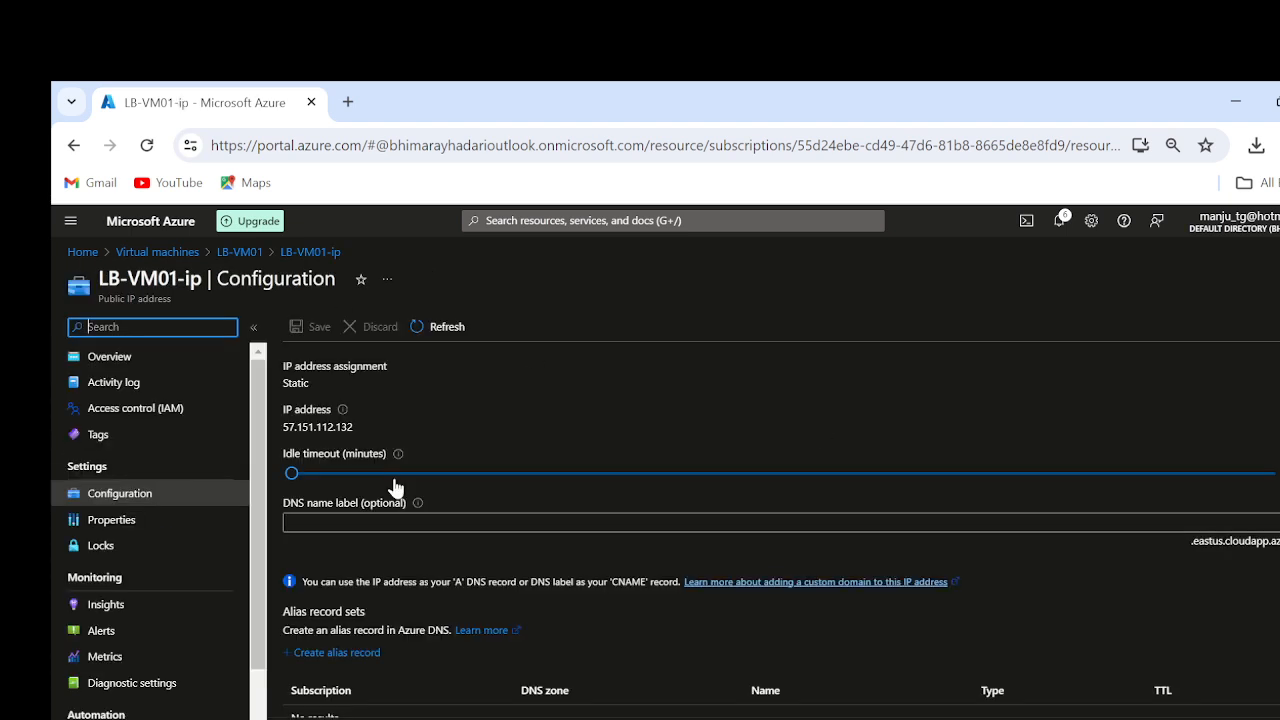
double_click(318, 427)
key("ctrl+c")
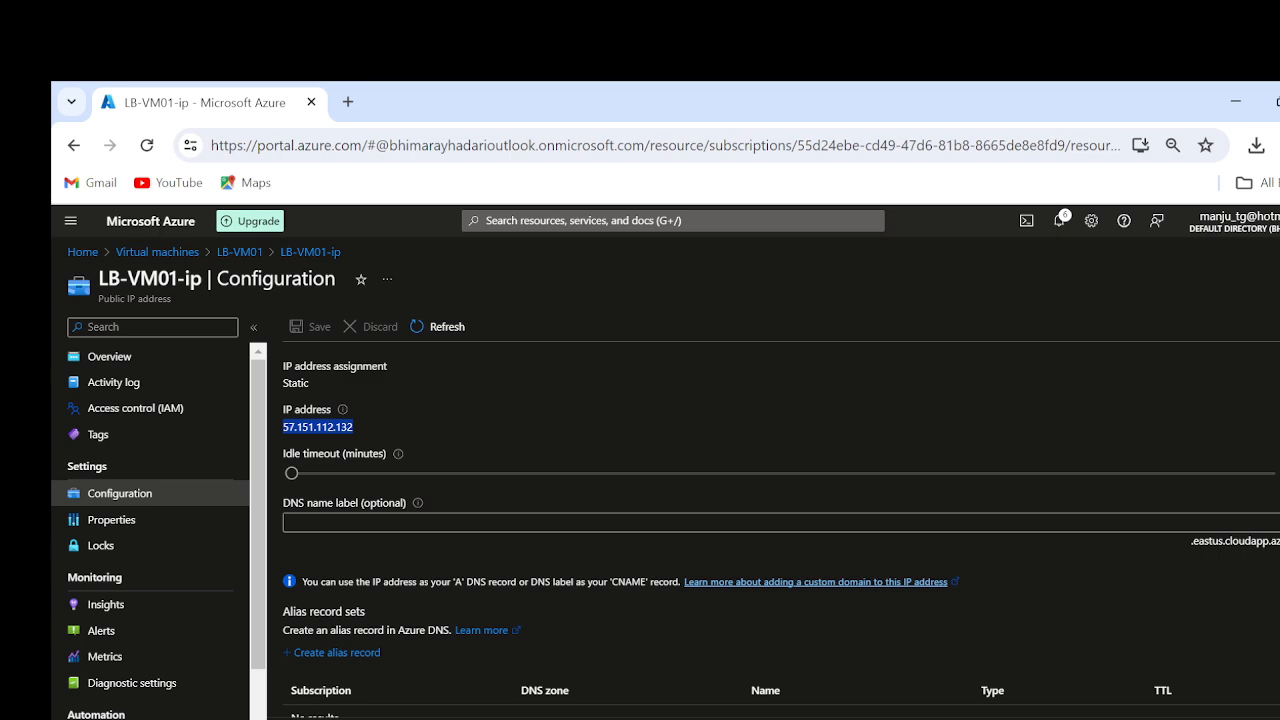
key("super+r")
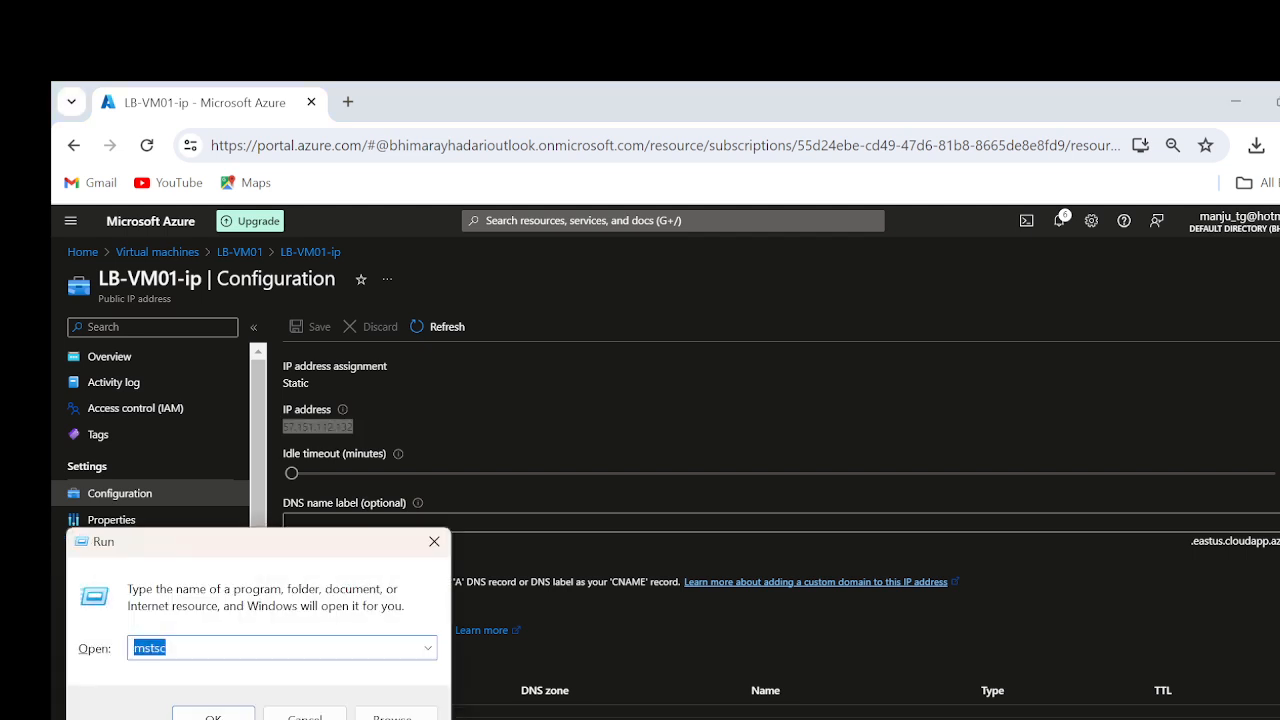
key("Return")
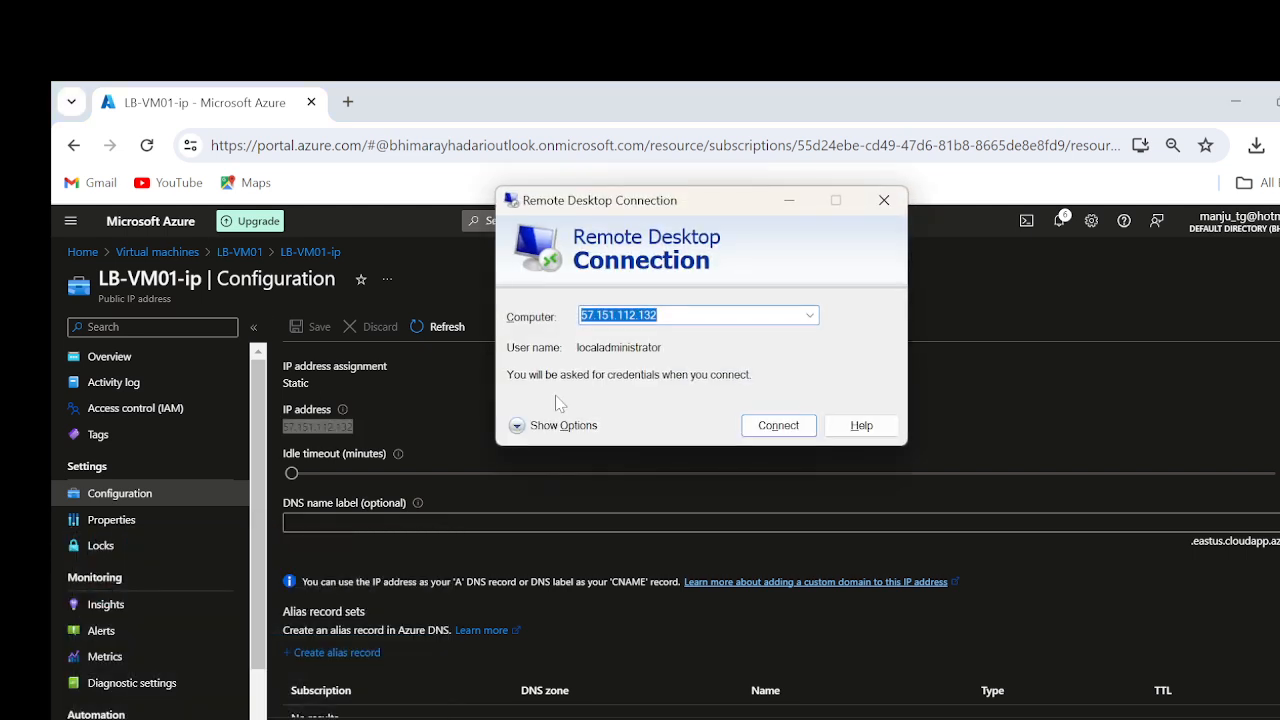
left_click(757, 426)
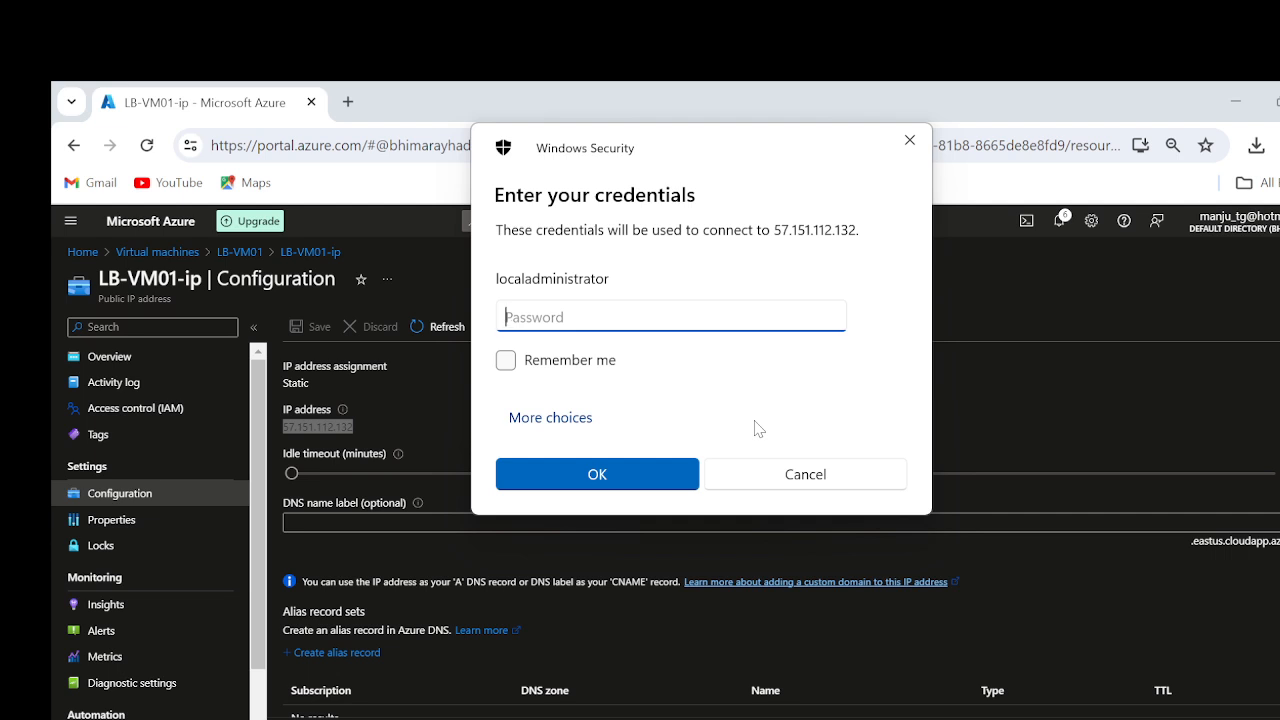
left_click(840, 480)
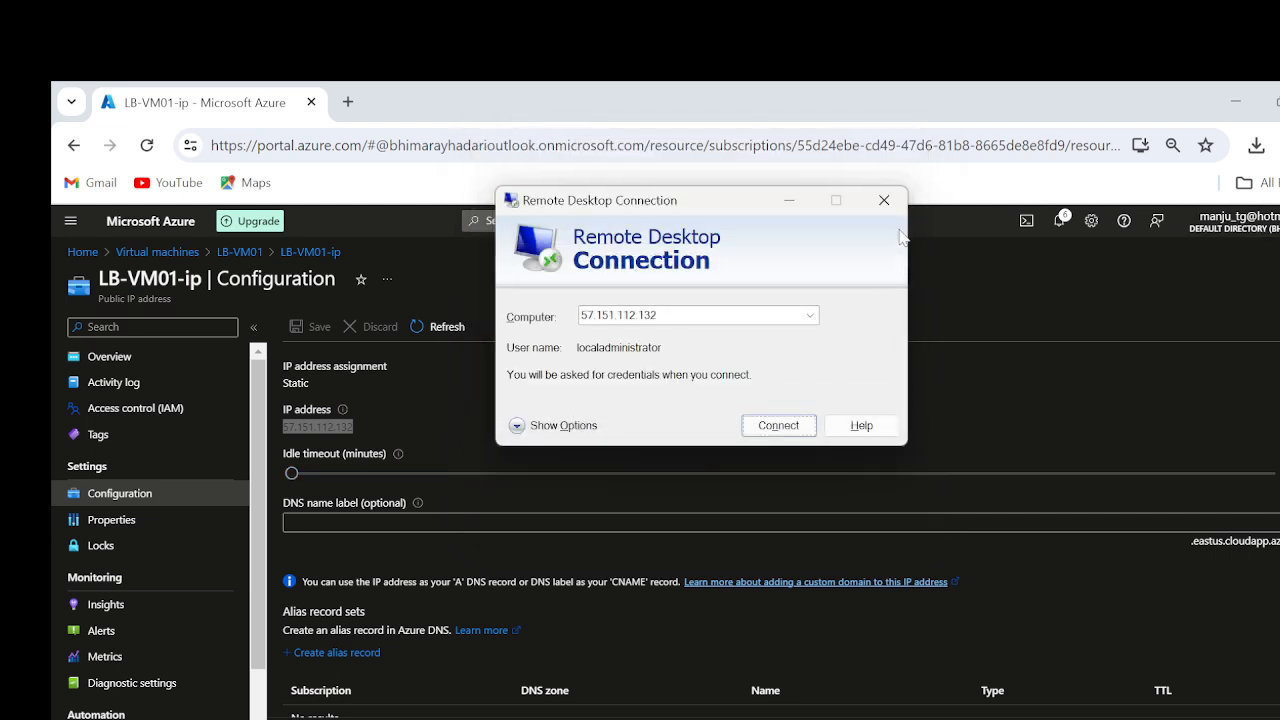
left_click(884, 200)
Connect to LB-VM01 with LB-VM01 (2).rdp, entering the localadministrator account password and accepting the publisher and certificate warnings.
left_click(1256, 145)
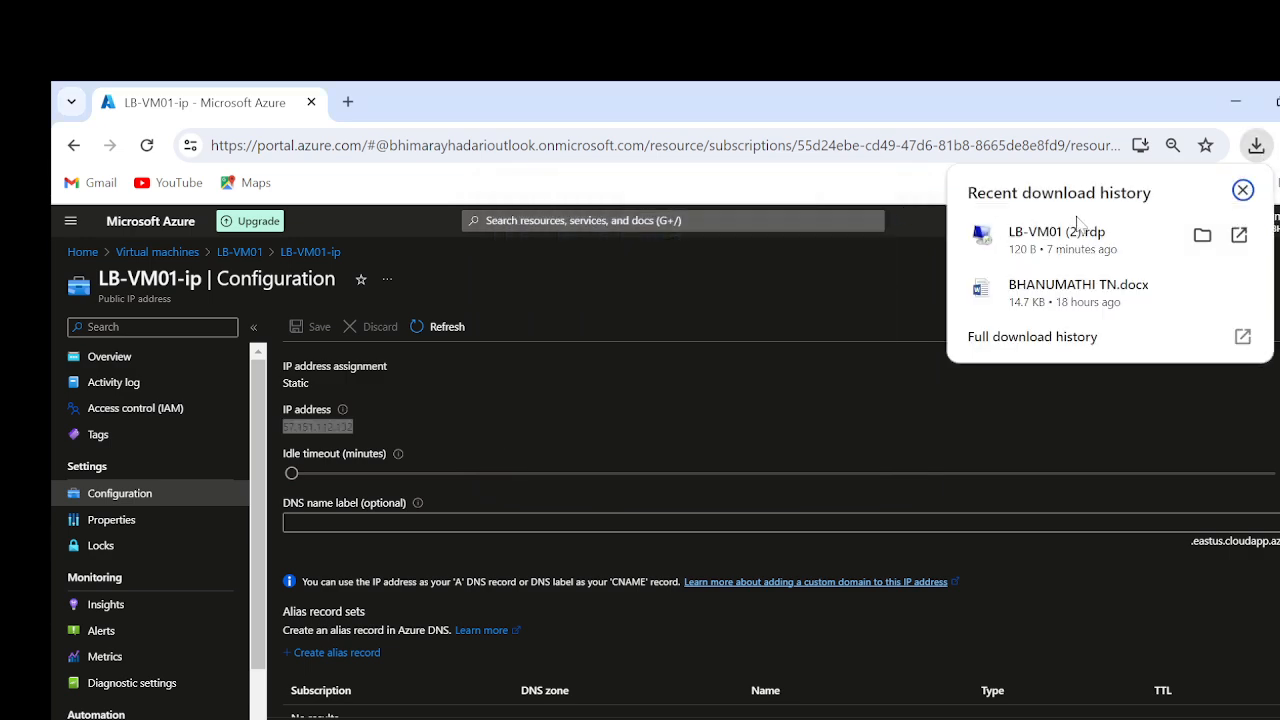
left_click(1068, 230)
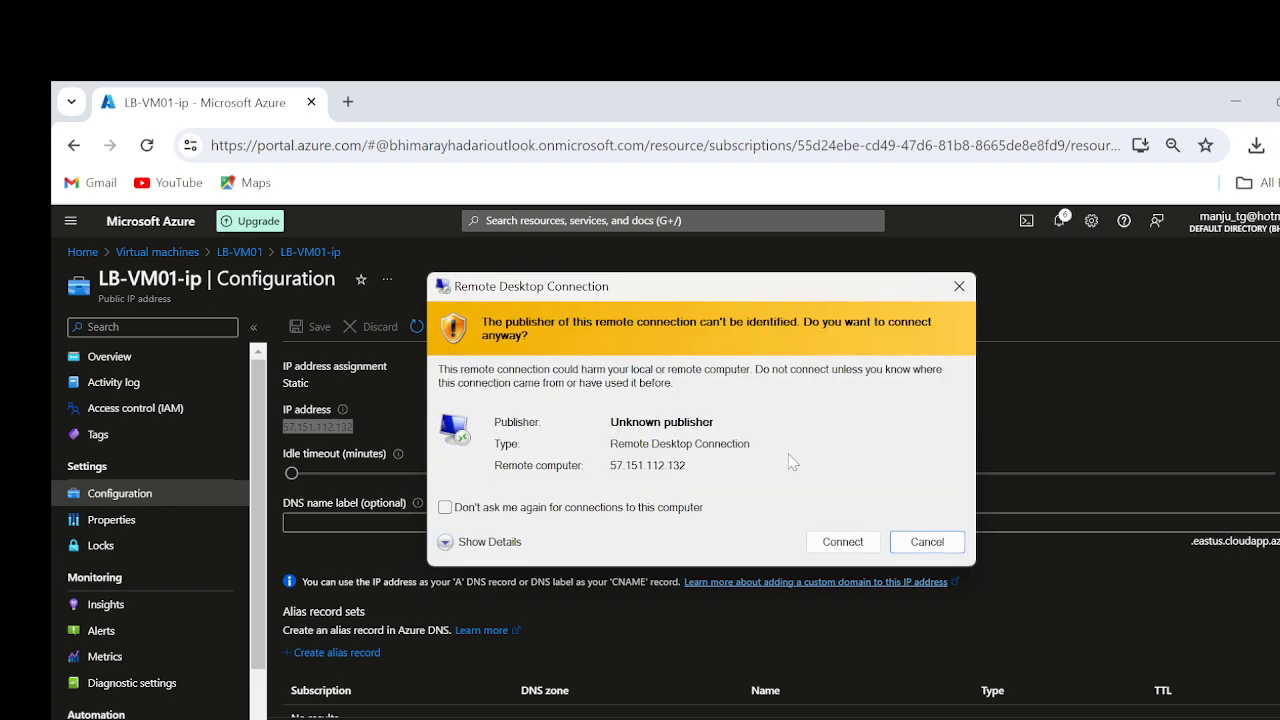
left_click(831, 543)
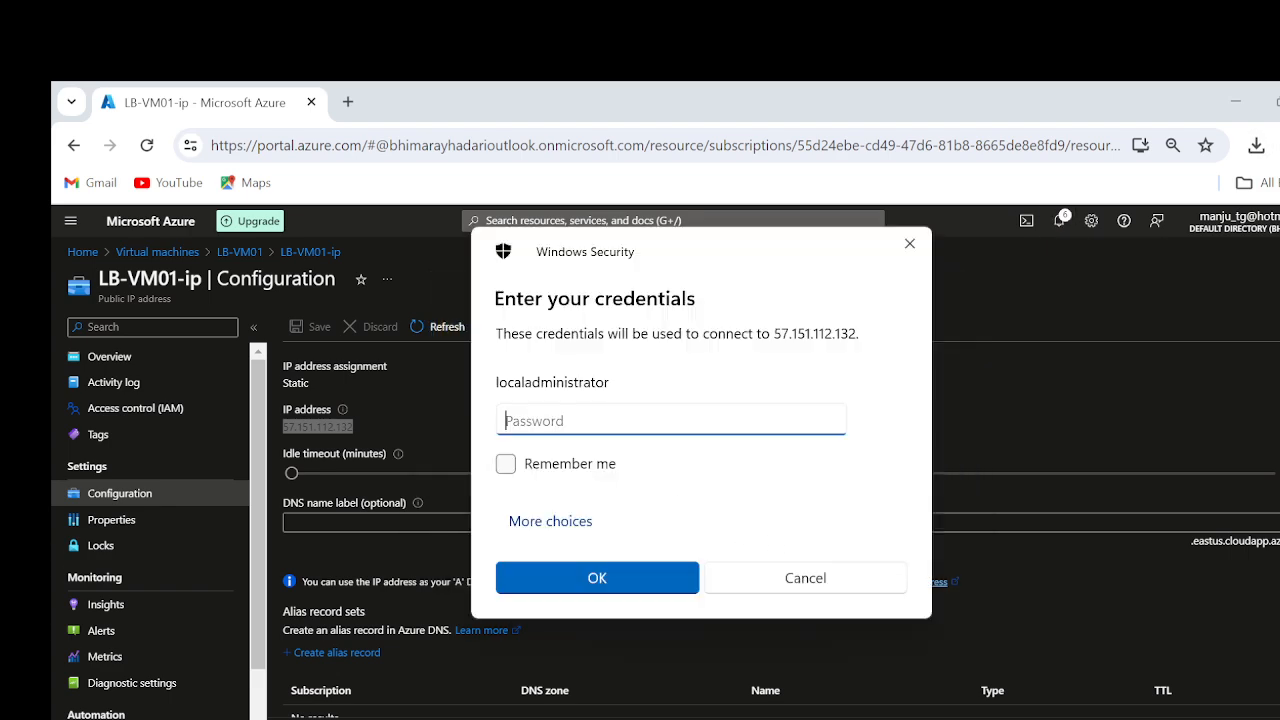
type("***********")
key("Return")
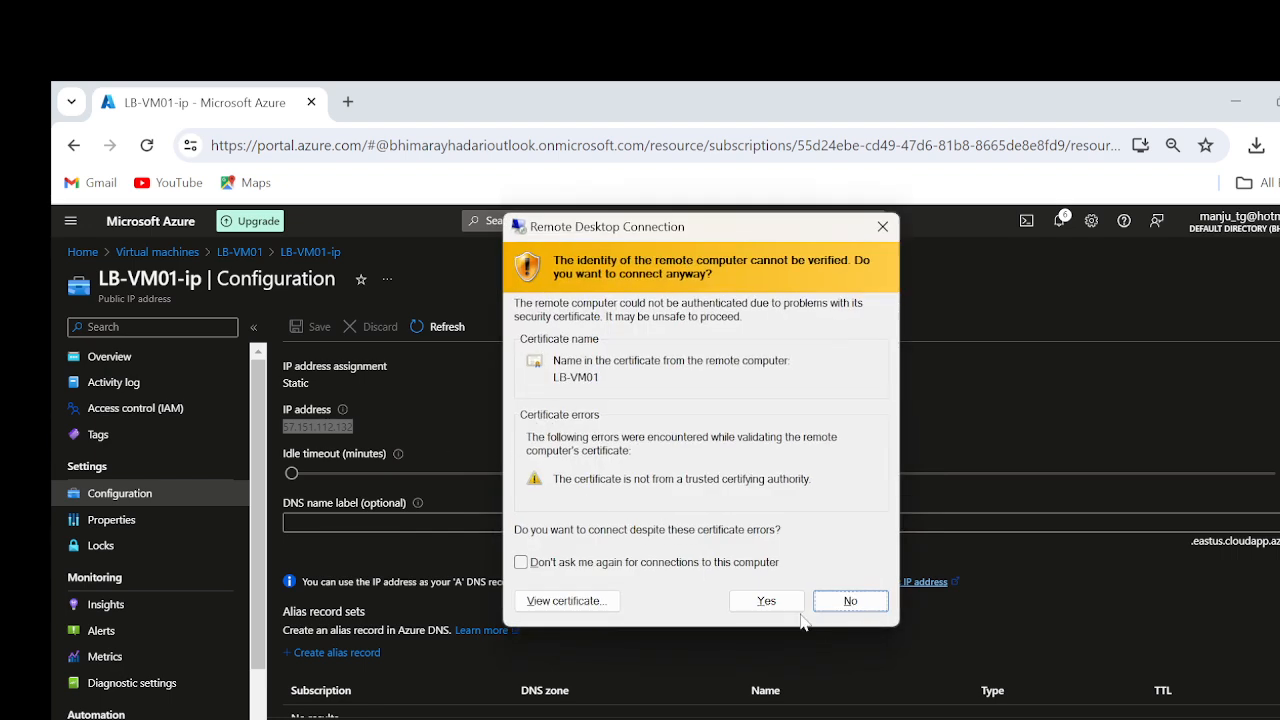
left_click(772, 603)
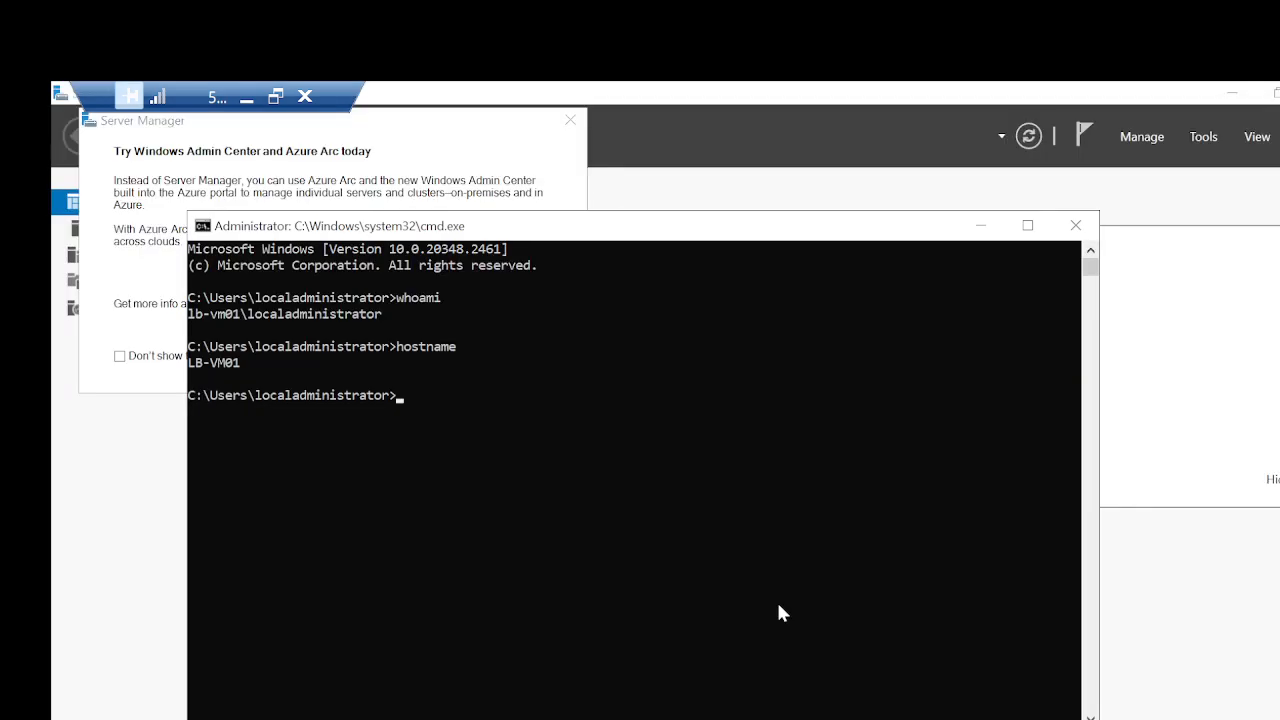
Close the command prompt and the Server Manager notice on LB-VM01, and minimize the remote session.
left_click(1075, 225)
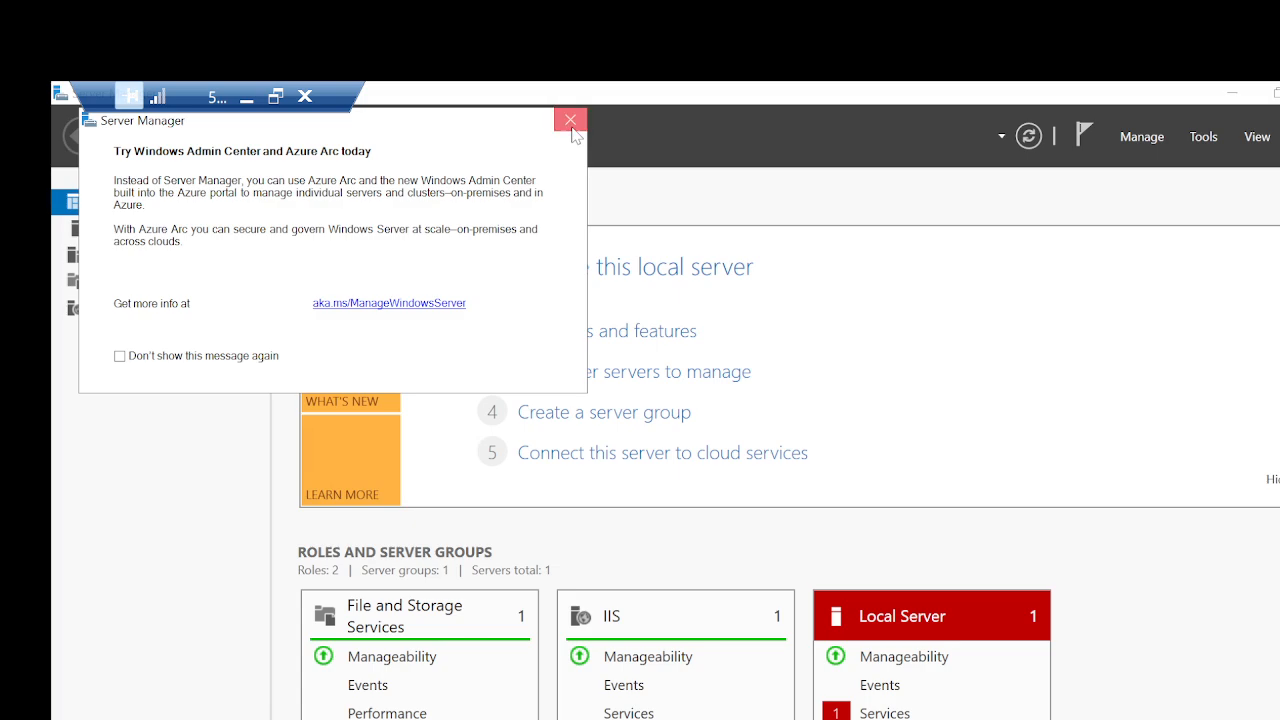
left_click(570, 120)
left_click(243, 99)
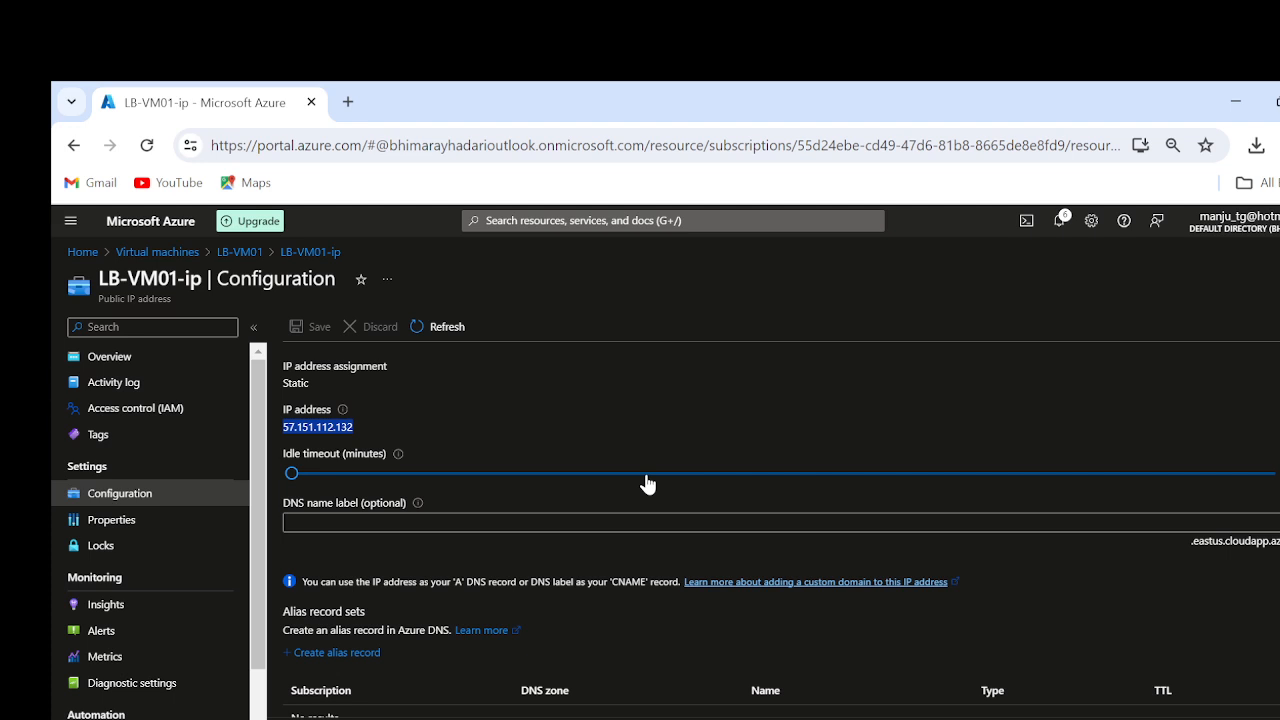
Try to open LB-VM01's copied public IP address 57.151.112.132 as a web page in a new browser tab.
key("ctrl+l")
left_click(347, 103)
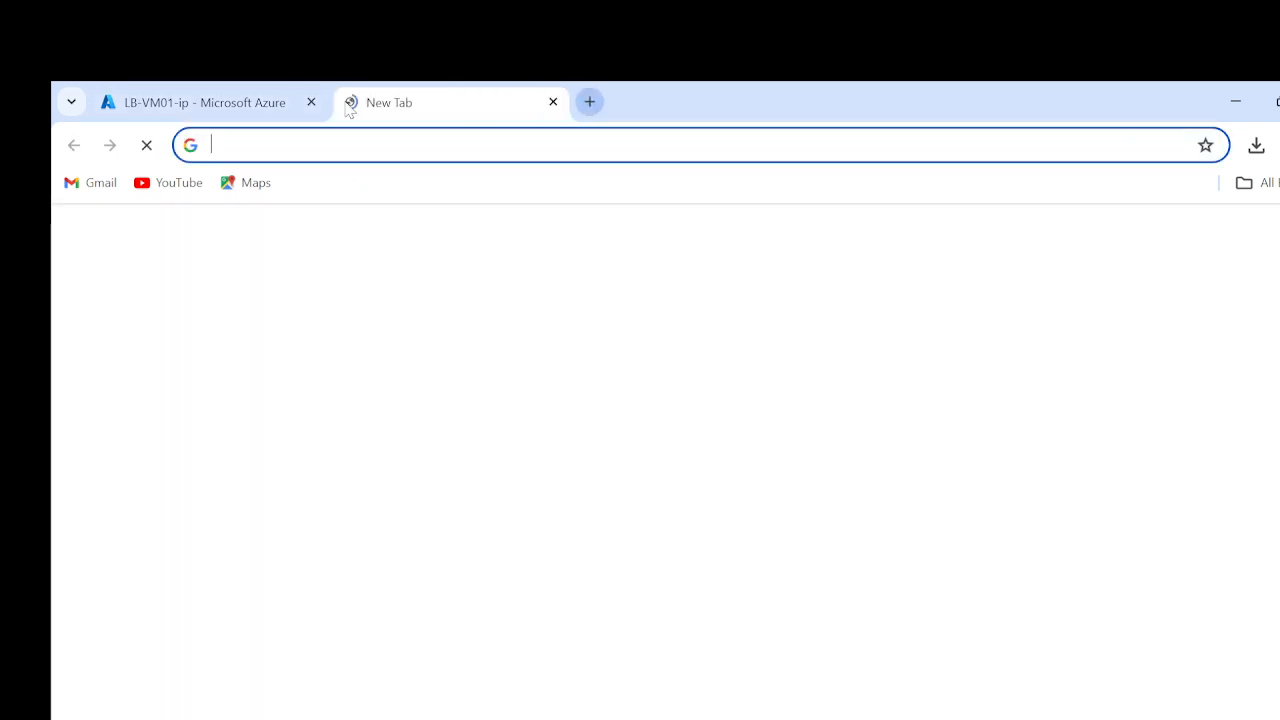
key("ctrl+v")
key("Return")
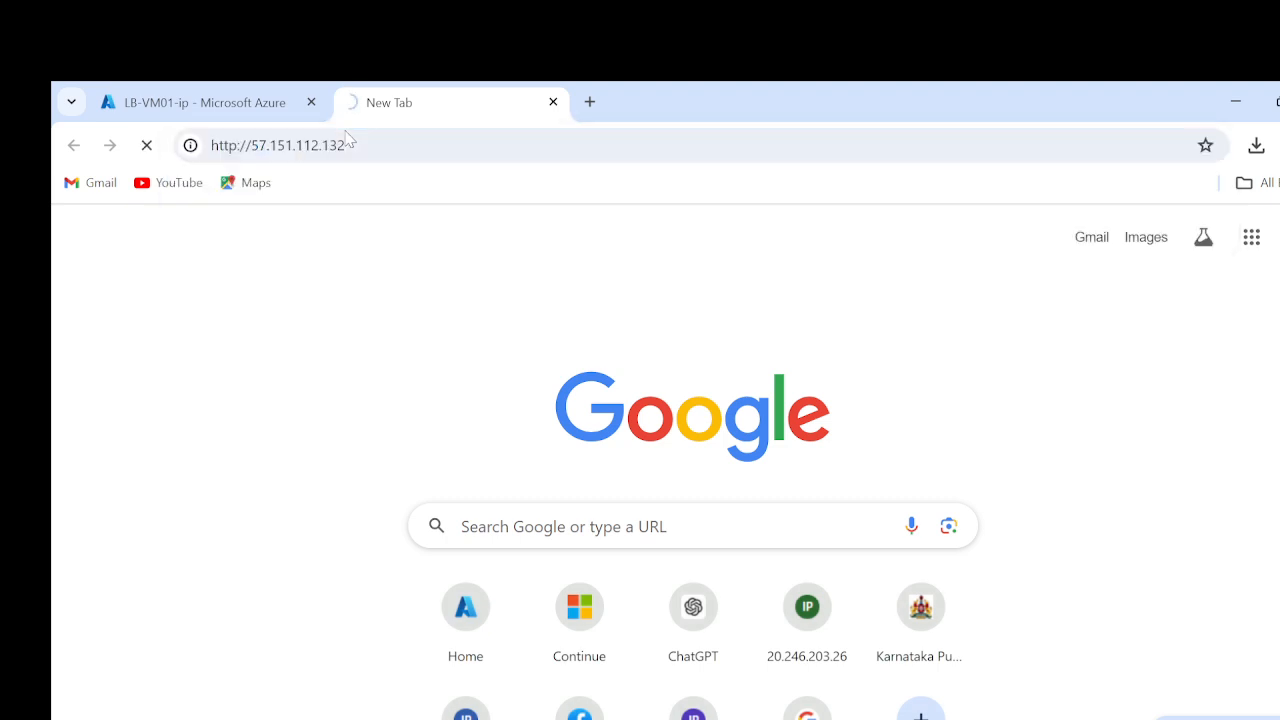
Return to the Azure portal and open network security group LB-VM01-nsg through the network settings of virtual machine LB-VM01.
left_click(172, 103)
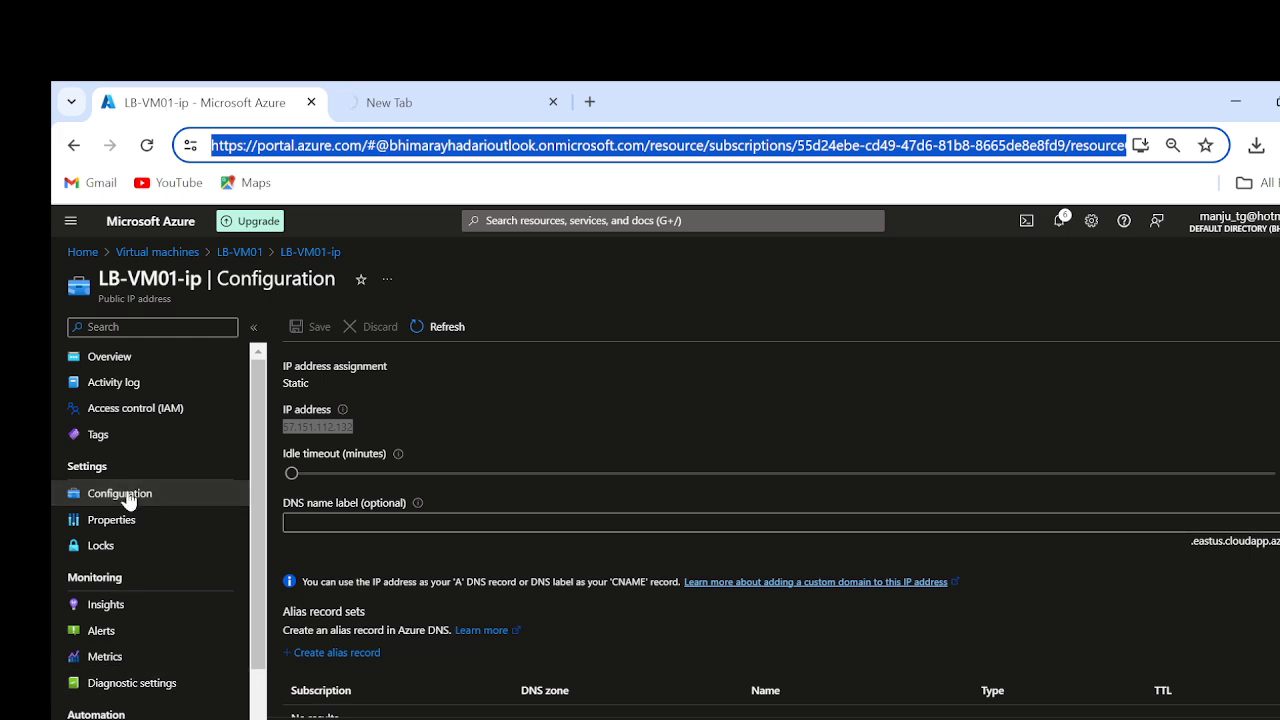
scroll(127, 500, "down", 1)
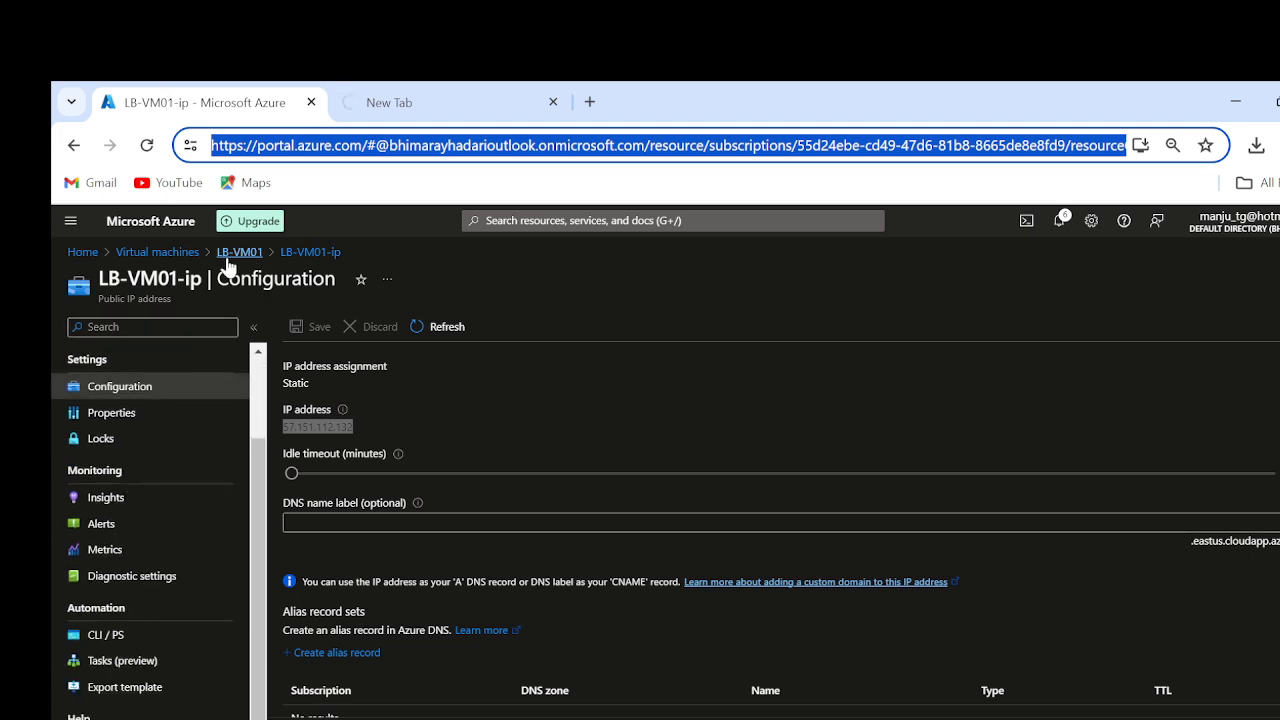
left_click(136, 258)
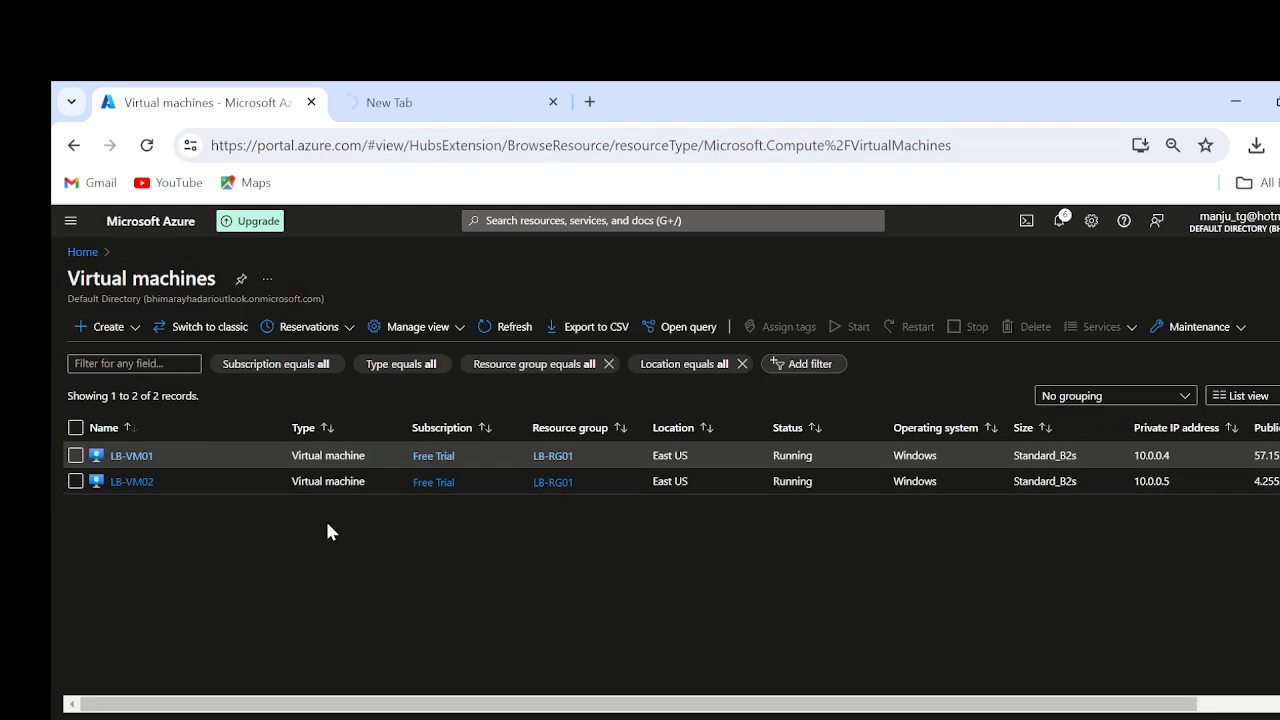
left_click(127, 458)
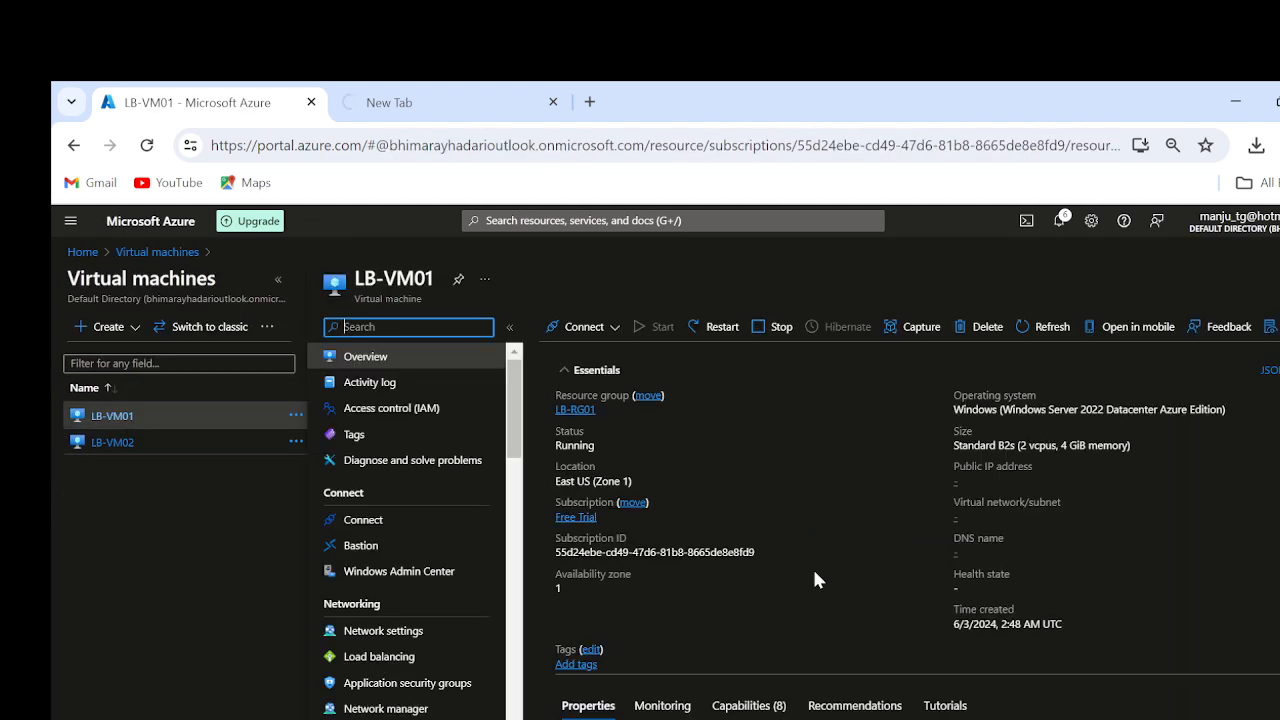
scroll(451, 630, "down", 2)
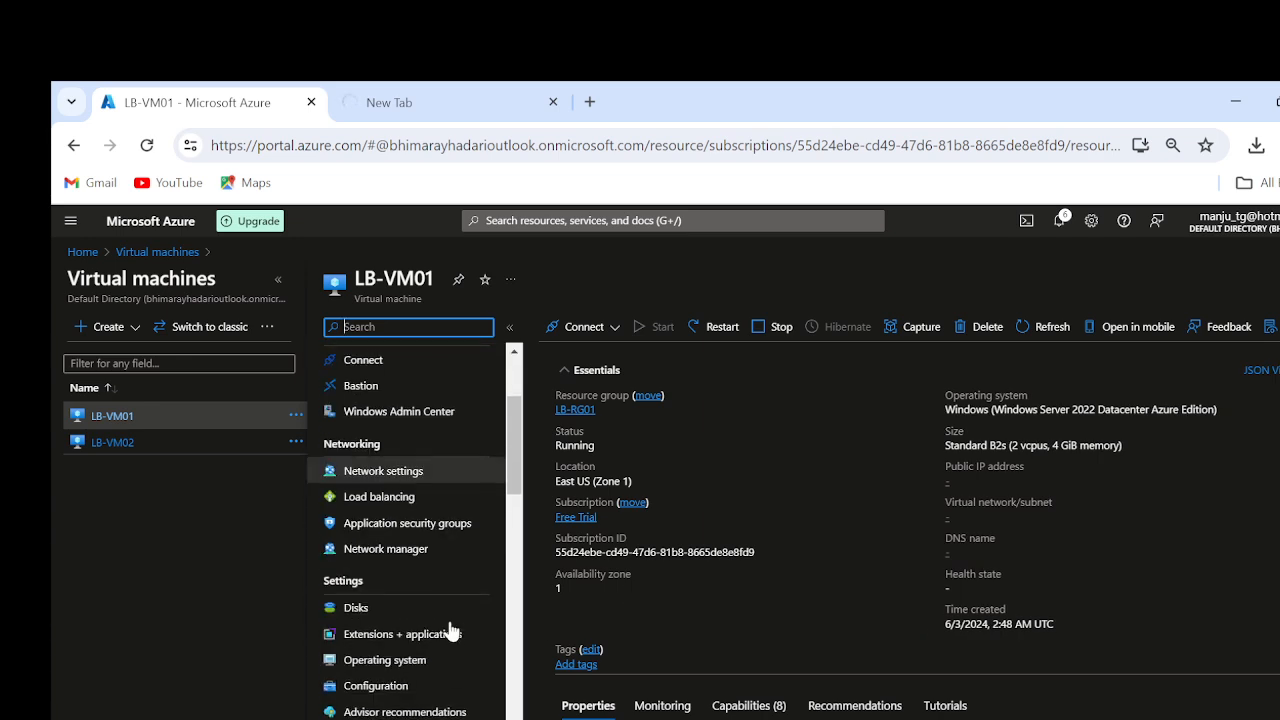
left_click(371, 457)
scroll(813, 533, "down", 5)
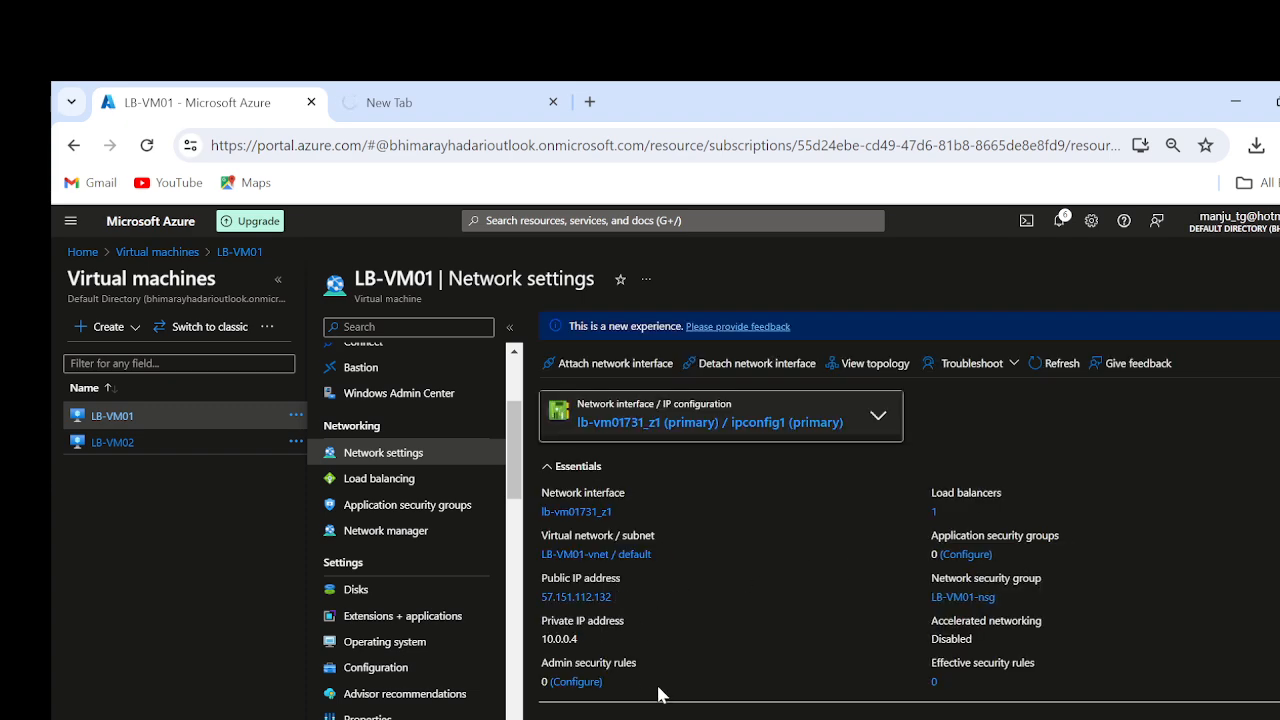
scroll(660, 690, "down", 2)
scroll(660, 693, "down", 1)
left_click(776, 540)
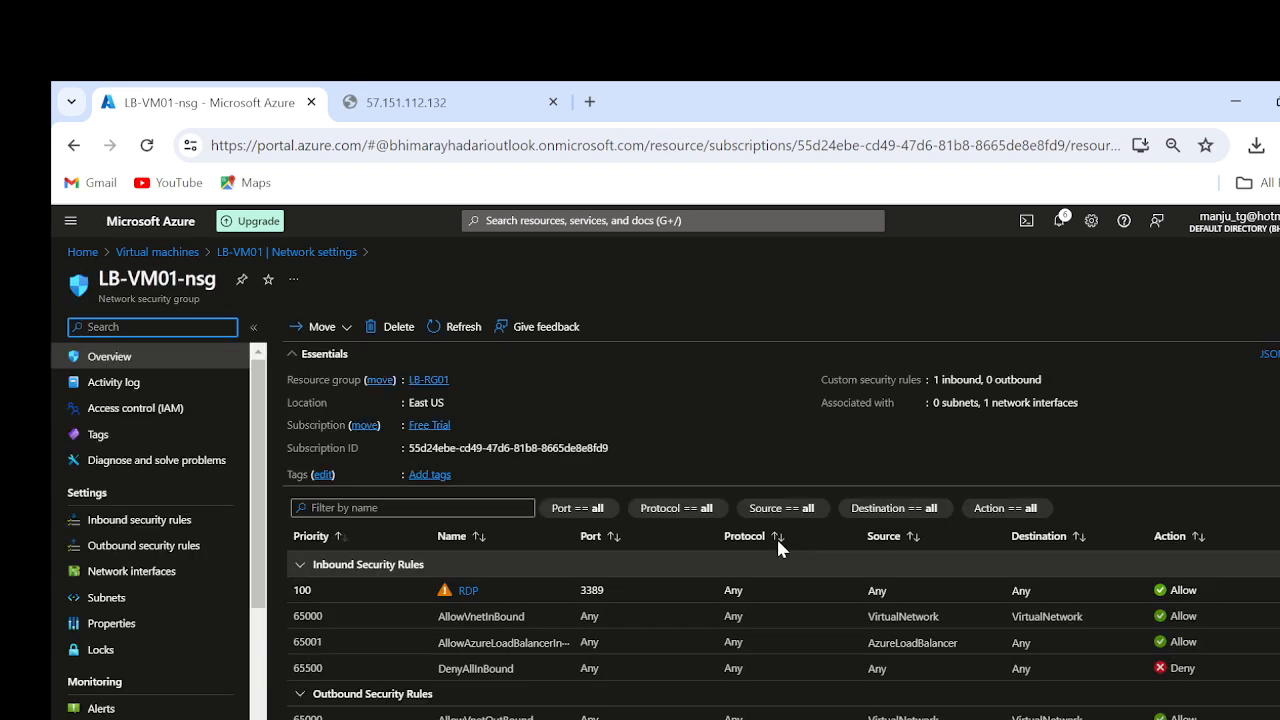
Examine the outbound security rules of LB-VM01-nsg, pointing out the priority and action of AllowInternetOutBound.
left_click(100, 545)
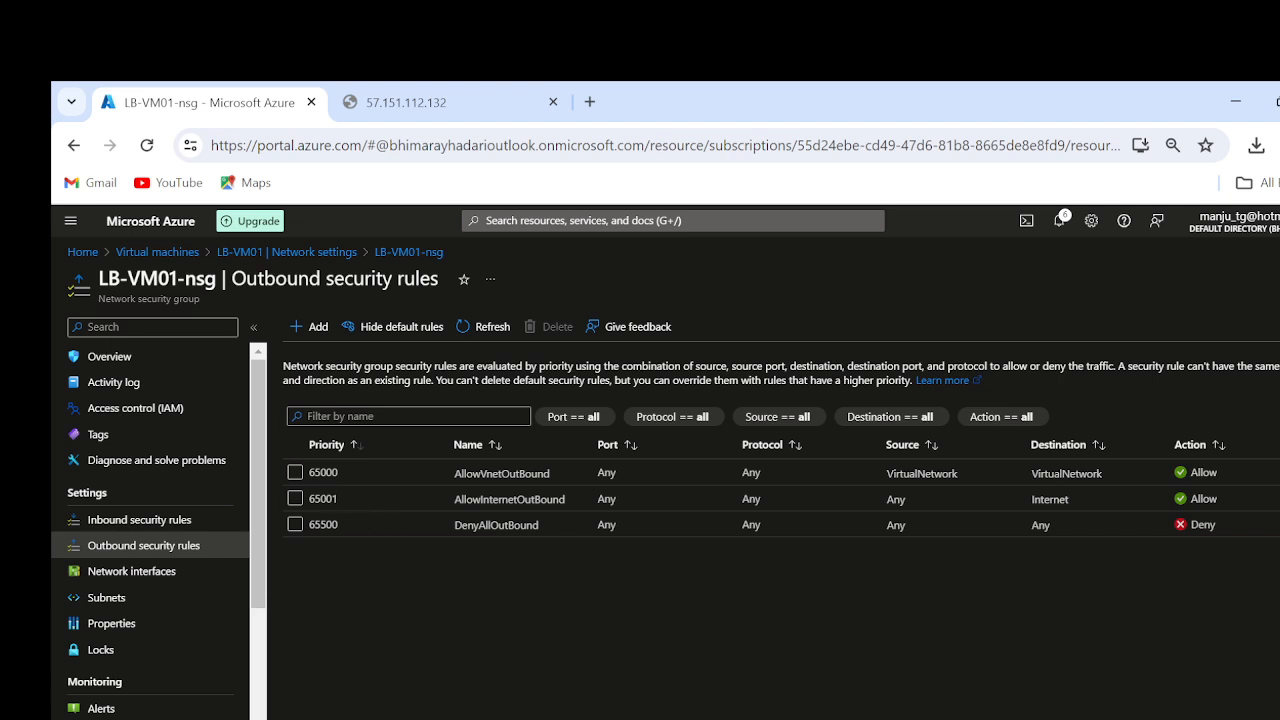
double_click(323, 499)
double_click(1204, 499)
Start a new inbound security rule in LB-VM01-nsg with IP Addresses as the source and the source range 10.0.0.0/24.
left_click(129, 522)
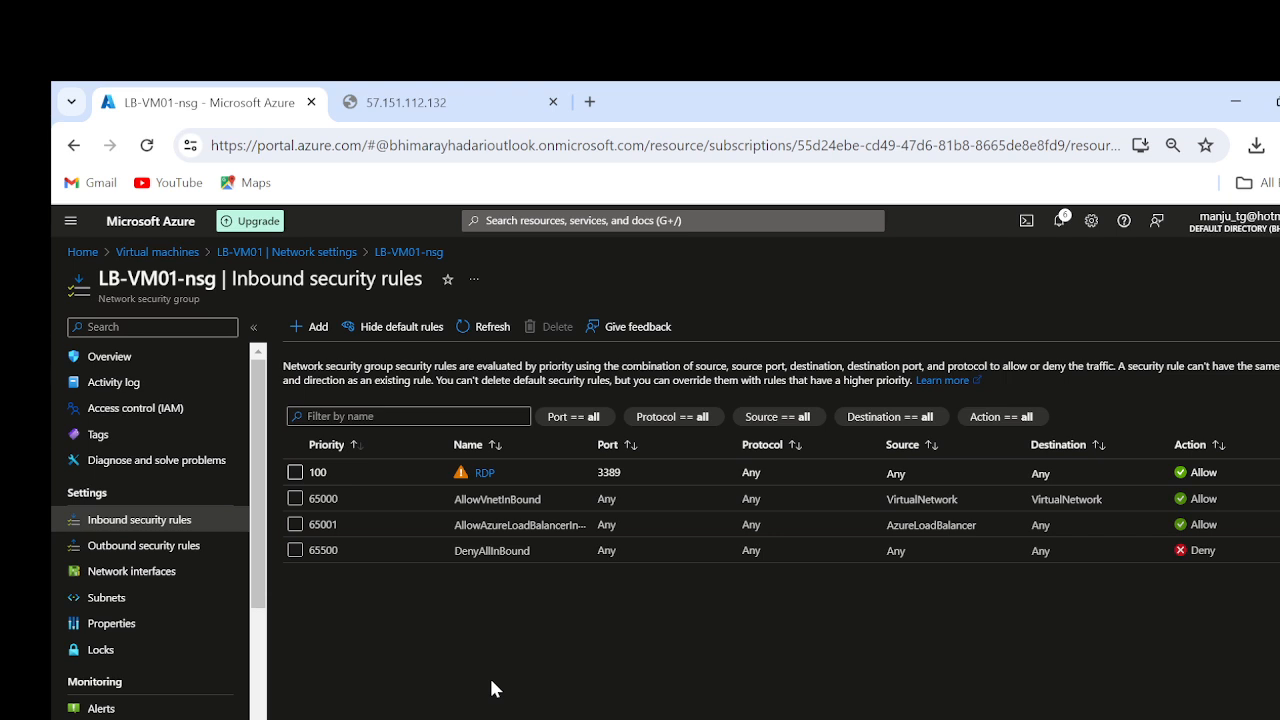
left_click(315, 330)
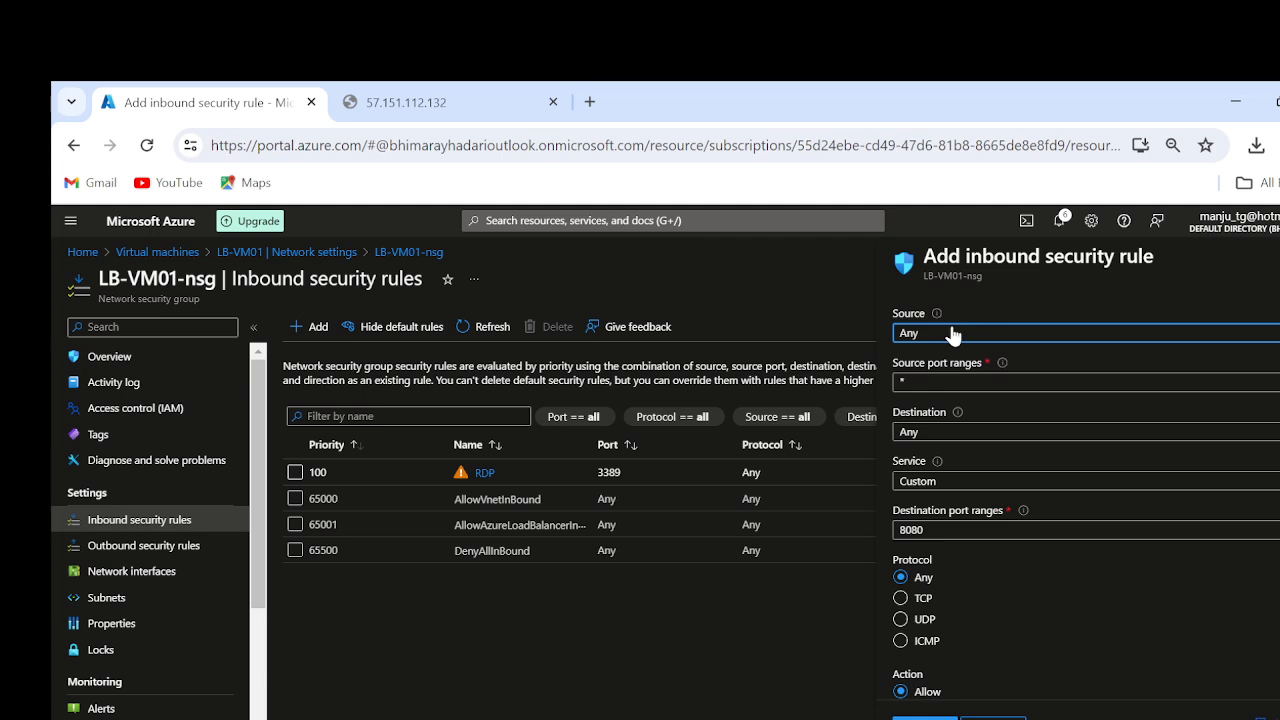
left_click(953, 335)
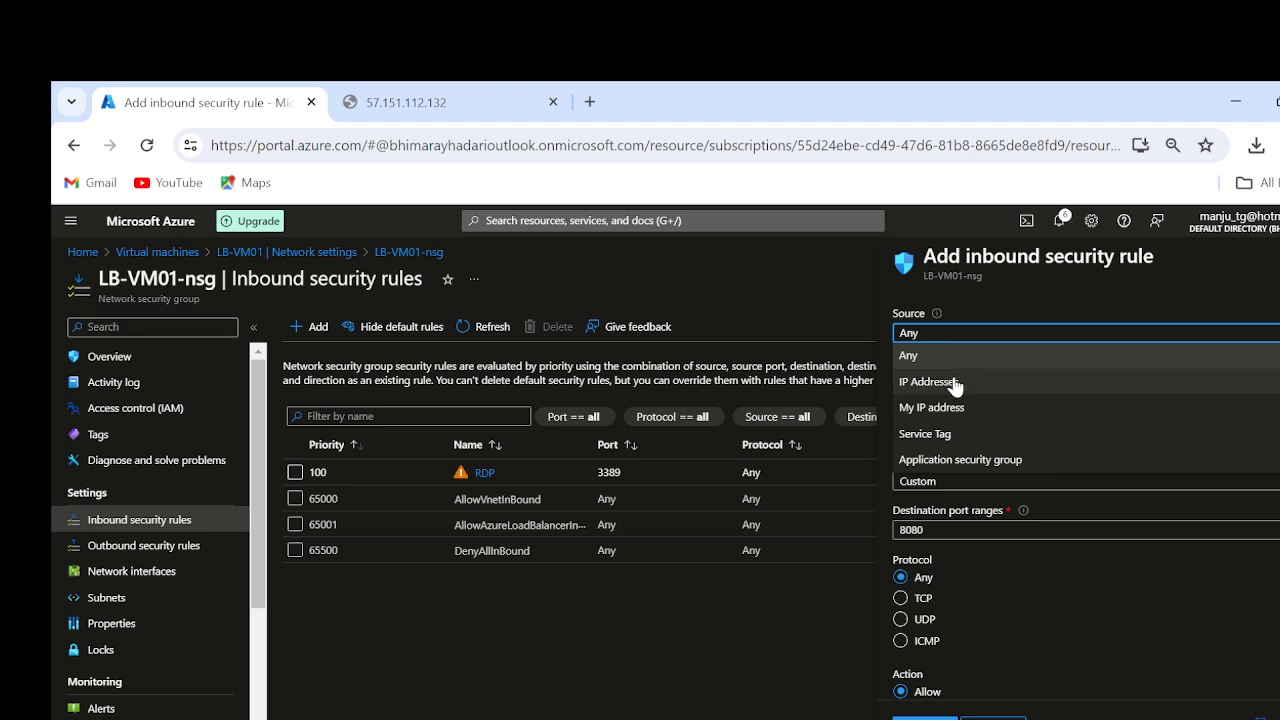
left_click(953, 382)
left_click(953, 382)
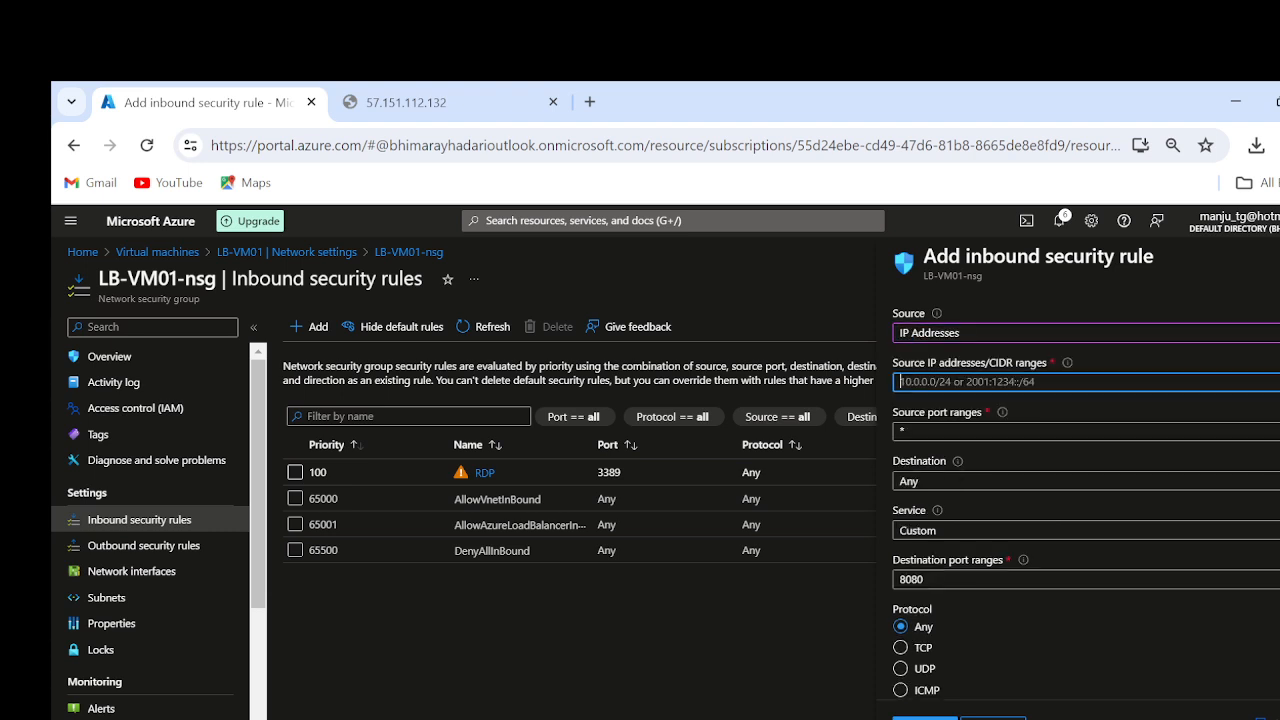
type("10.")
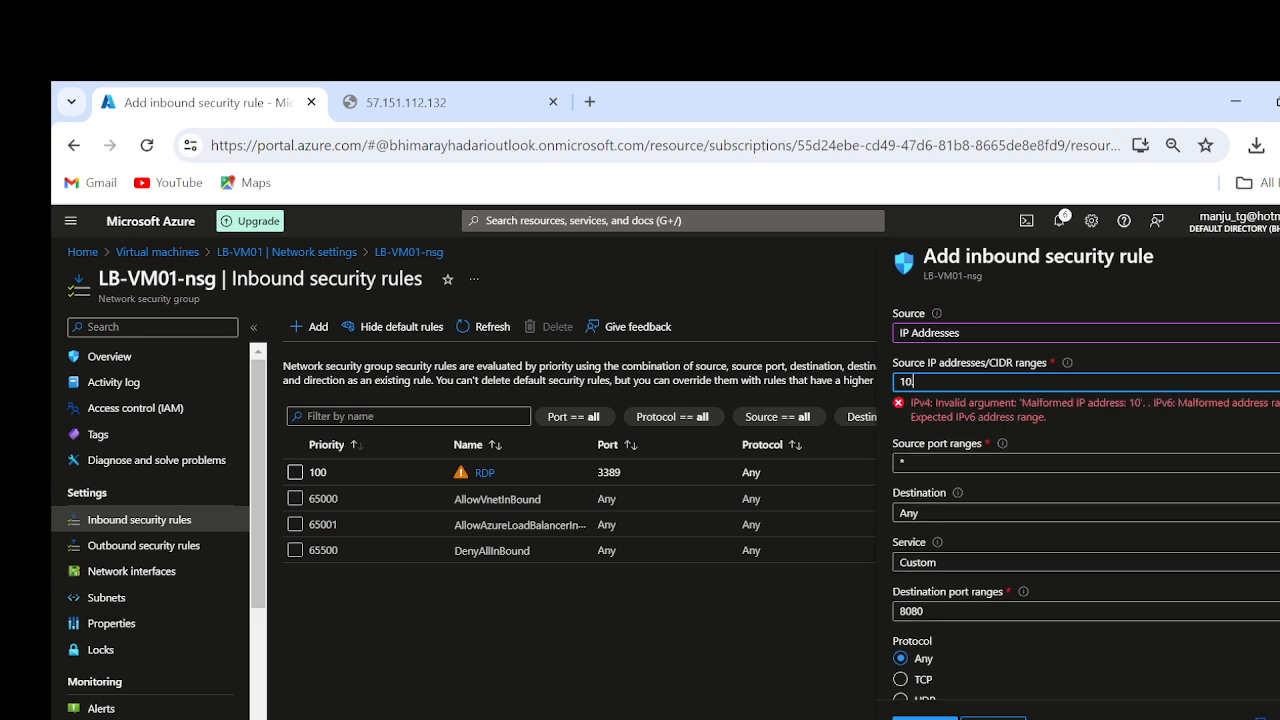
type("0.0.0.")
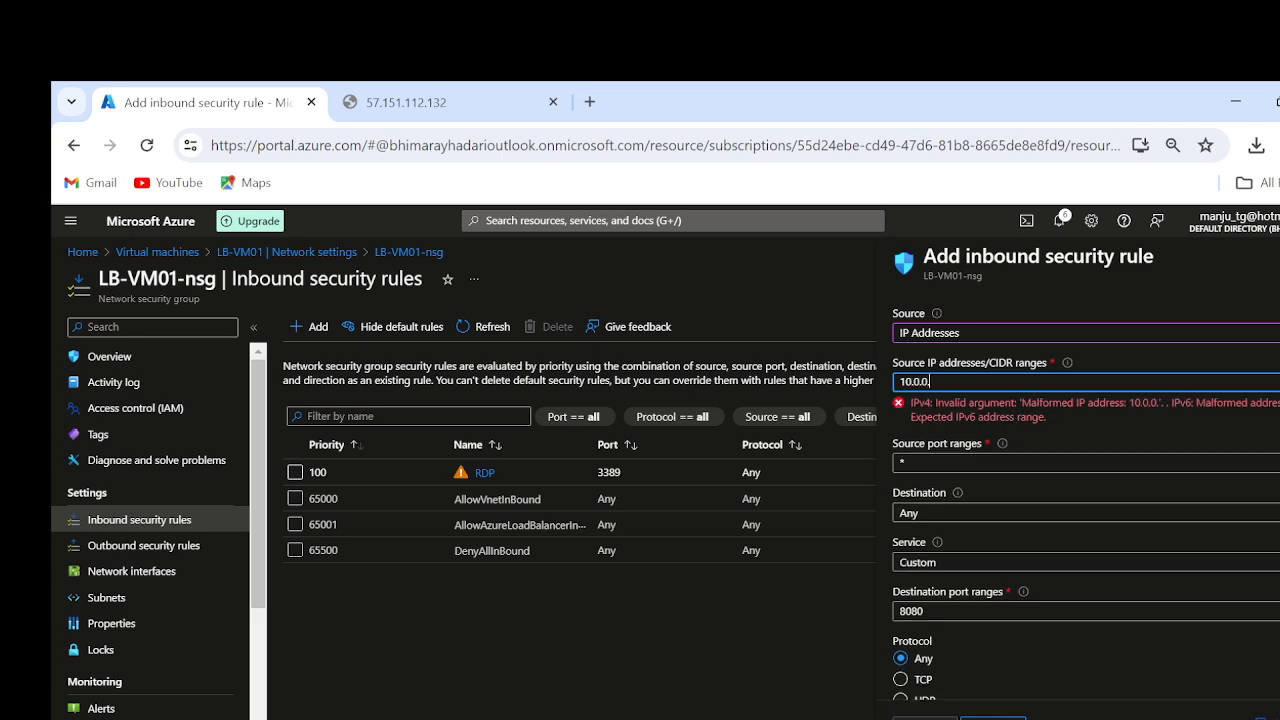
type("/24")
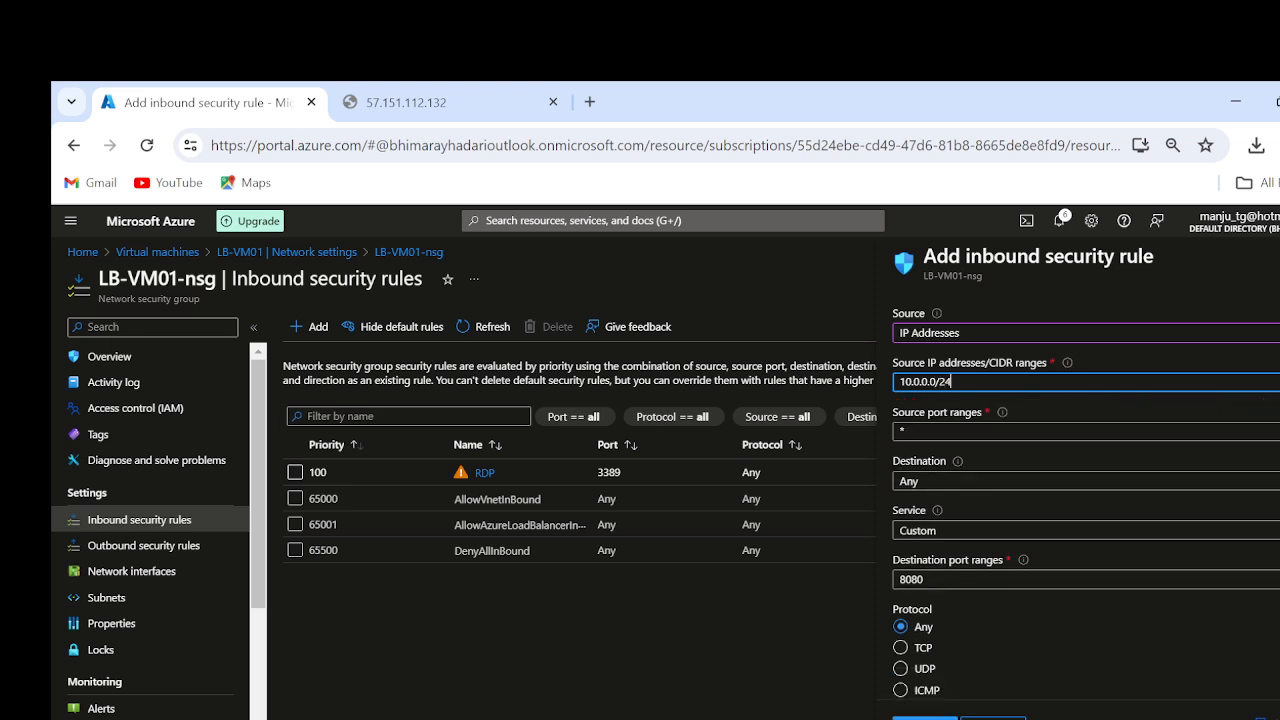
left_click(1086, 431)
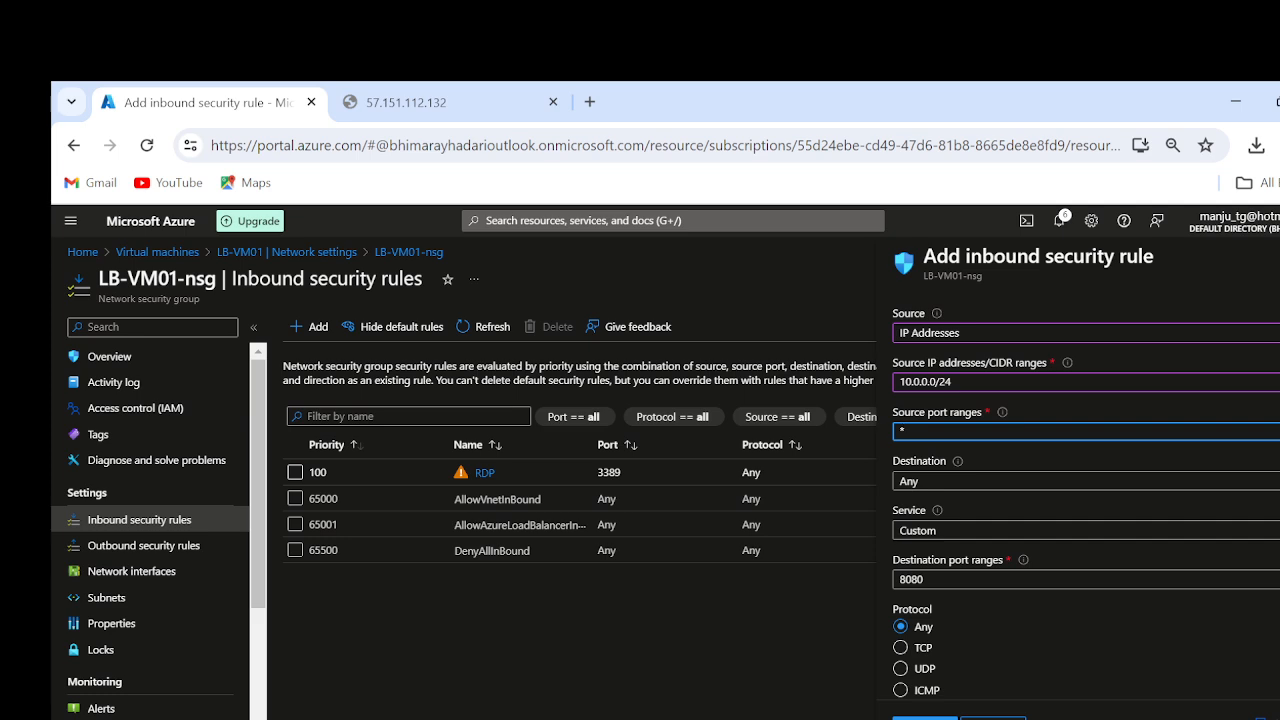
Set the rule's destination to IP Addresses and enter 192.168.0.0/24,192.168.190.10 as the destination addresses.
left_click(966, 481)
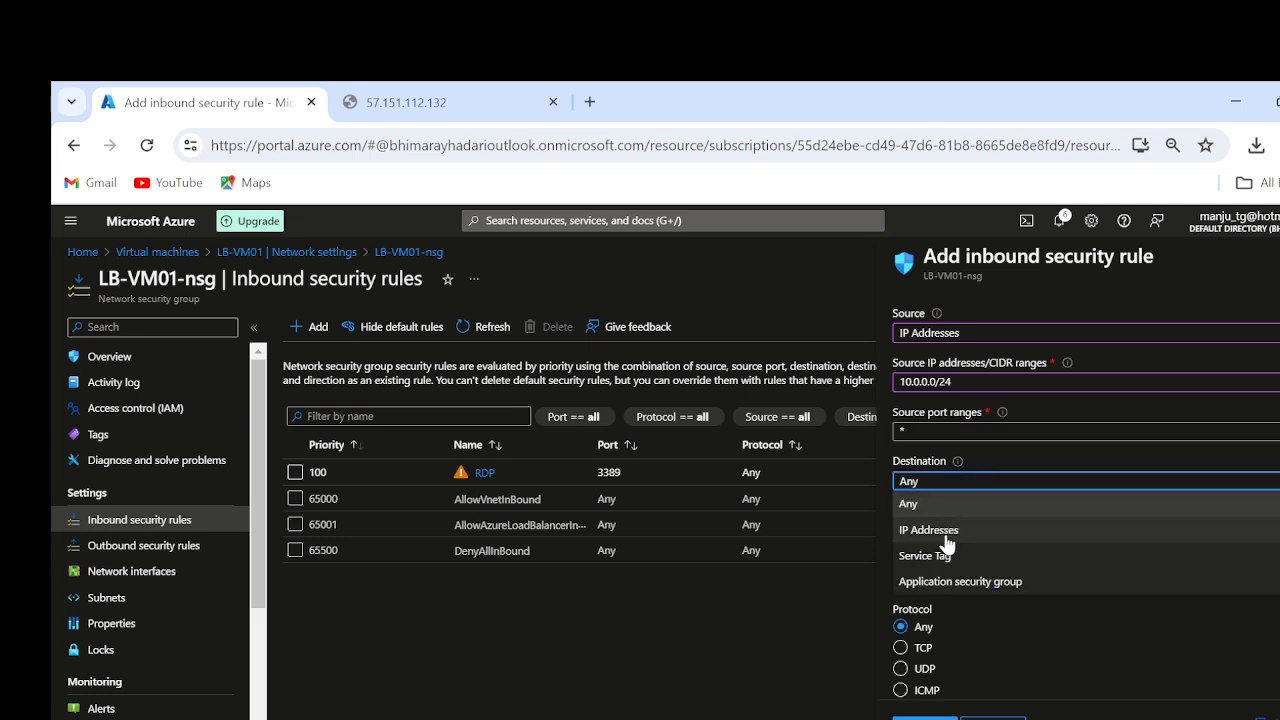
left_click(960, 530)
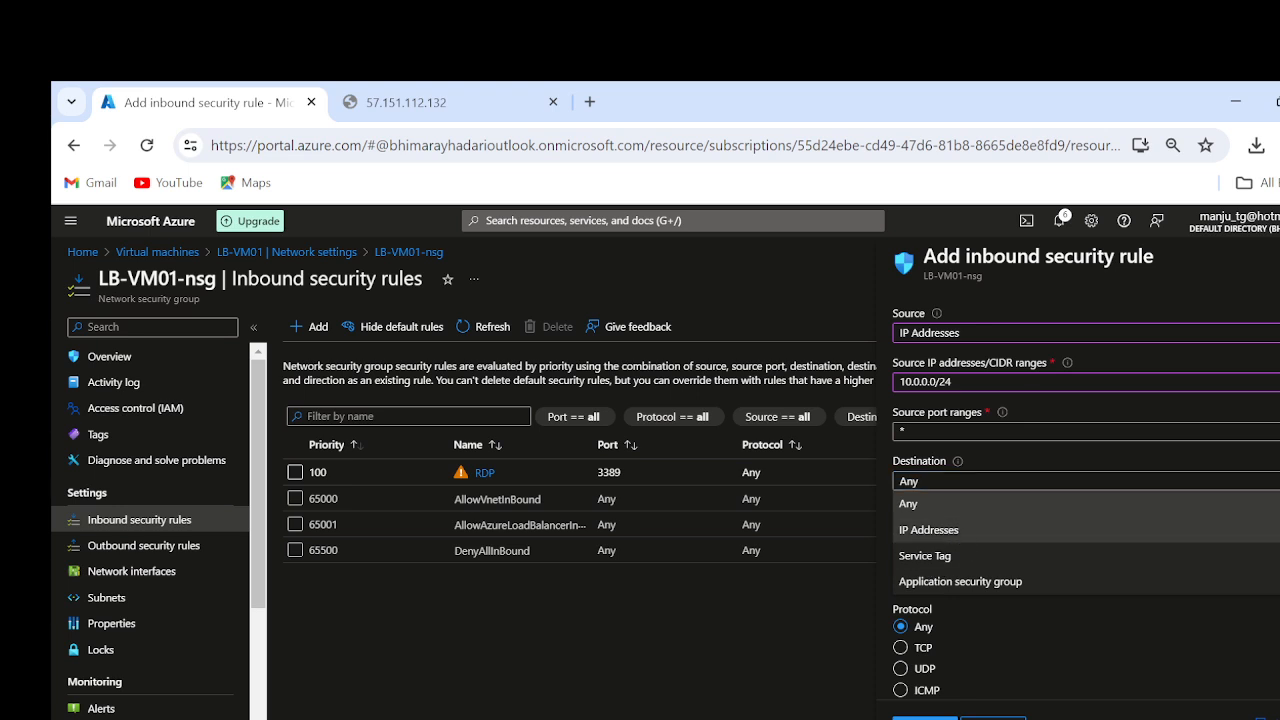
left_click(960, 530)
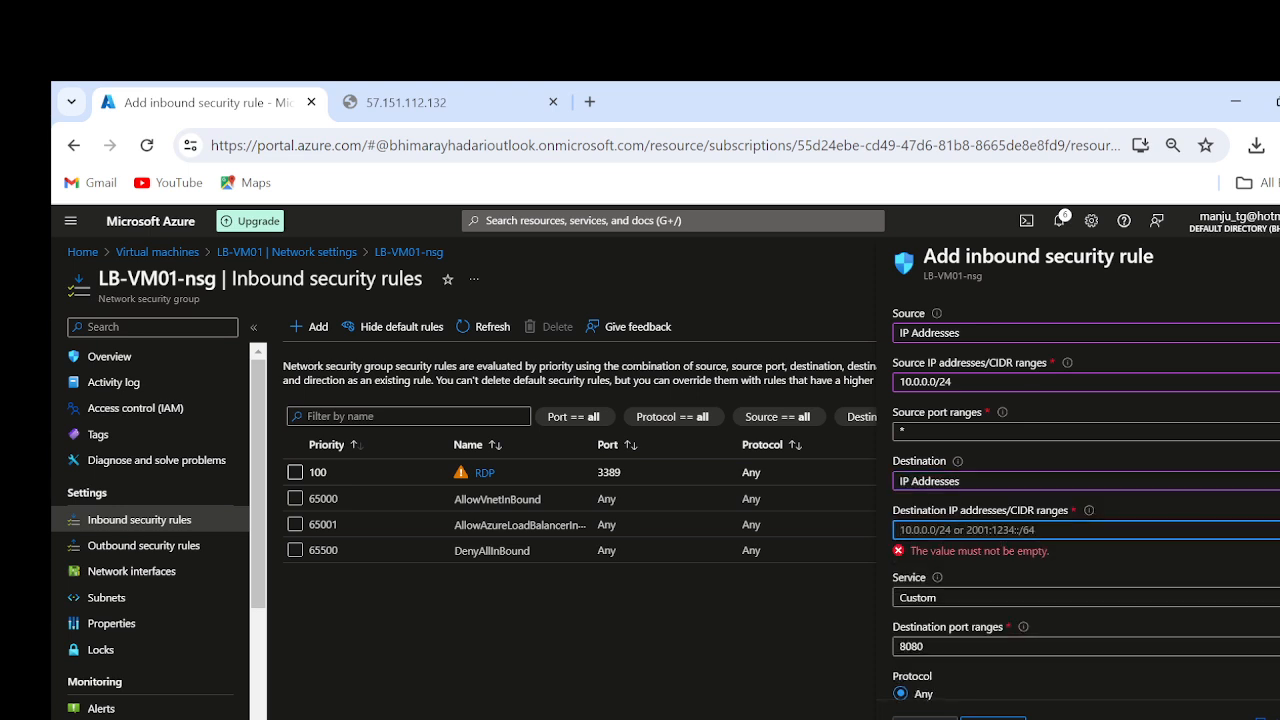
type("192.1")
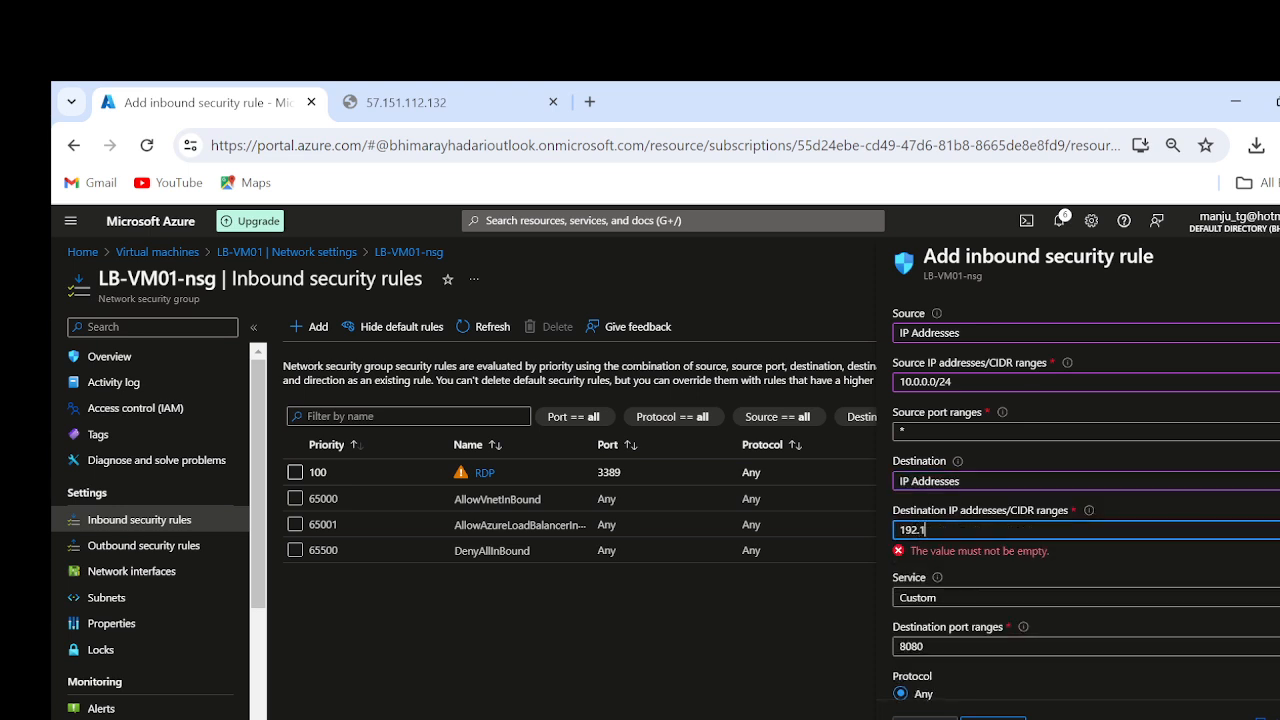
type("68.0.0/2")
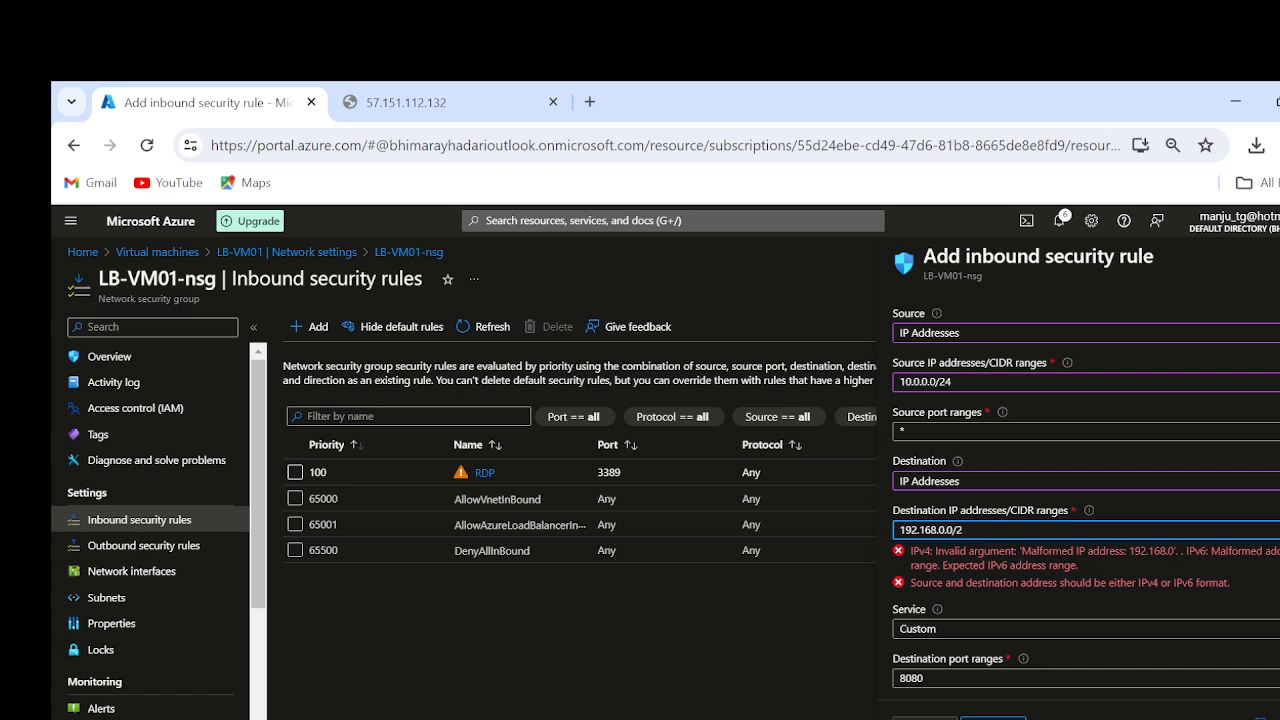
type("4")
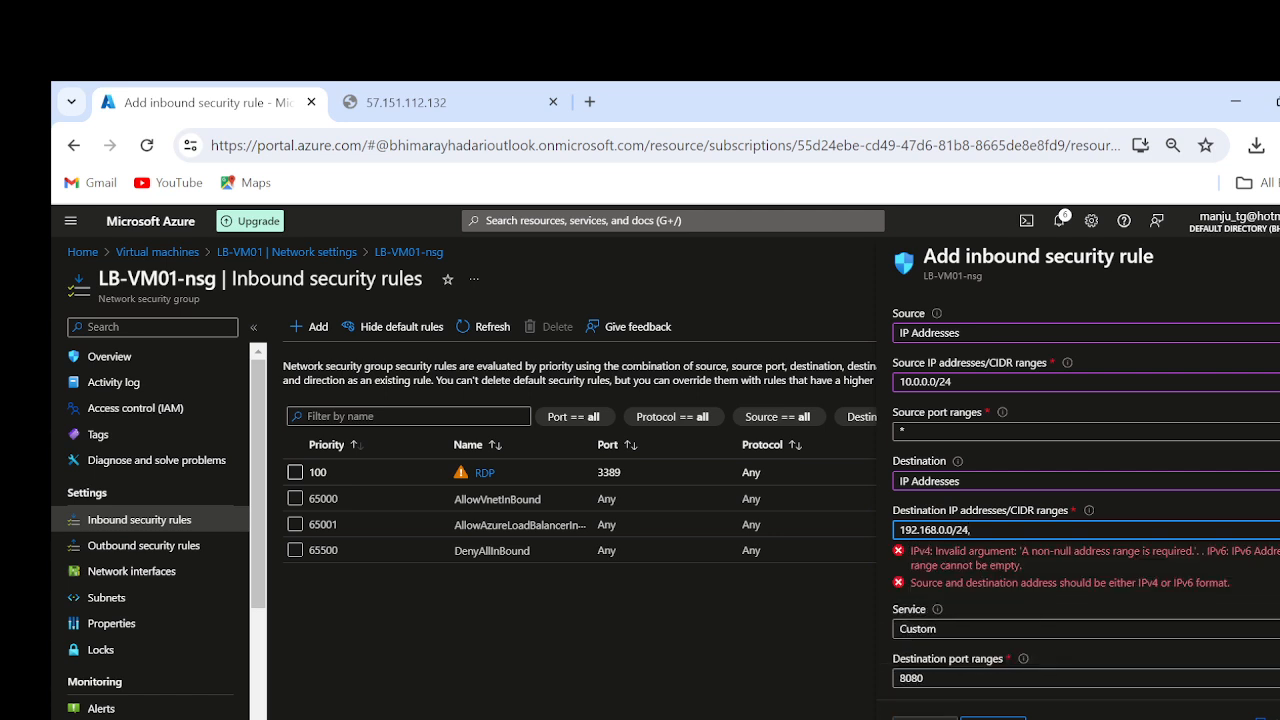
type(",192.168.190.10")
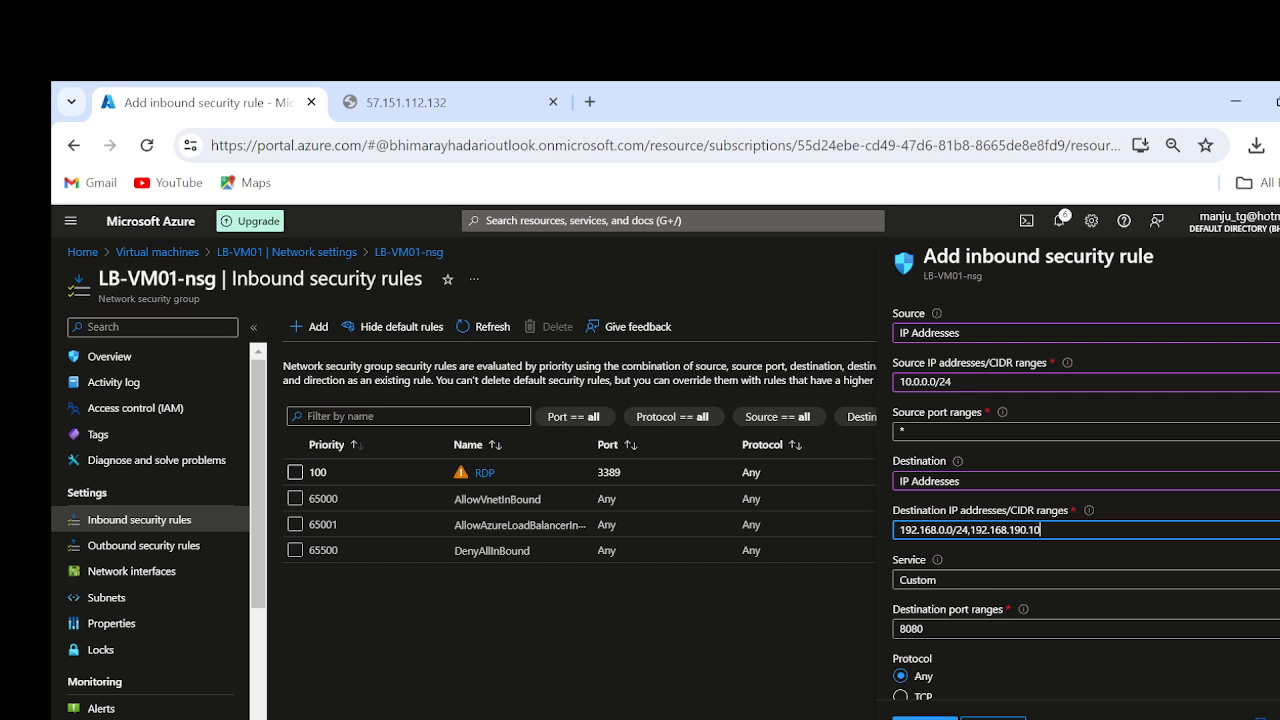
Try HTTP as the new rule's service and settle on HTTPS instead.
left_click(940, 580)
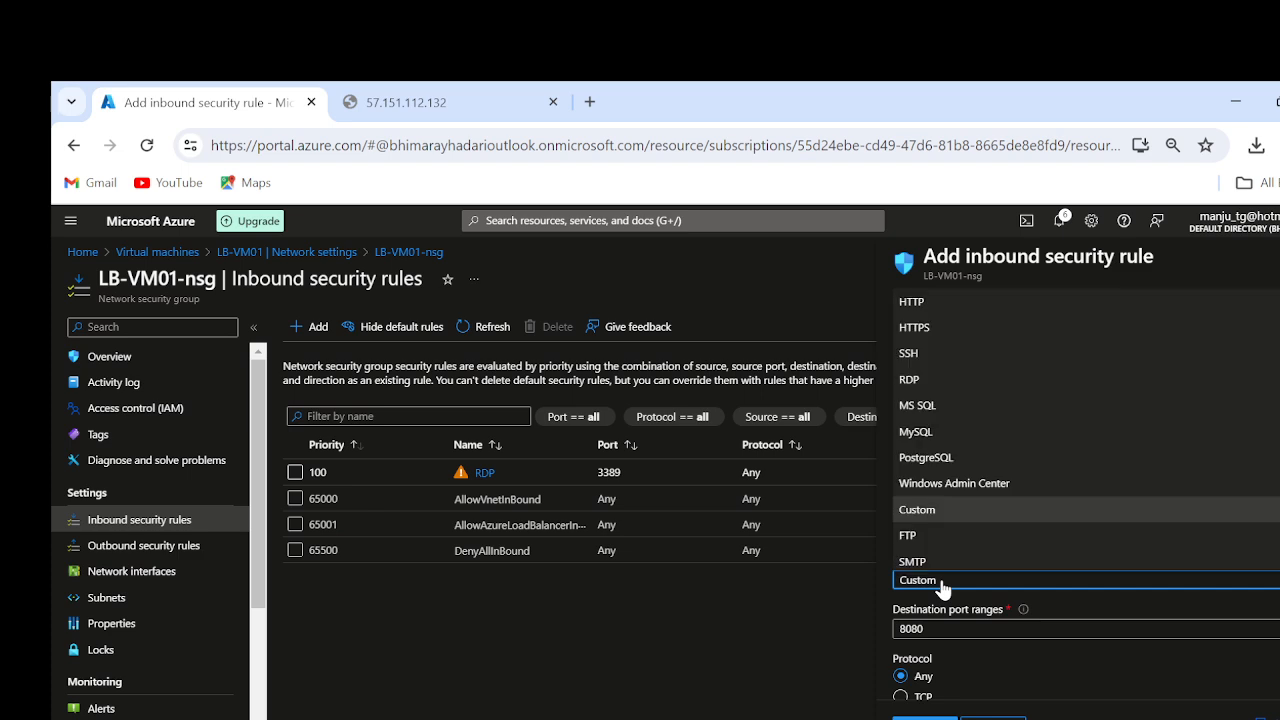
left_click(935, 304)
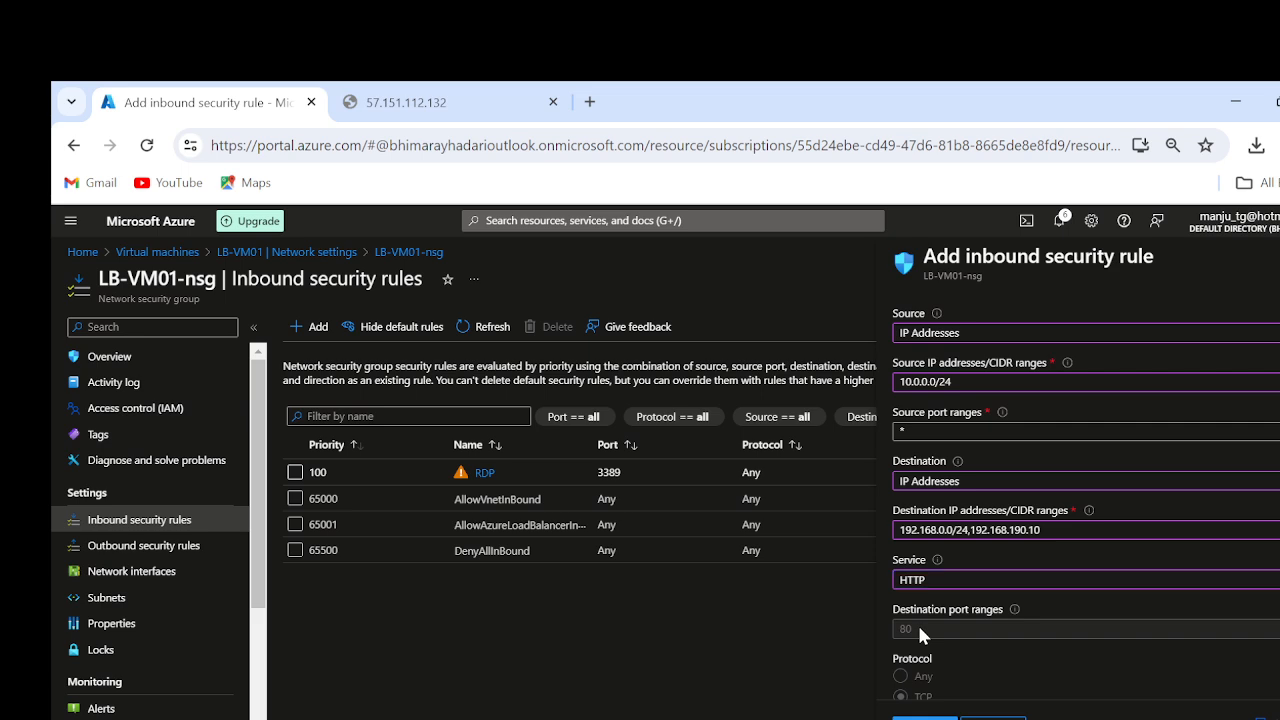
left_click(959, 588)
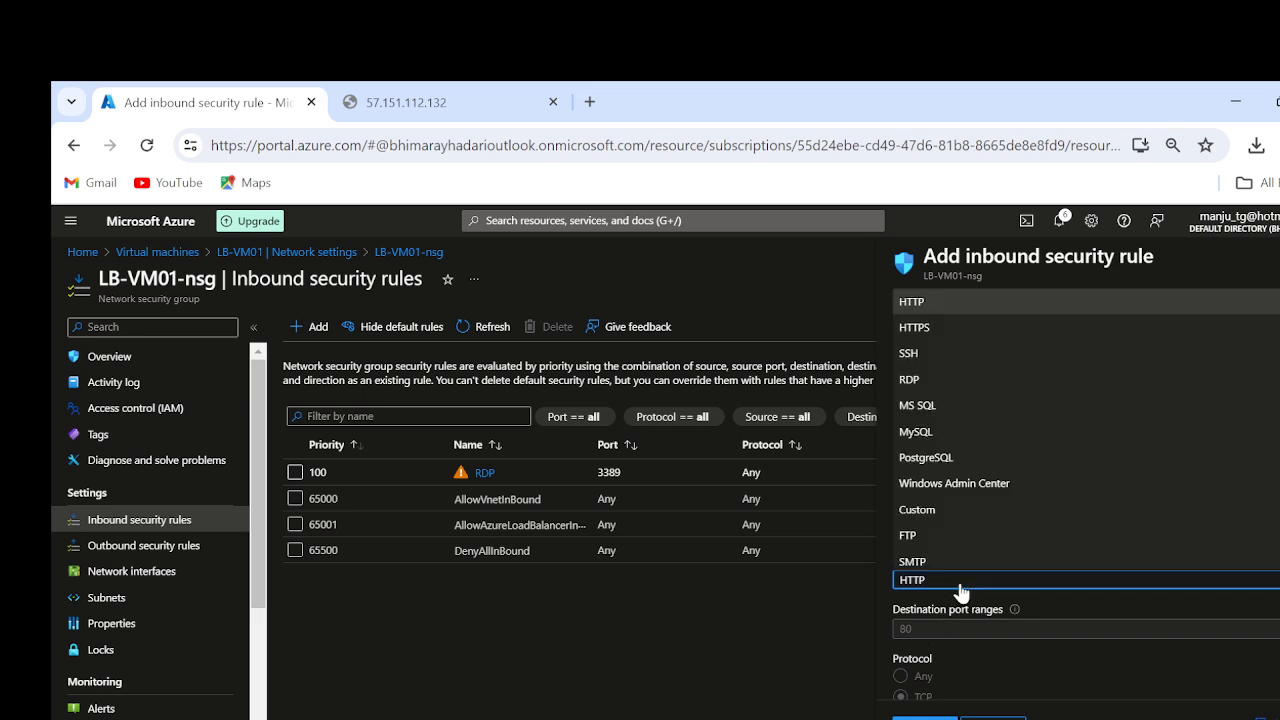
left_click(931, 330)
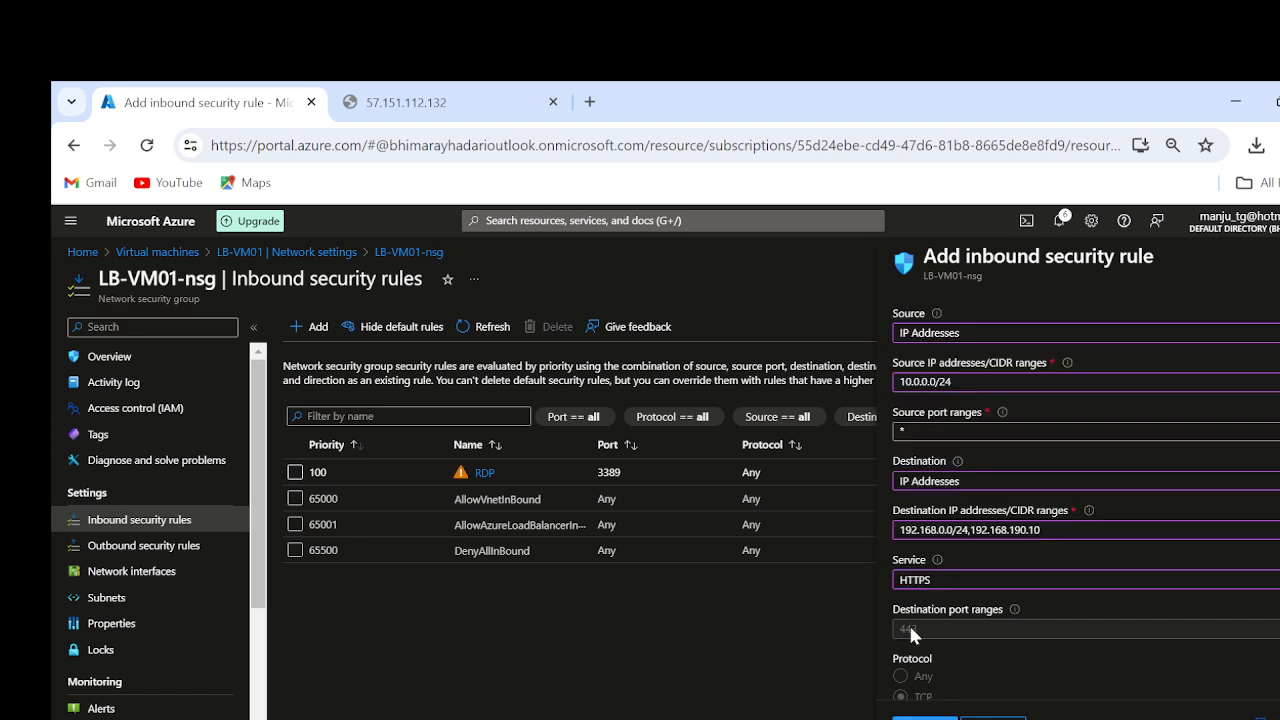
Name the inbound rule HTTP, keeping the Allow action and priority 110, and add it to LB-VM01-nsg.
scroll(1177, 627, "down", 3)
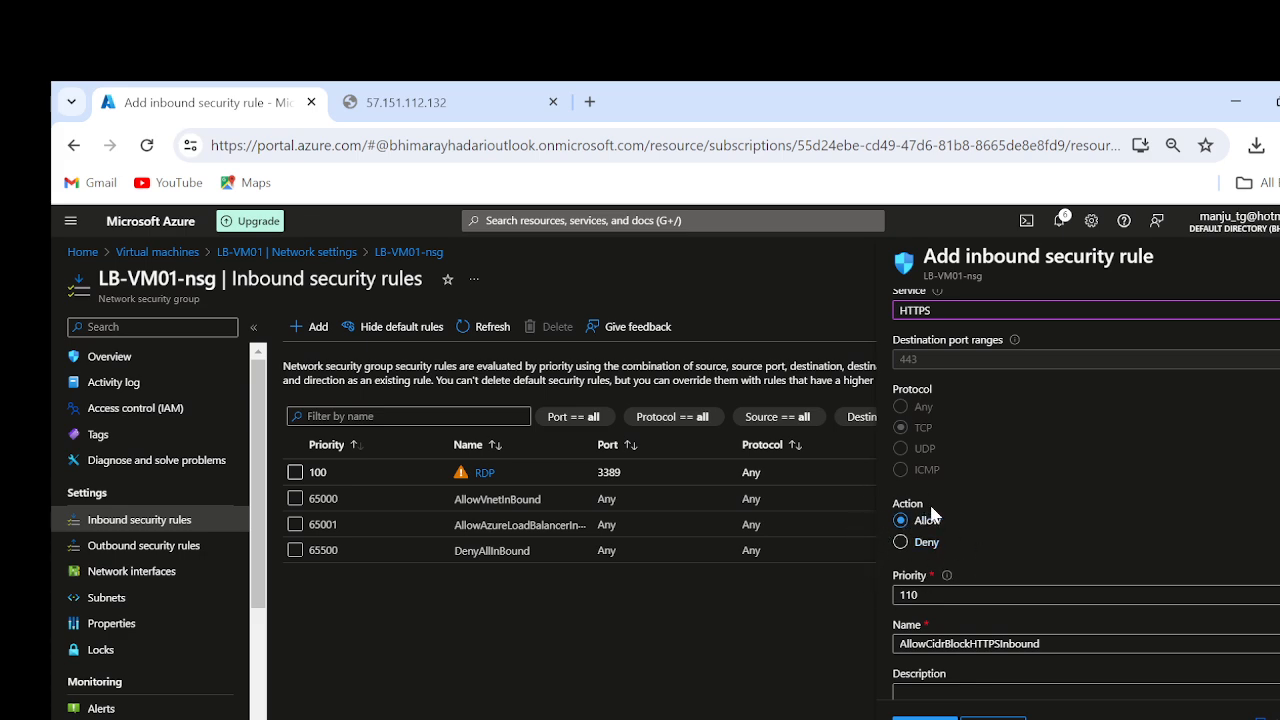
scroll(1044, 612, "down", 1)
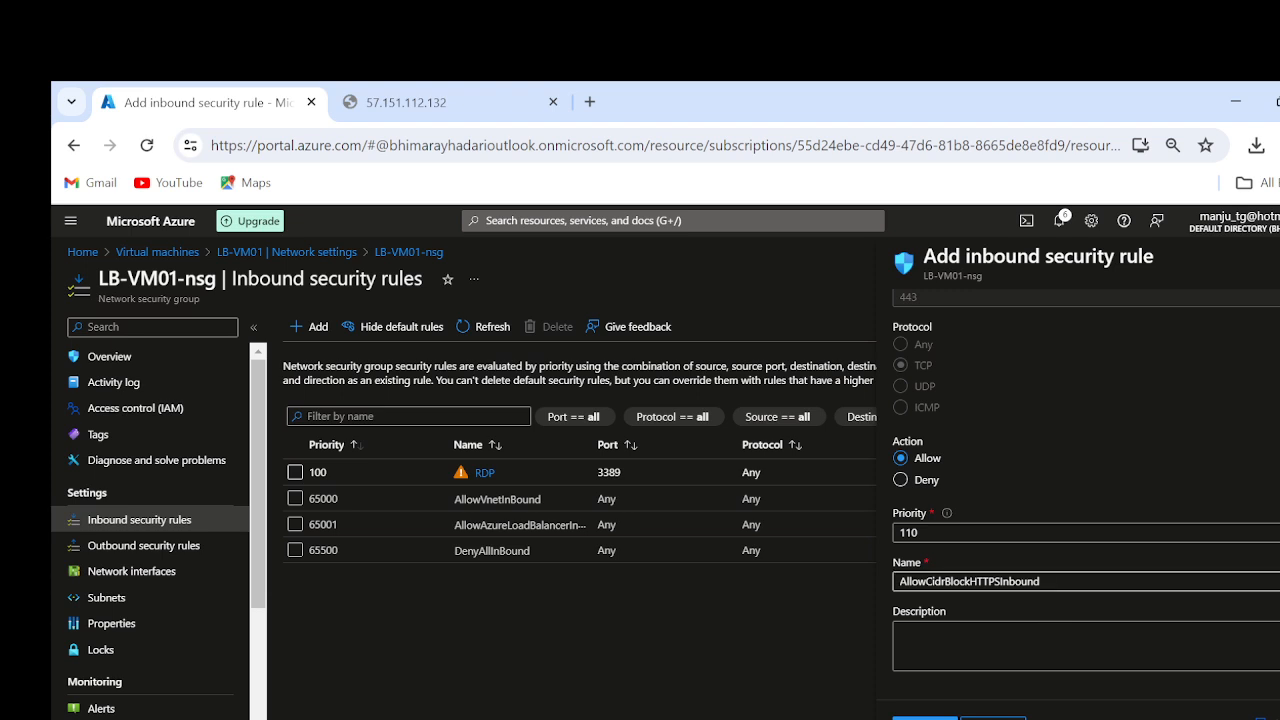
left_click_drag(1043, 581, 598, 664)
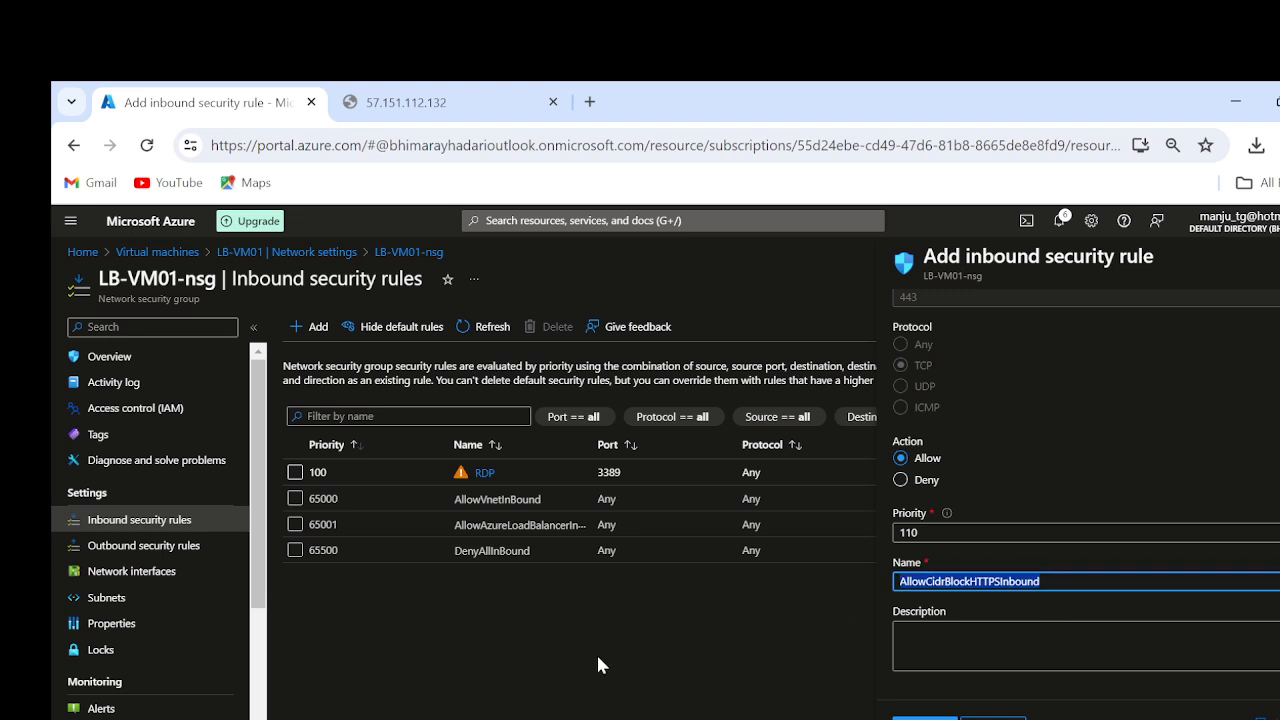
type("Htt")
key("BackSpace")
key("BackSpace")
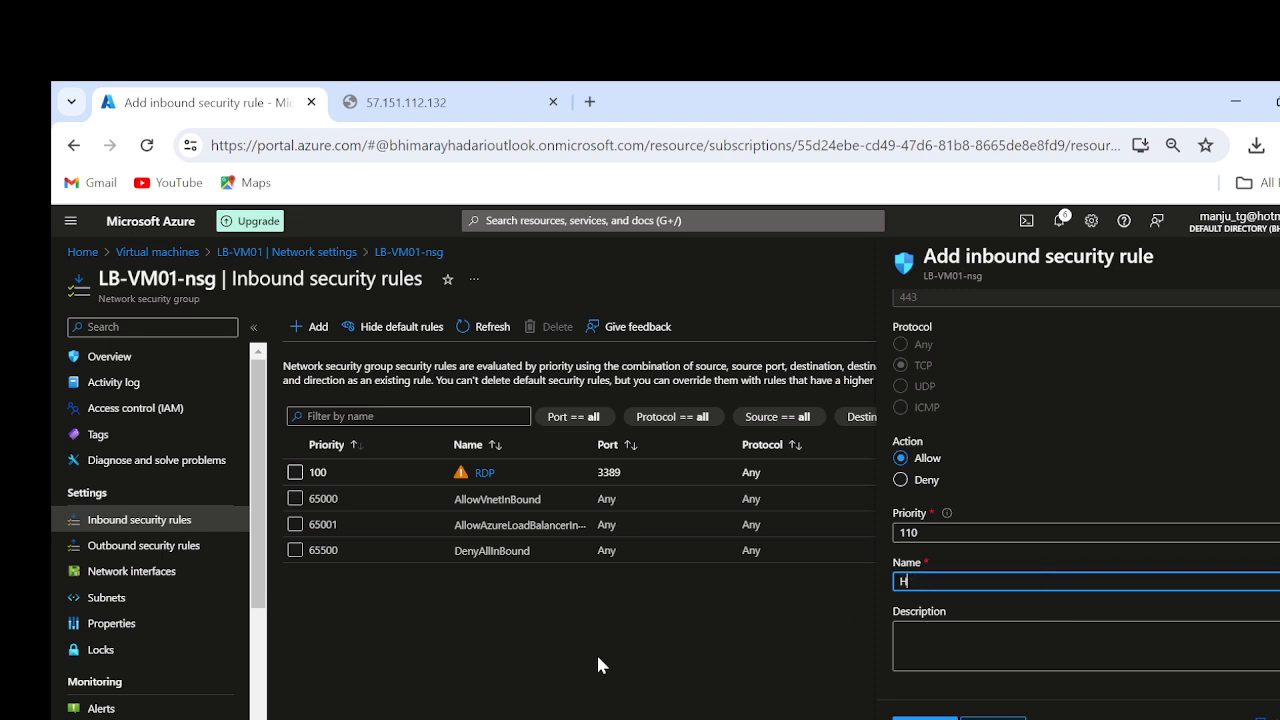
type("TTP traffic")
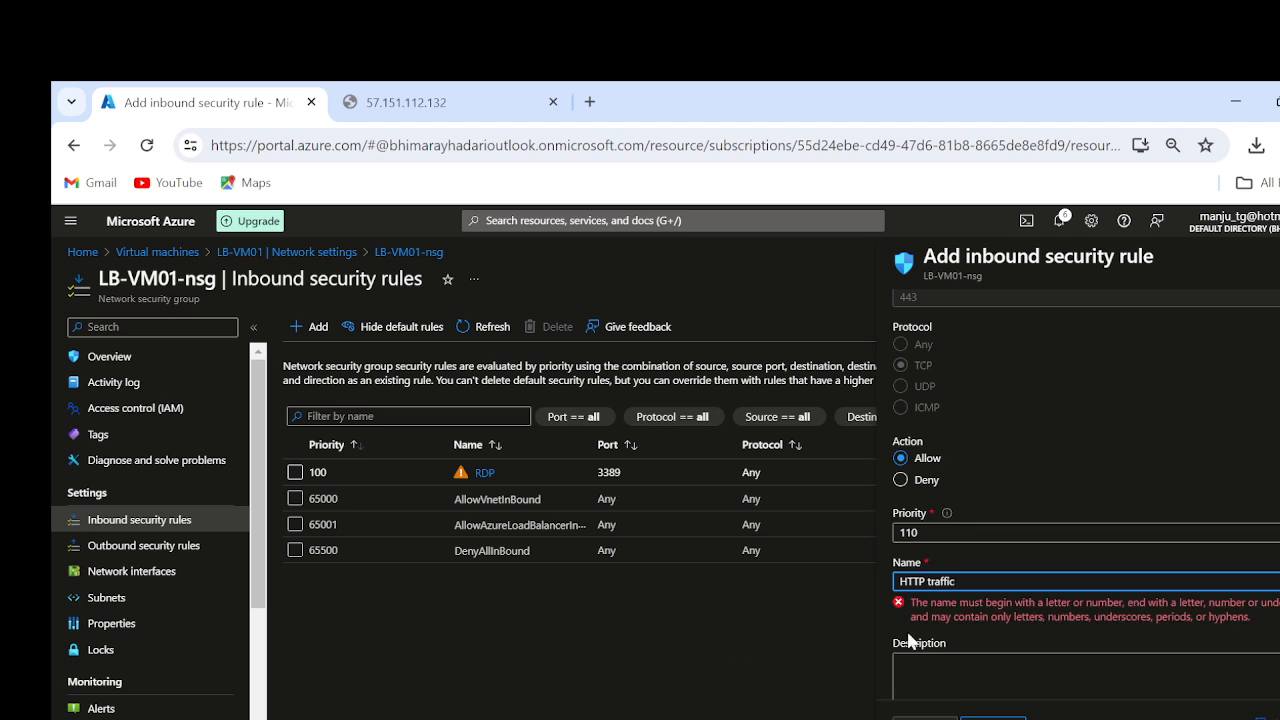
key("BackSpace")
key("BackSpace")
key("BackSpace")
key("BackSpace")
key("BackSpace")
key("BackSpace")
key("BackSpace")
key("BackSpace")
left_click(930, 718)
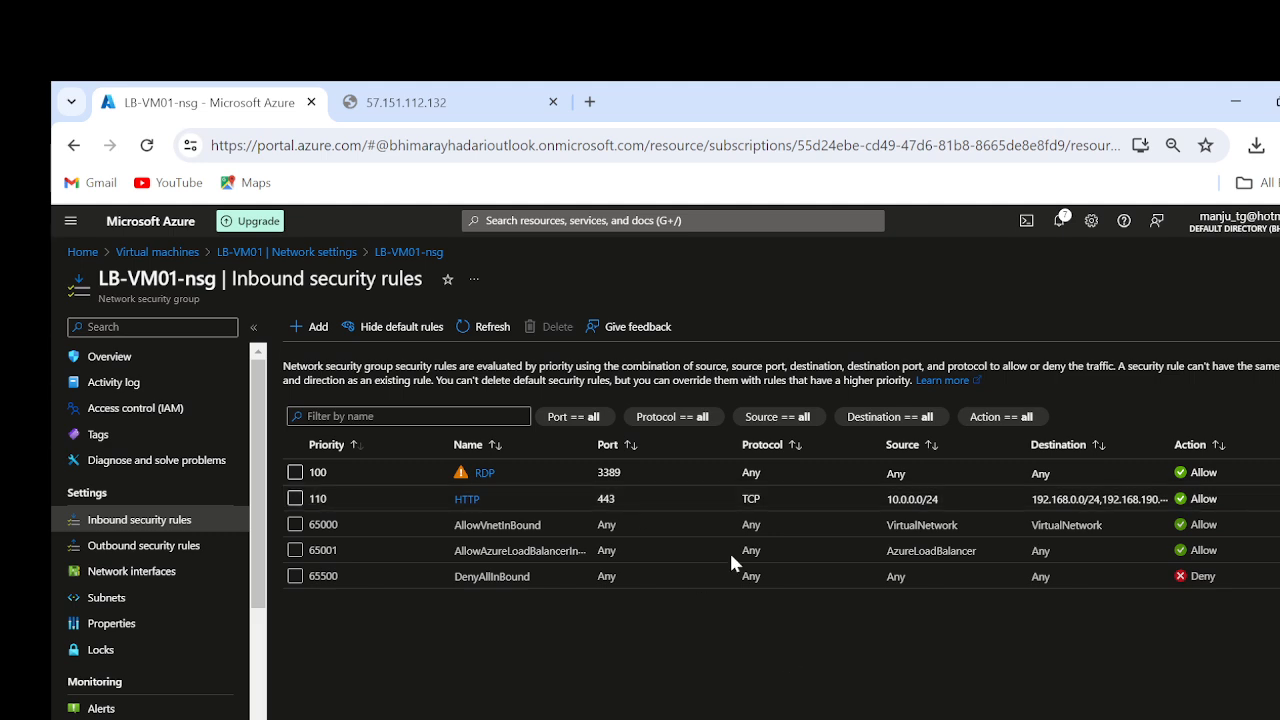
left_click(403, 108)
left_click(405, 145)
key("Return")
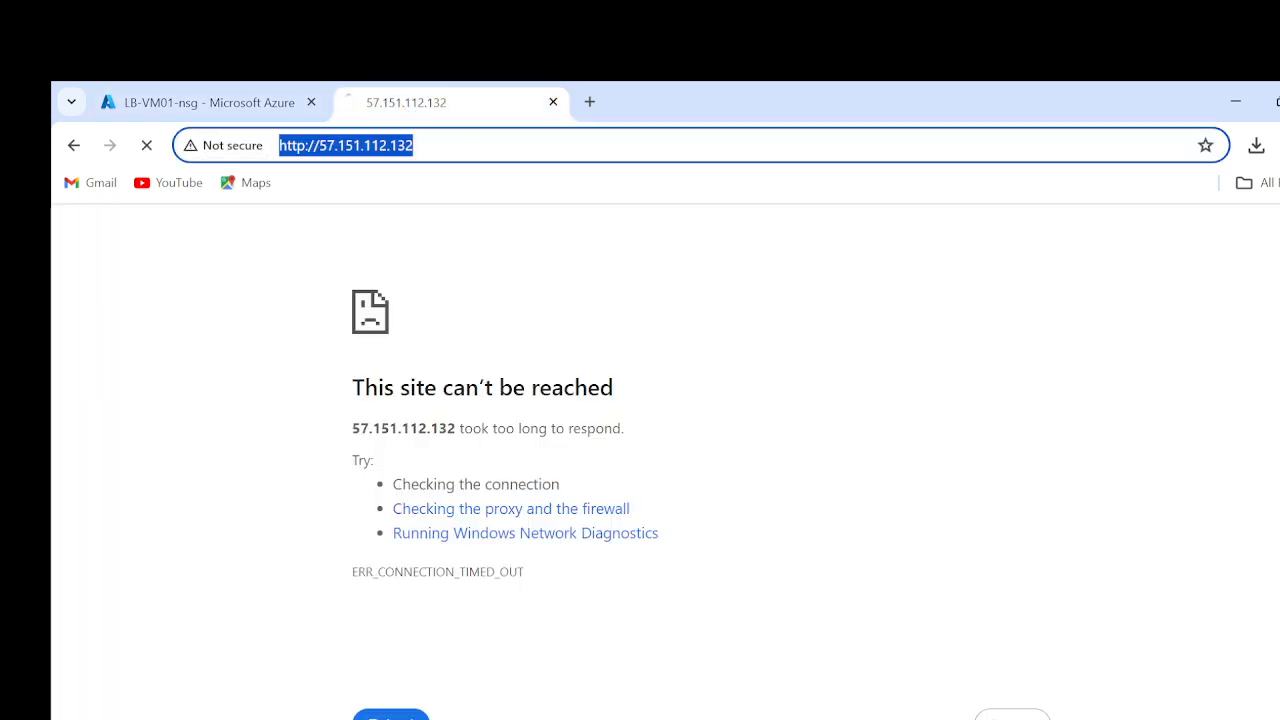
left_click(405, 145)
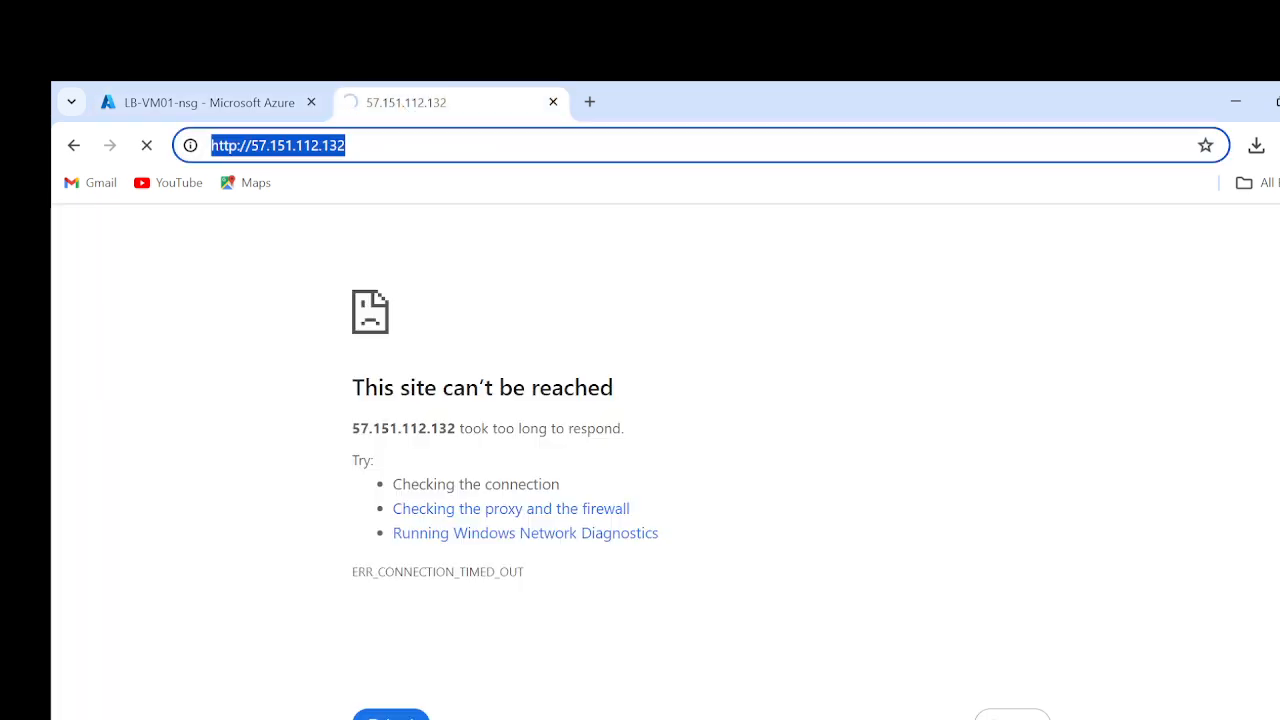
type("https:")
type("//")
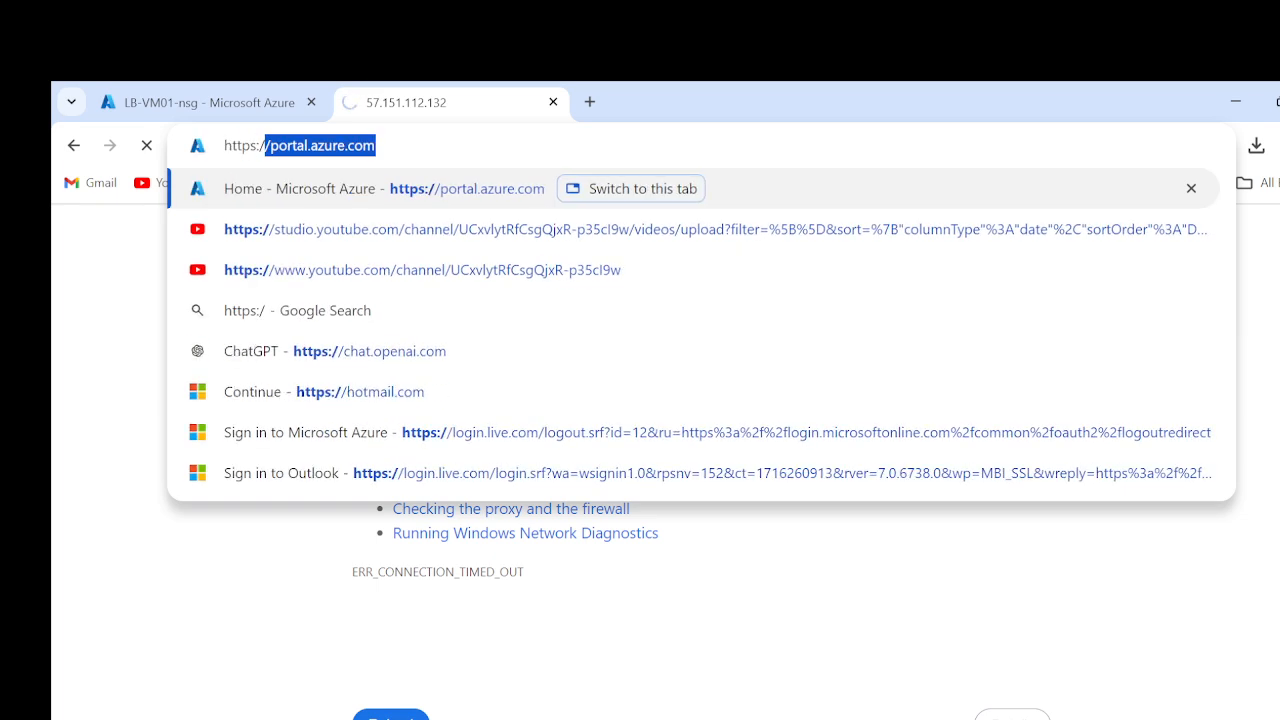
type("57")
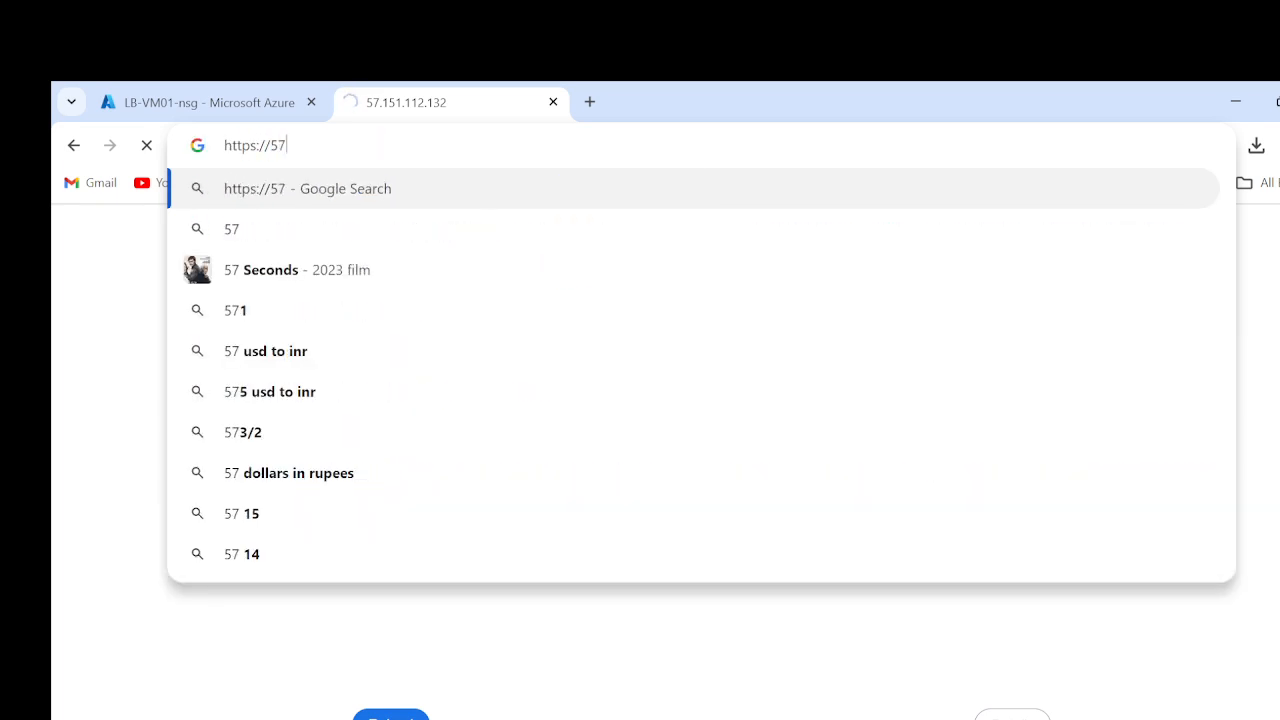
type(".151")
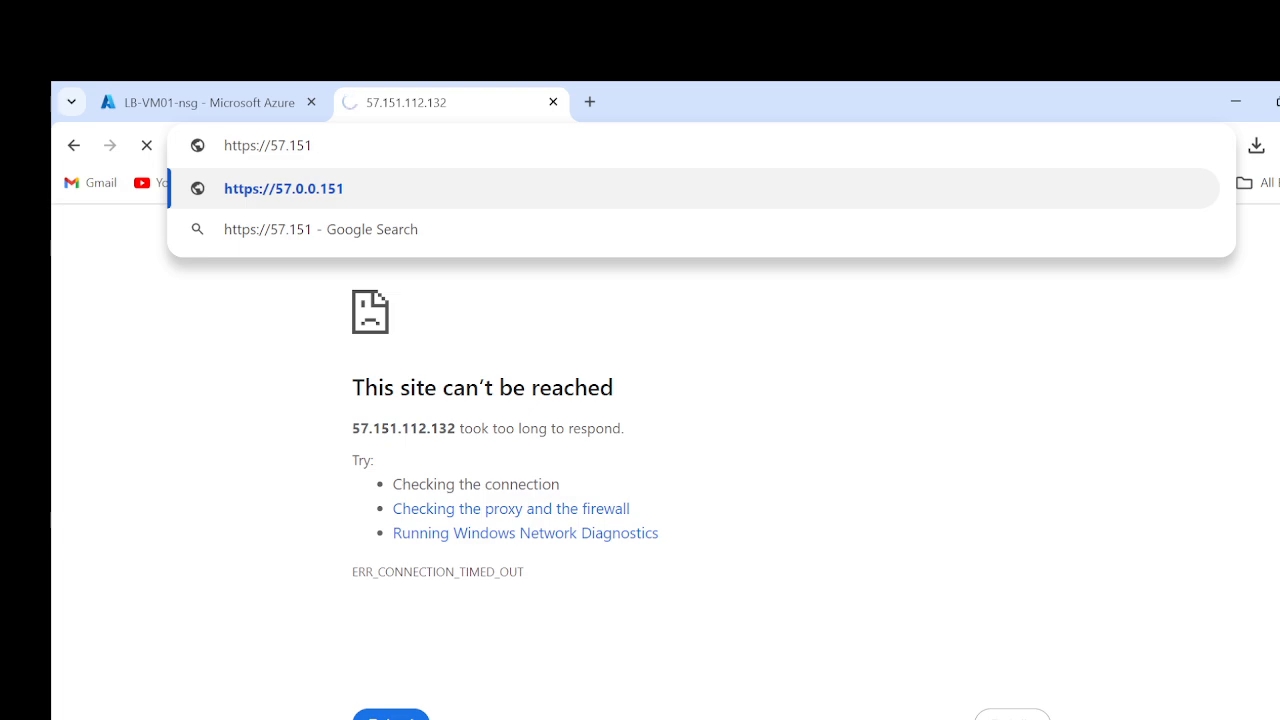
type(".112.1")
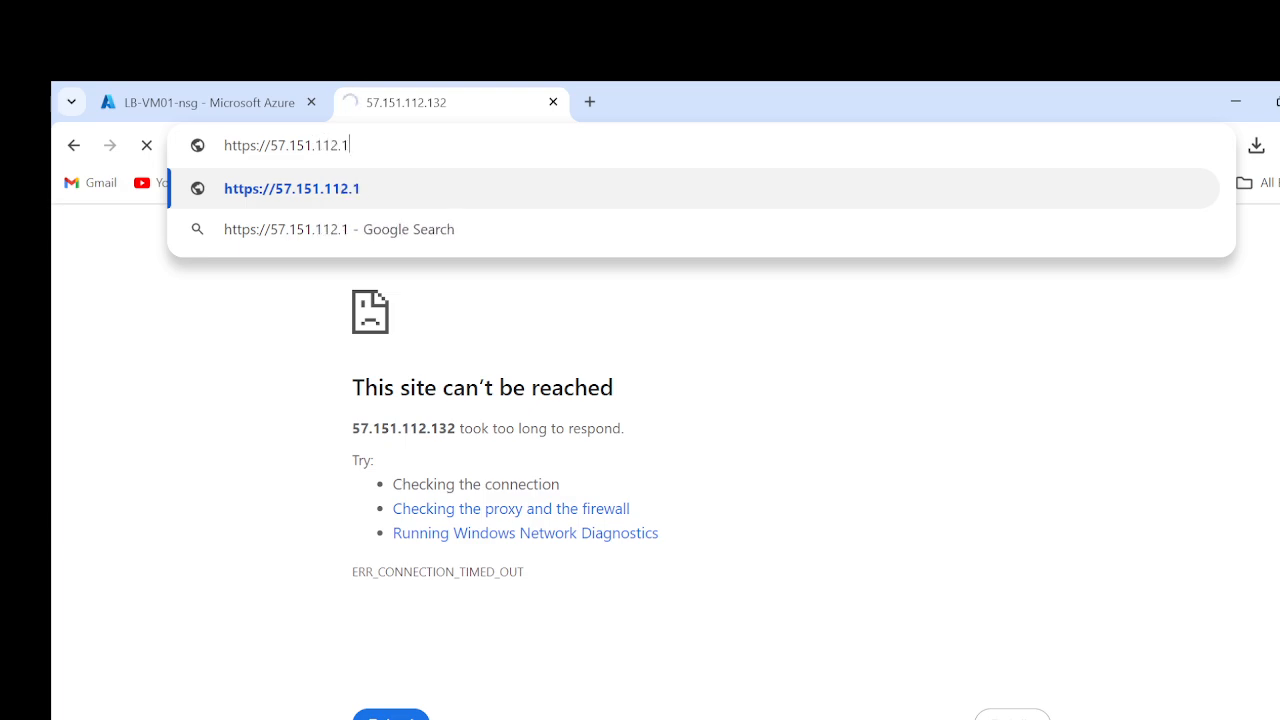
type("32")
key("Return")
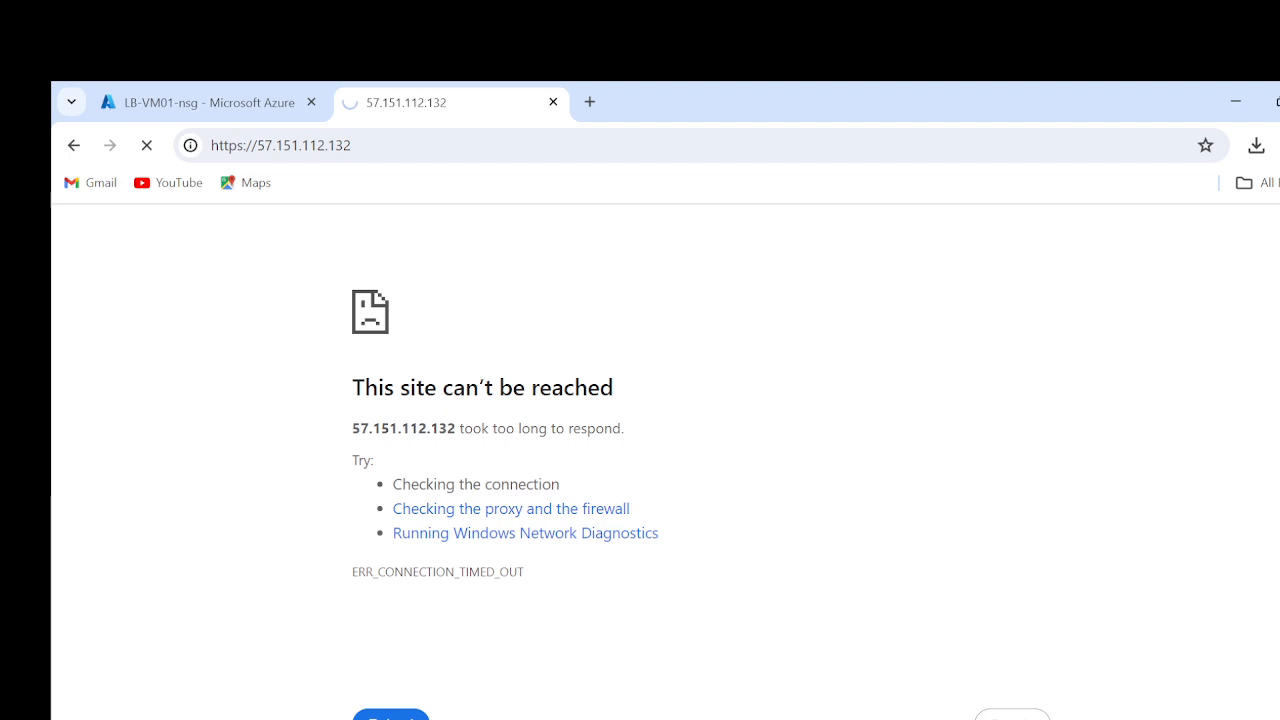
Add an inbound rule to LB-VM01-nsg allowing the HTTP service from any source to any destination, keeping priority 120 and the suggested name.
left_click(160, 103)
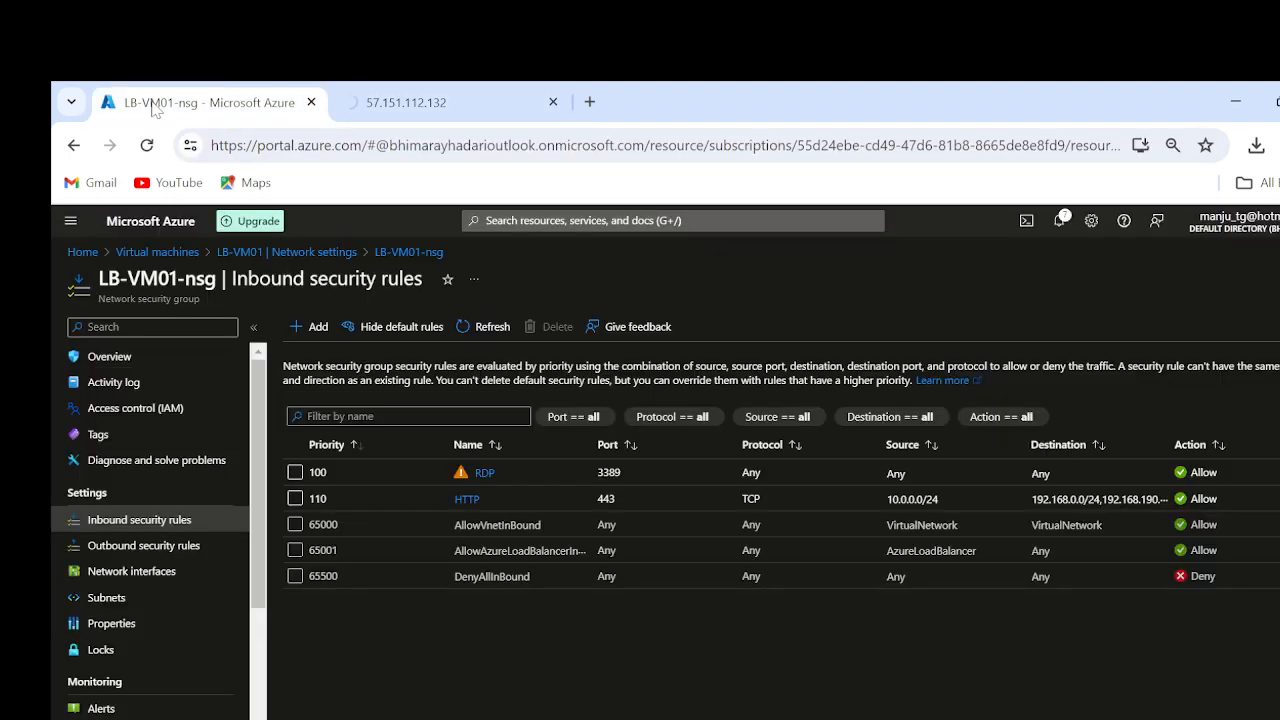
left_click(312, 326)
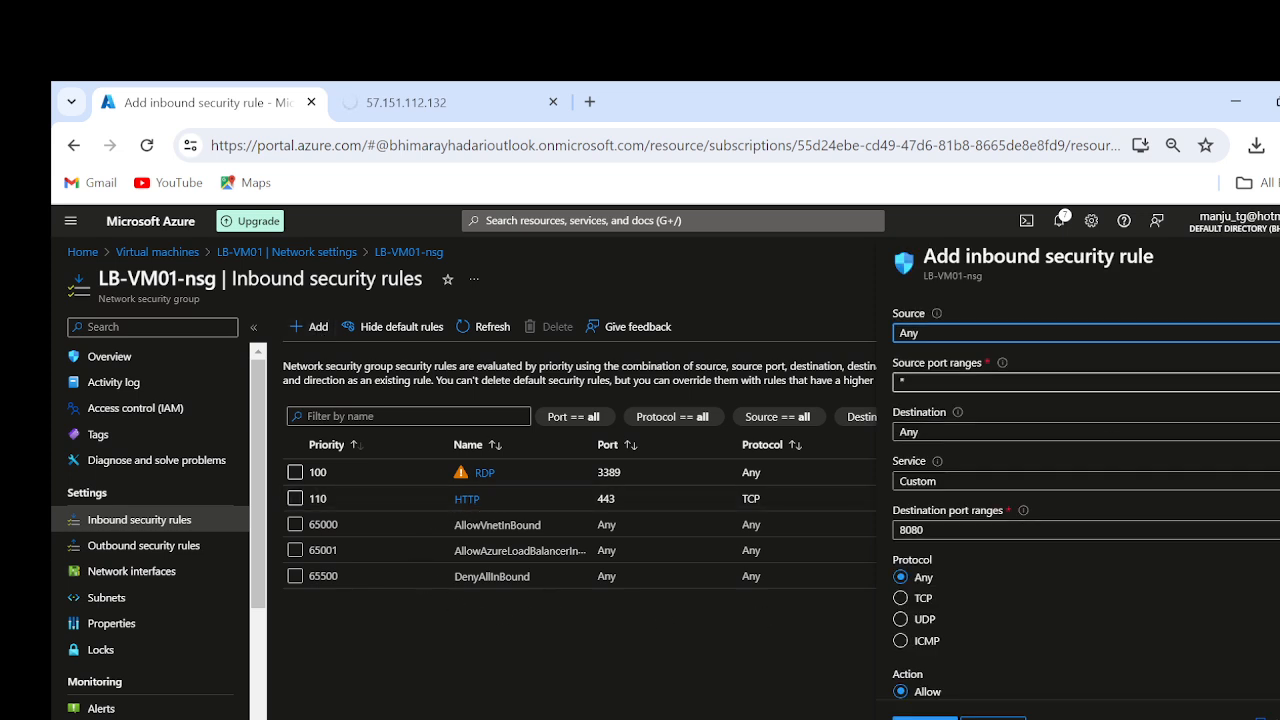
left_click(936, 337)
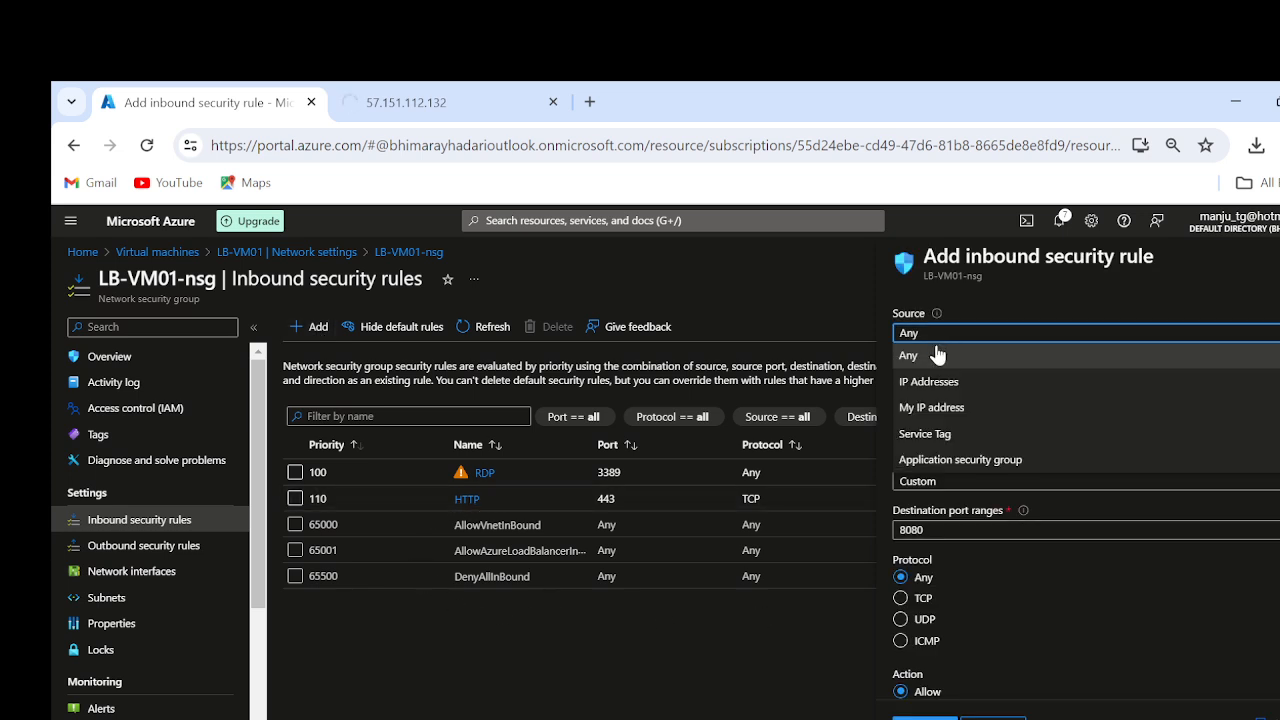
left_click(936, 355)
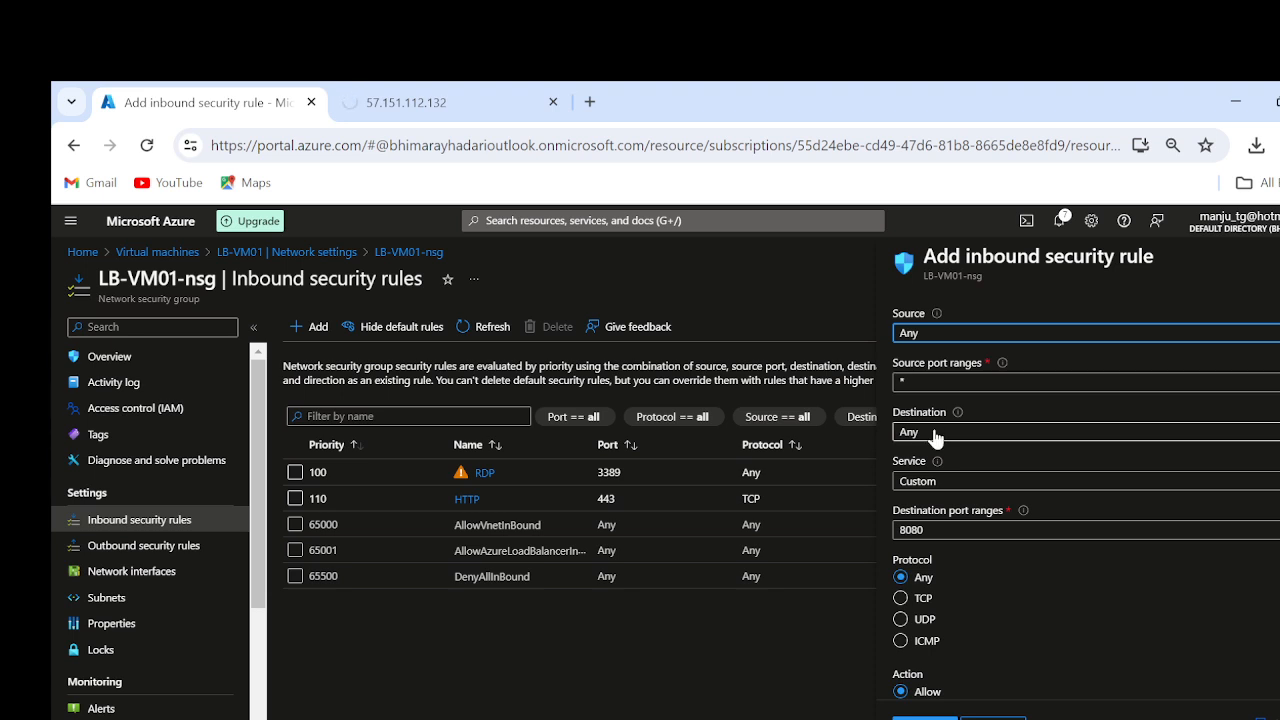
left_click(938, 482)
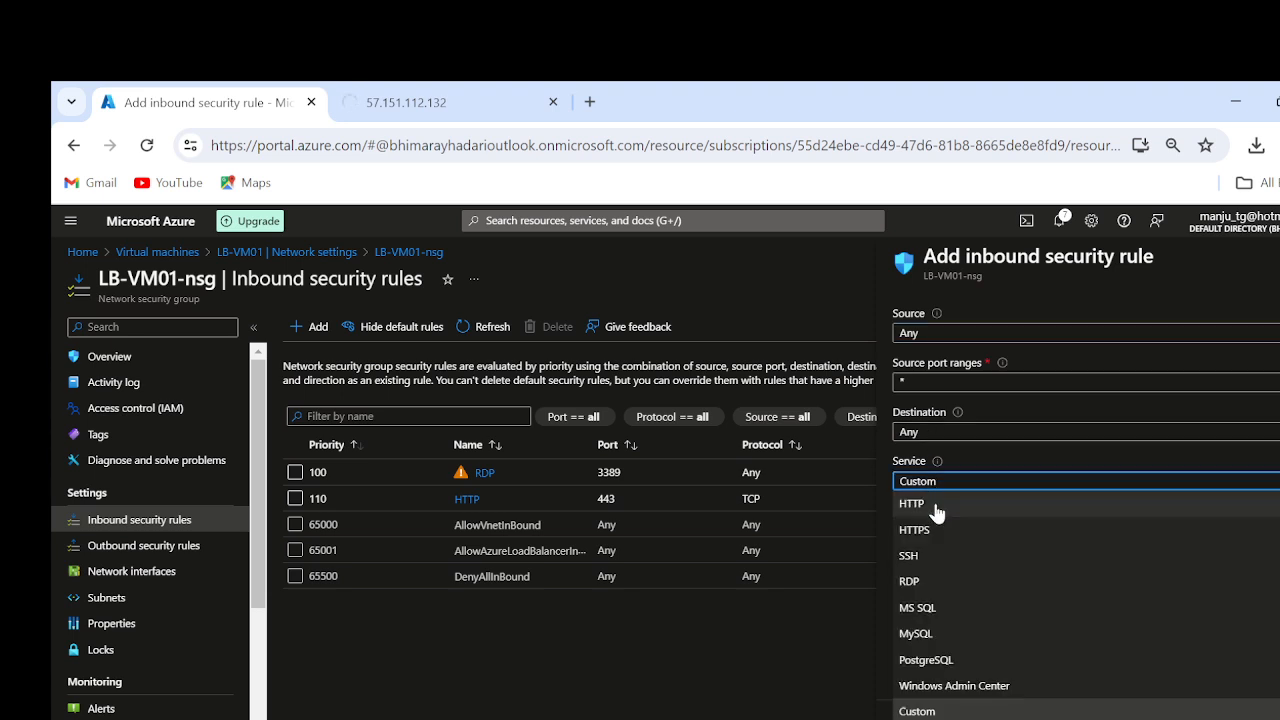
left_click(936, 505)
scroll(1043, 613, "down", 3)
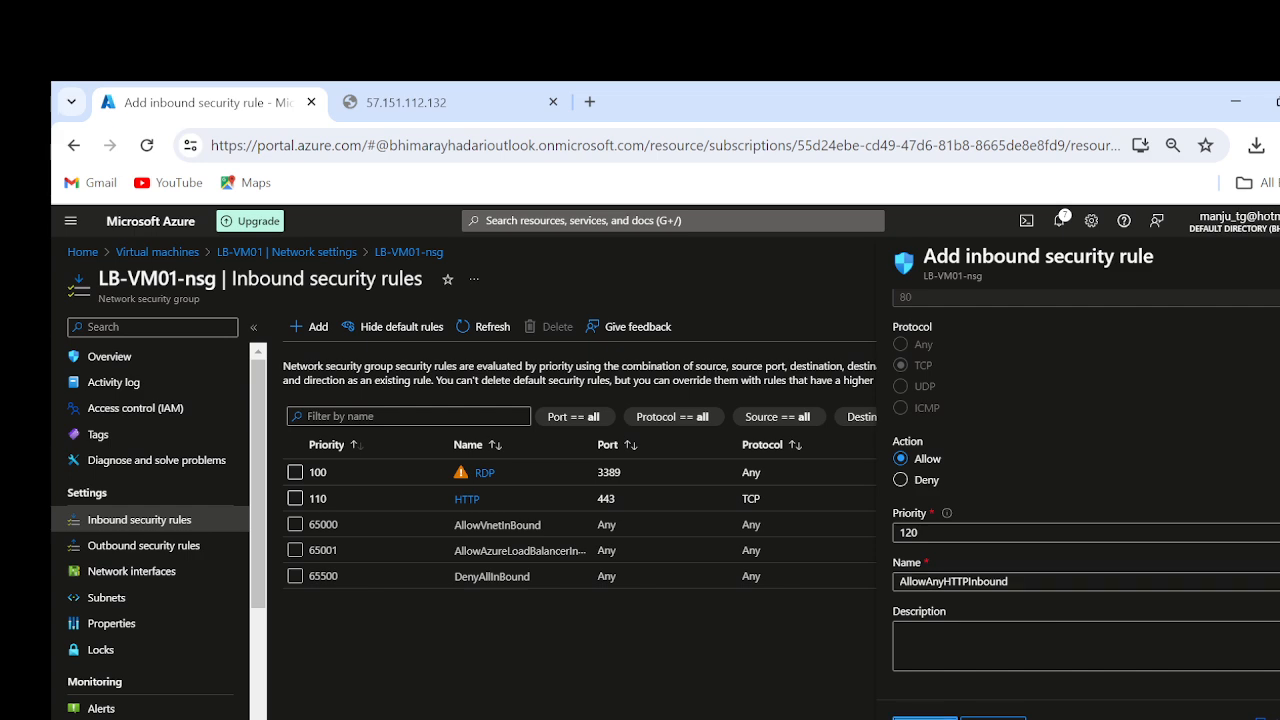
left_click(924, 718)
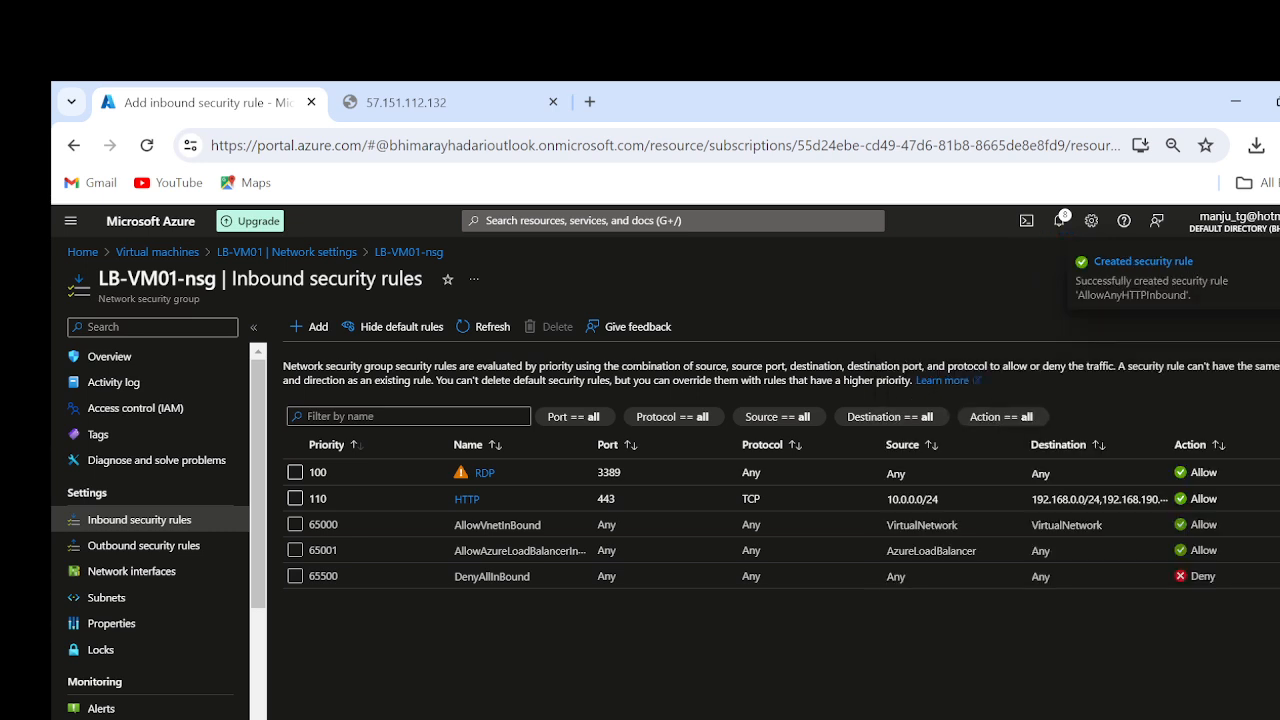
left_click(420, 104)
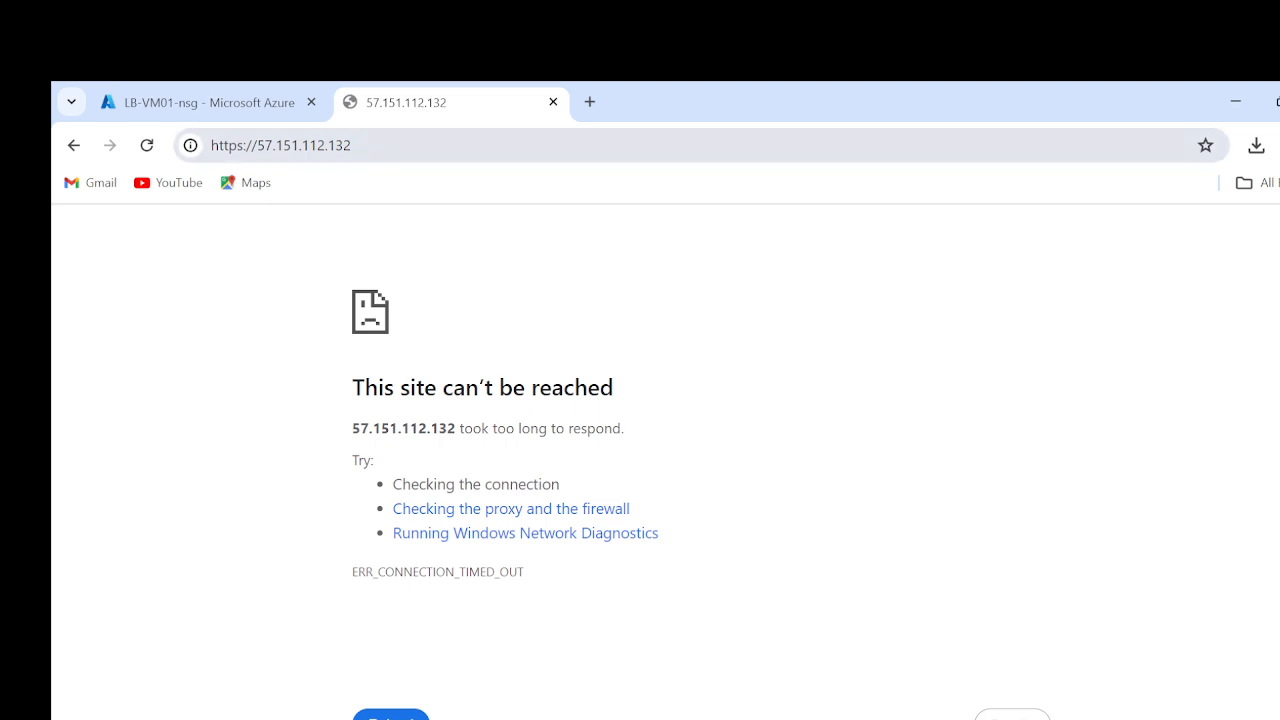
key("ctrl+l")
key("Return")
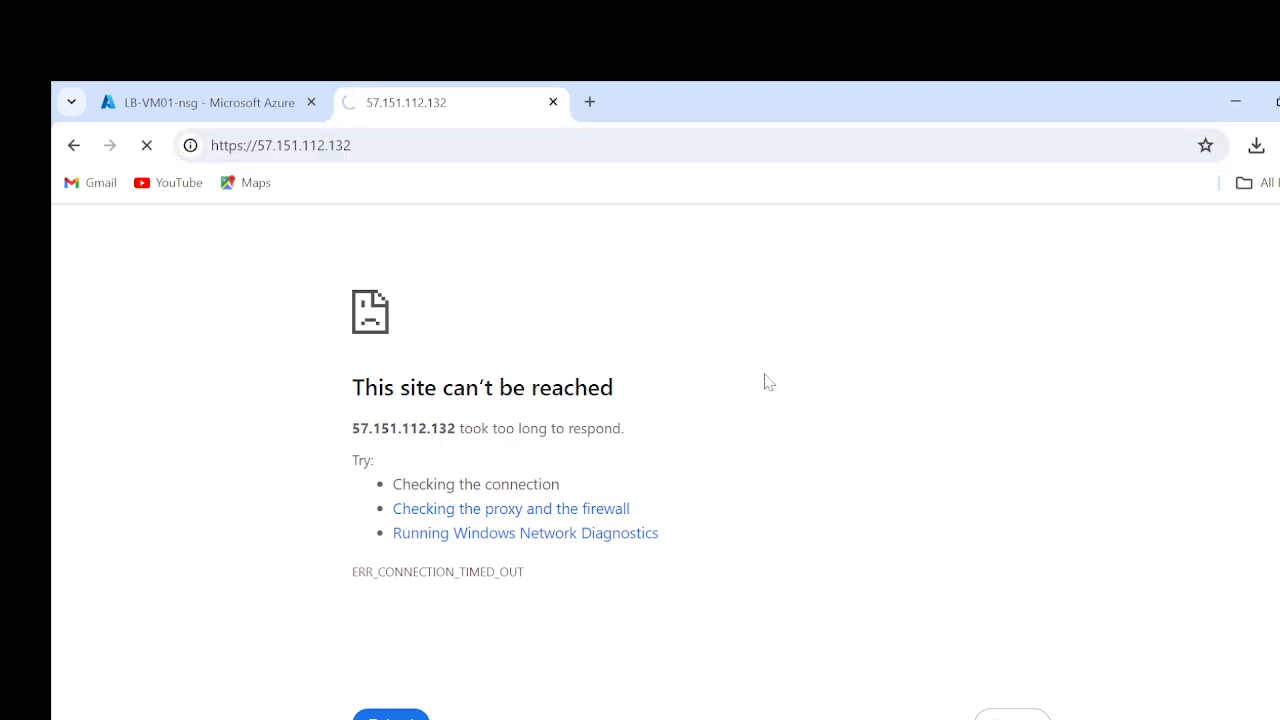
Copy LB-VM01's public IP address from the virtual machines list in the Azure portal.
left_click(200, 98)
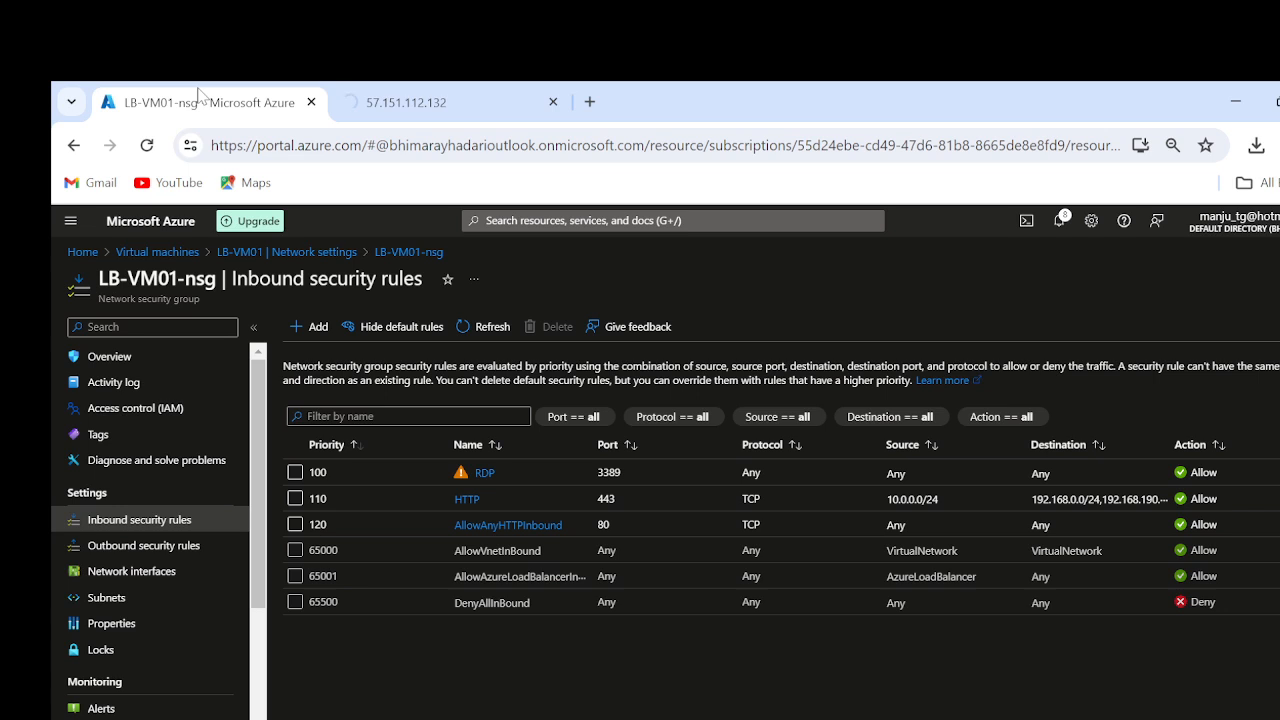
left_click(157, 252)
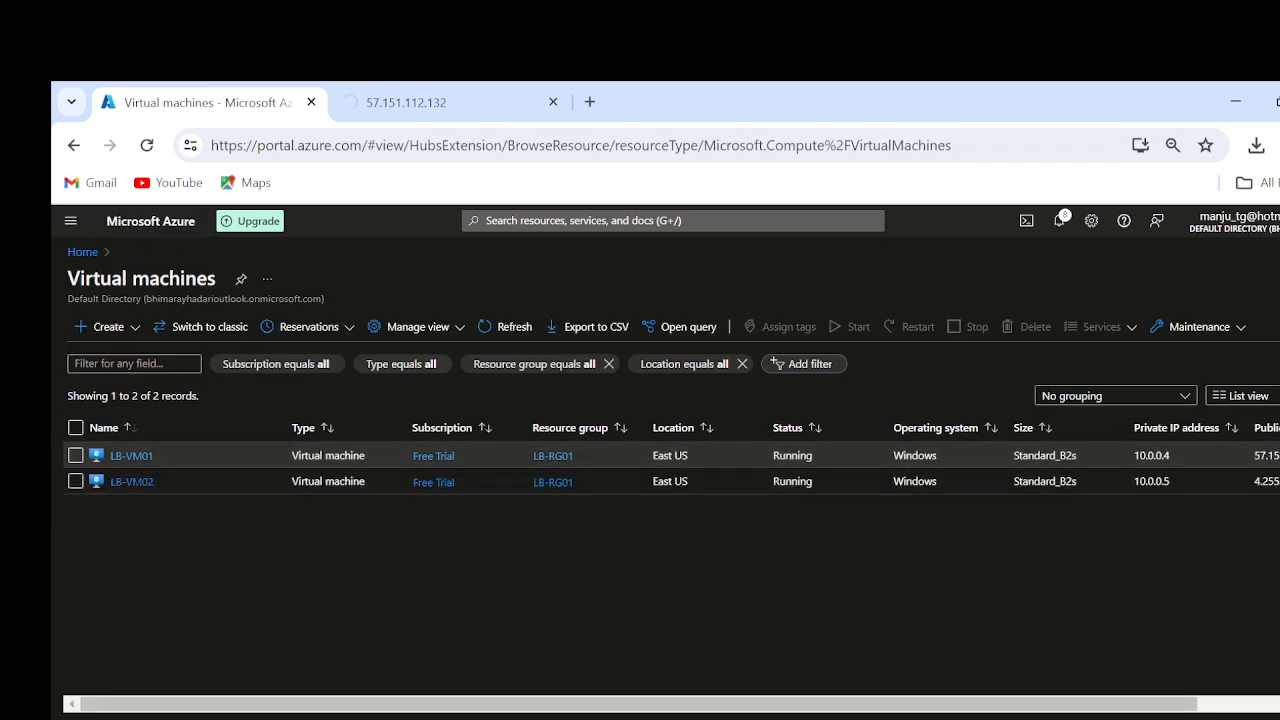
left_click_drag(1279, 457, 1256, 468)
key("ctrl+c")
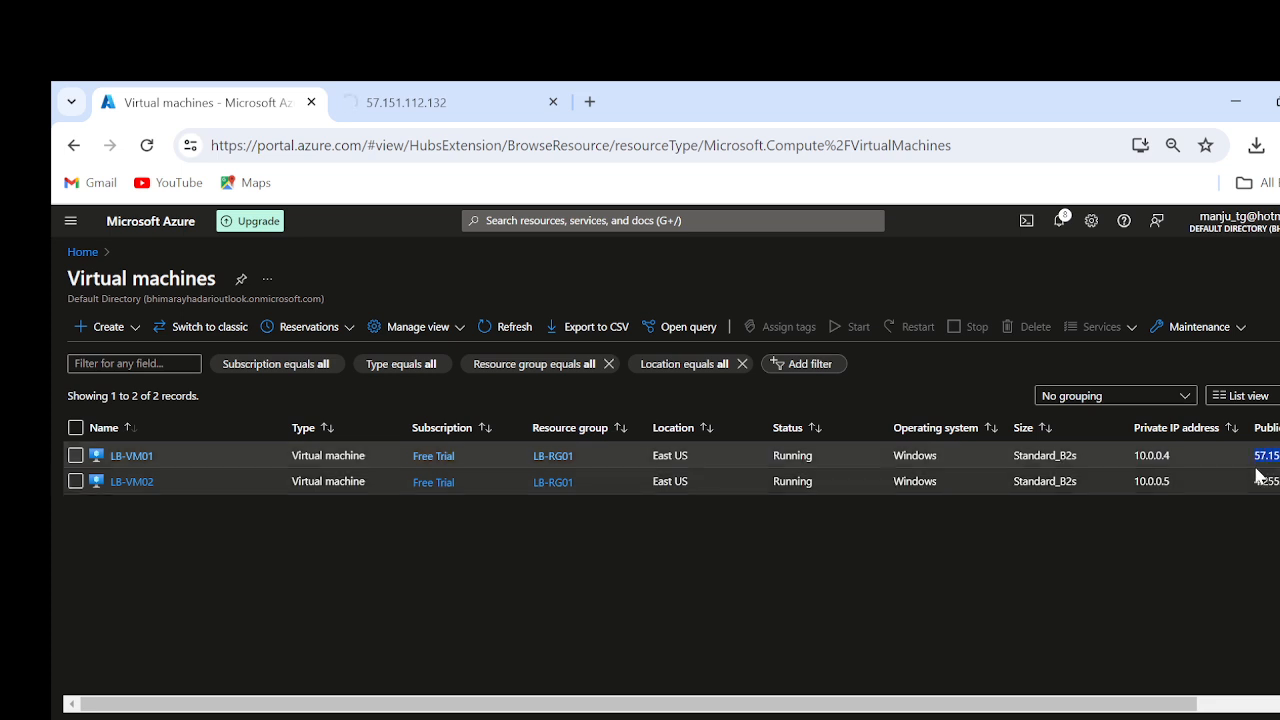
left_click(405, 102)
left_click(553, 102)
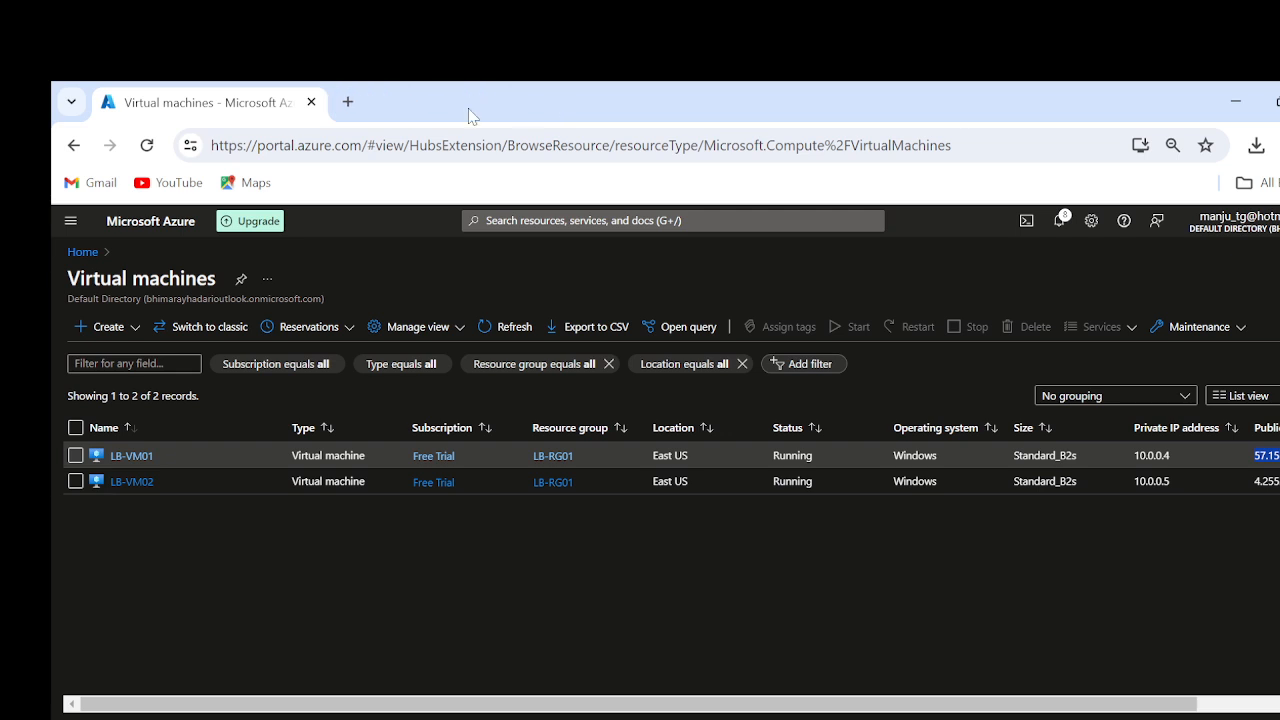
left_click(348, 102)
key("ctrl+v")
key("Return")
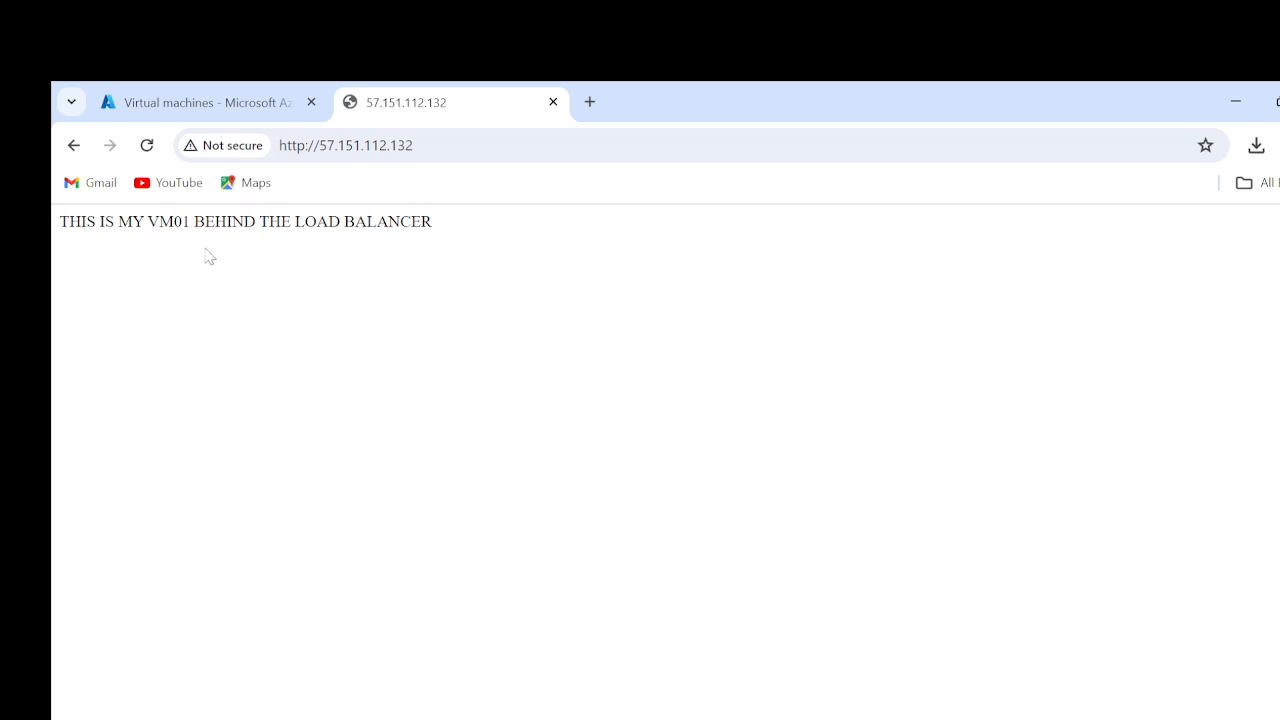
Reopen the inbound security rules of LB-VM01-nsg through LB-VM01's network settings and check the AllowAnyHTTPInbound rule's action.
left_click(155, 106)
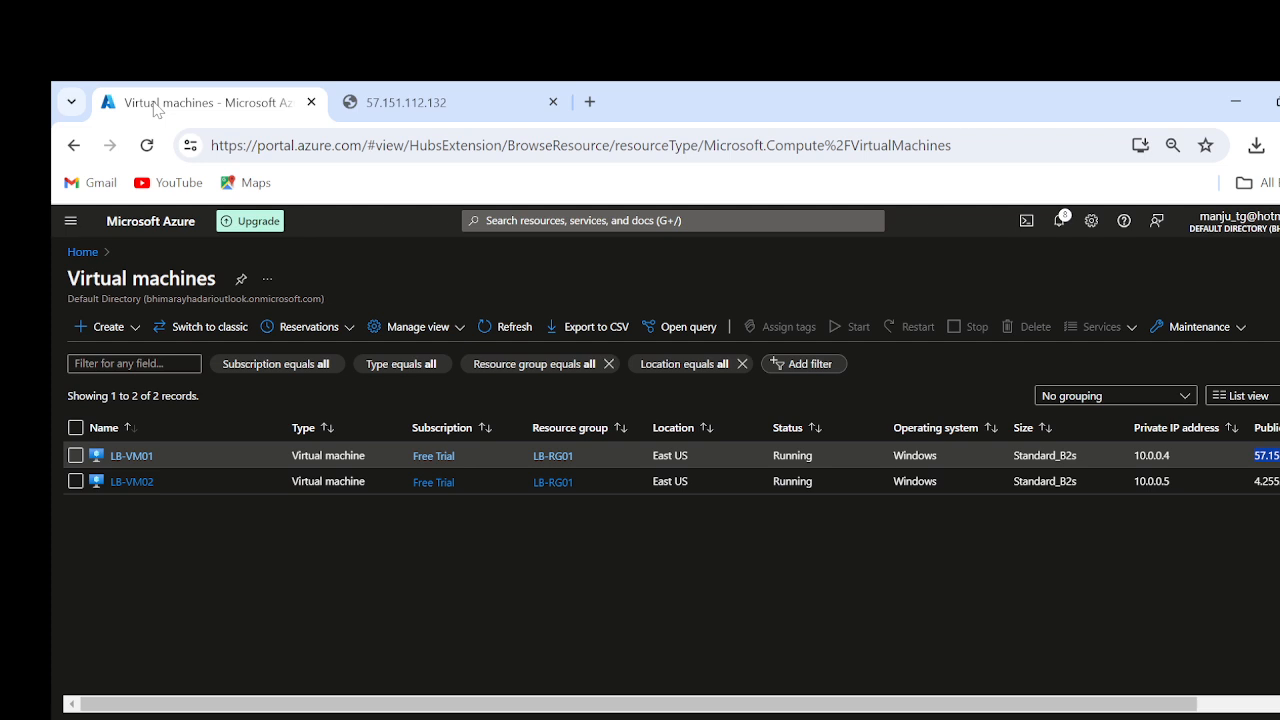
left_click(134, 456)
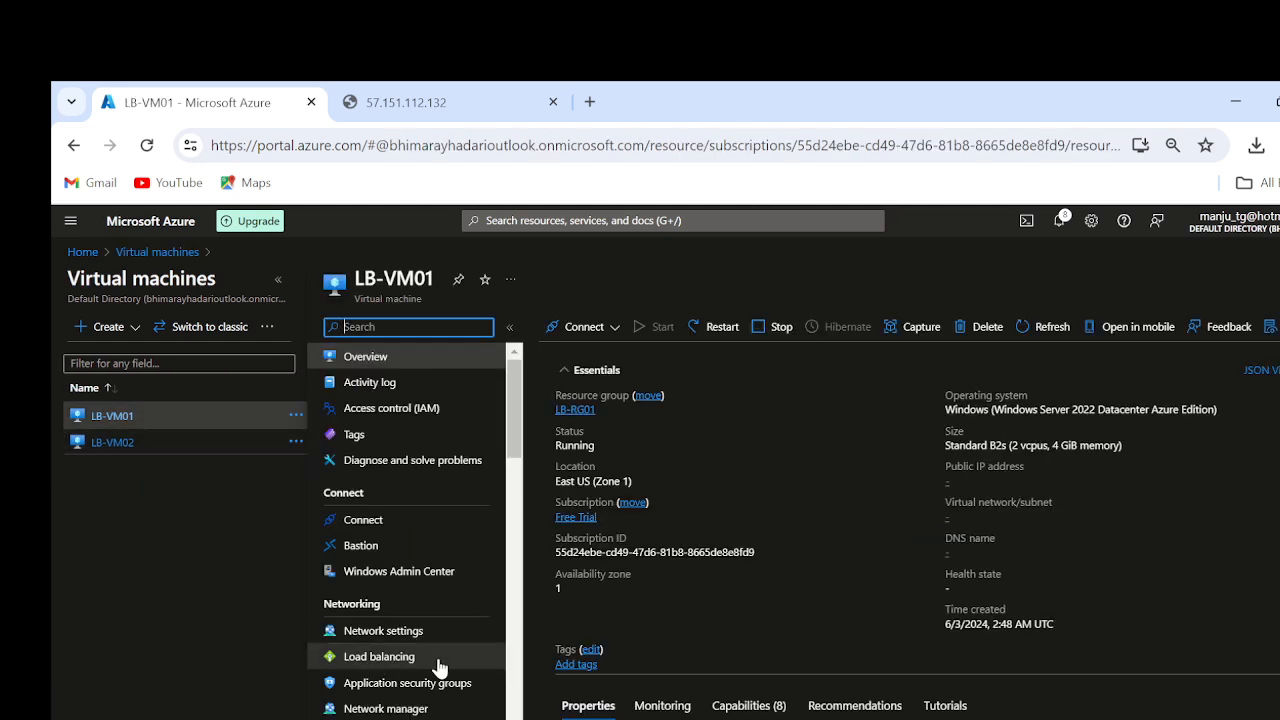
scroll(440, 667, "down", 1)
scroll(420, 668, "down", 3)
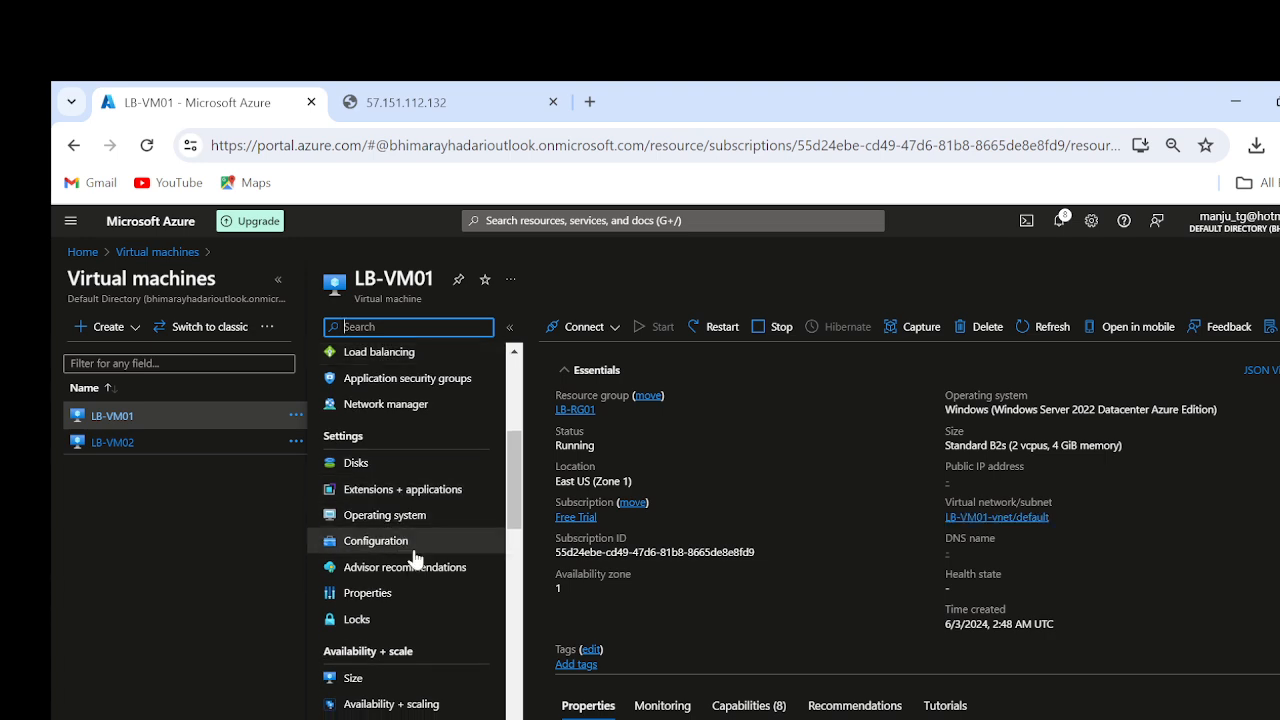
scroll(418, 560, "down", 2)
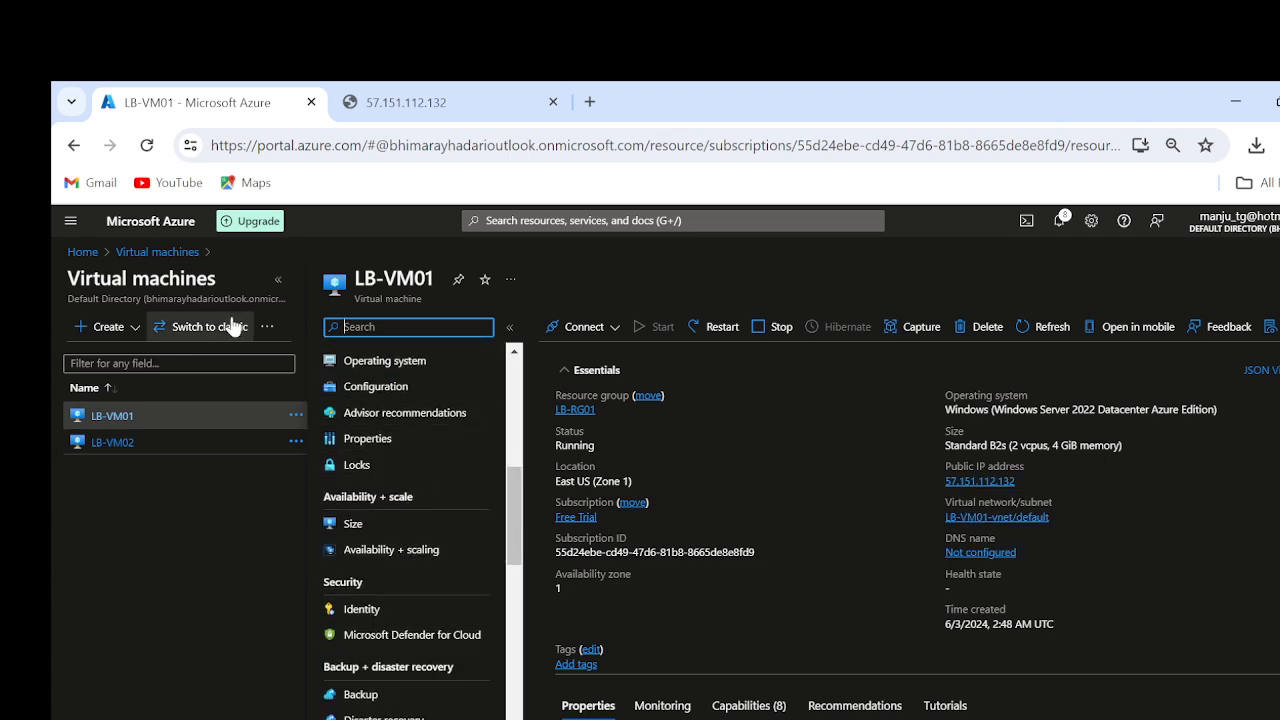
scroll(487, 614, "down", 3)
scroll(420, 517, "up", 5)
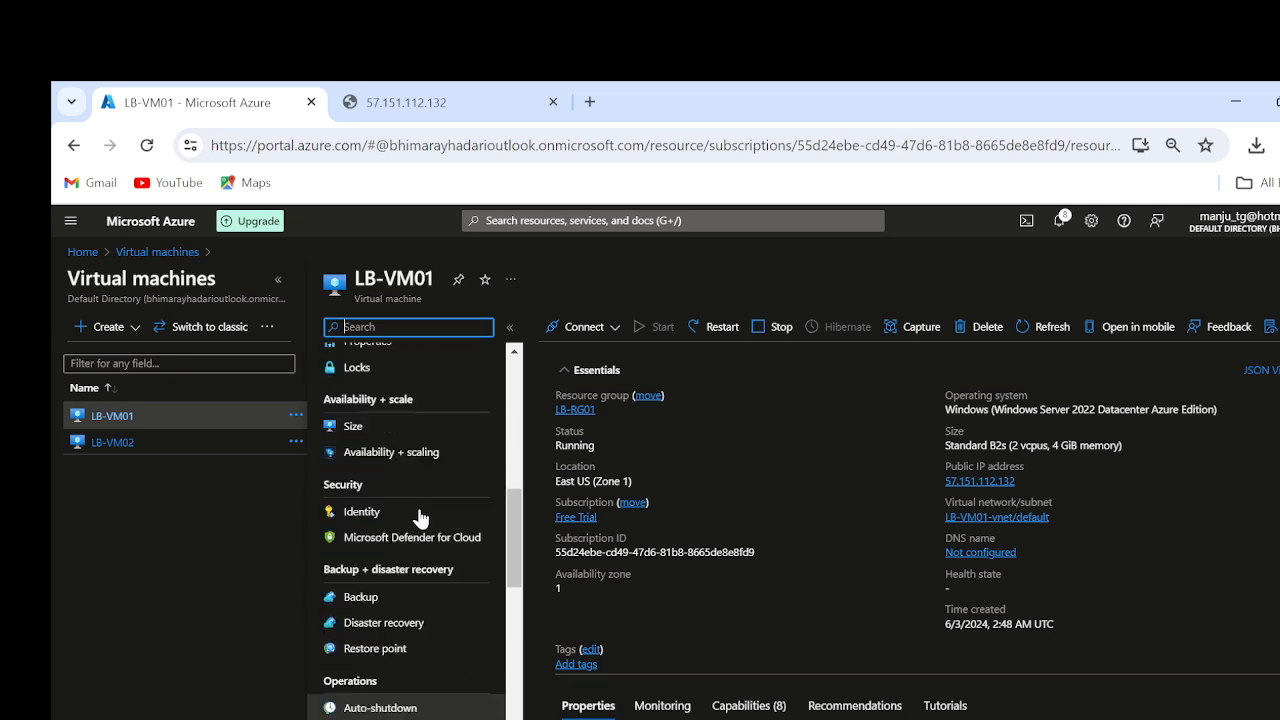
scroll(415, 512, "up", 3)
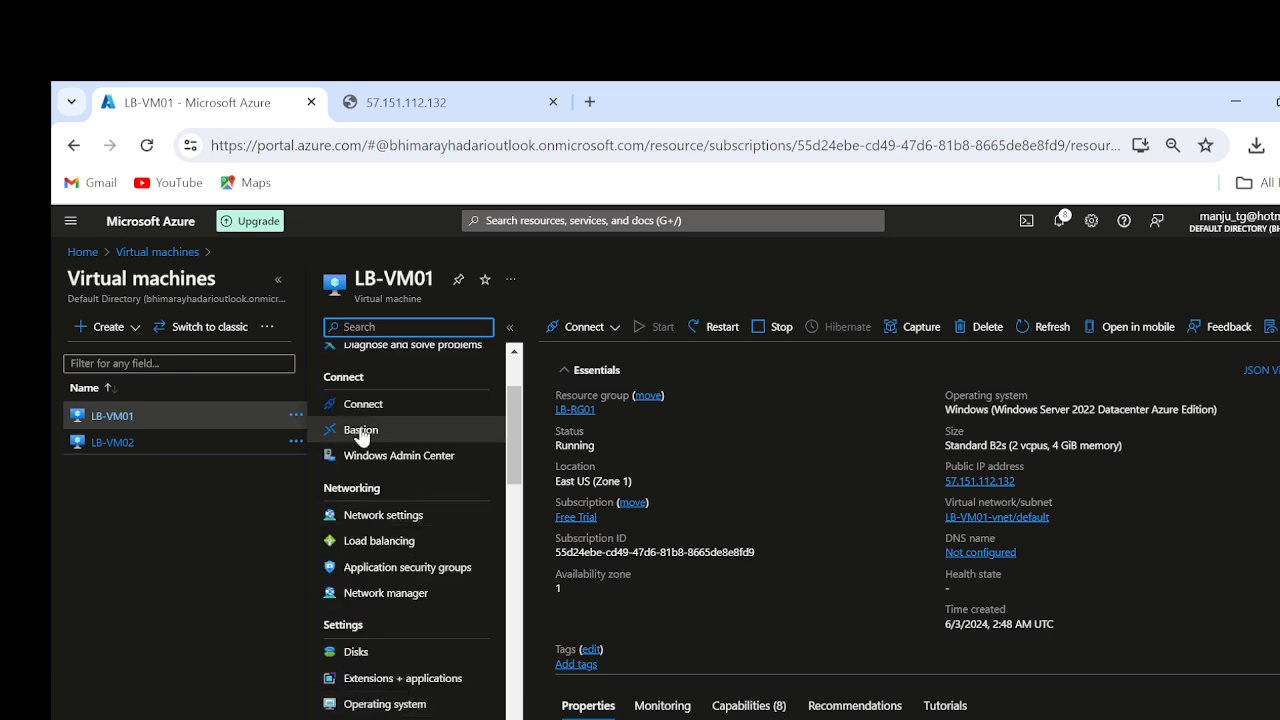
left_click(390, 514)
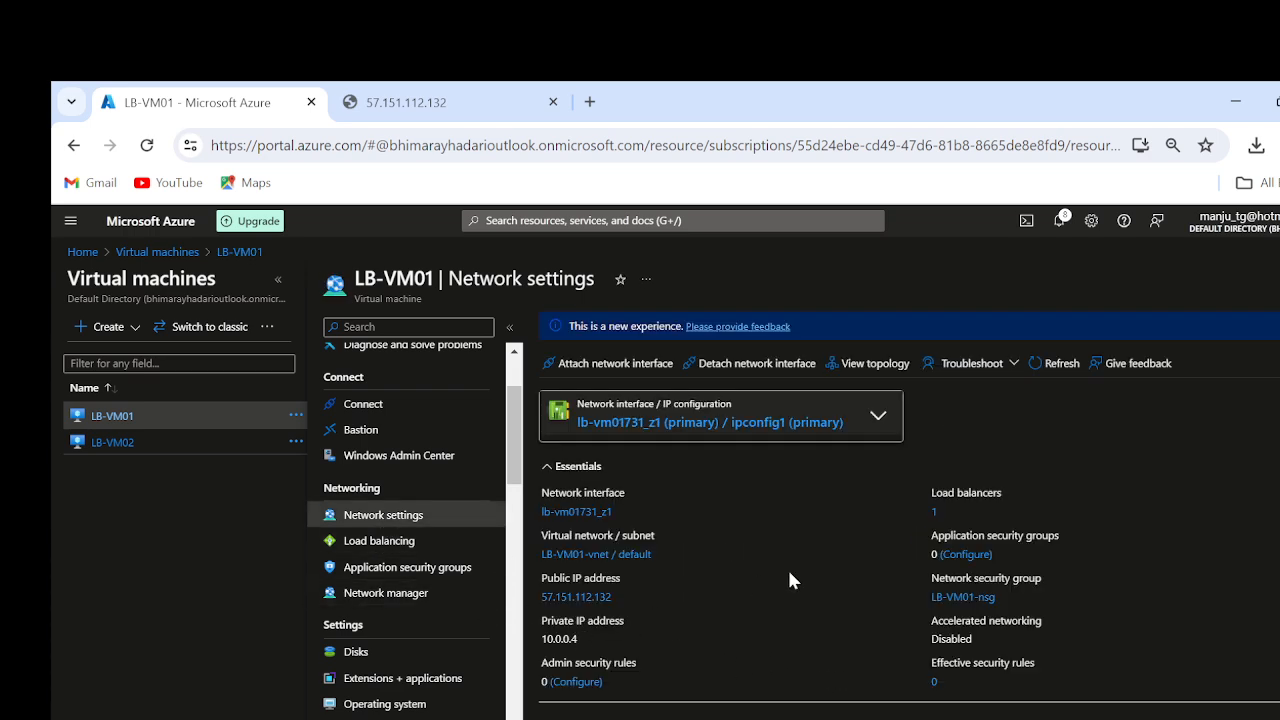
scroll(789, 580, "down", 3)
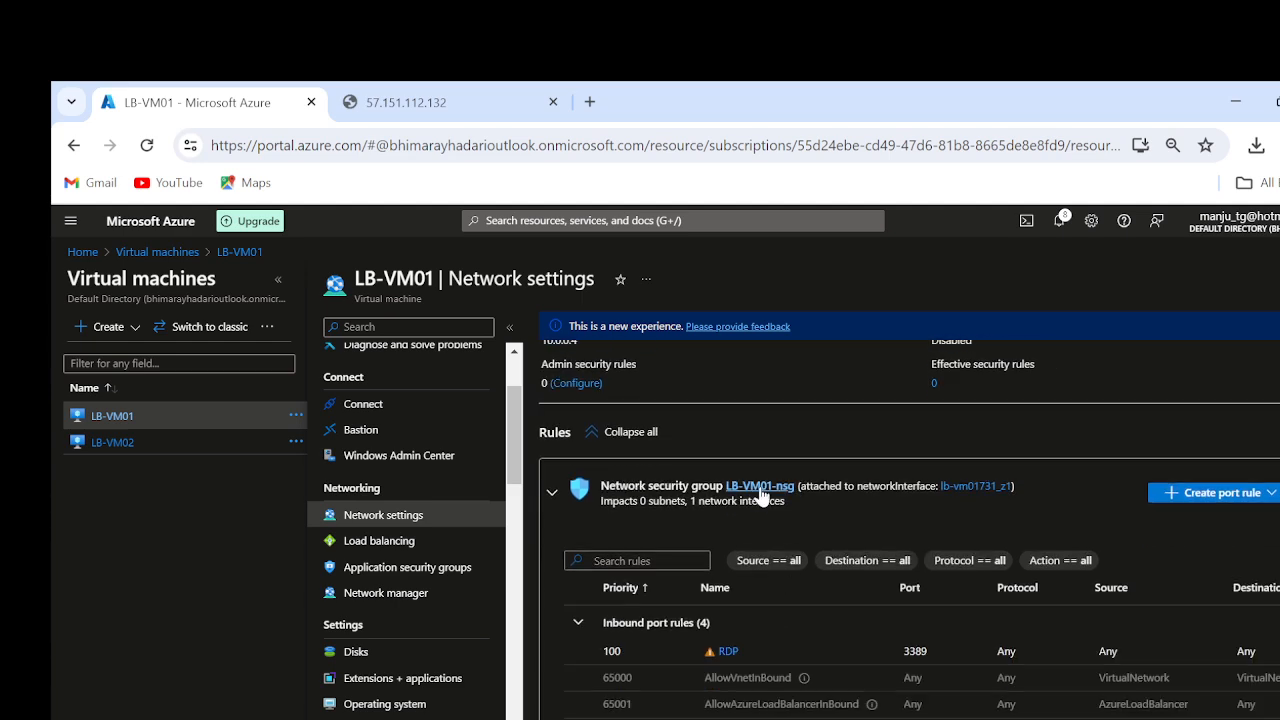
left_click(760, 488)
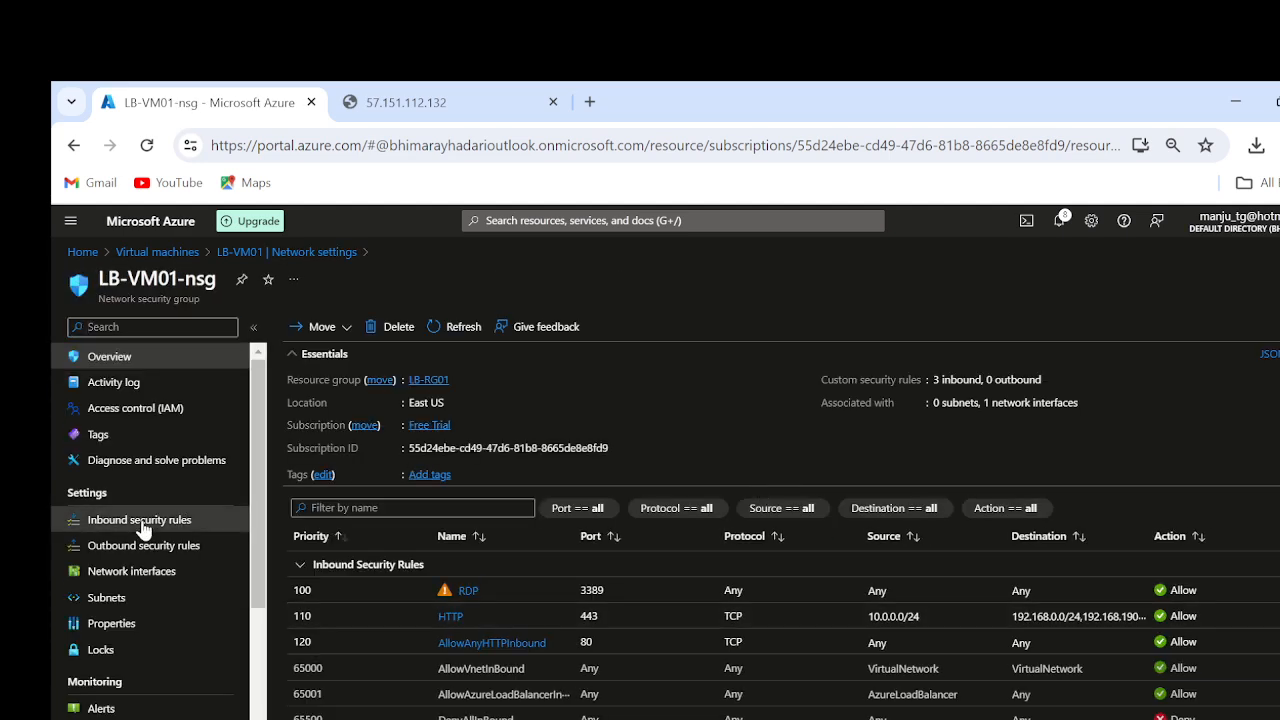
left_click(142, 521)
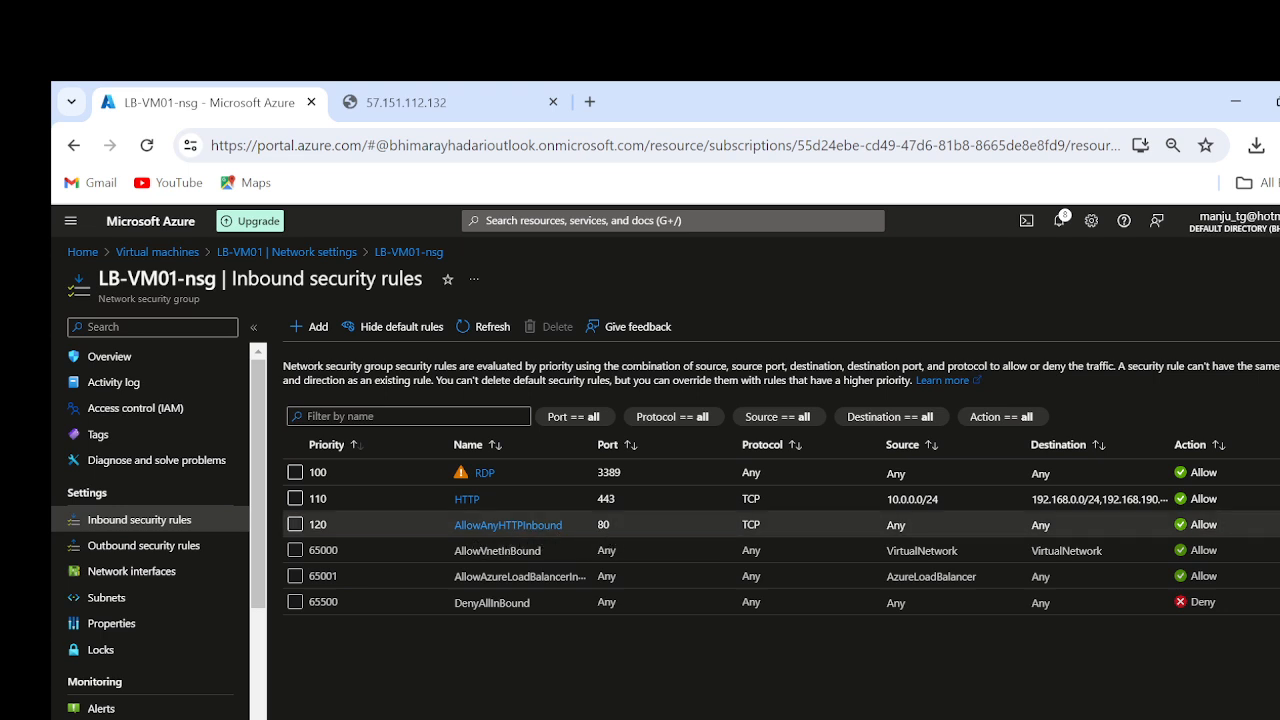
double_click(1206, 530)
Examine the address used to reach LB-VM01's web page in the 57.151.112.132 browser tab.
left_click(425, 108)
left_click(413, 145)
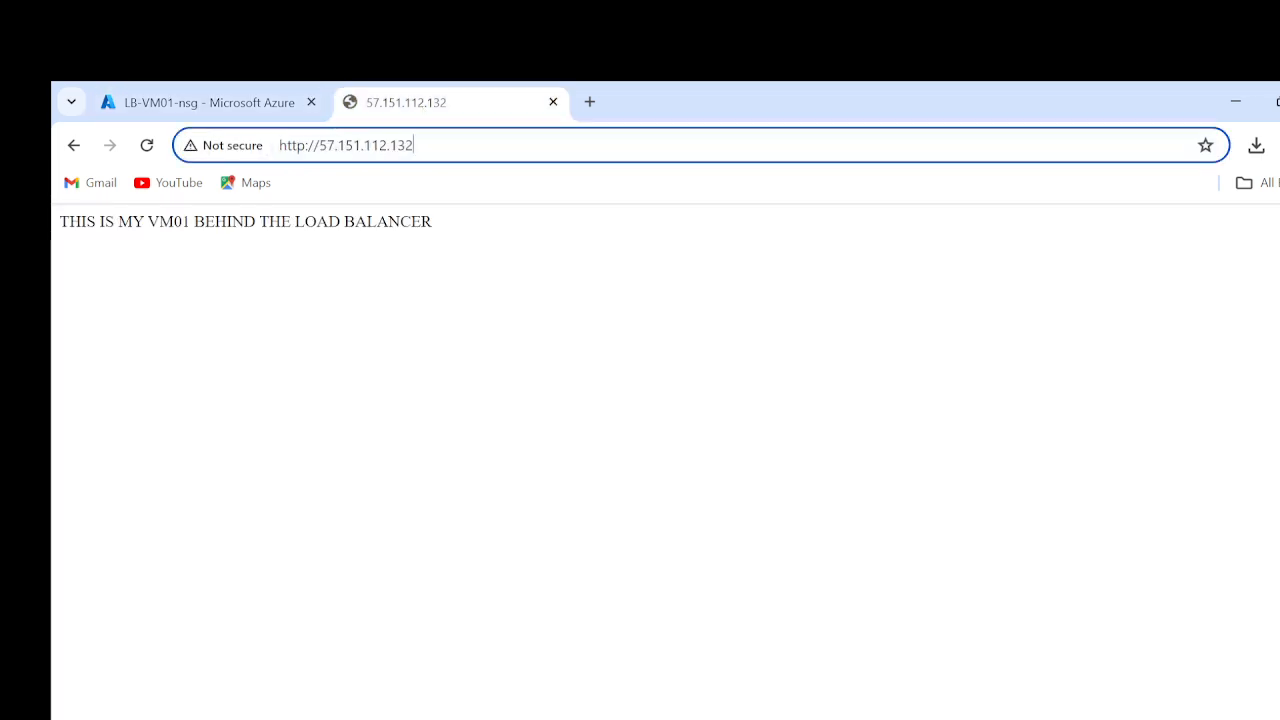
double_click(411, 145)
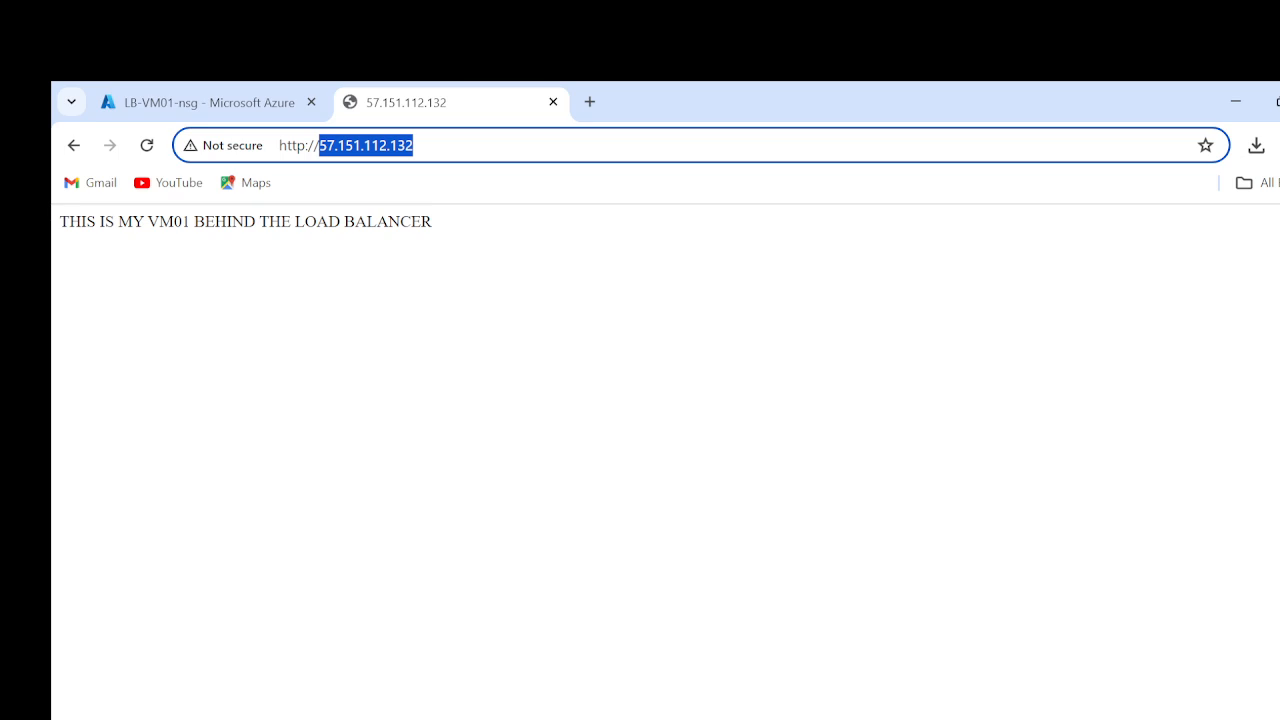
left_click(859, 405)
key("super+r")
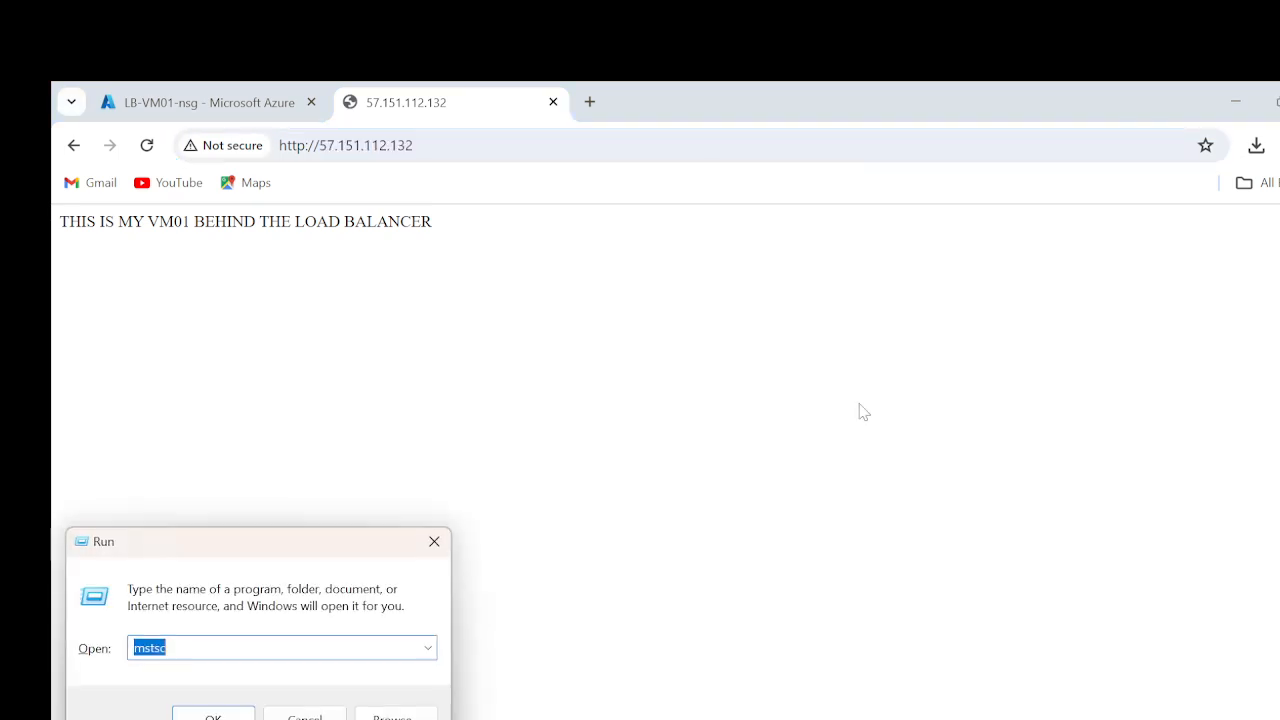
Search the web for whatsmyip in a new tab and look up the computer's public IP address on whatismyipaddress.com.
left_click(589, 101)
type("whtsm")
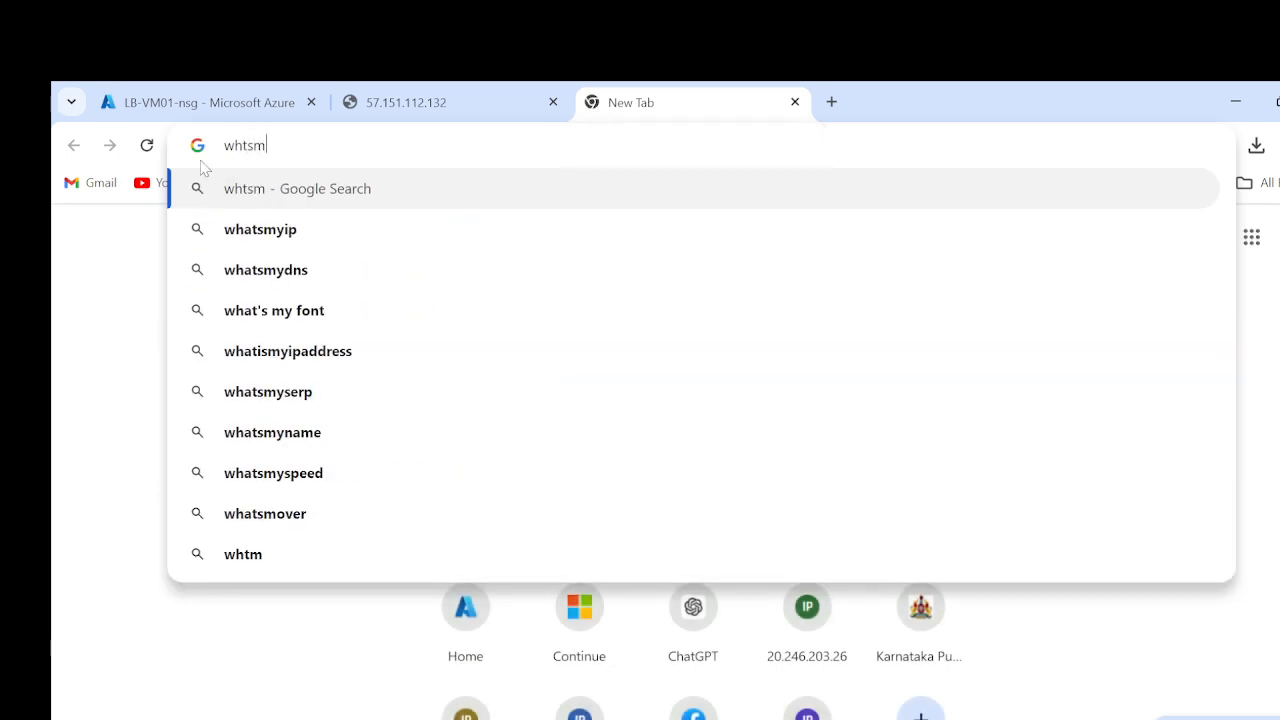
left_click(251, 229)
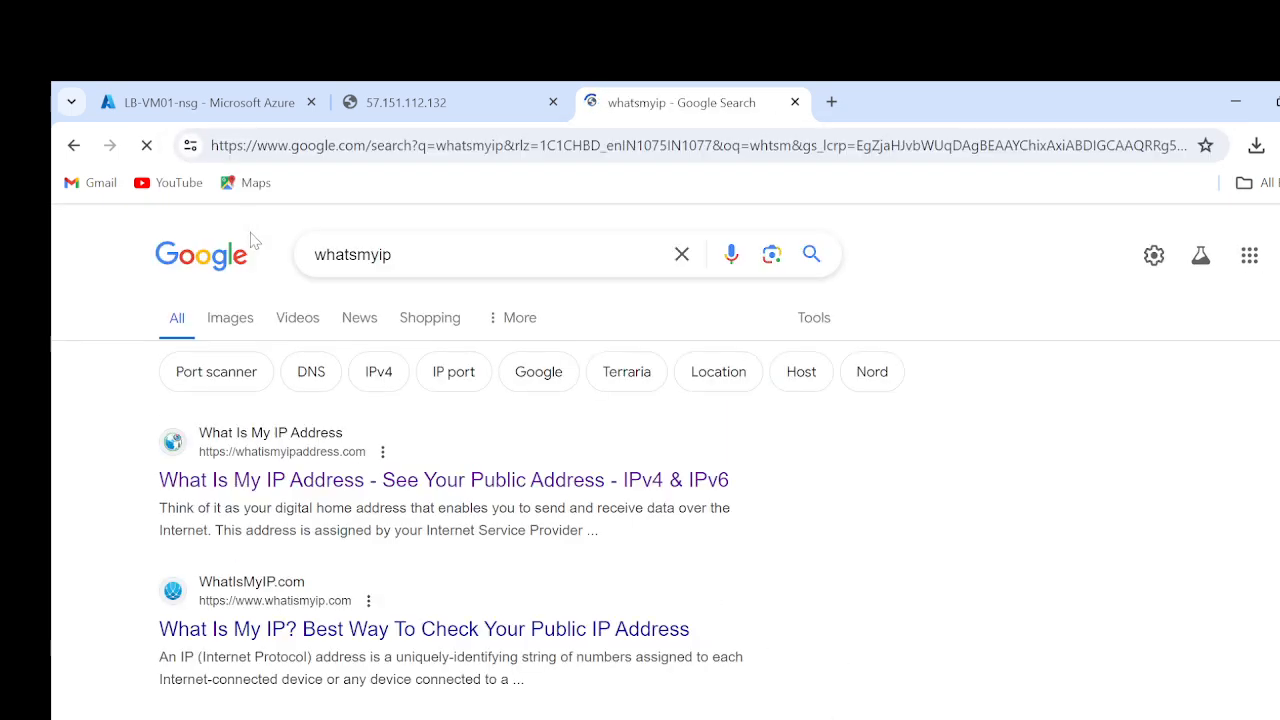
left_click(274, 484)
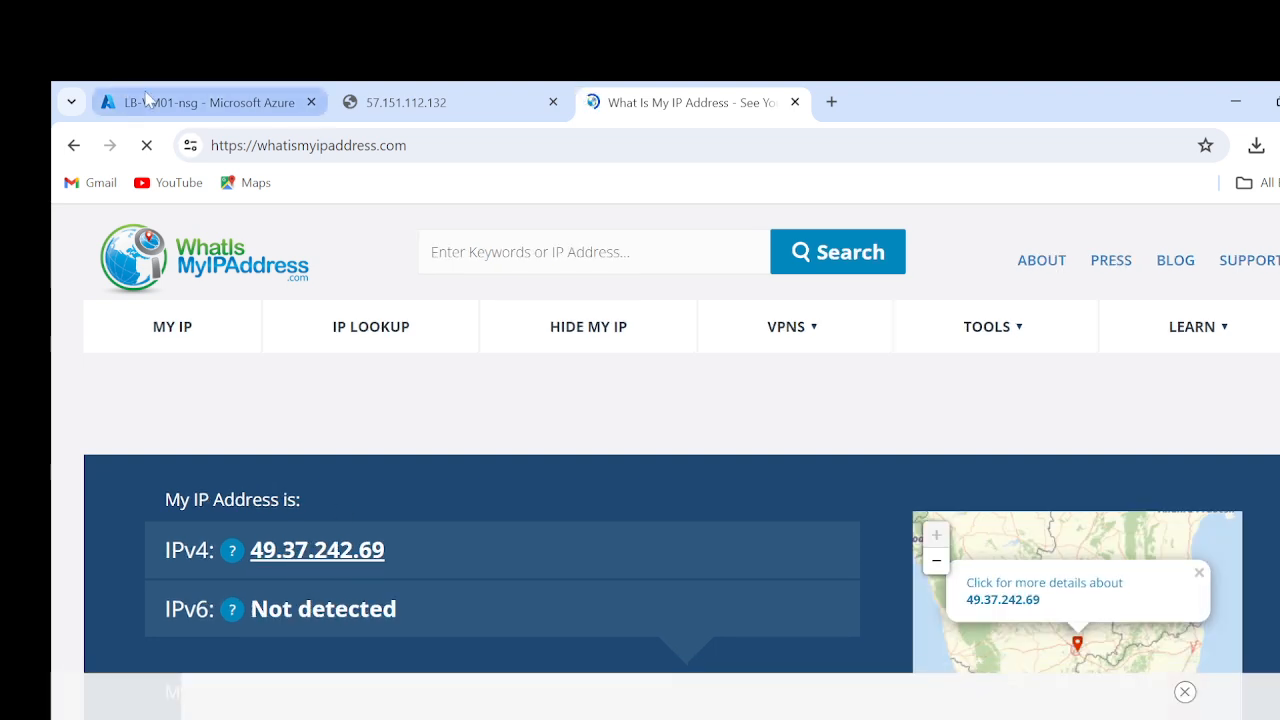
Open the AllowAnyHTTPInbound rule of LB-VM01-nsg for editing and change its source to IP Addresses.
left_click(200, 102)
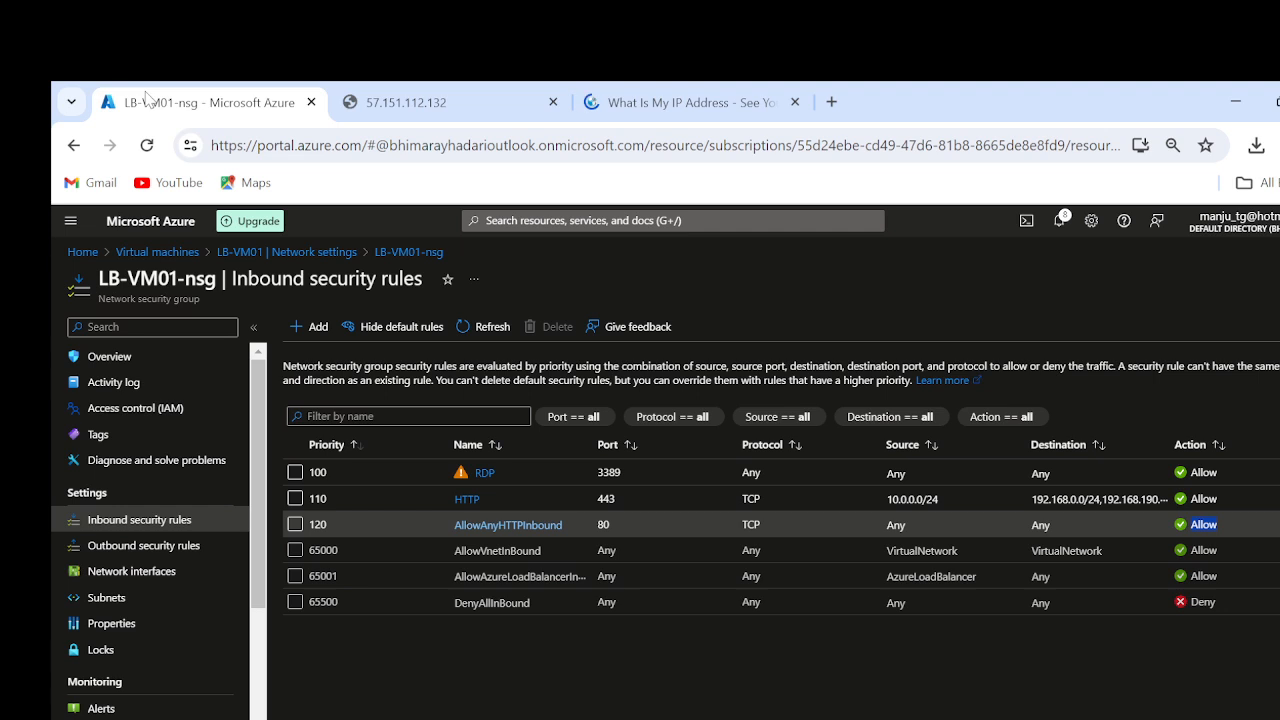
left_click(518, 528)
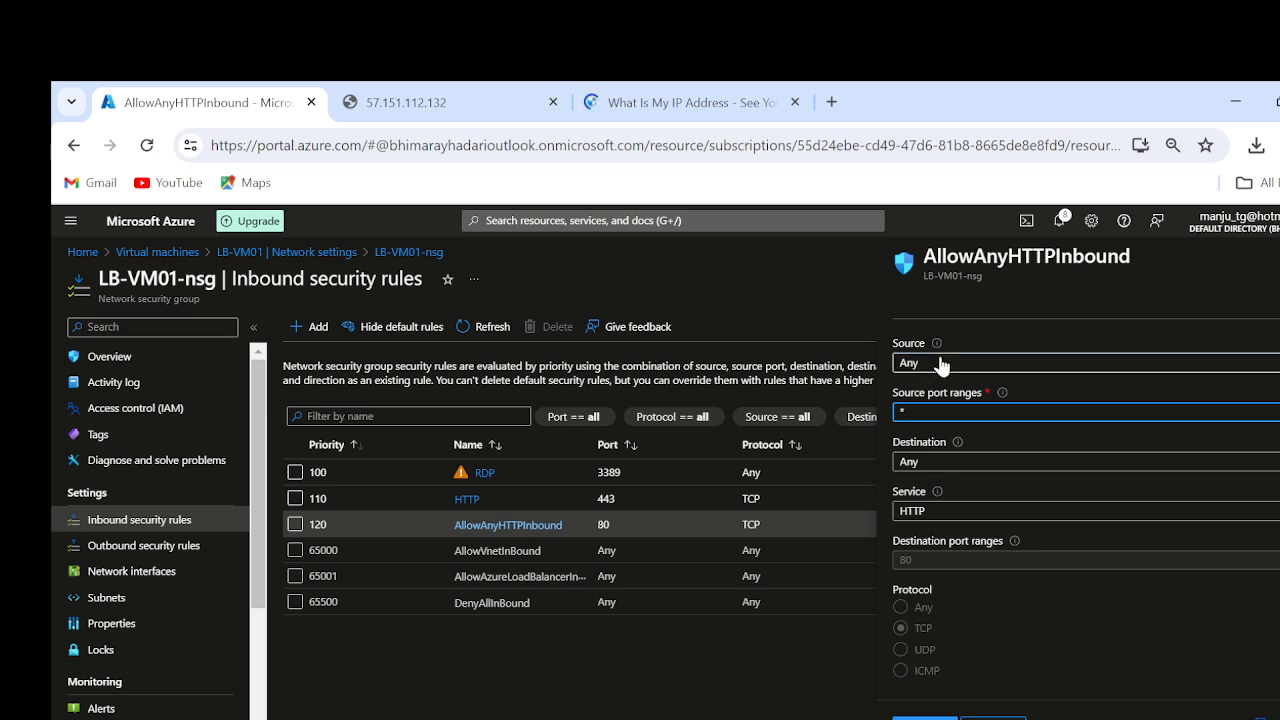
left_click(1018, 366)
left_click(931, 412)
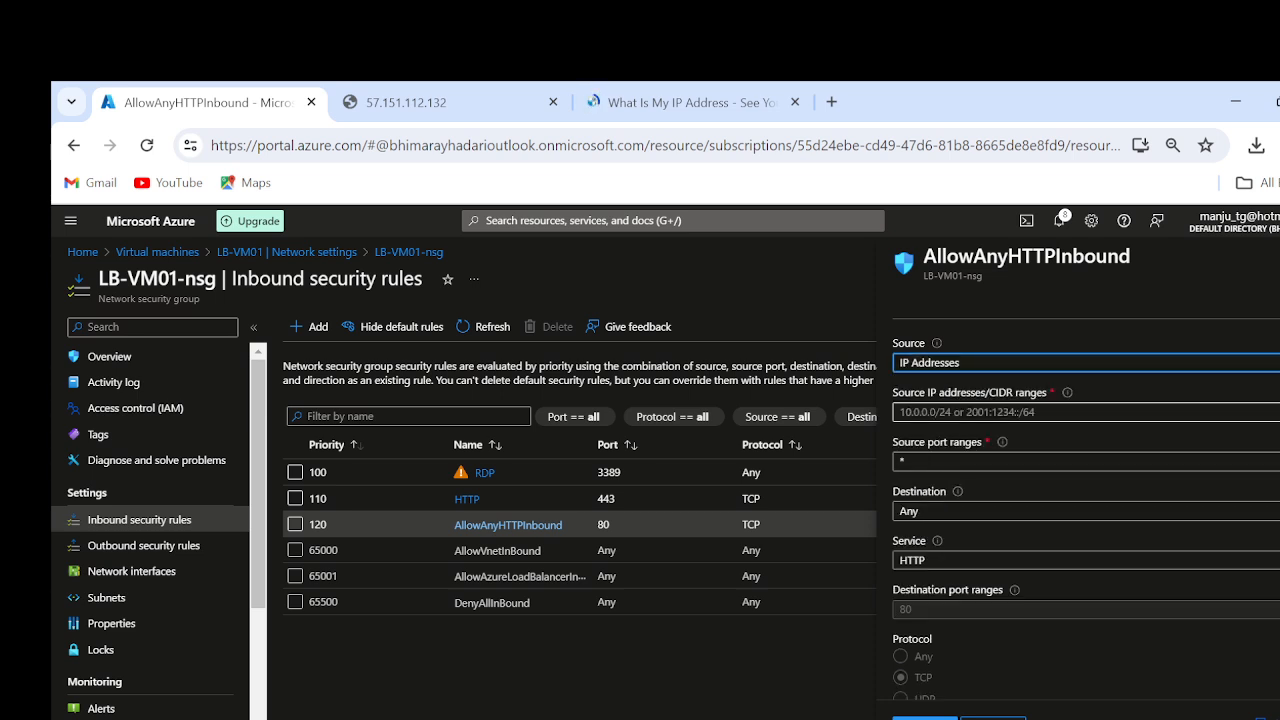
Check the computer's public IPv4 address on whatismyipaddress.com for the rule's source IP range, and return to the AllowAnyHTTPInbound rule.
left_click(931, 412)
left_click(690, 102)
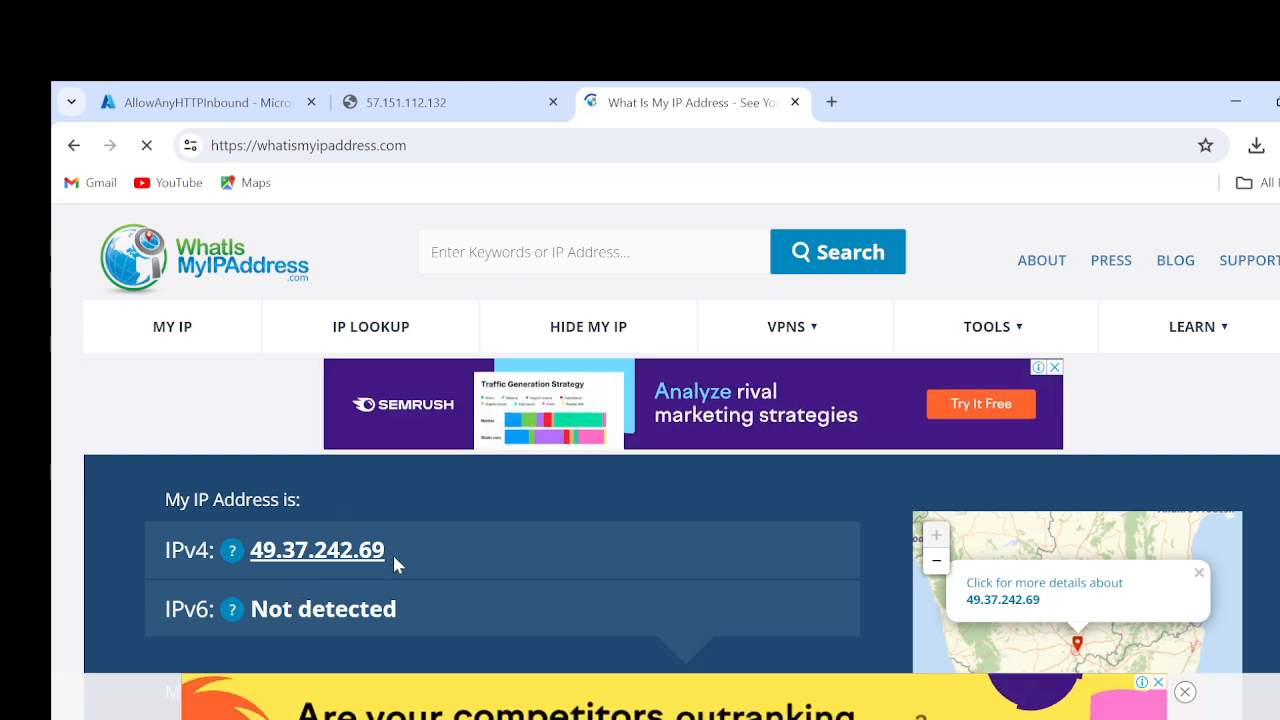
left_click(228, 110)
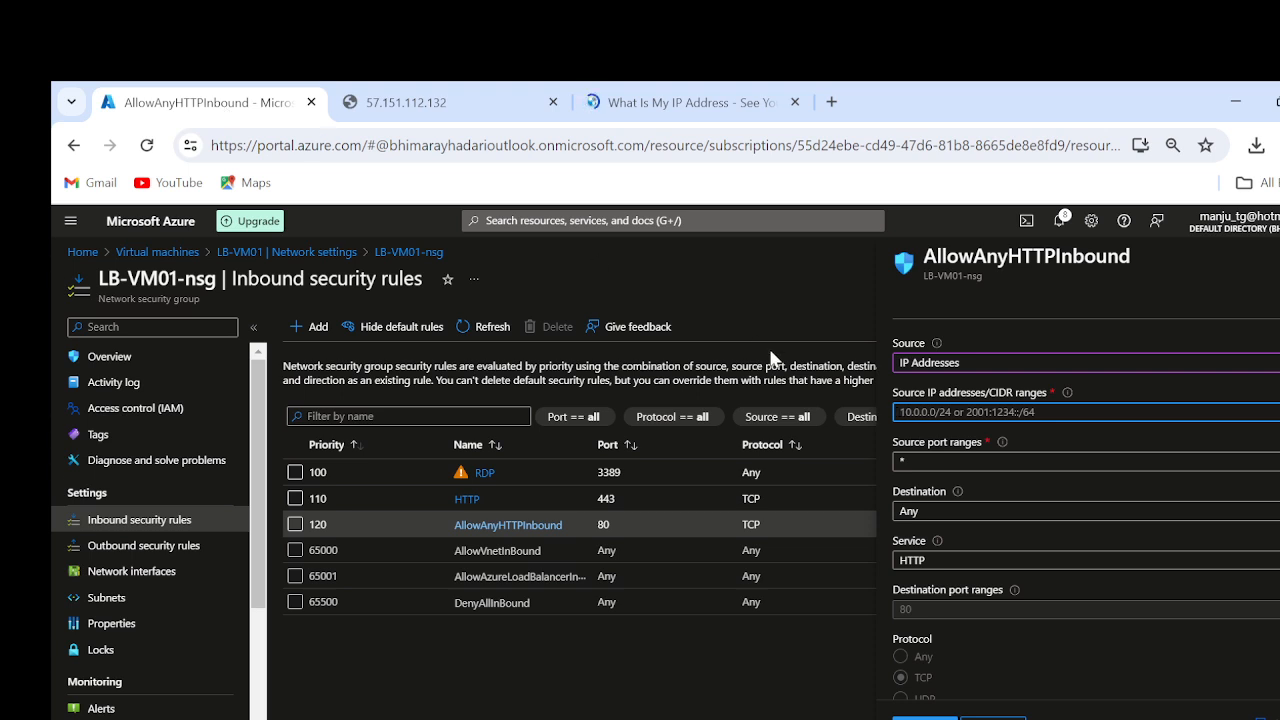
Set the AllowAnyHTTPInbound rule's source back to Any and close the rule, discarding the unsaved edits.
left_click(985, 366)
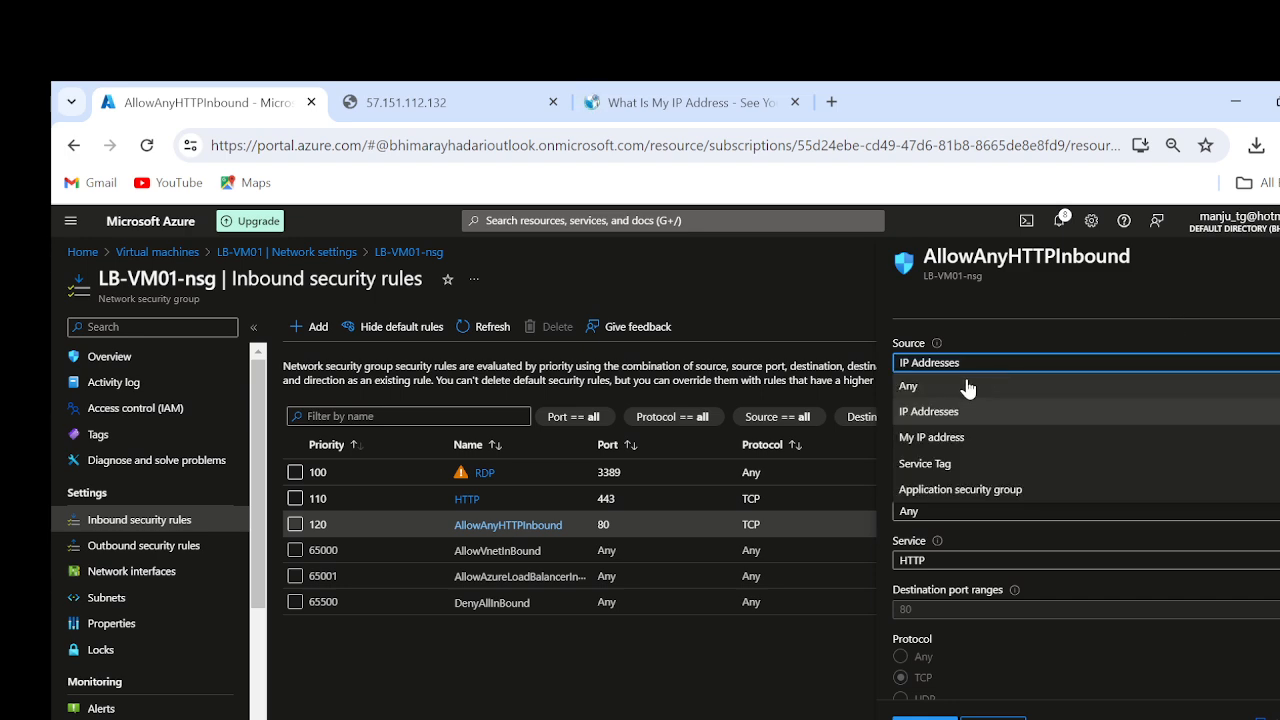
left_click(967, 386)
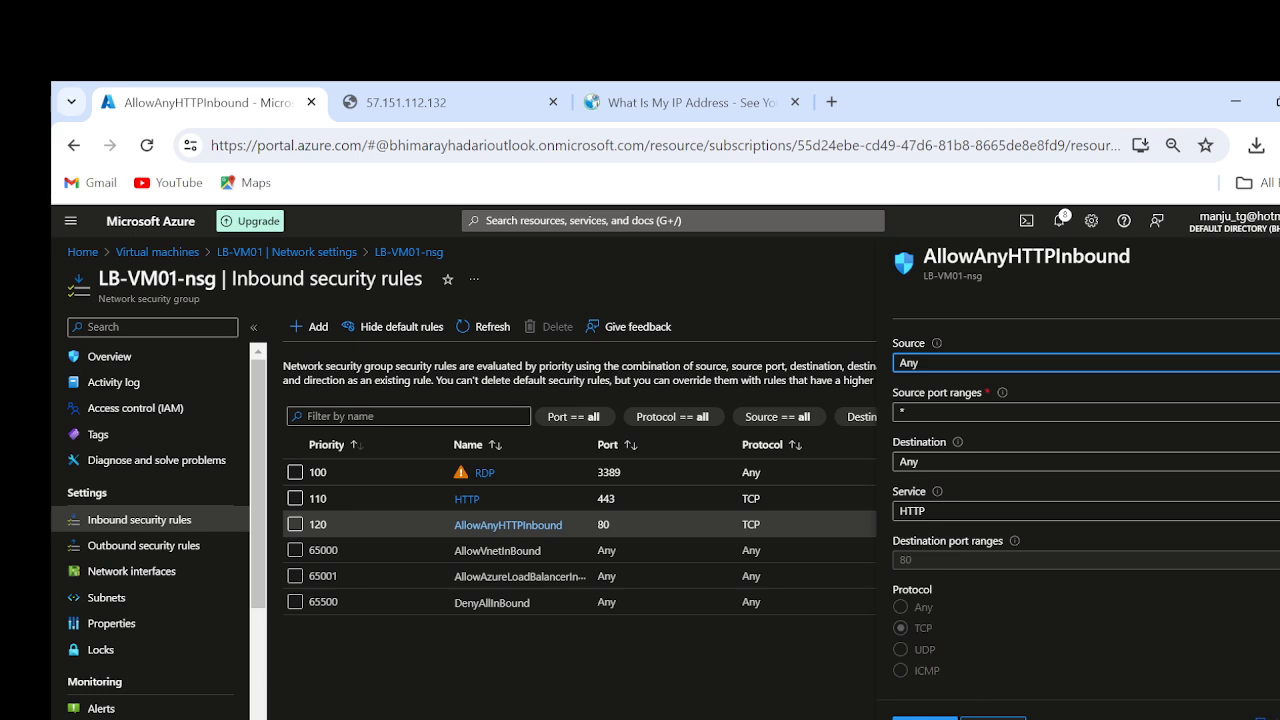
left_click(993, 717)
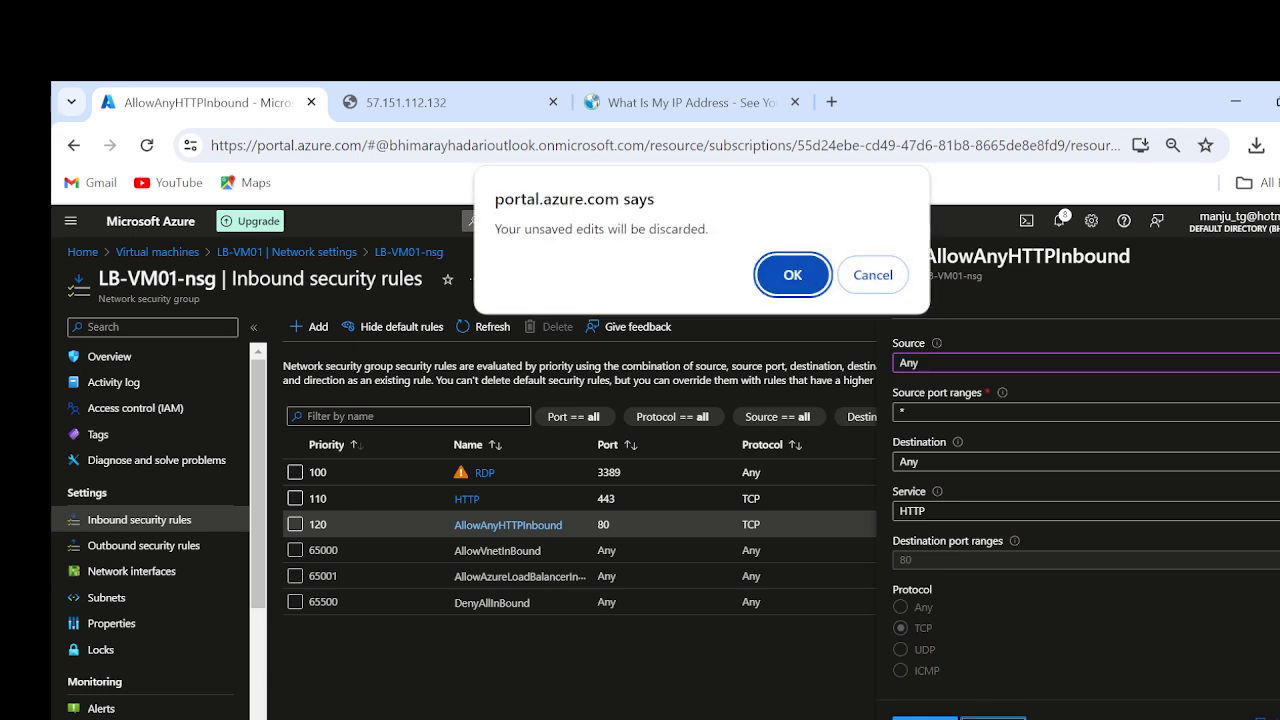
left_click(795, 274)
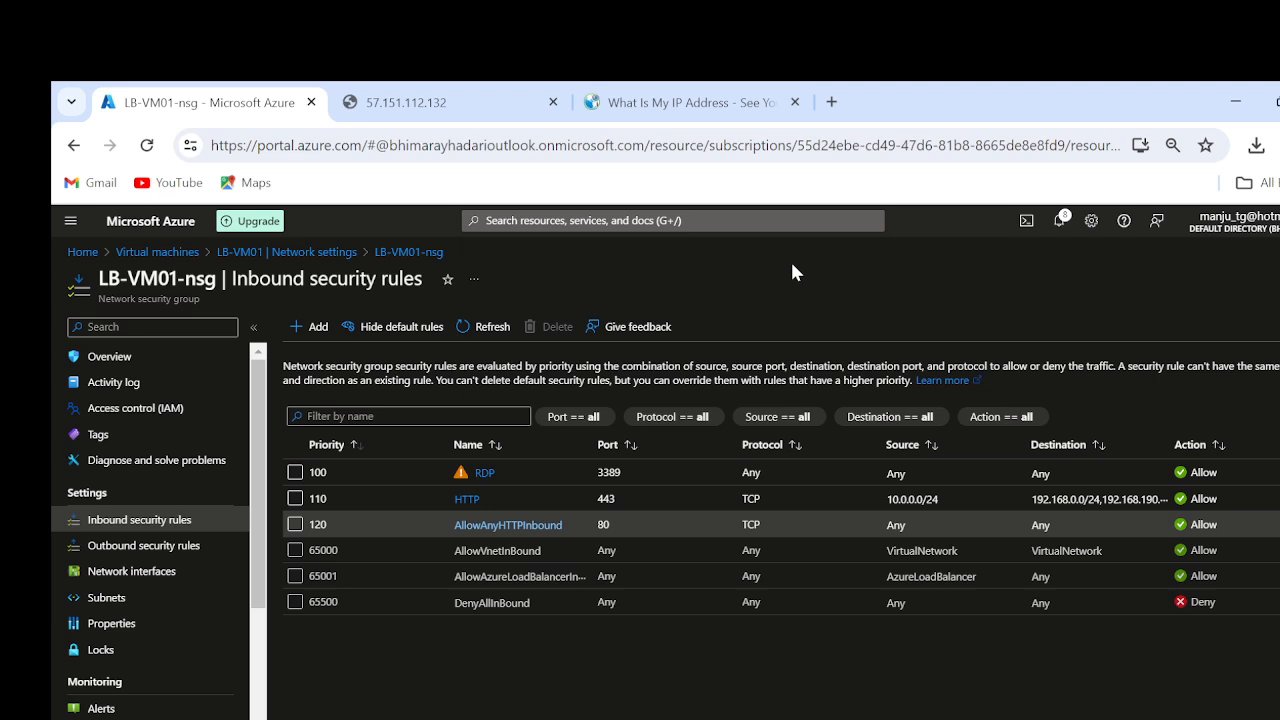
Return to the Azure home page and open the list of network security groups.
left_click(82, 252)
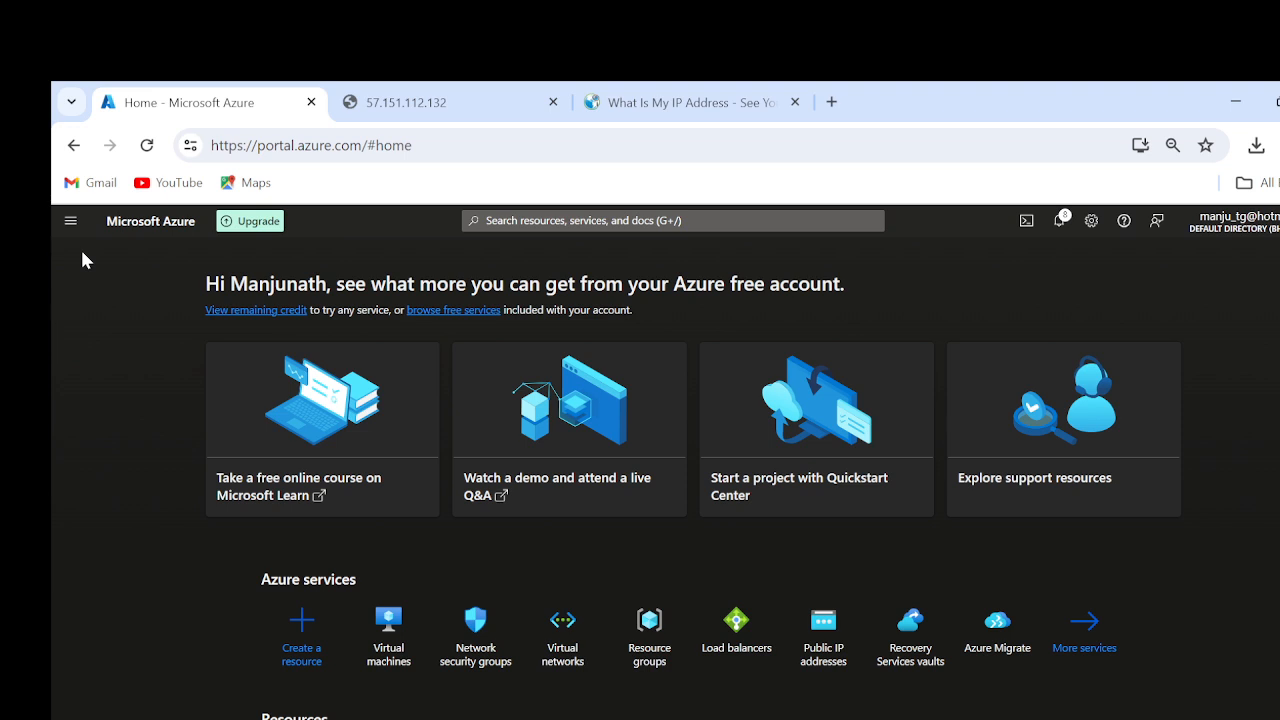
left_click(466, 620)
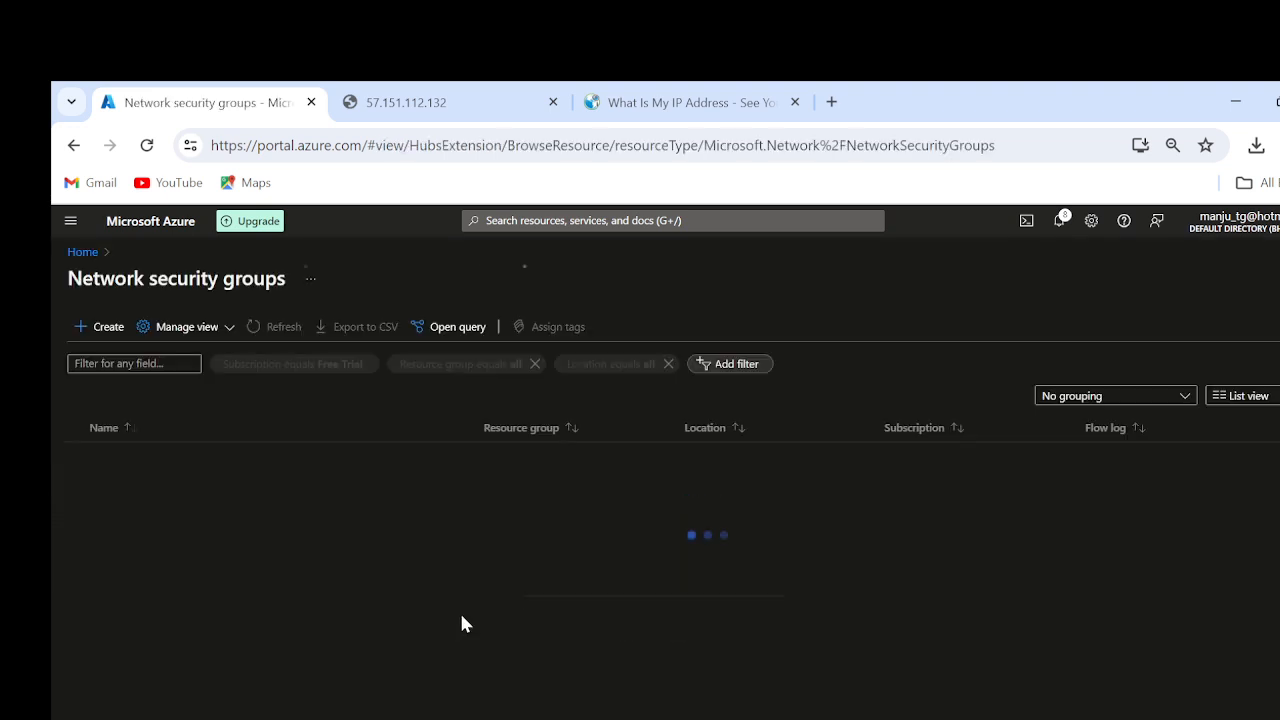